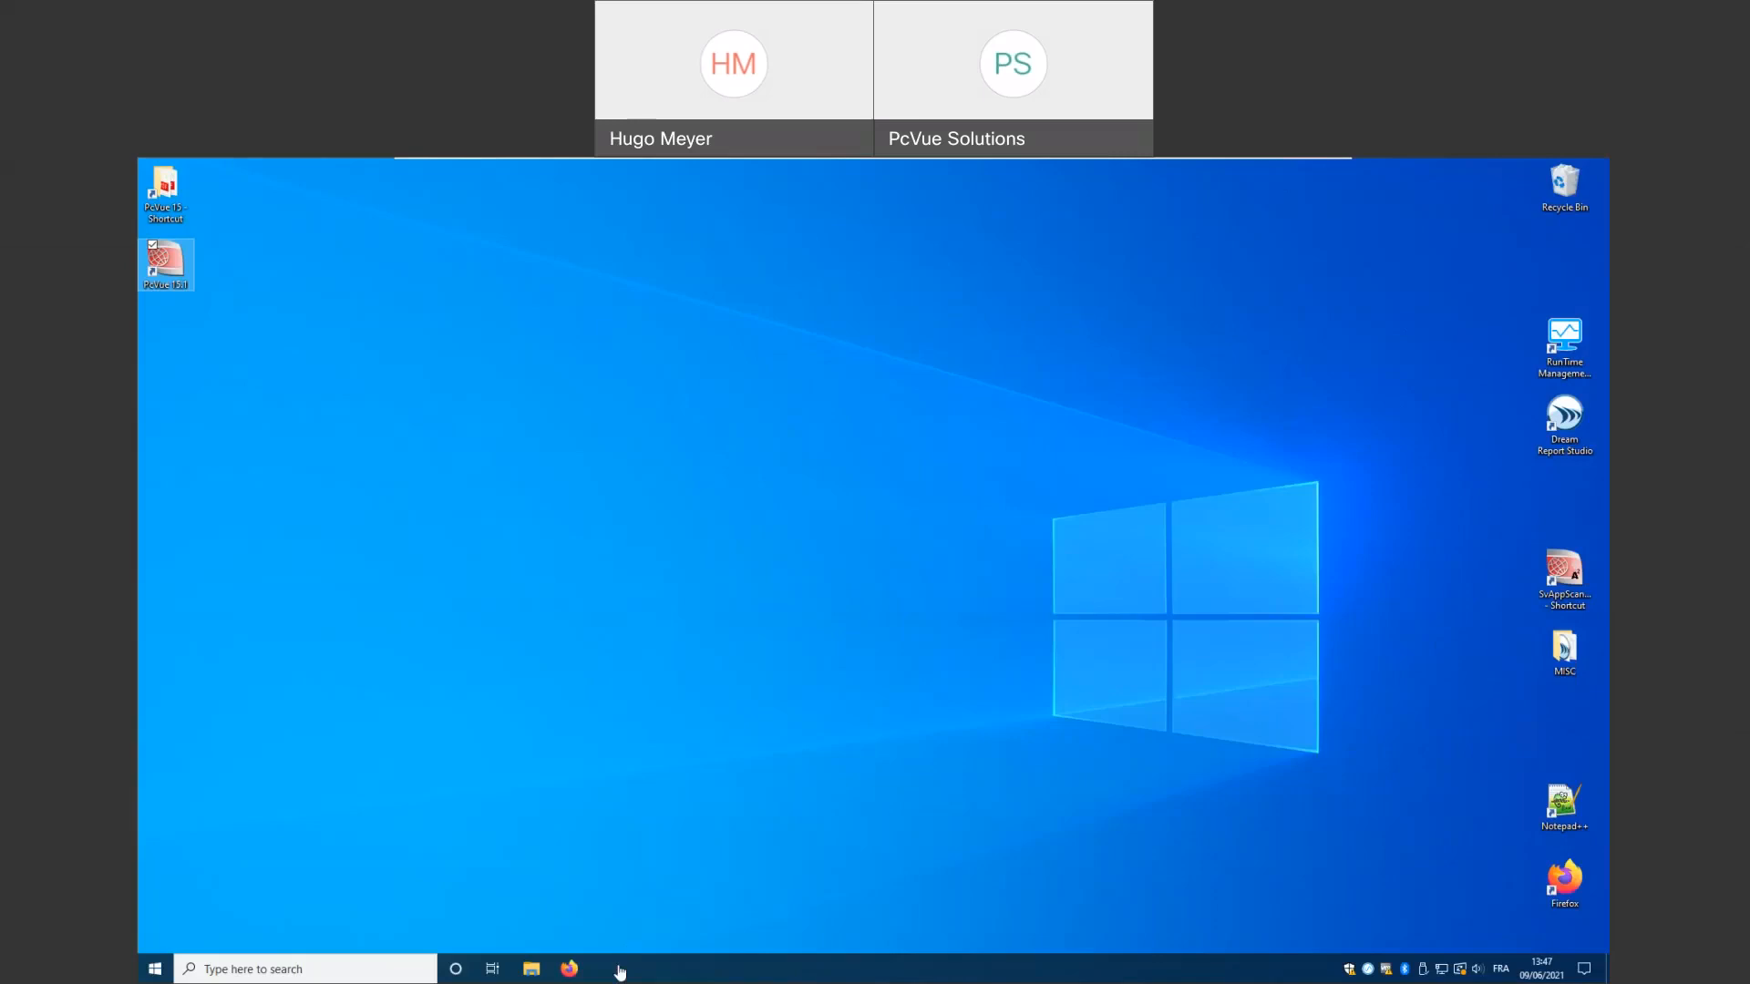
Launch PcVue from the desktop, start the Project_Webinar project and continue in demonstration mode
mouse_move(1132, 173)
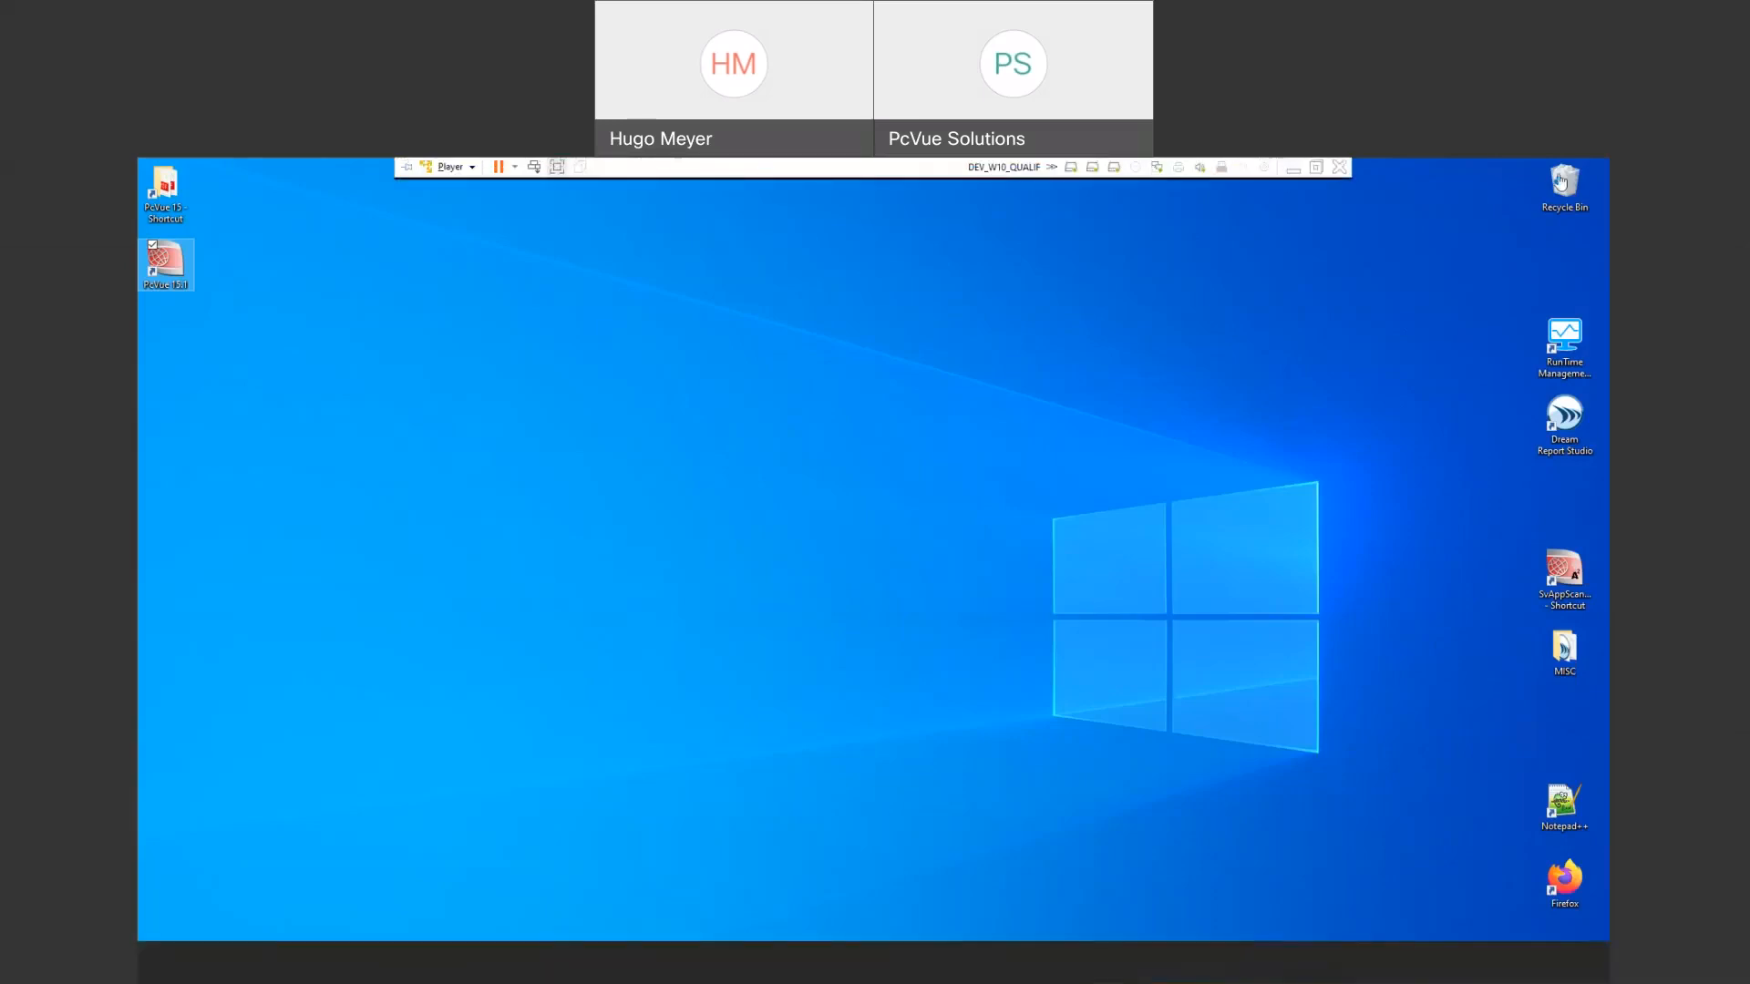
click(778, 676)
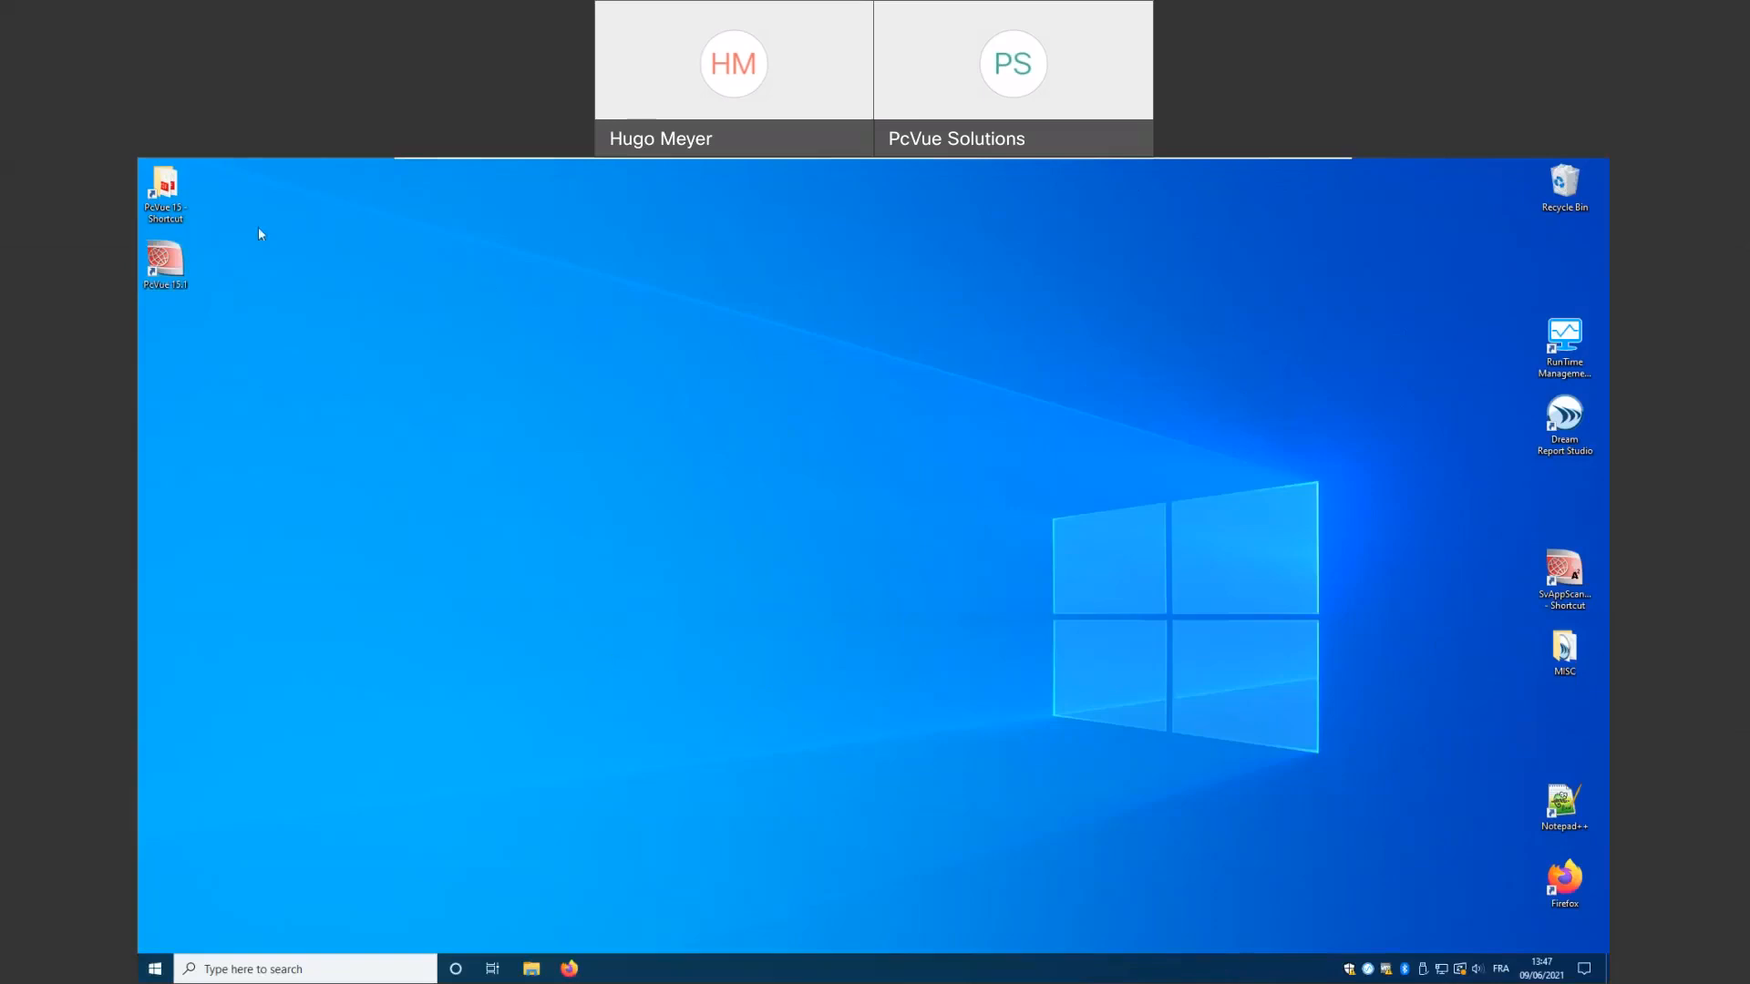
drag(169, 258, 183, 267)
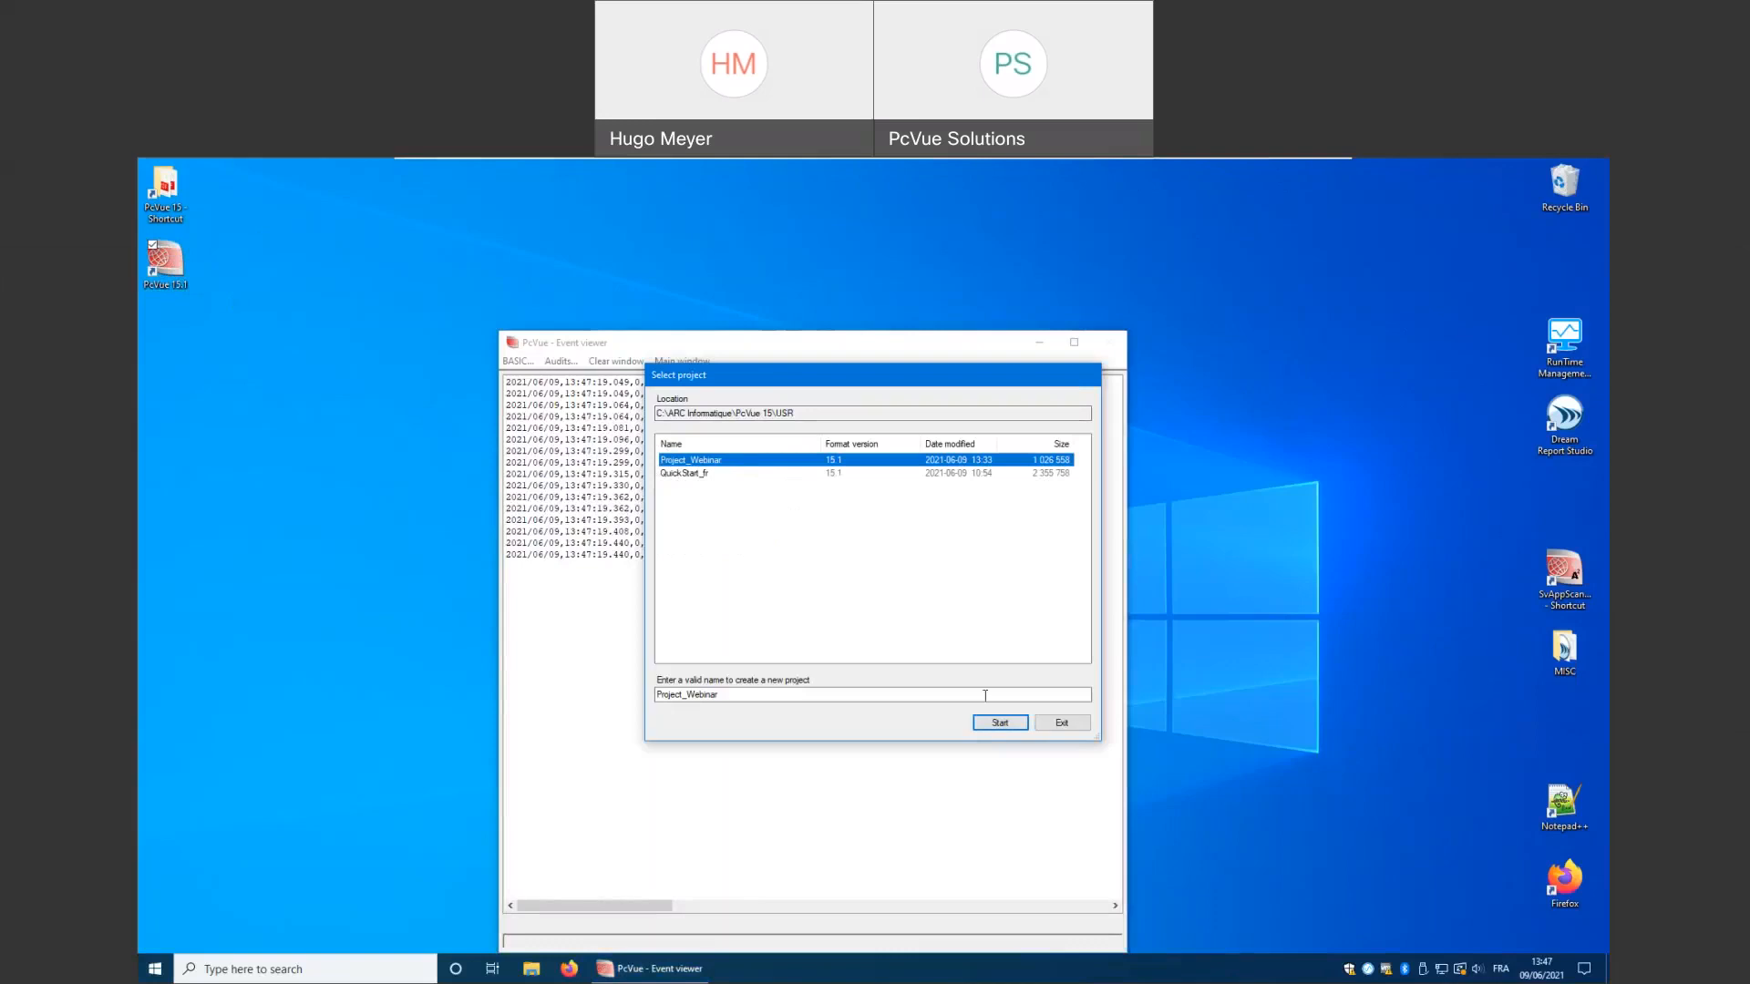
click(992, 728)
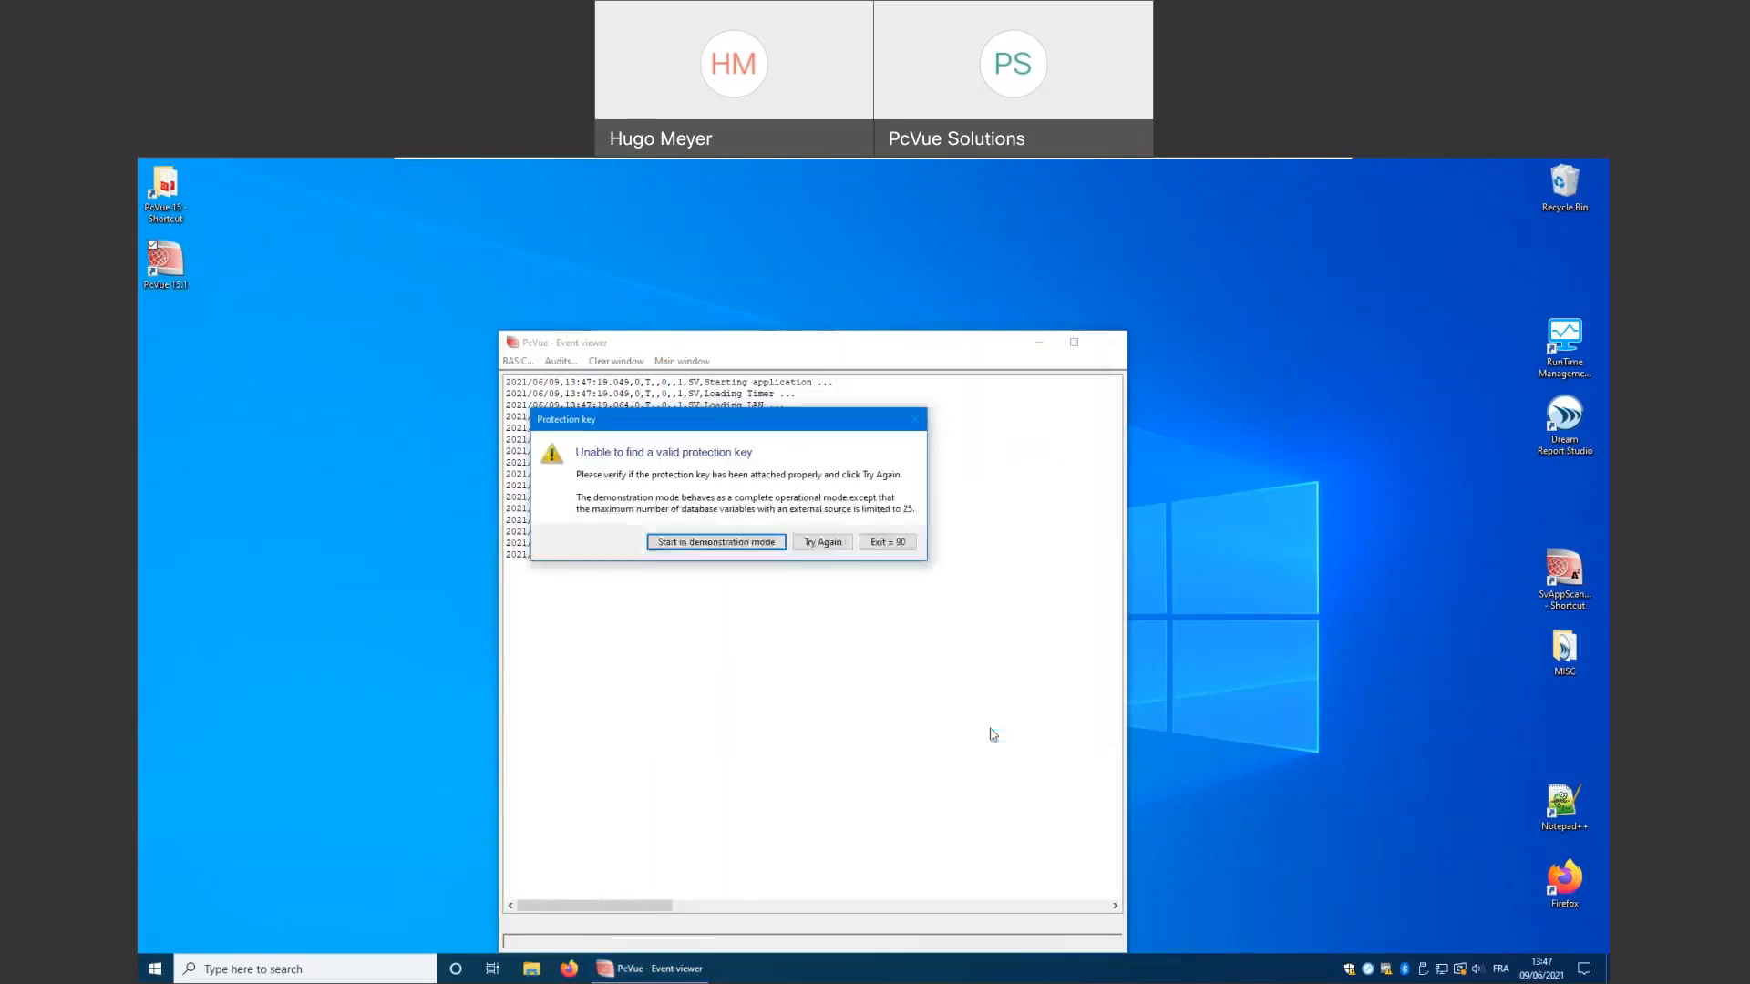
click(752, 547)
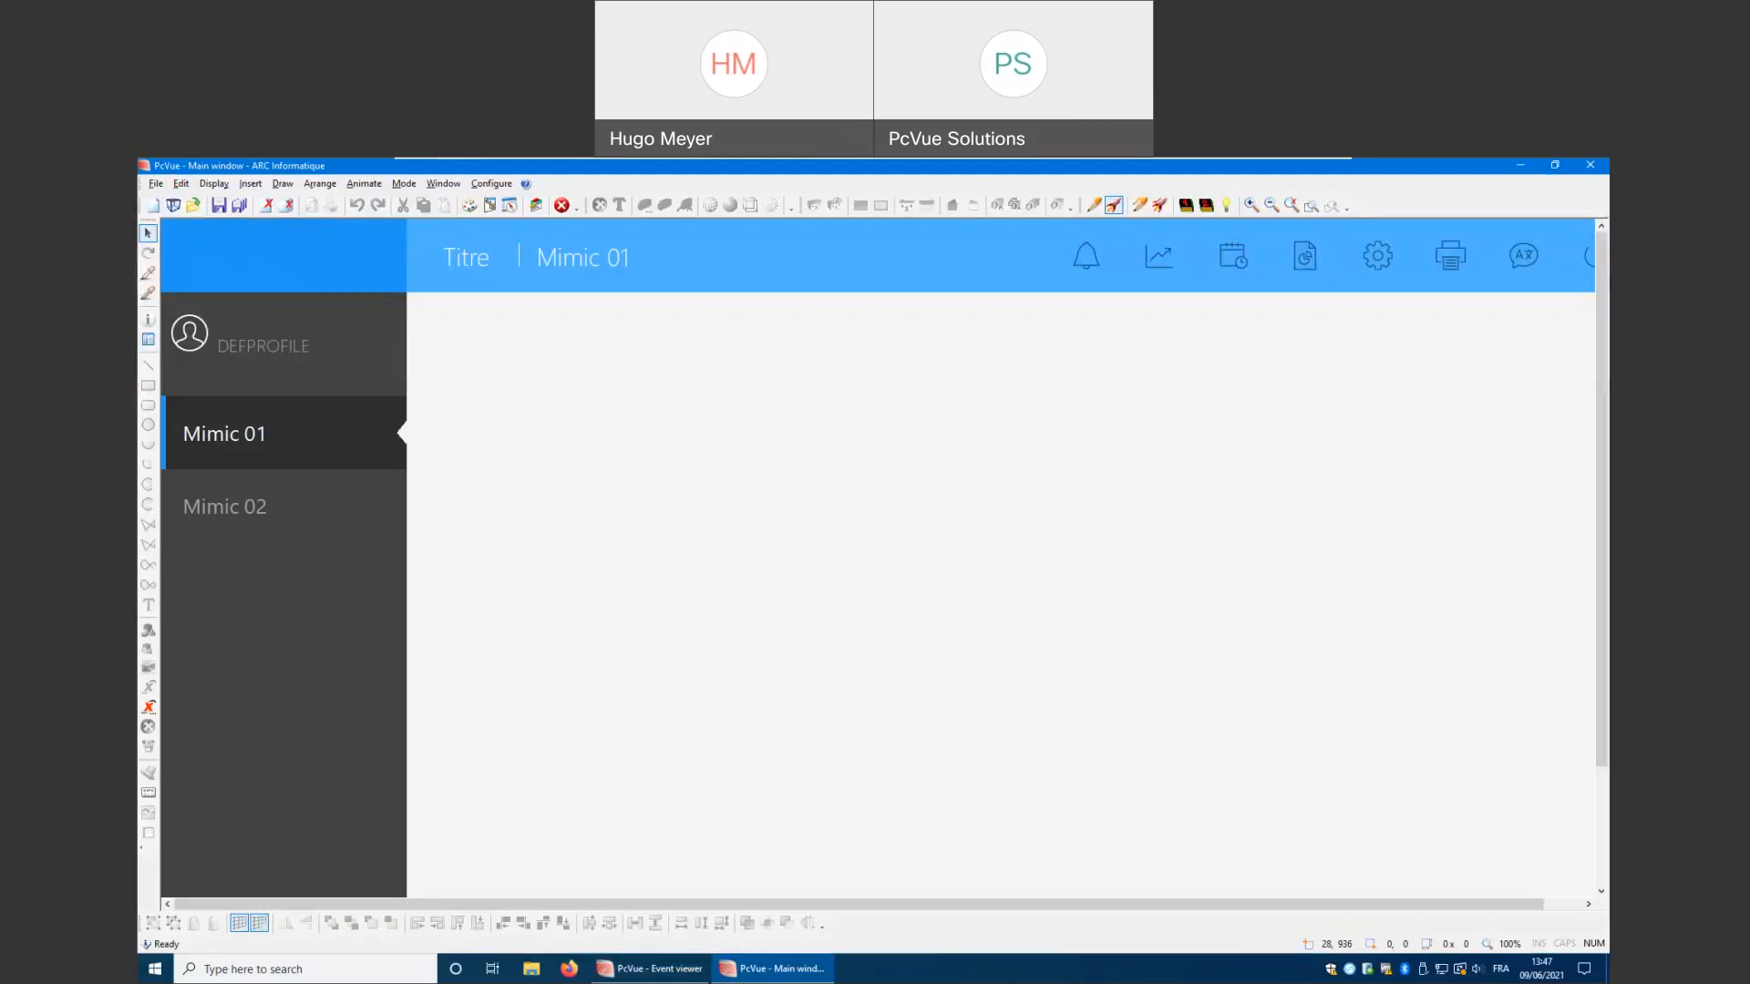
Open the project's version management, dismiss the central folder warning and leave central project management enabled
click(486, 186)
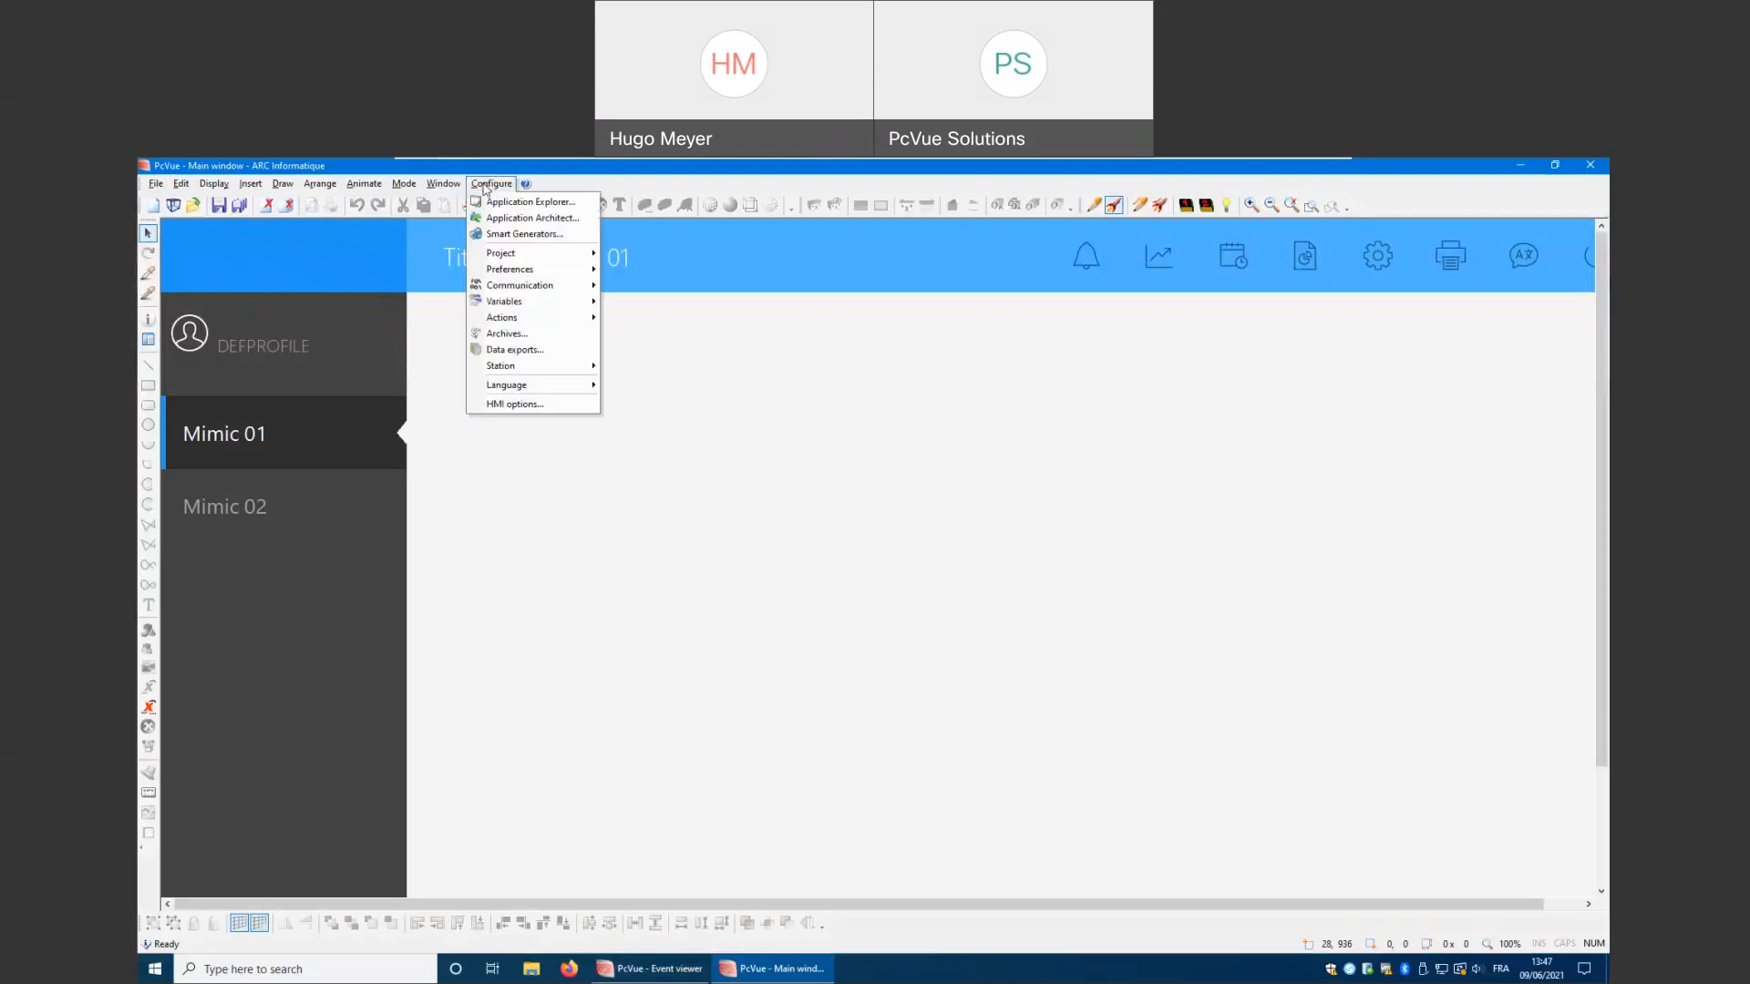
mouse_move(538, 252)
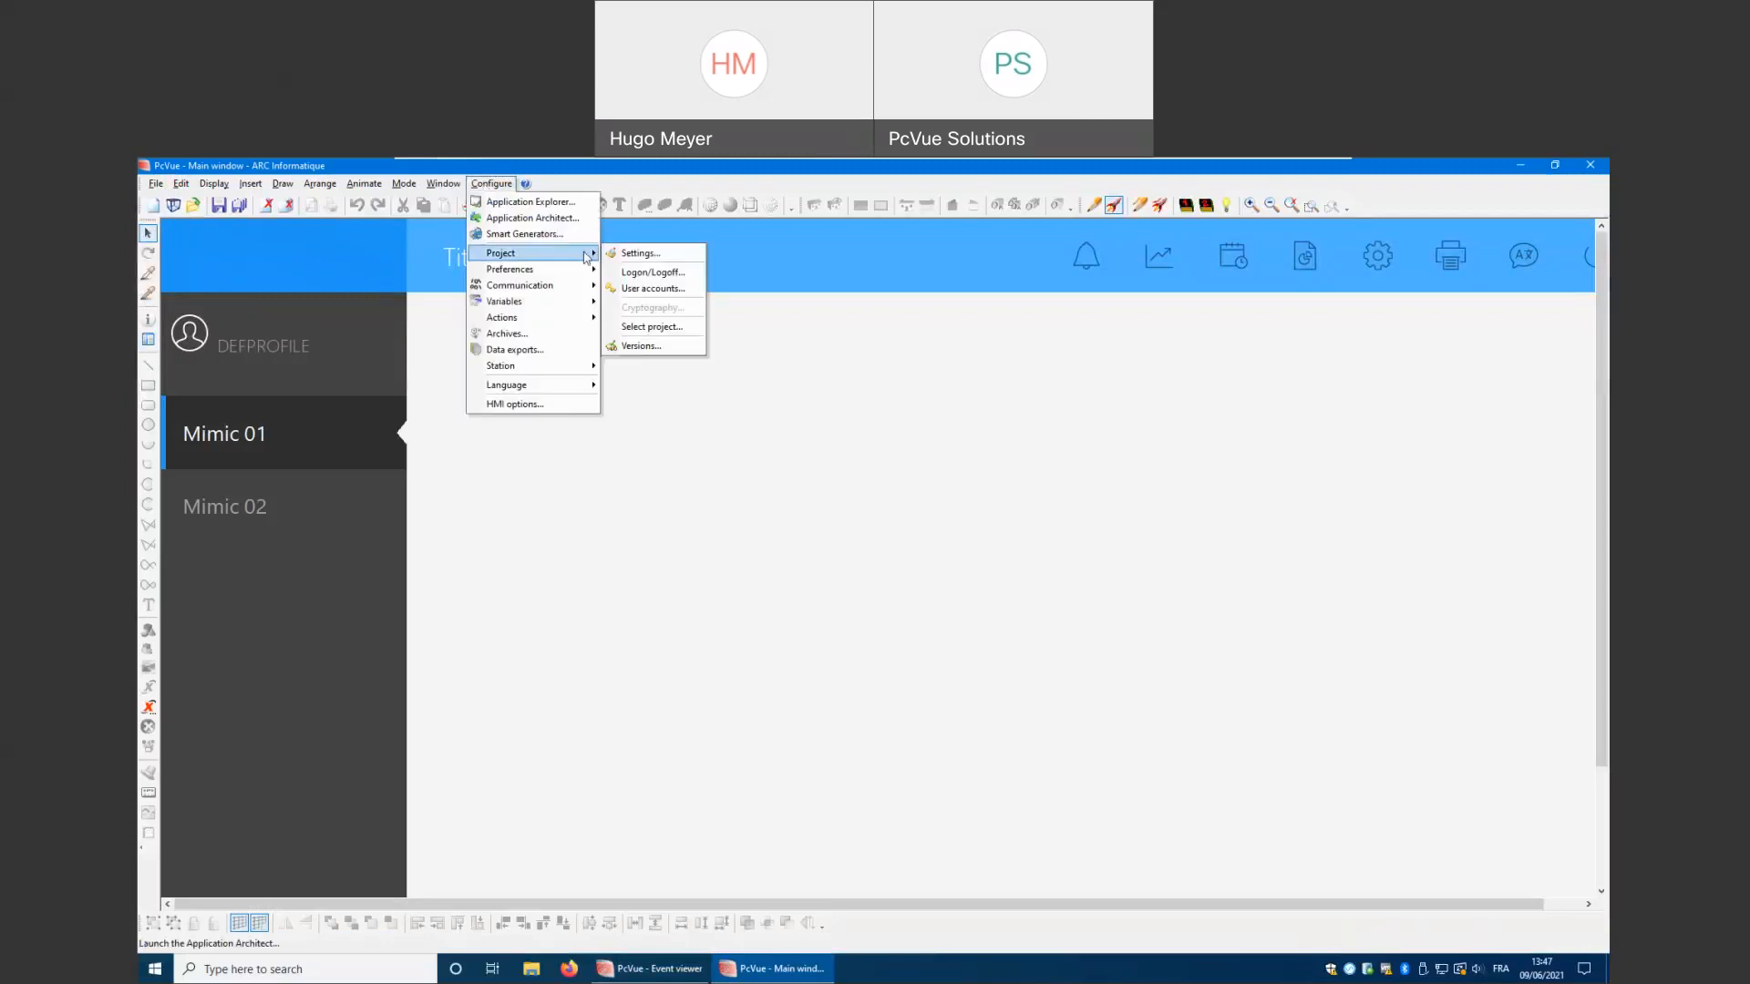
click(671, 350)
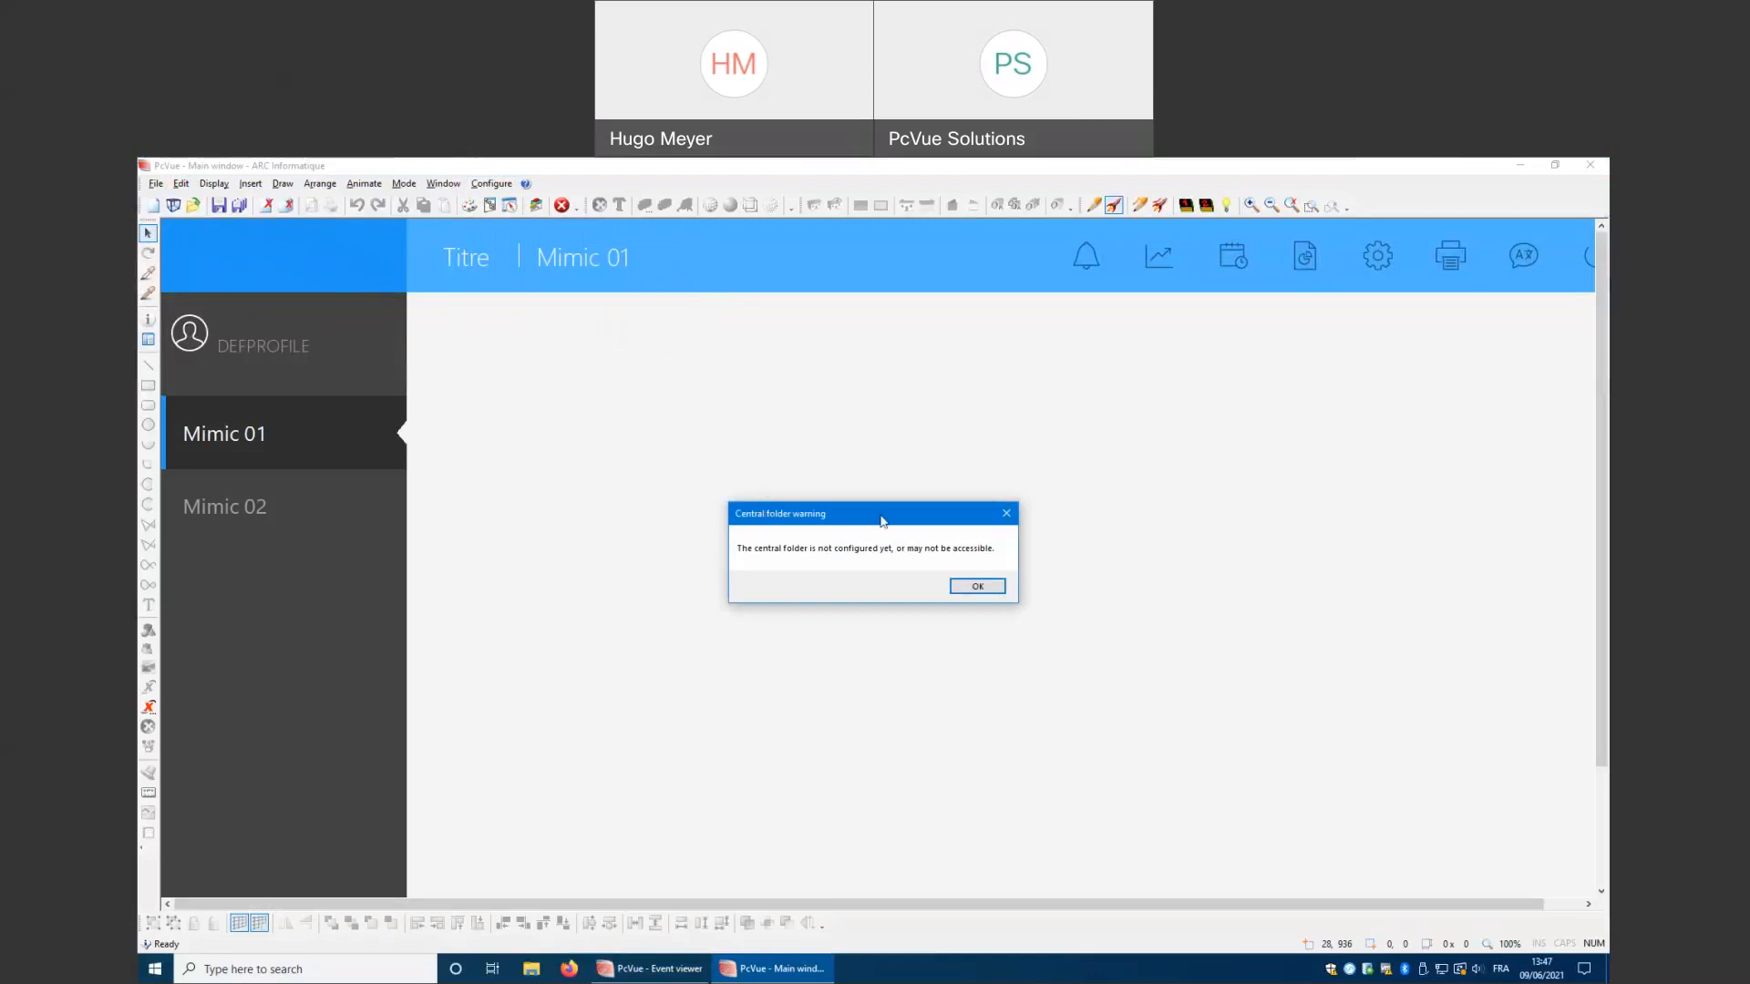
click(979, 588)
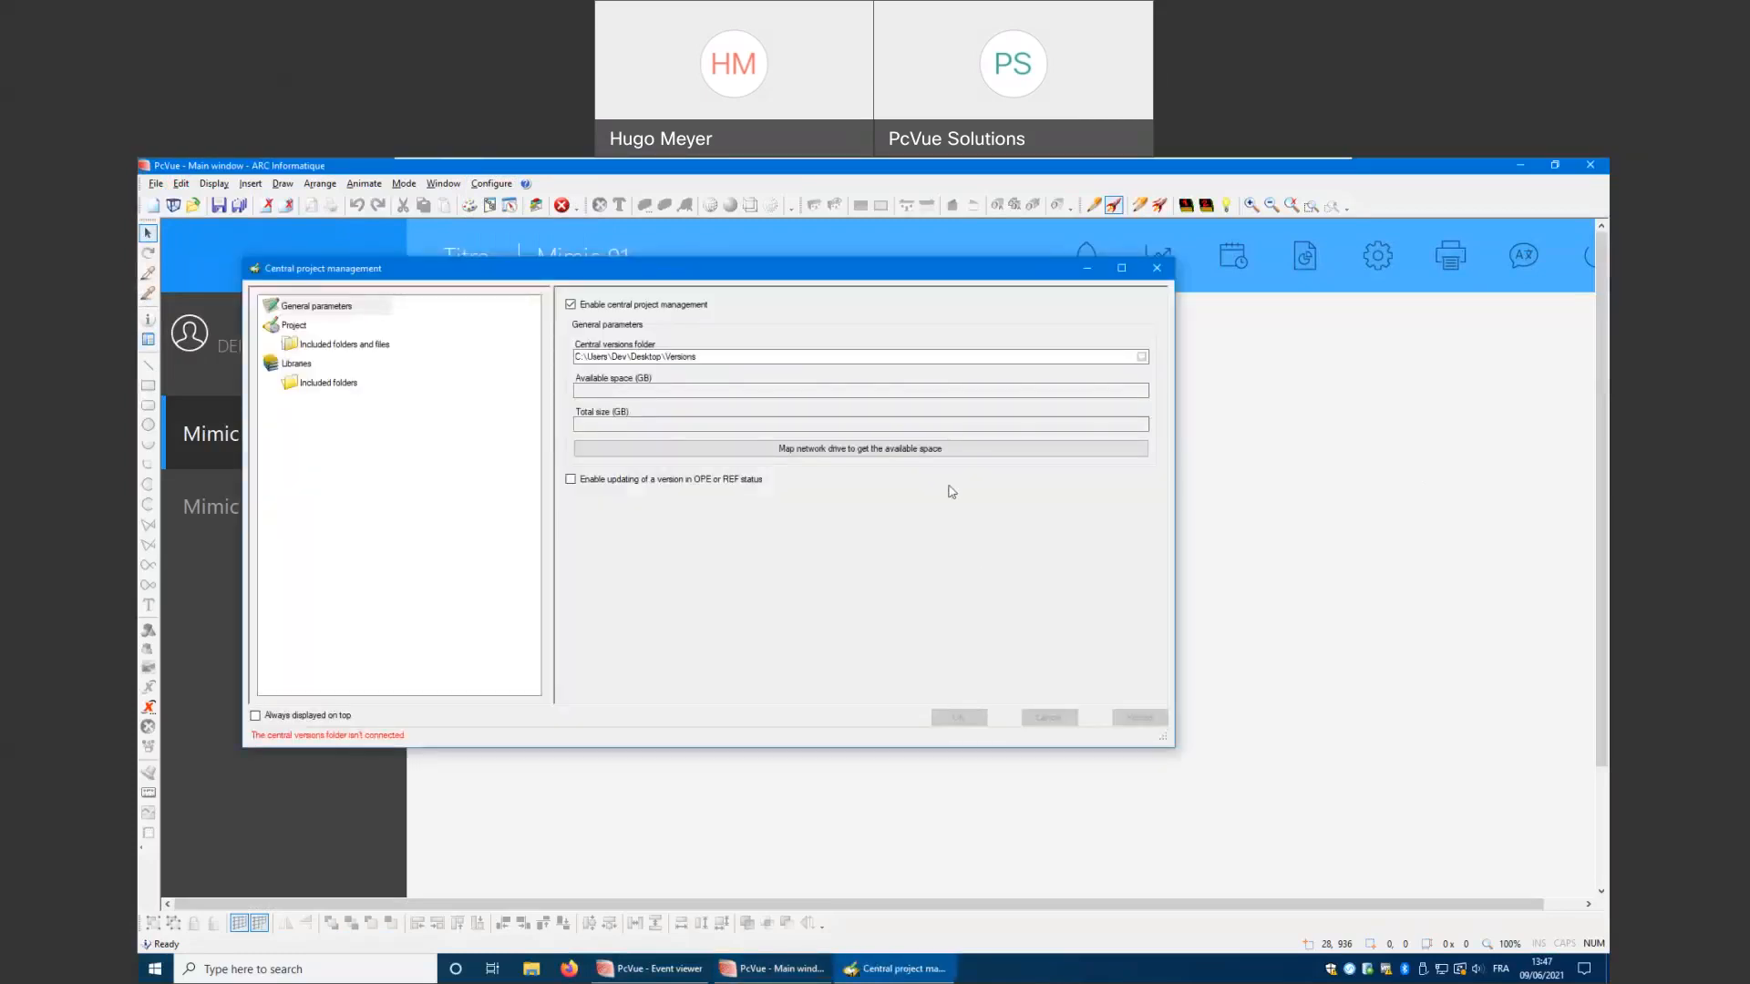
drag(602, 274, 688, 281)
click(679, 310)
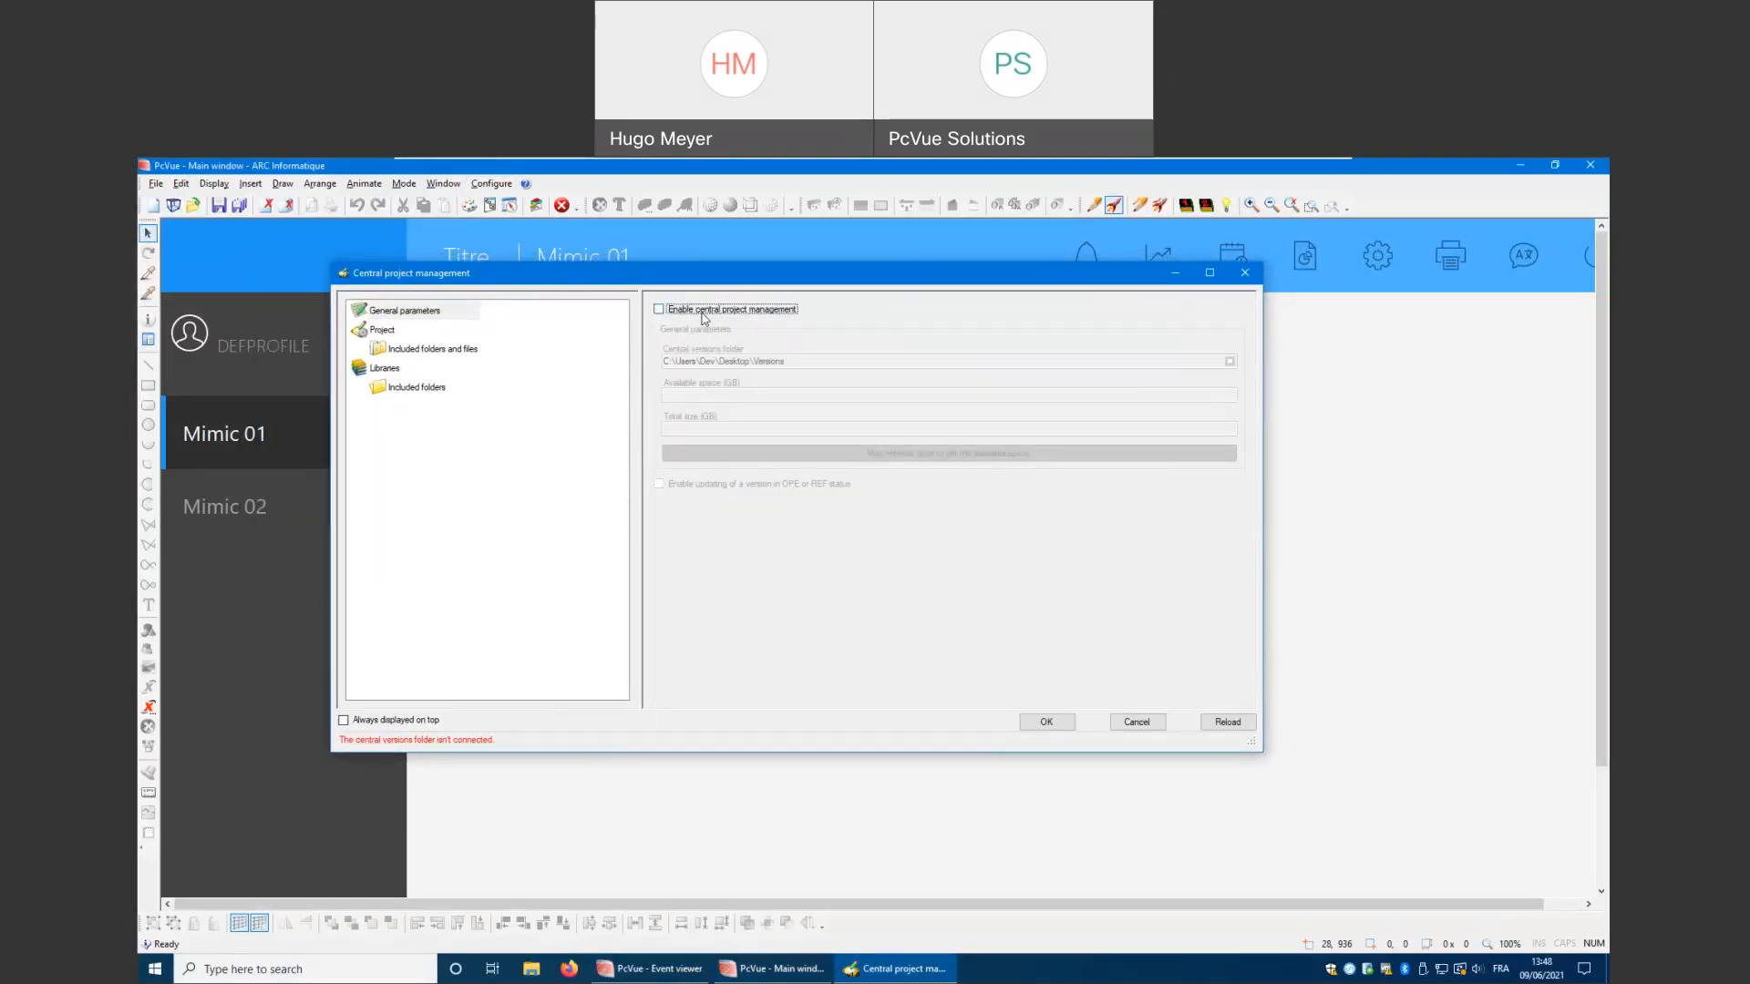
click(765, 313)
Create a folder named "Project versions" on the Desktop and save it as the central versions folder
click(827, 365)
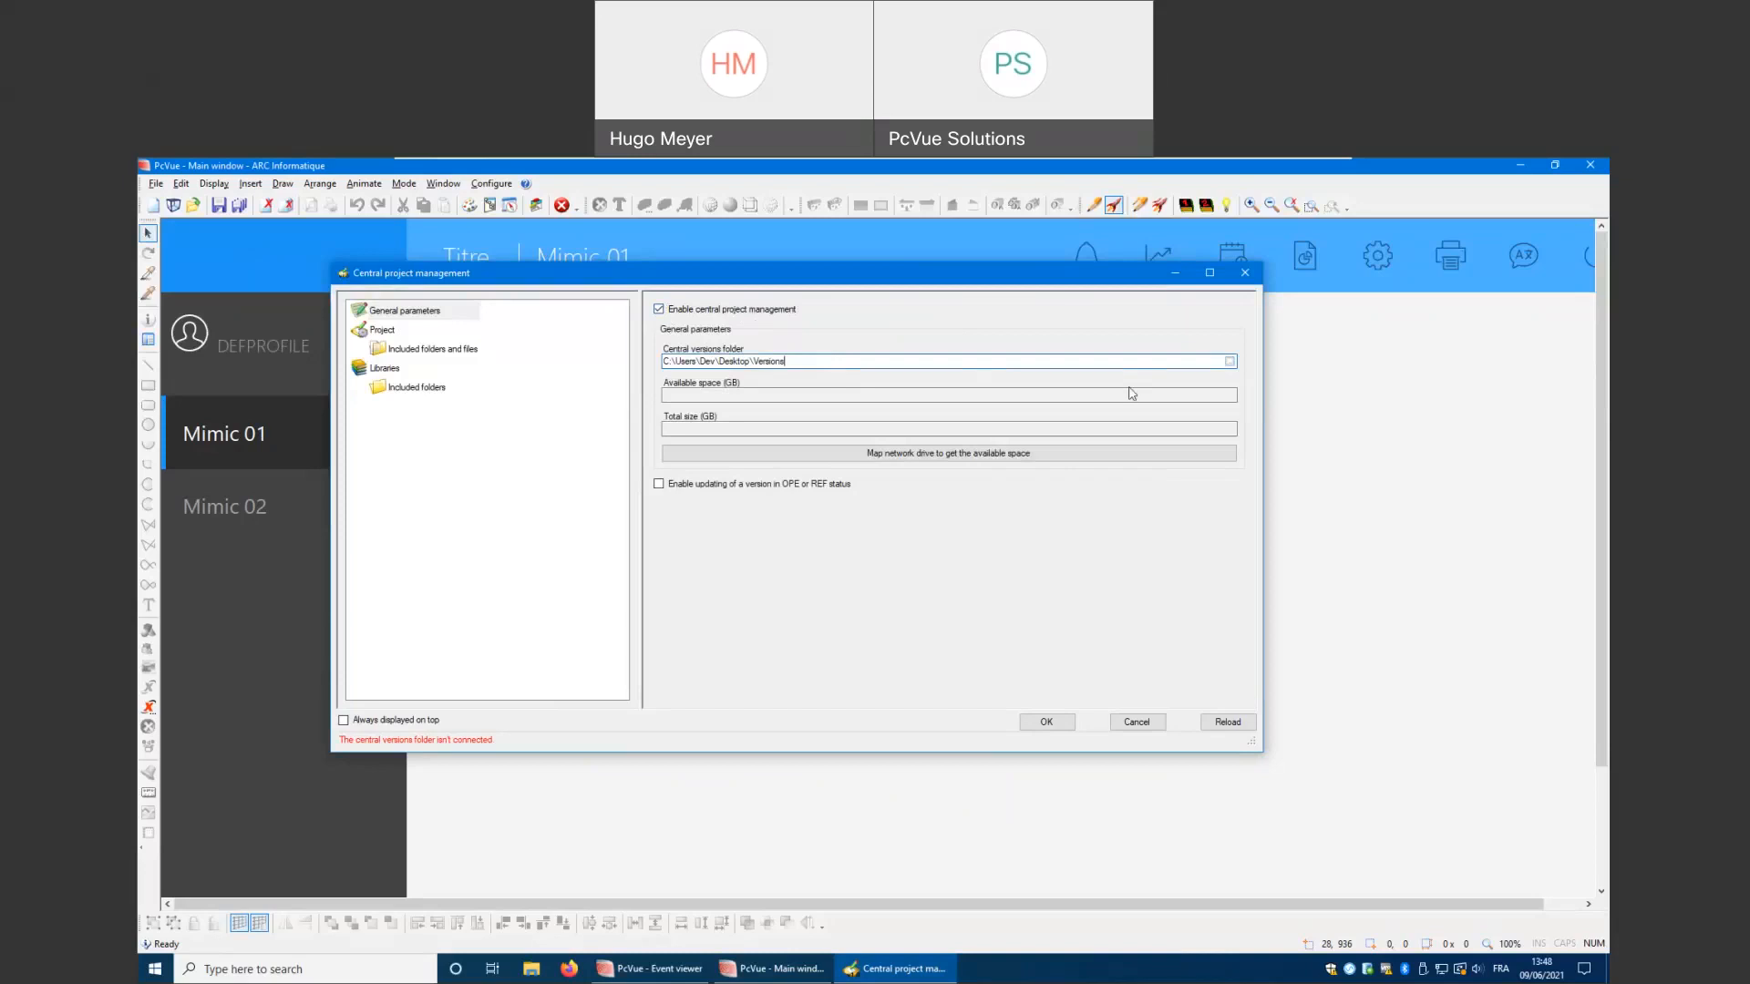
click(1230, 360)
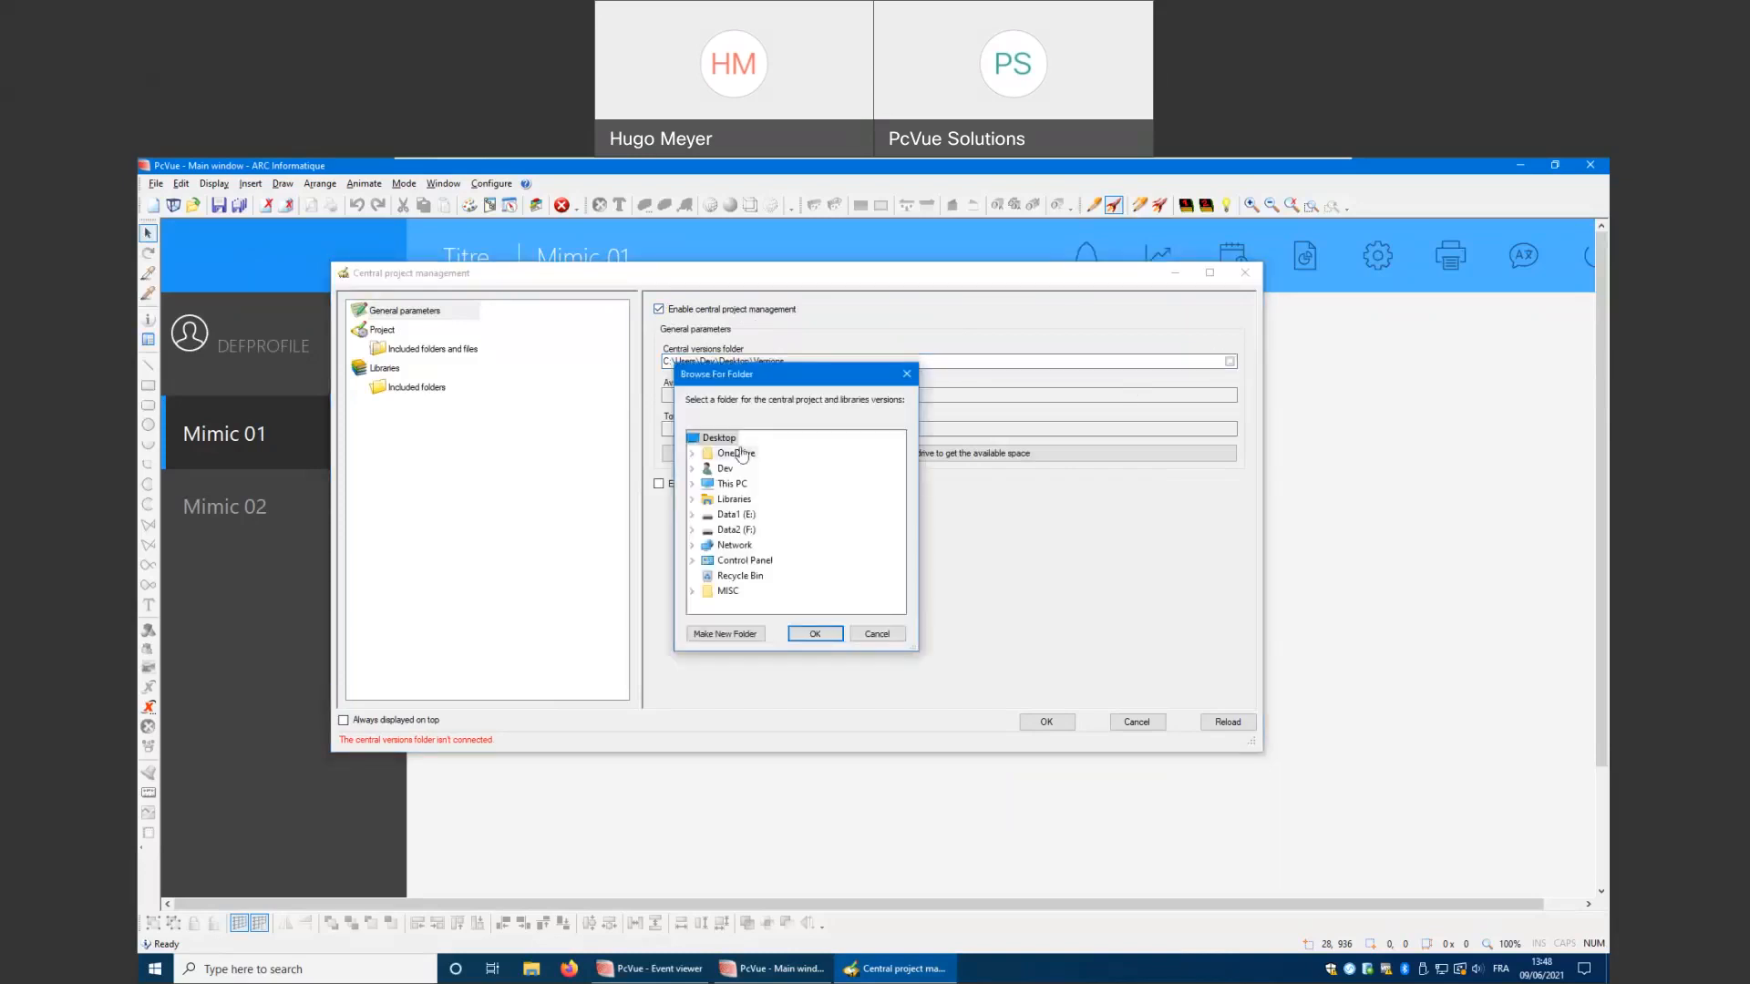
click(728, 636)
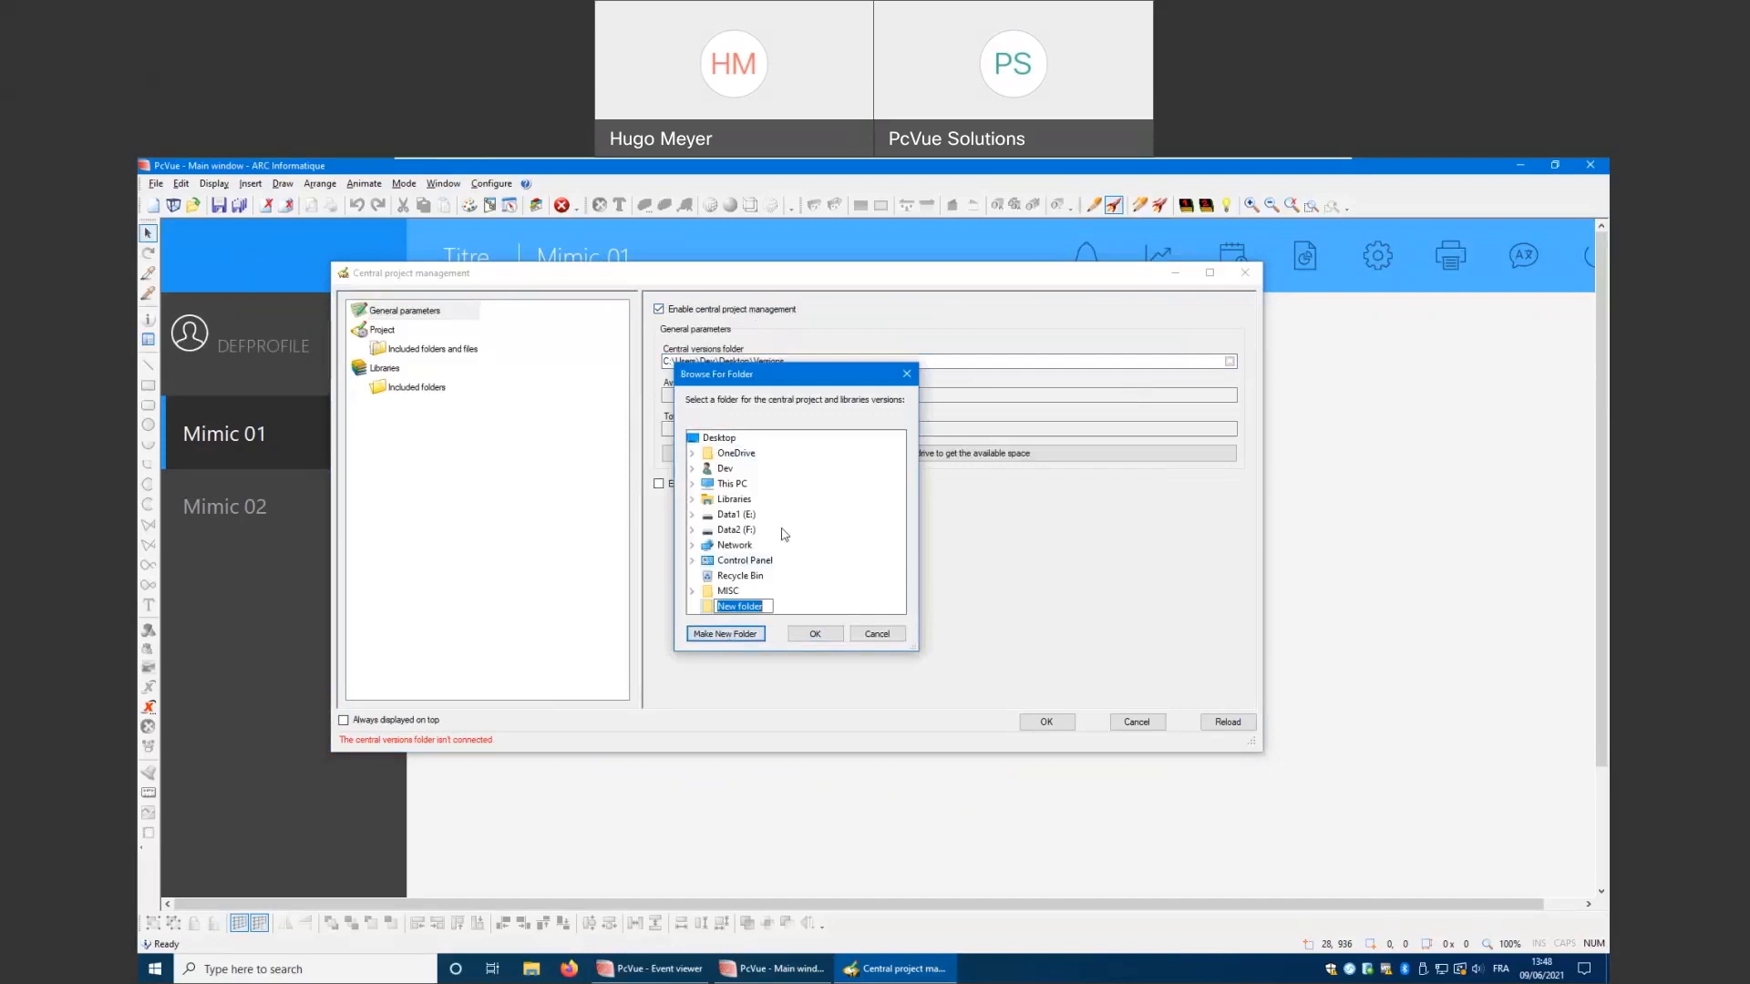
text(Project versions)
click(816, 633)
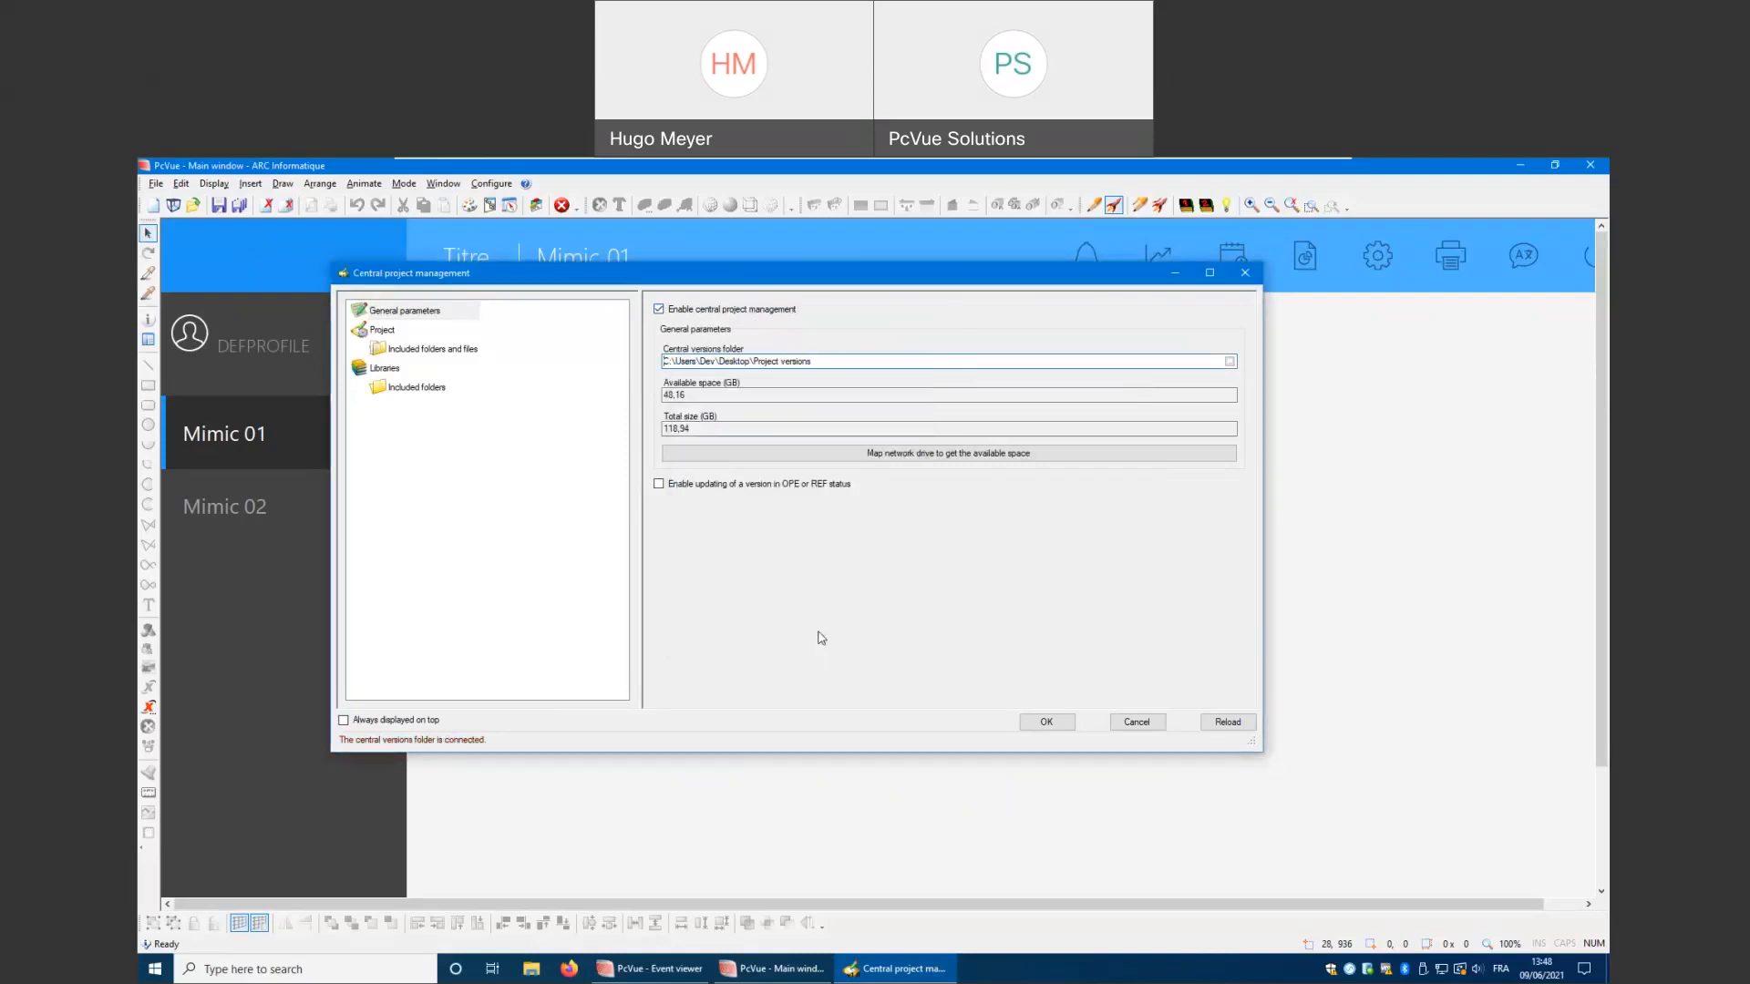
click(1047, 721)
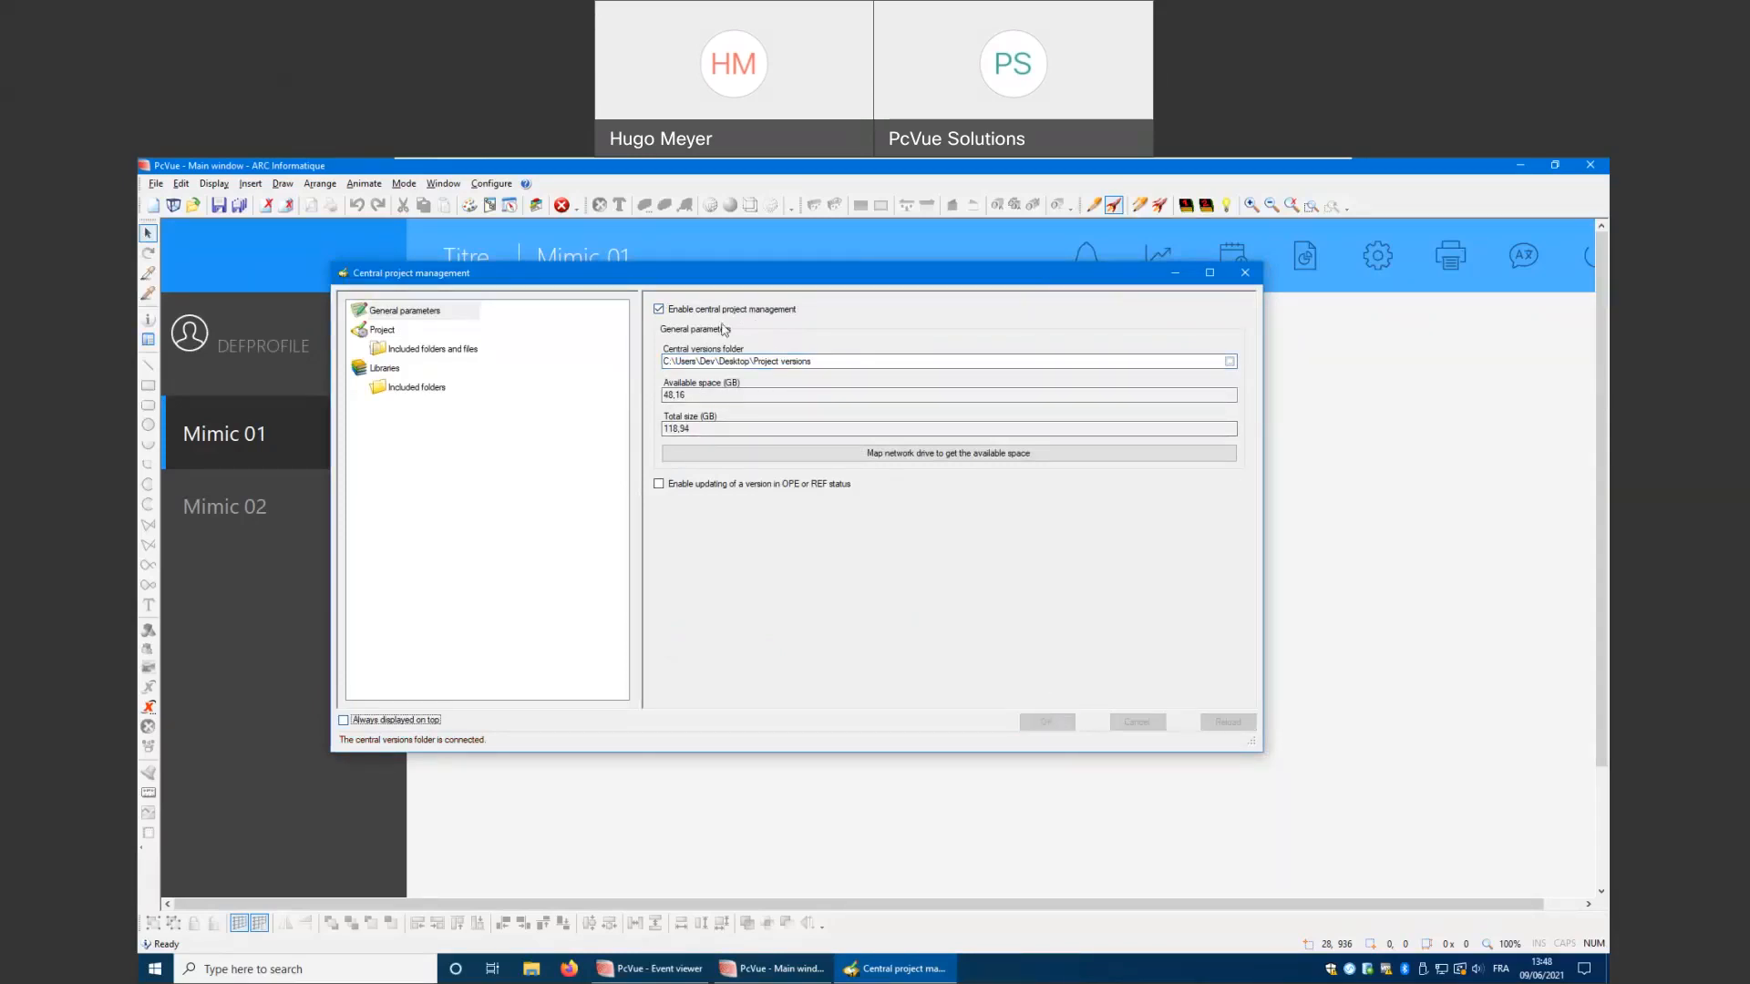
Exclude the 3D and MIBS folders of Project_Webinar from the folders included in project versions
click(381, 331)
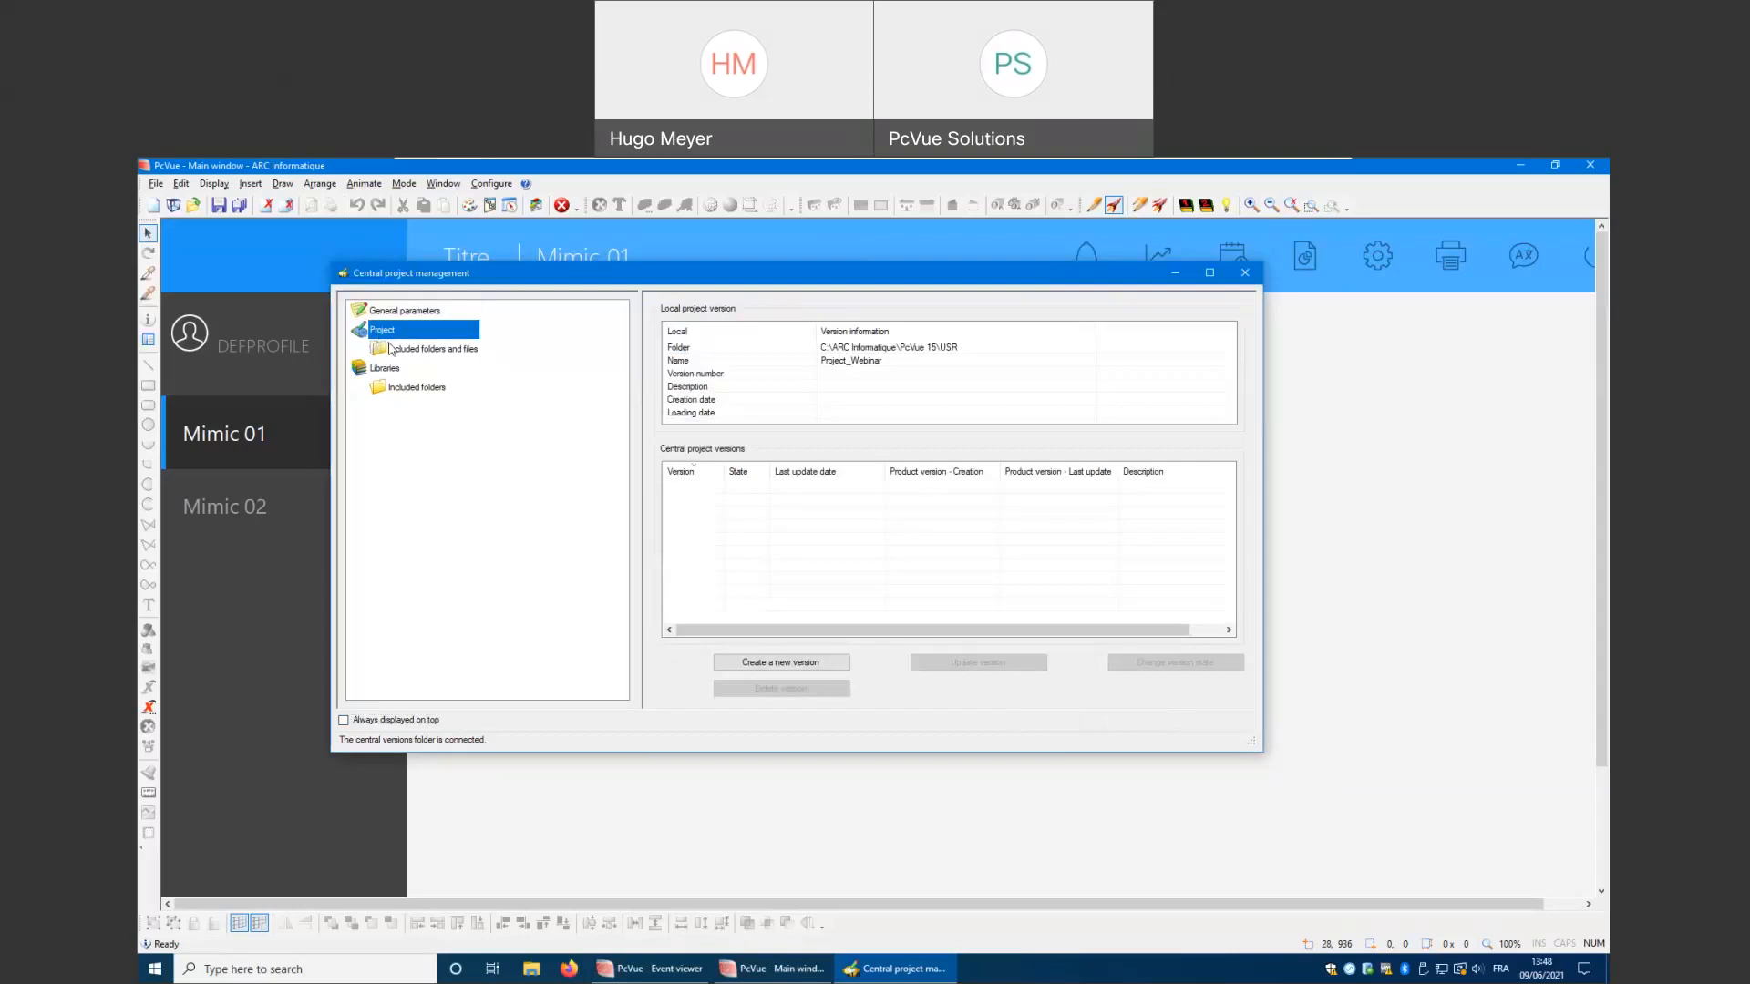
click(392, 349)
drag(916, 474, 900, 363)
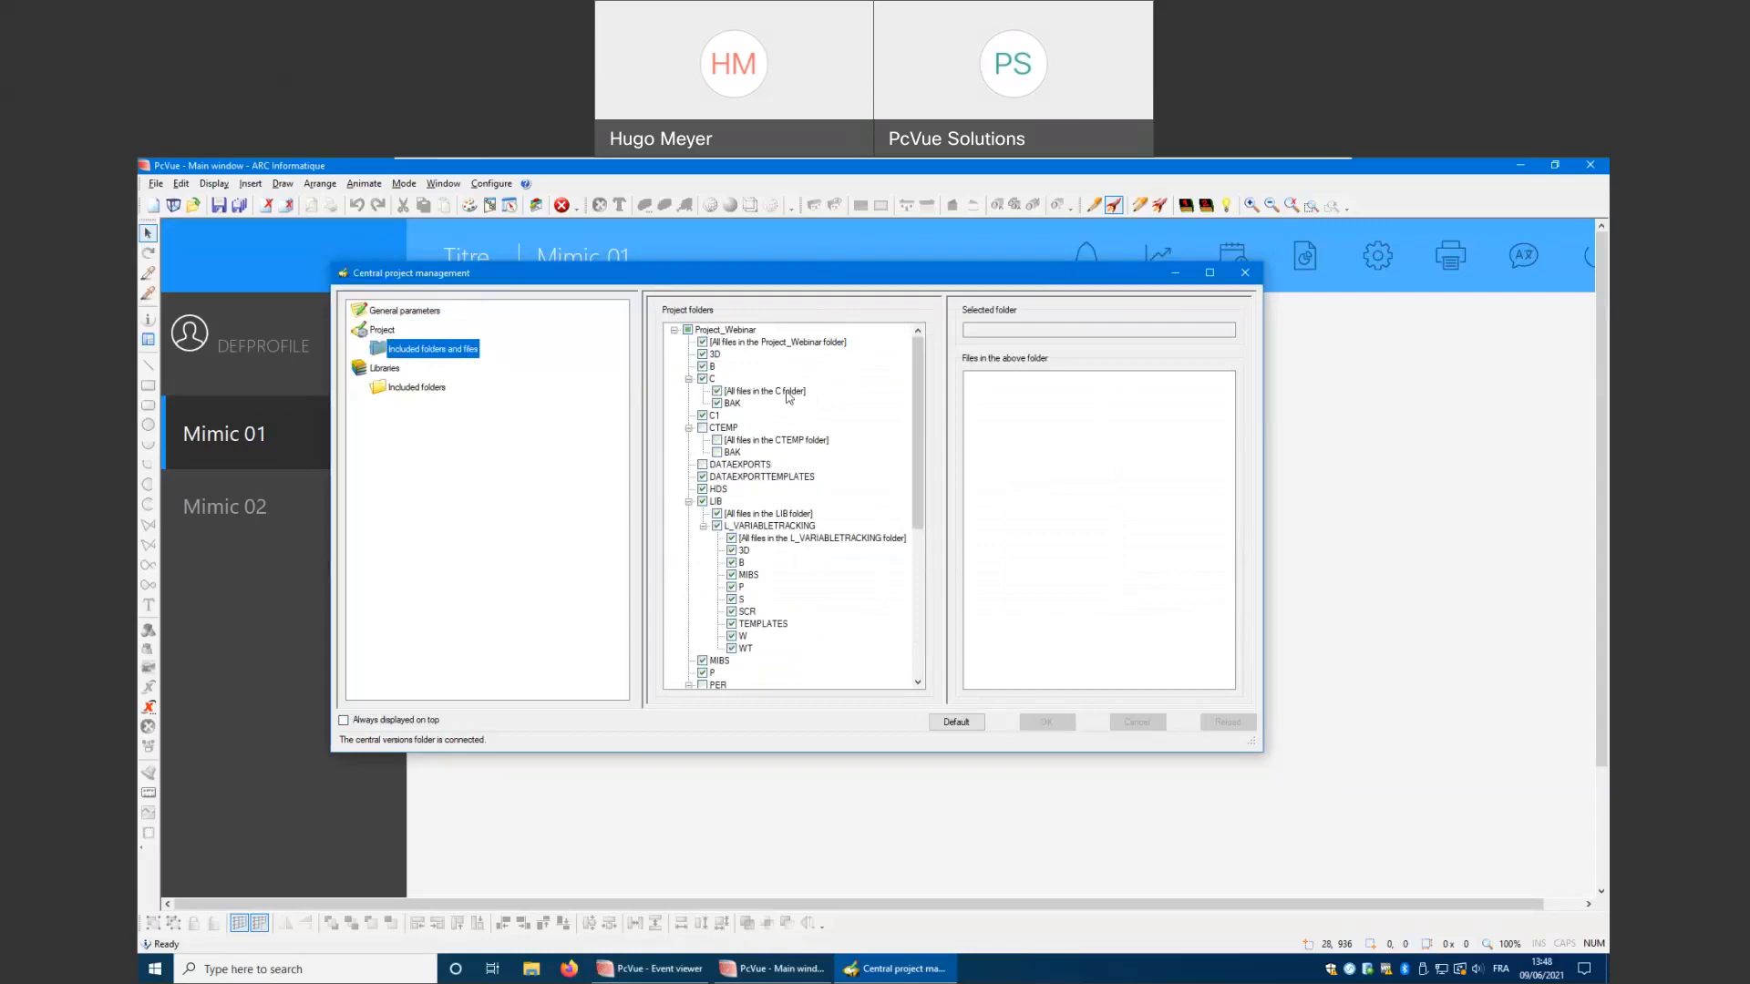
click(702, 356)
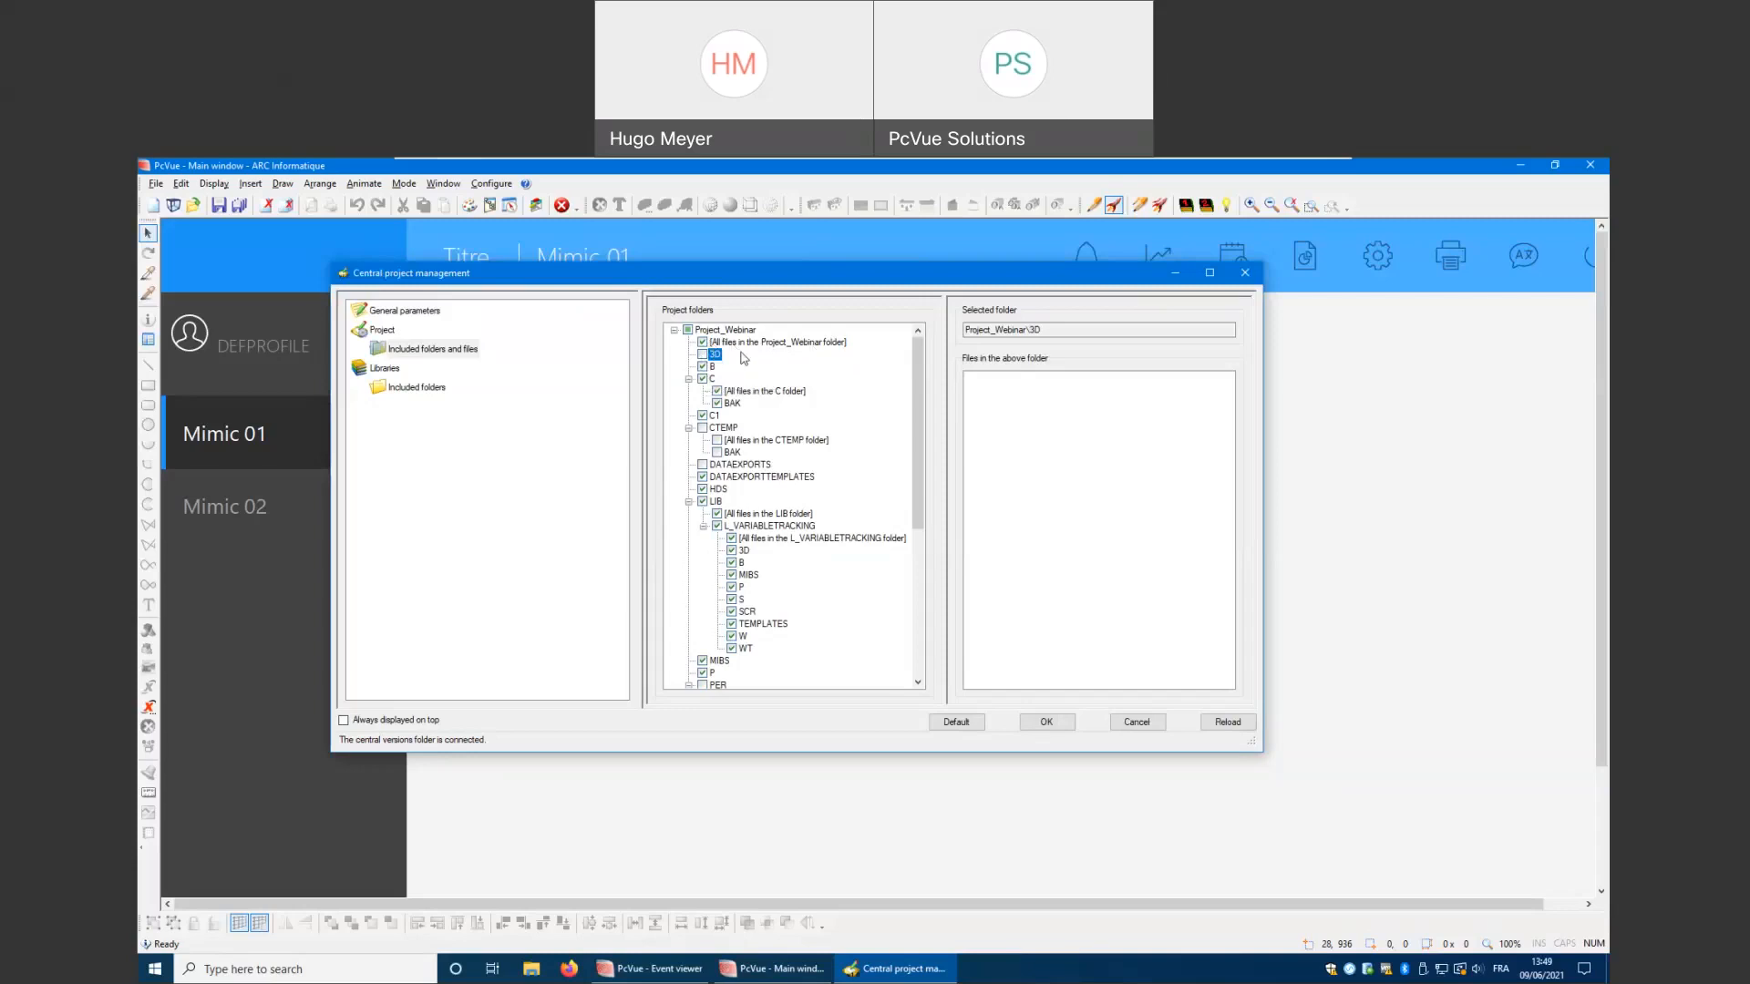
click(688, 501)
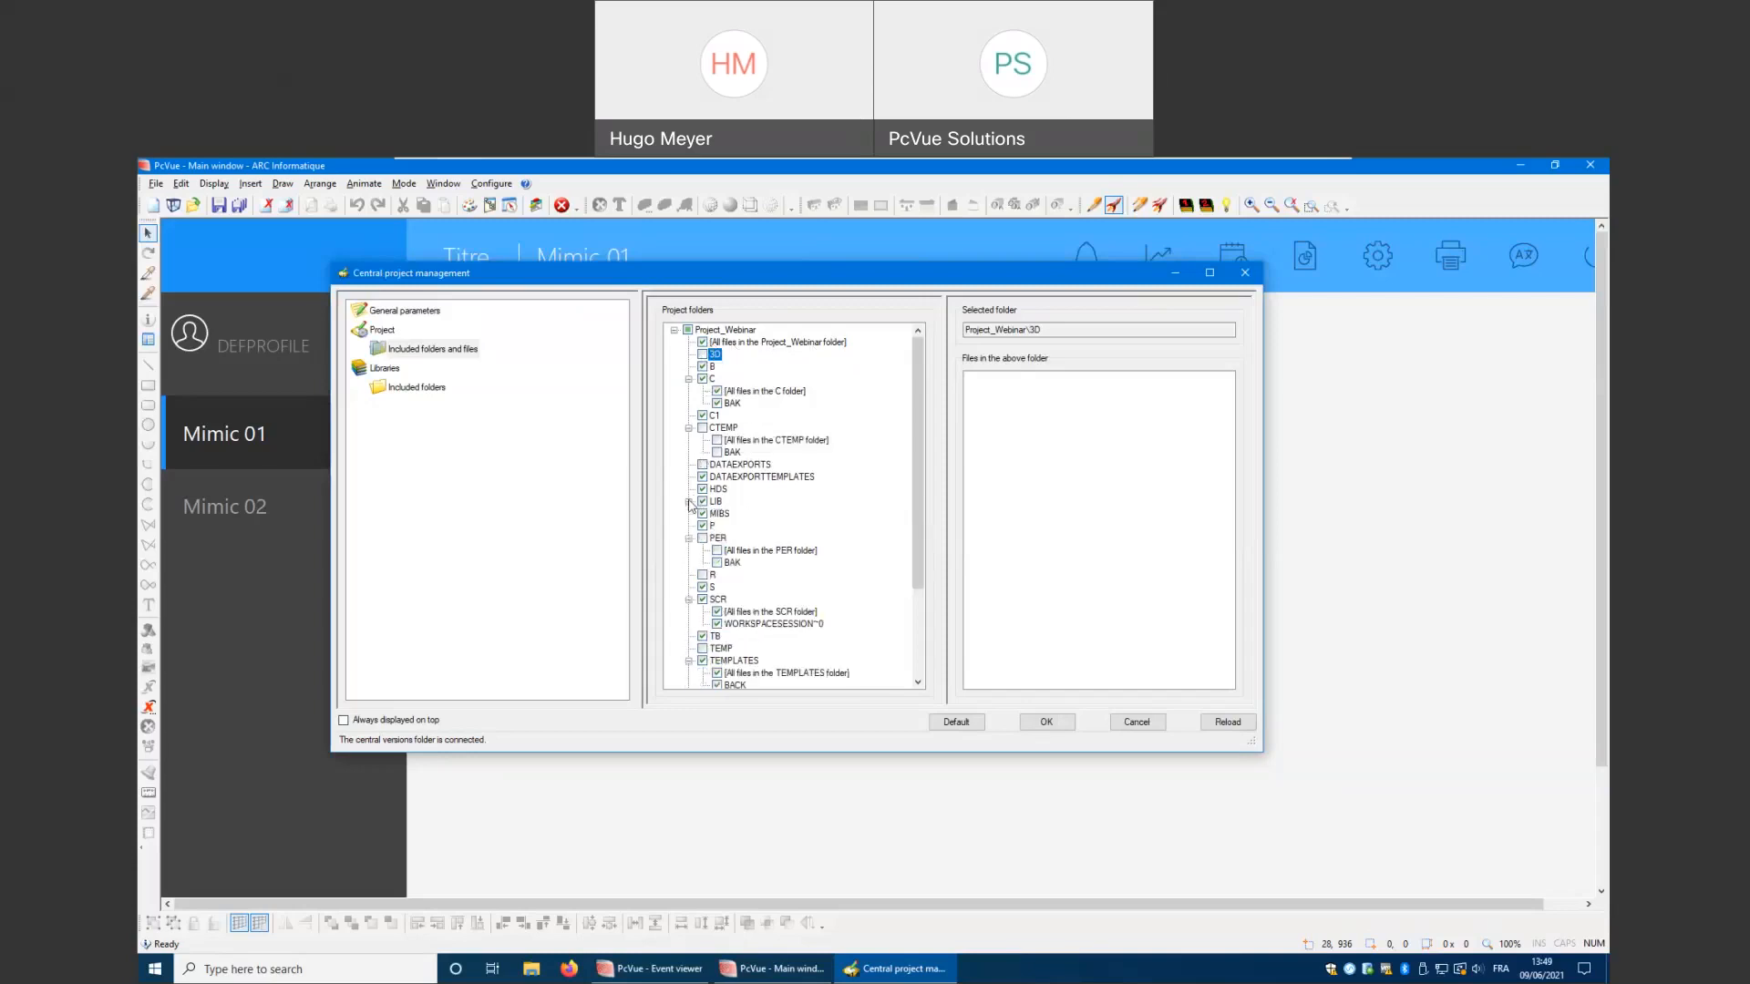
scroll(707, 469, down, 1)
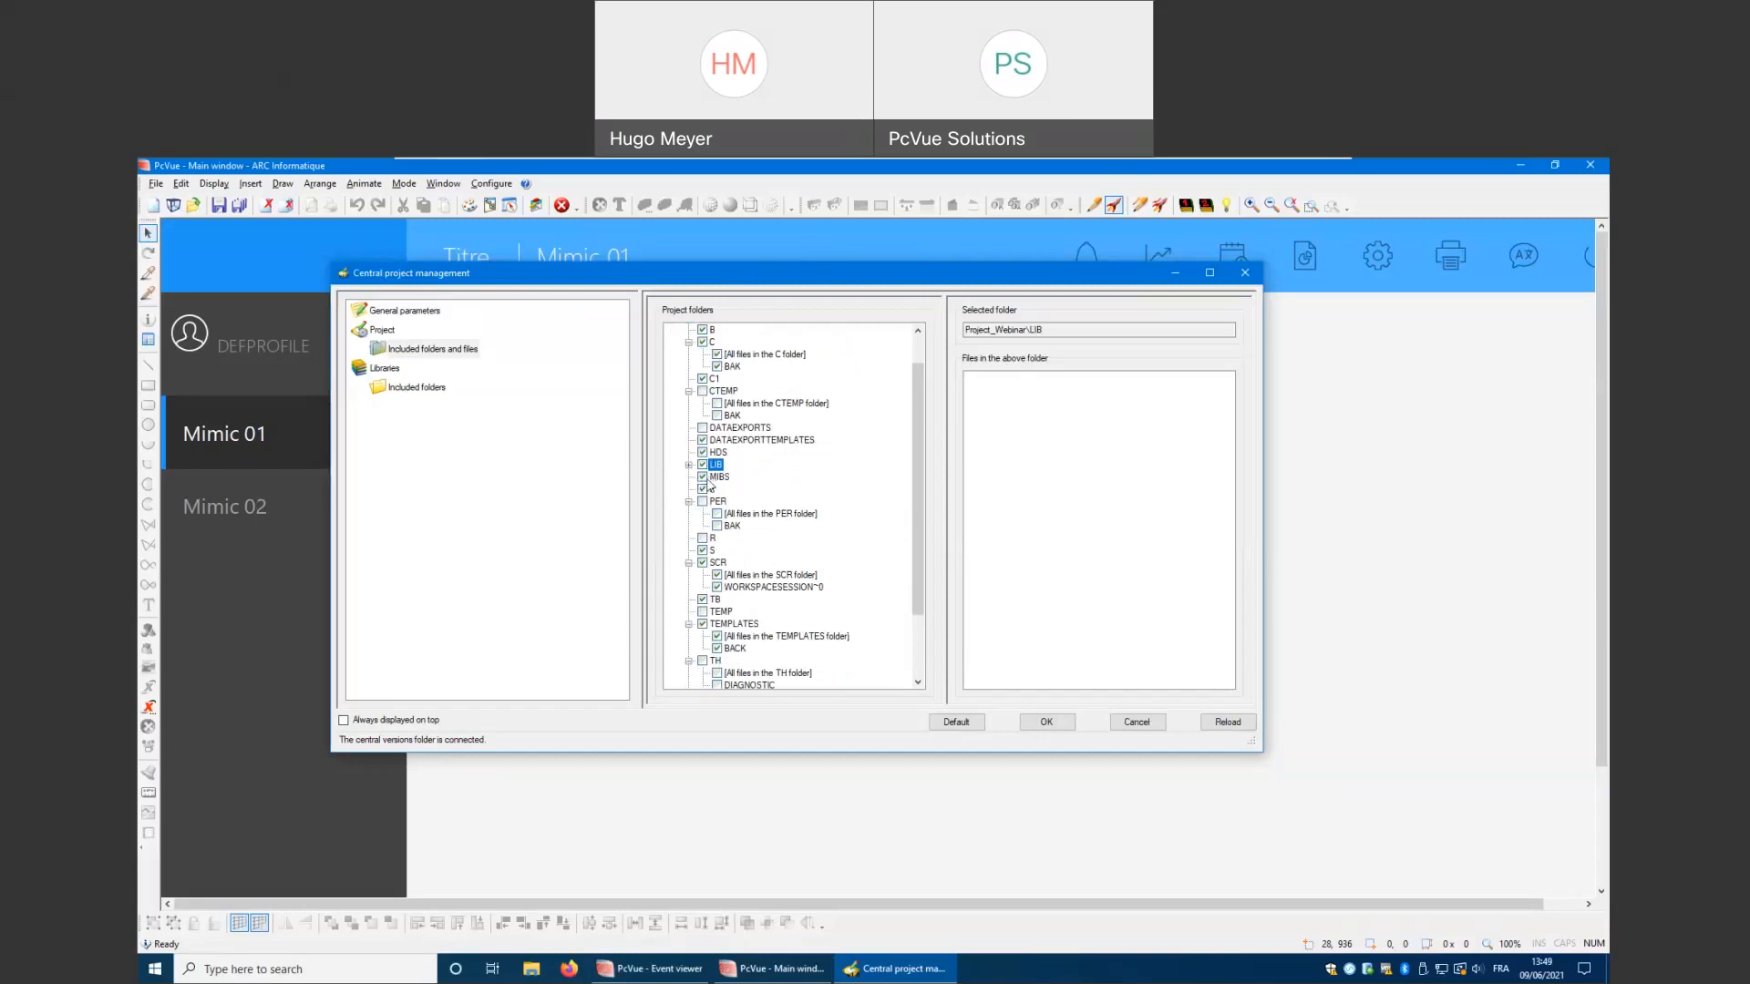
click(703, 478)
scroll(764, 483, up, 1)
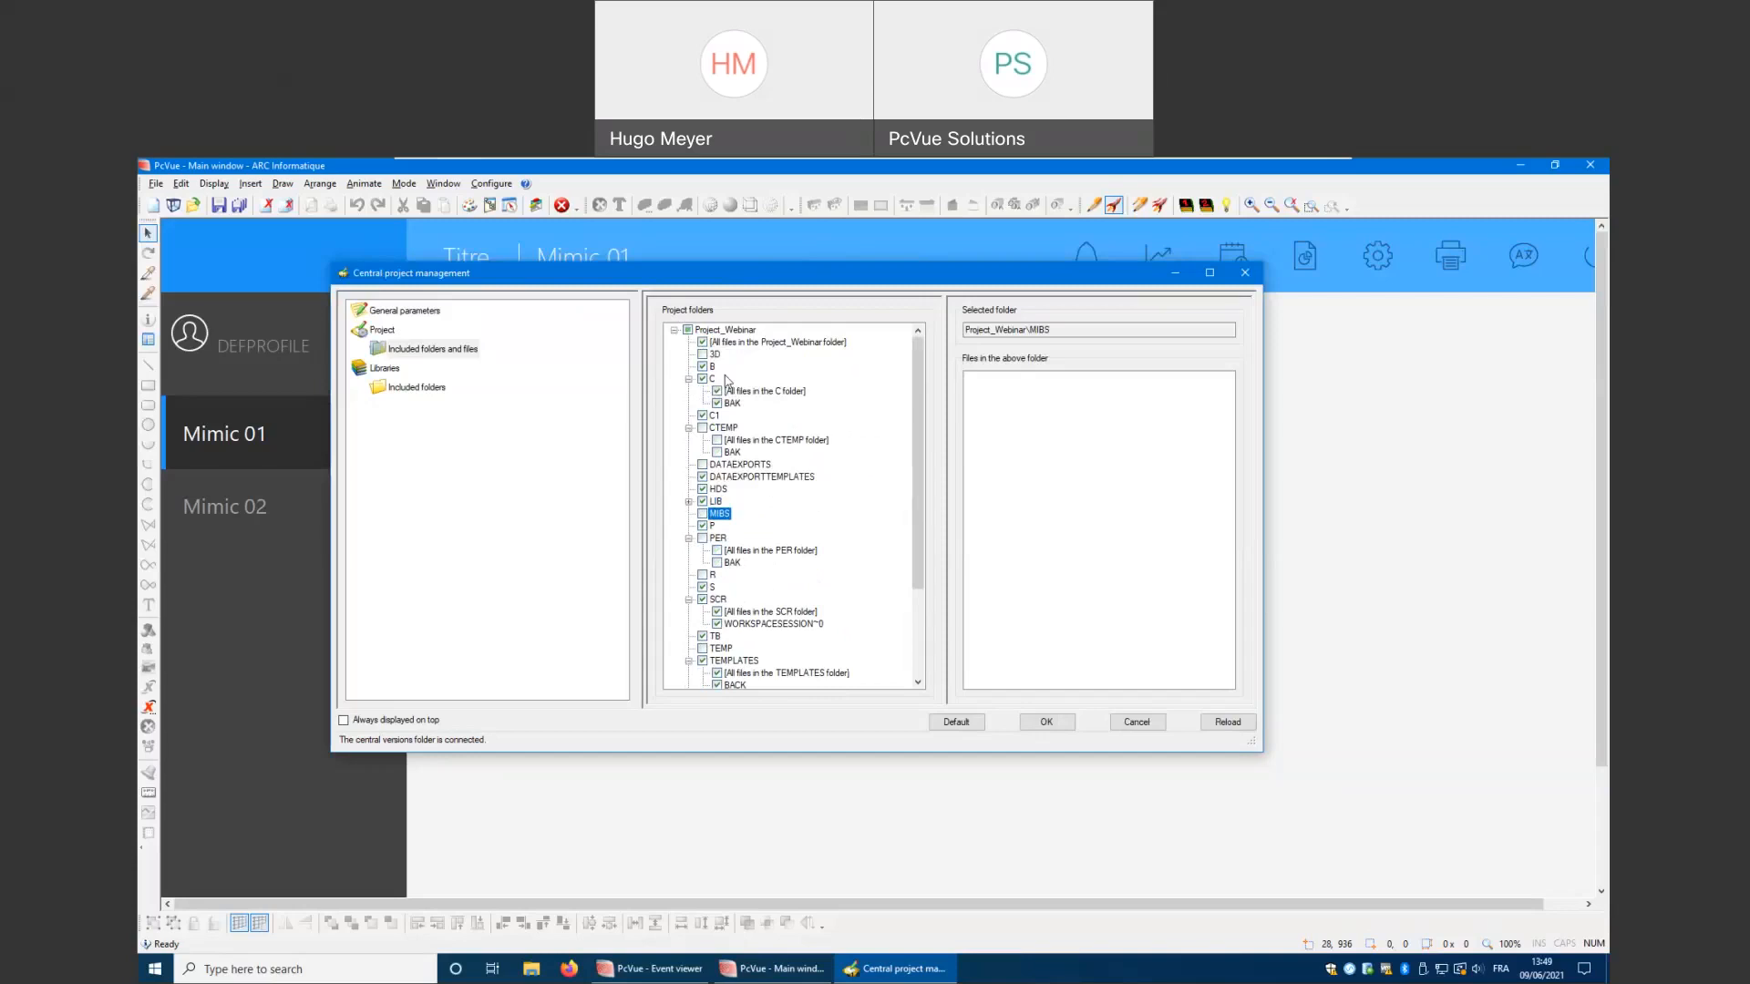
Create project version 1.0.0 with the description "This my first version" and close the version management
click(383, 331)
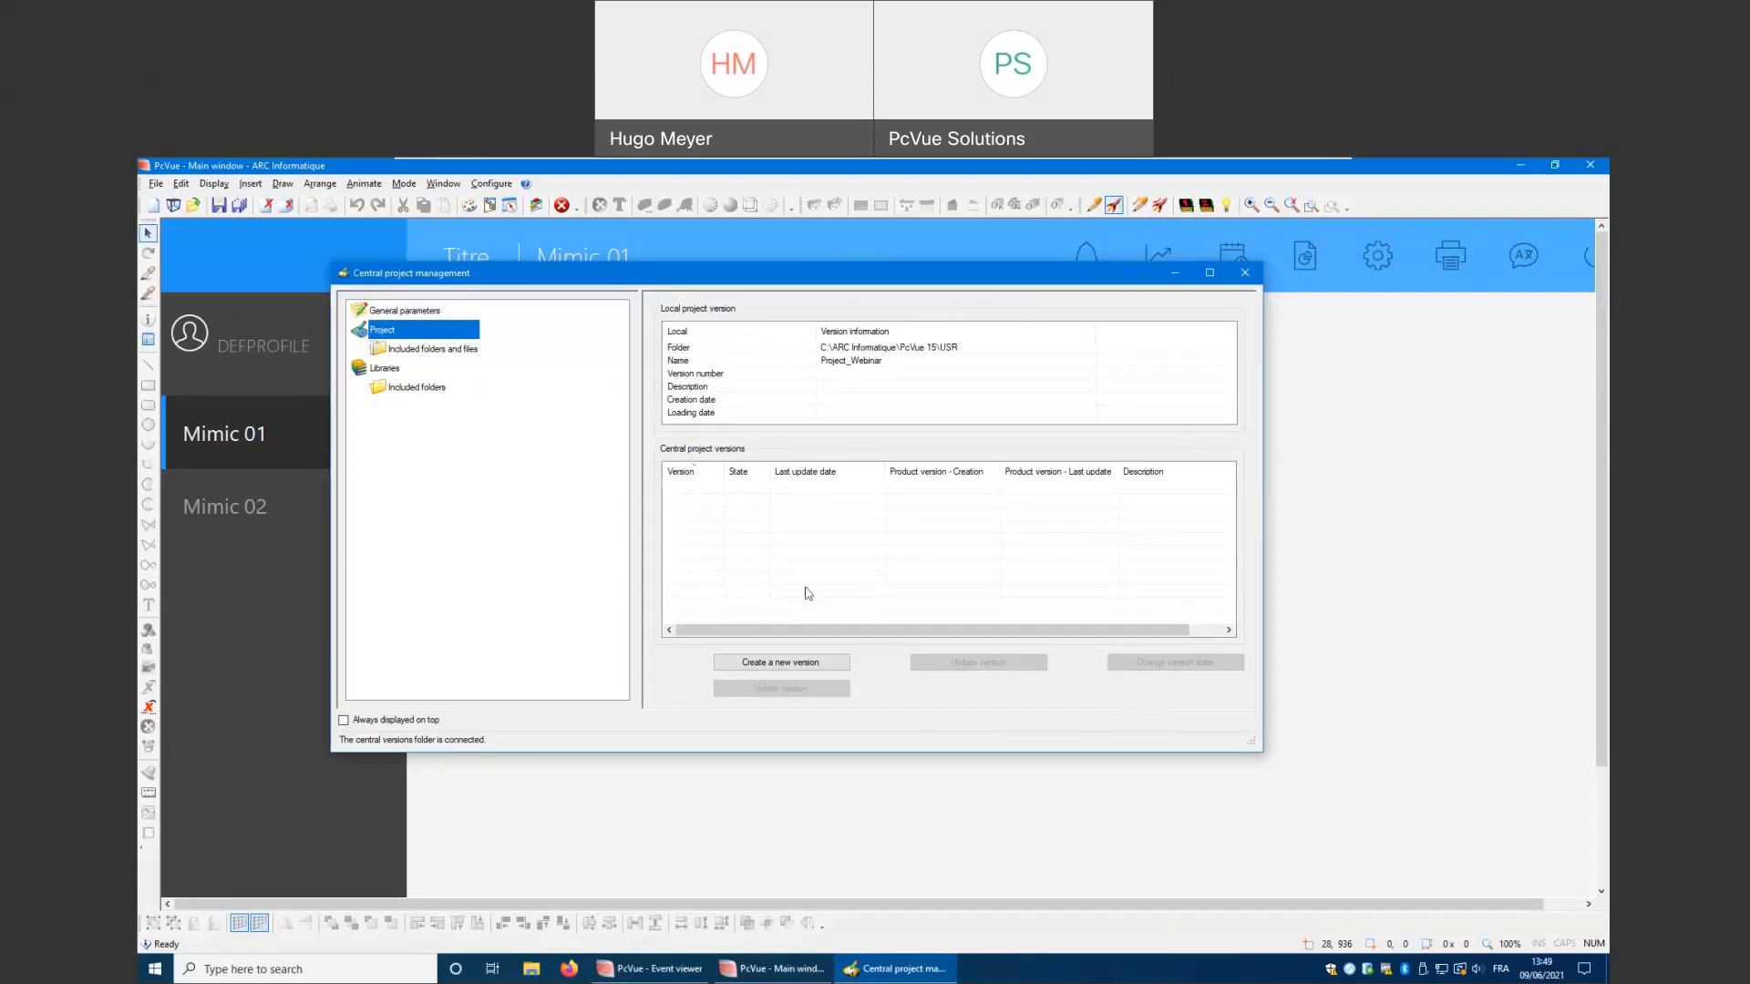
click(797, 671)
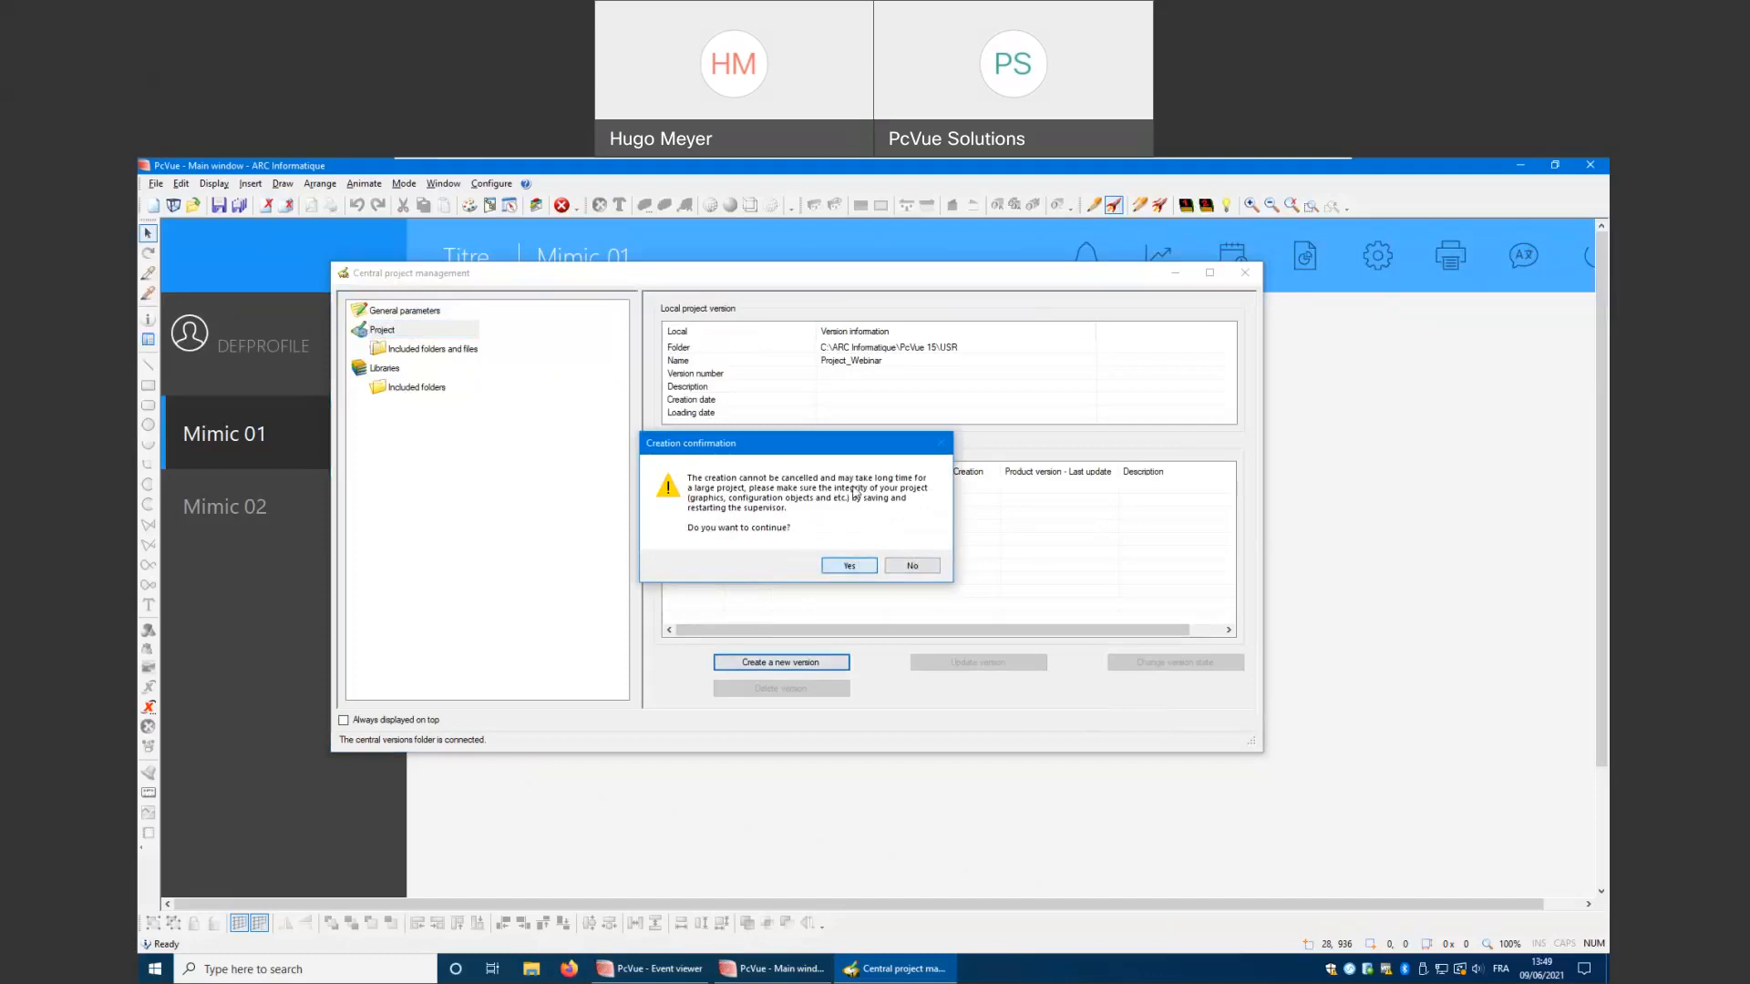
click(845, 567)
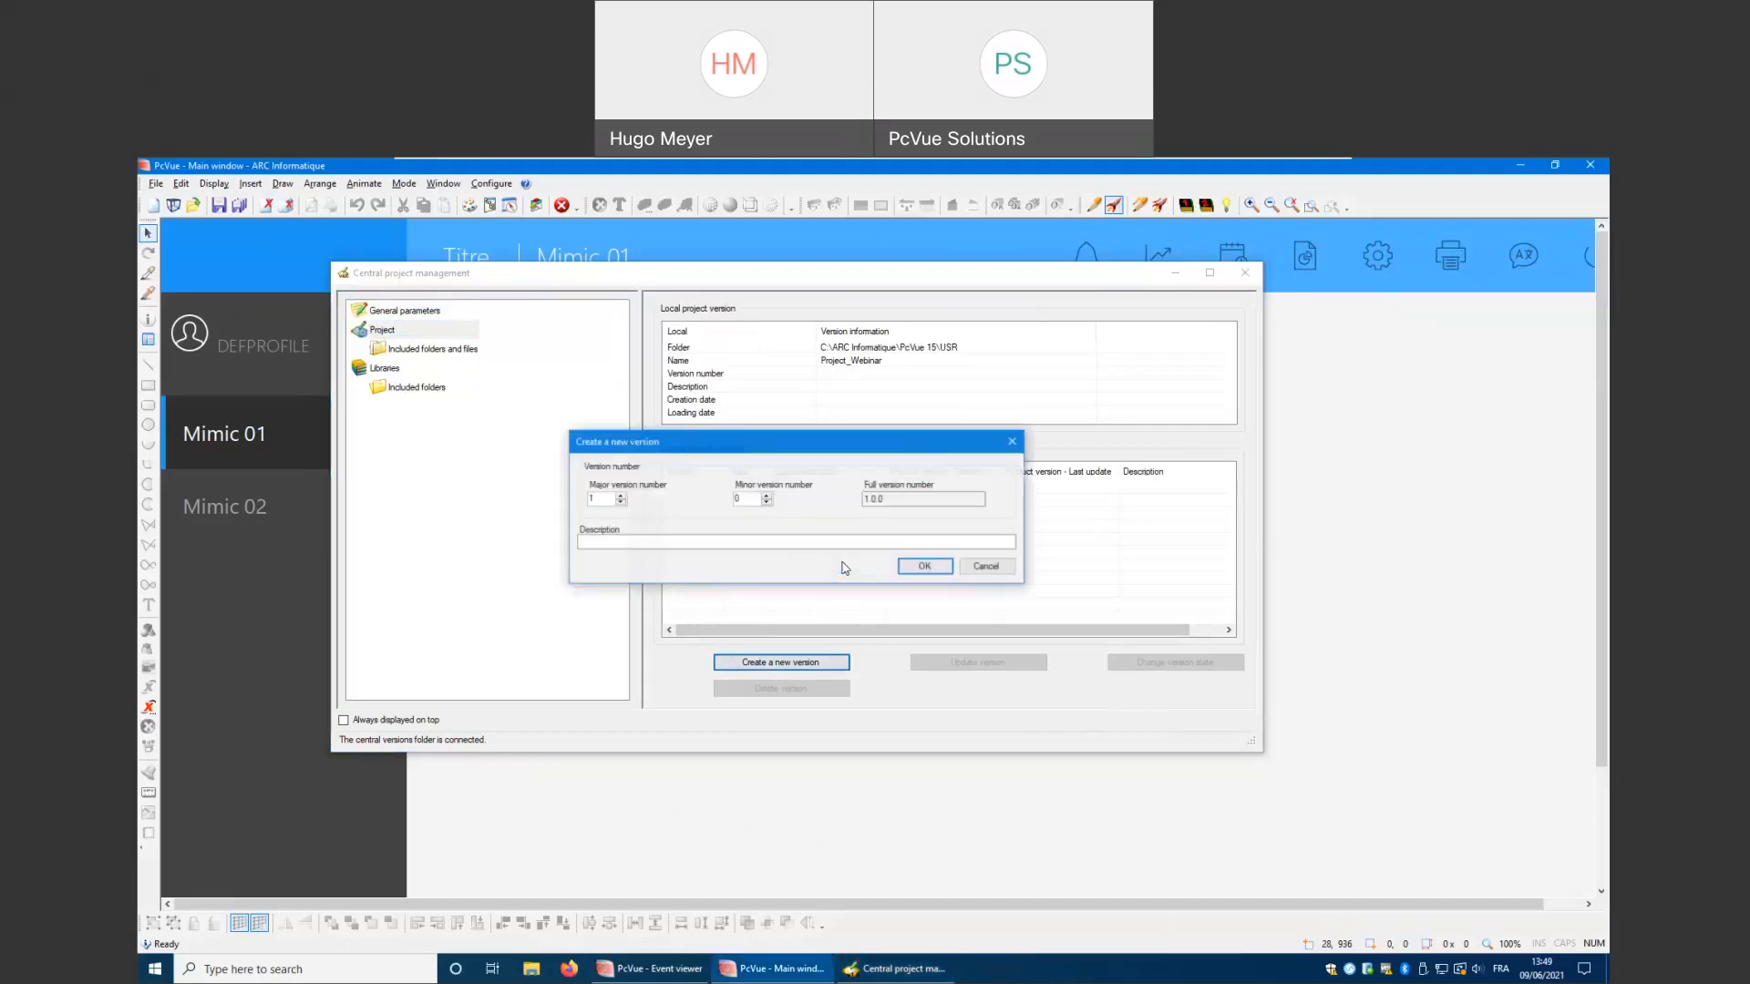
drag(688, 442, 715, 445)
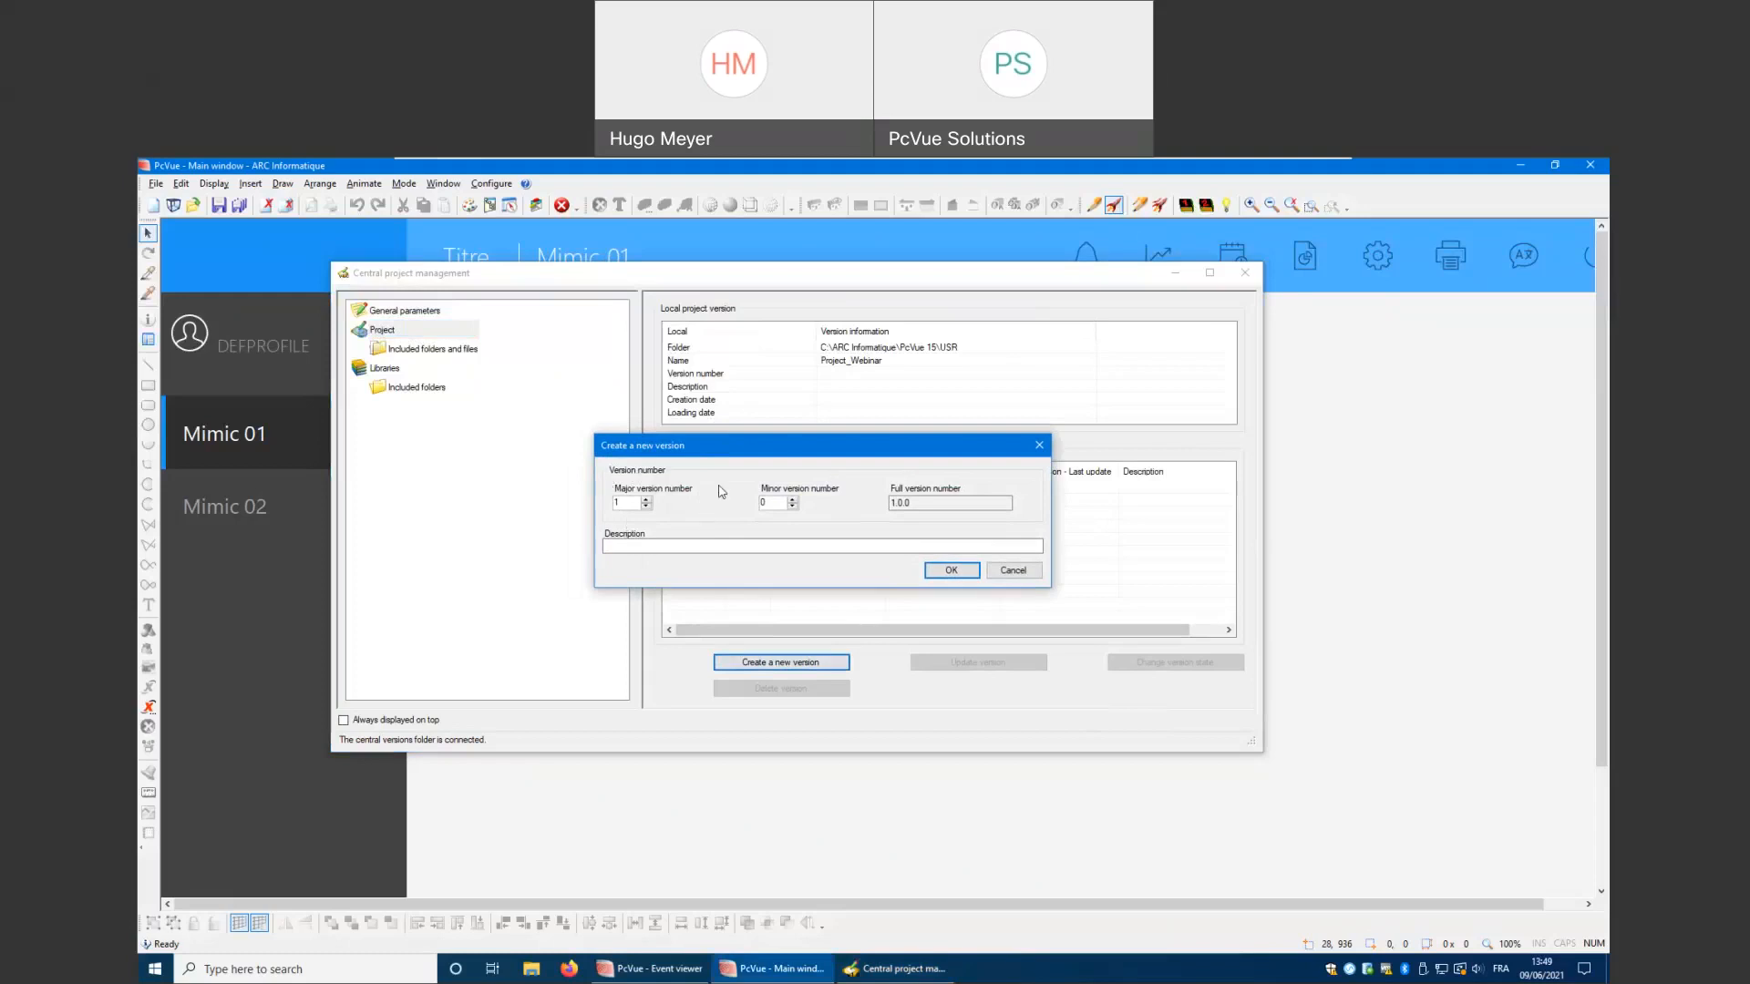
double_click(907, 503)
key(Tab)
text(This my first version)
click(950, 569)
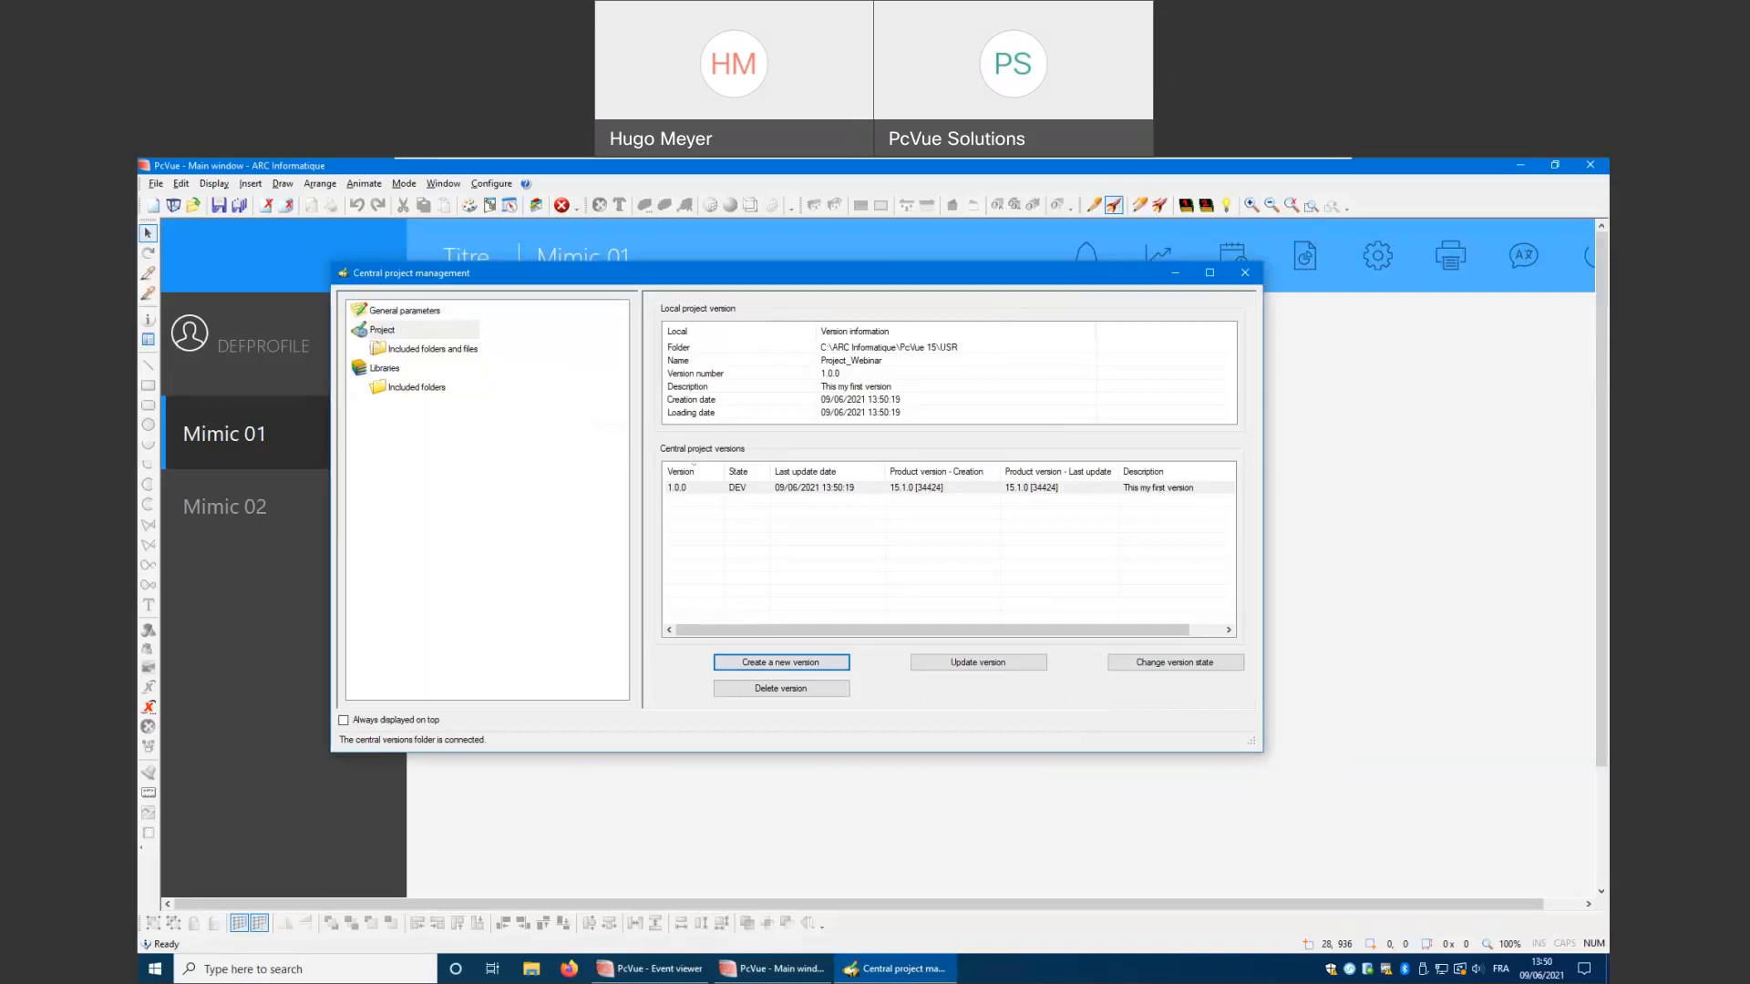
drag(786, 273, 848, 294)
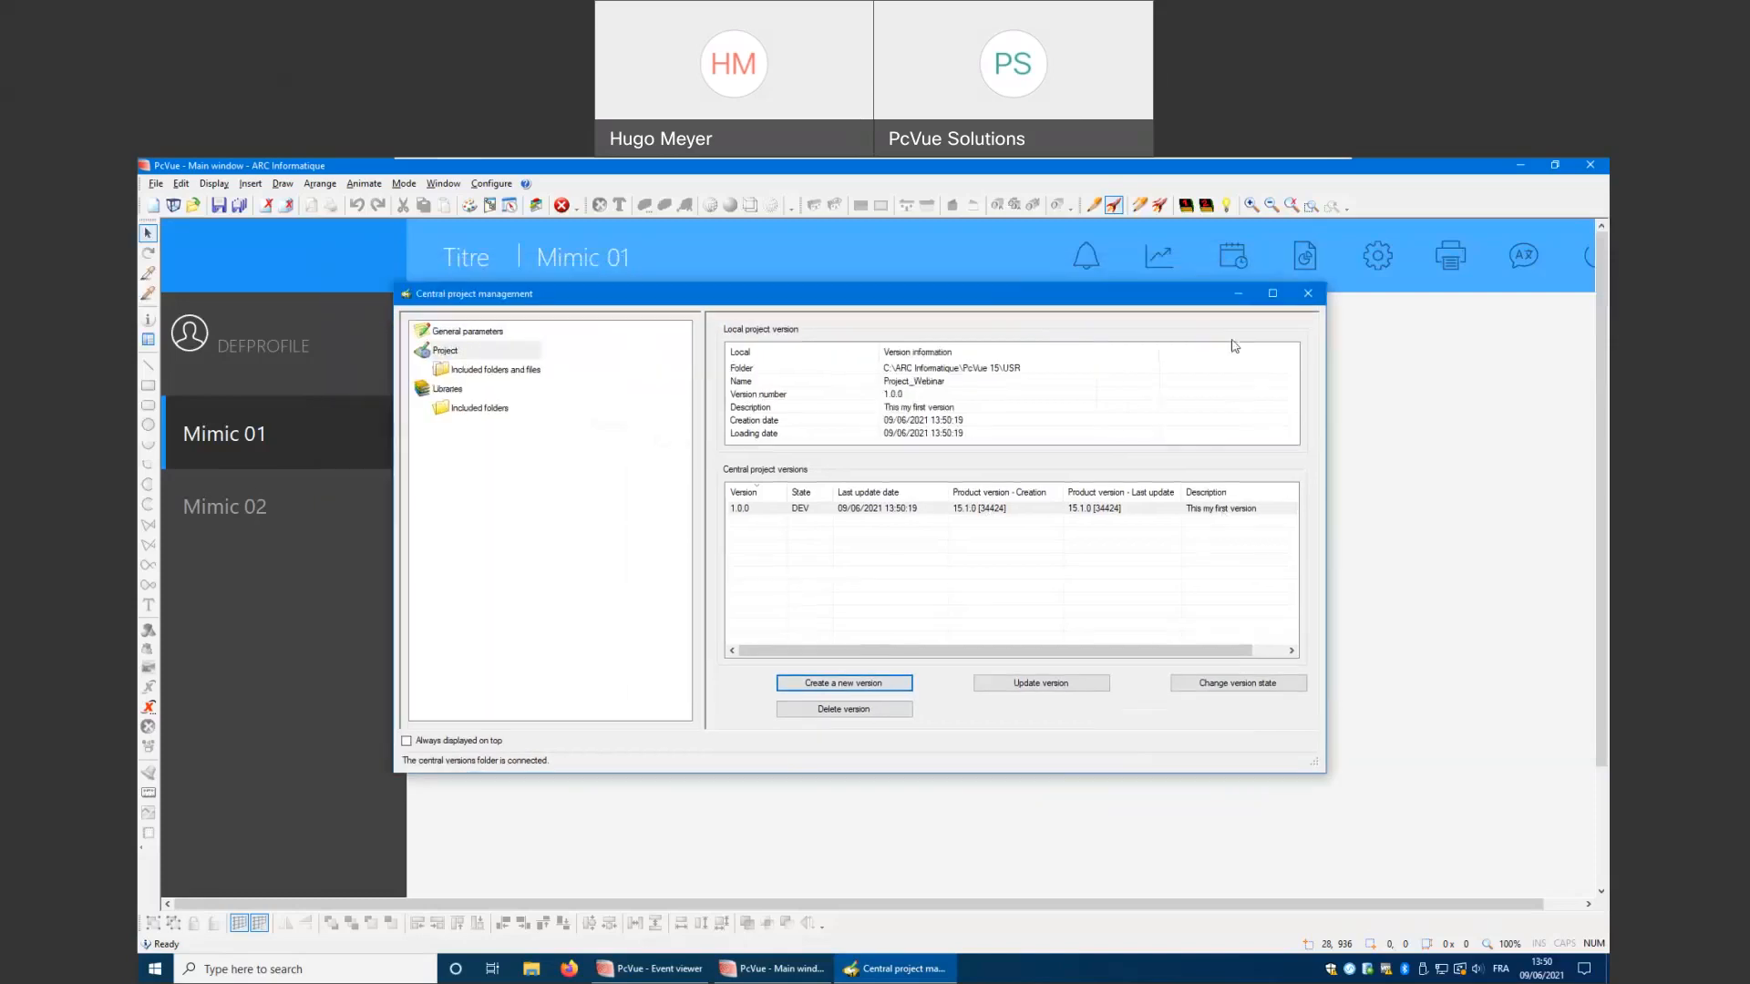
click(1301, 296)
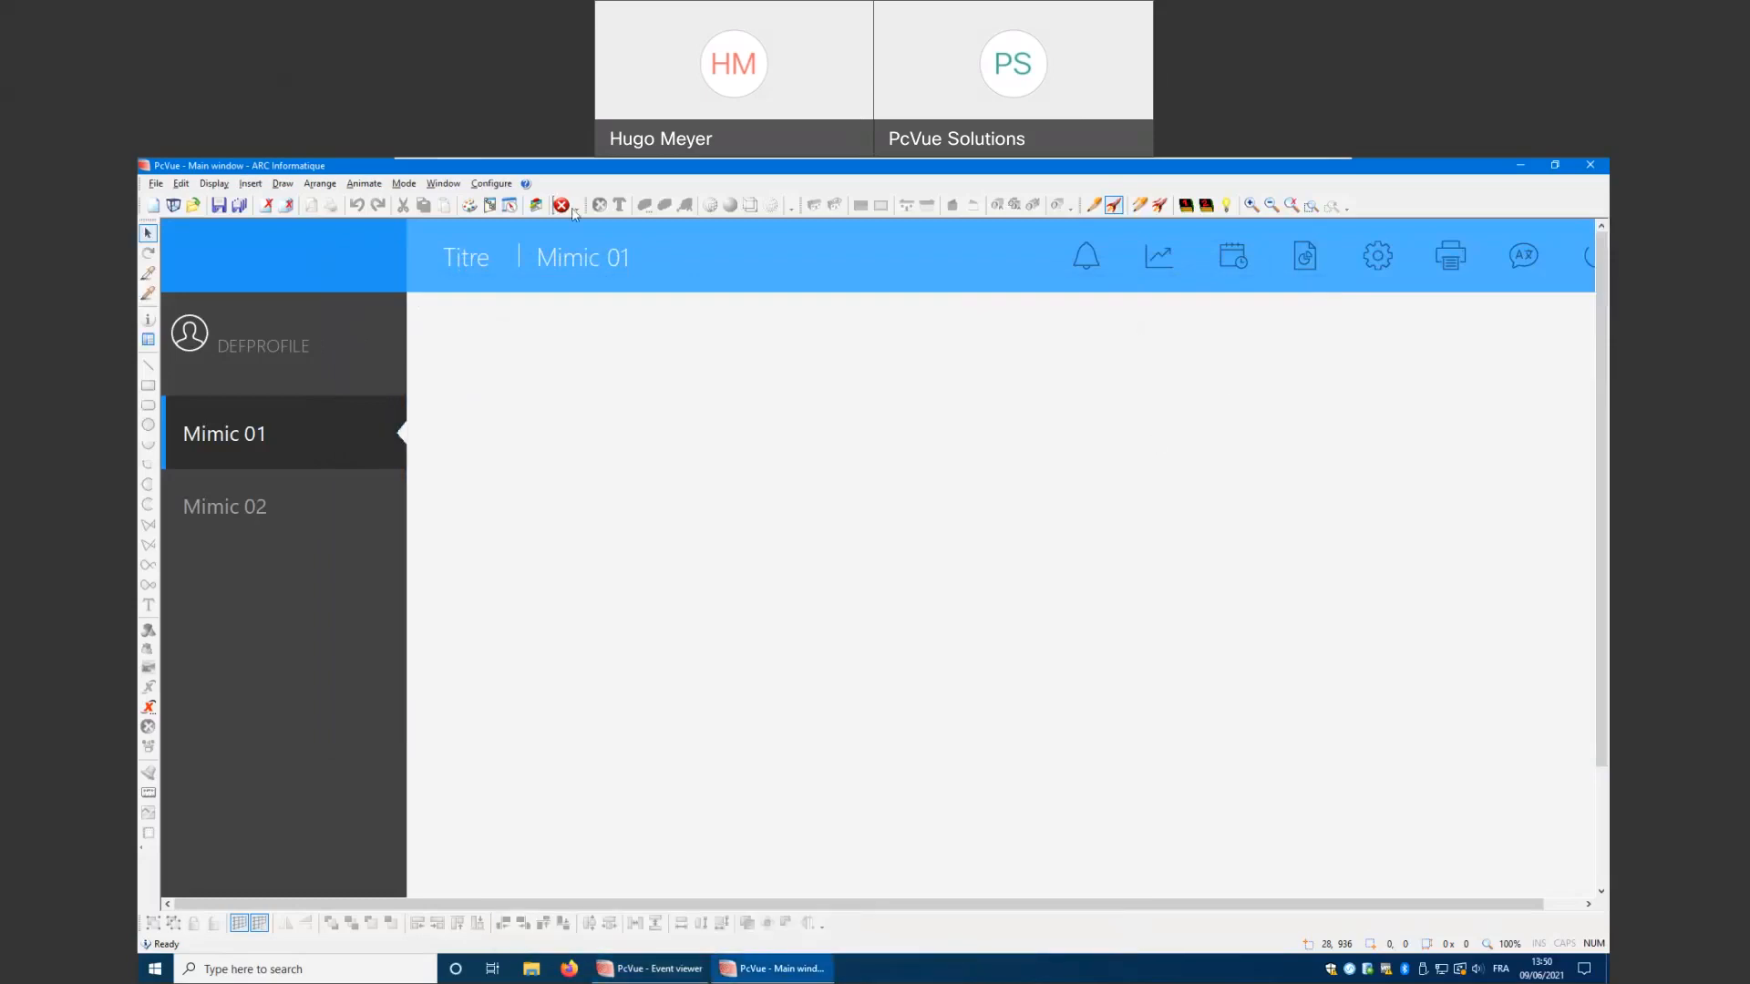
Switch Mimic 01 to design mode and draw a rectangle about 229 x 113 in its upper-left blank area
click(1093, 204)
click(148, 384)
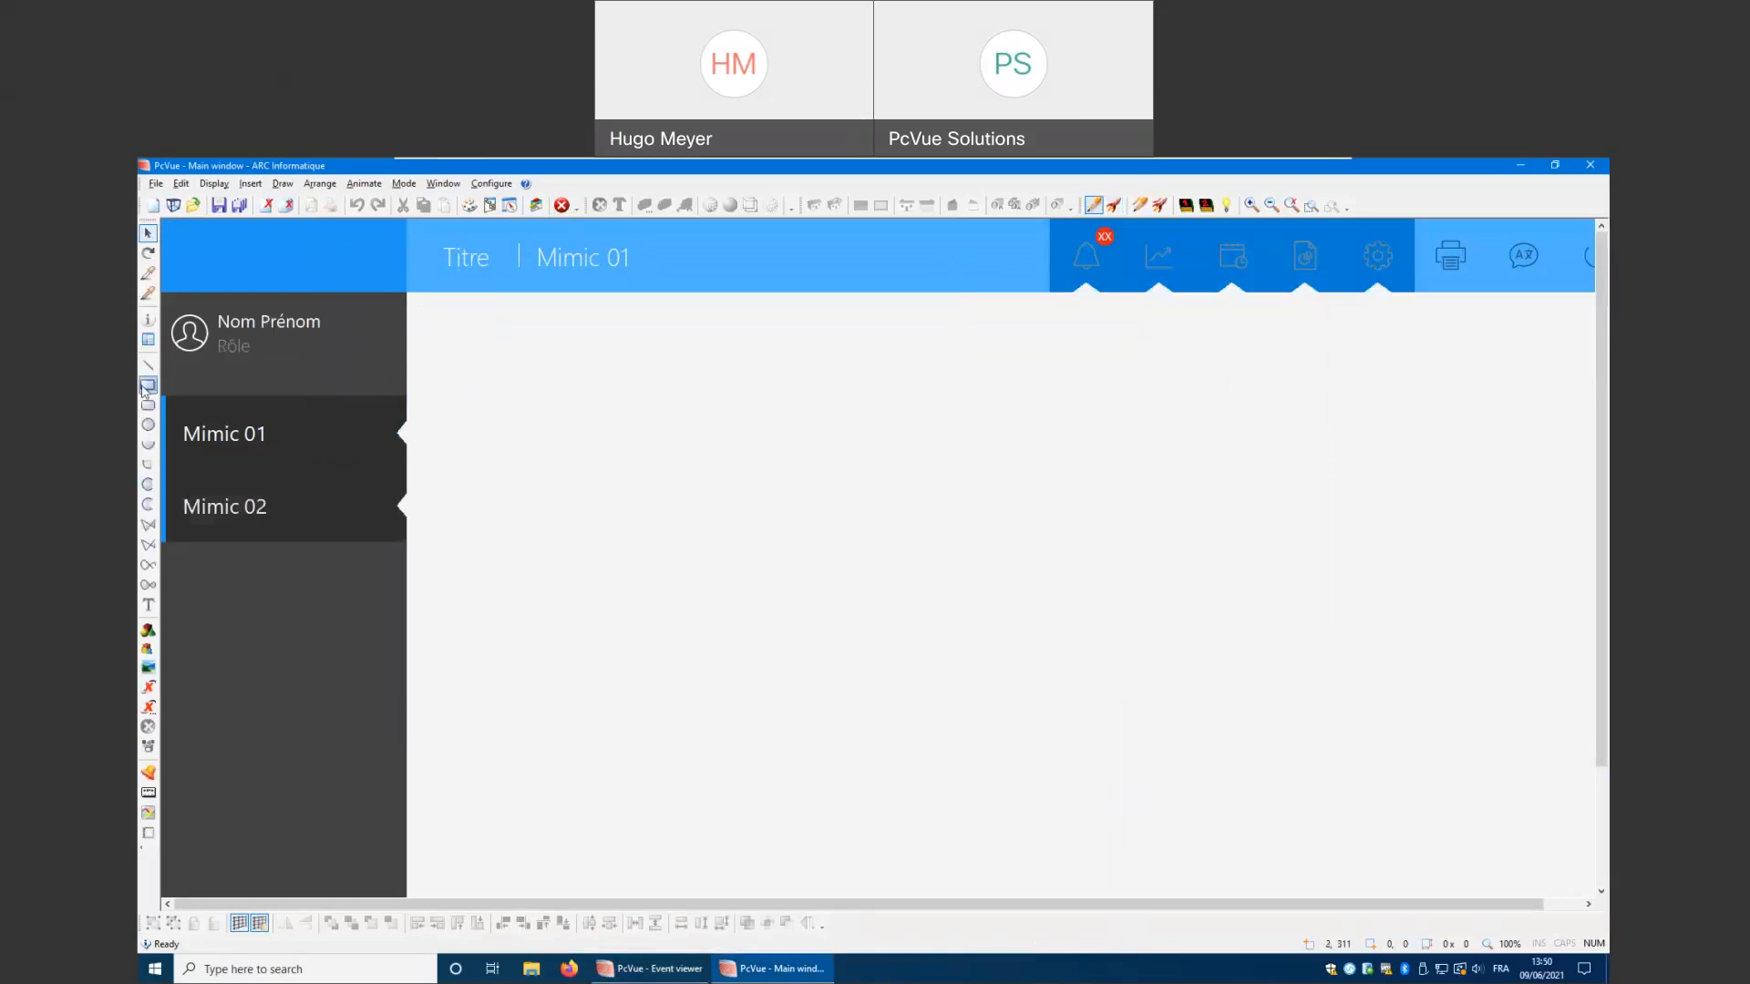
drag(562, 374, 739, 461)
Add the text label "1st rectangle" just above the rectangle
click(148, 605)
click(582, 346)
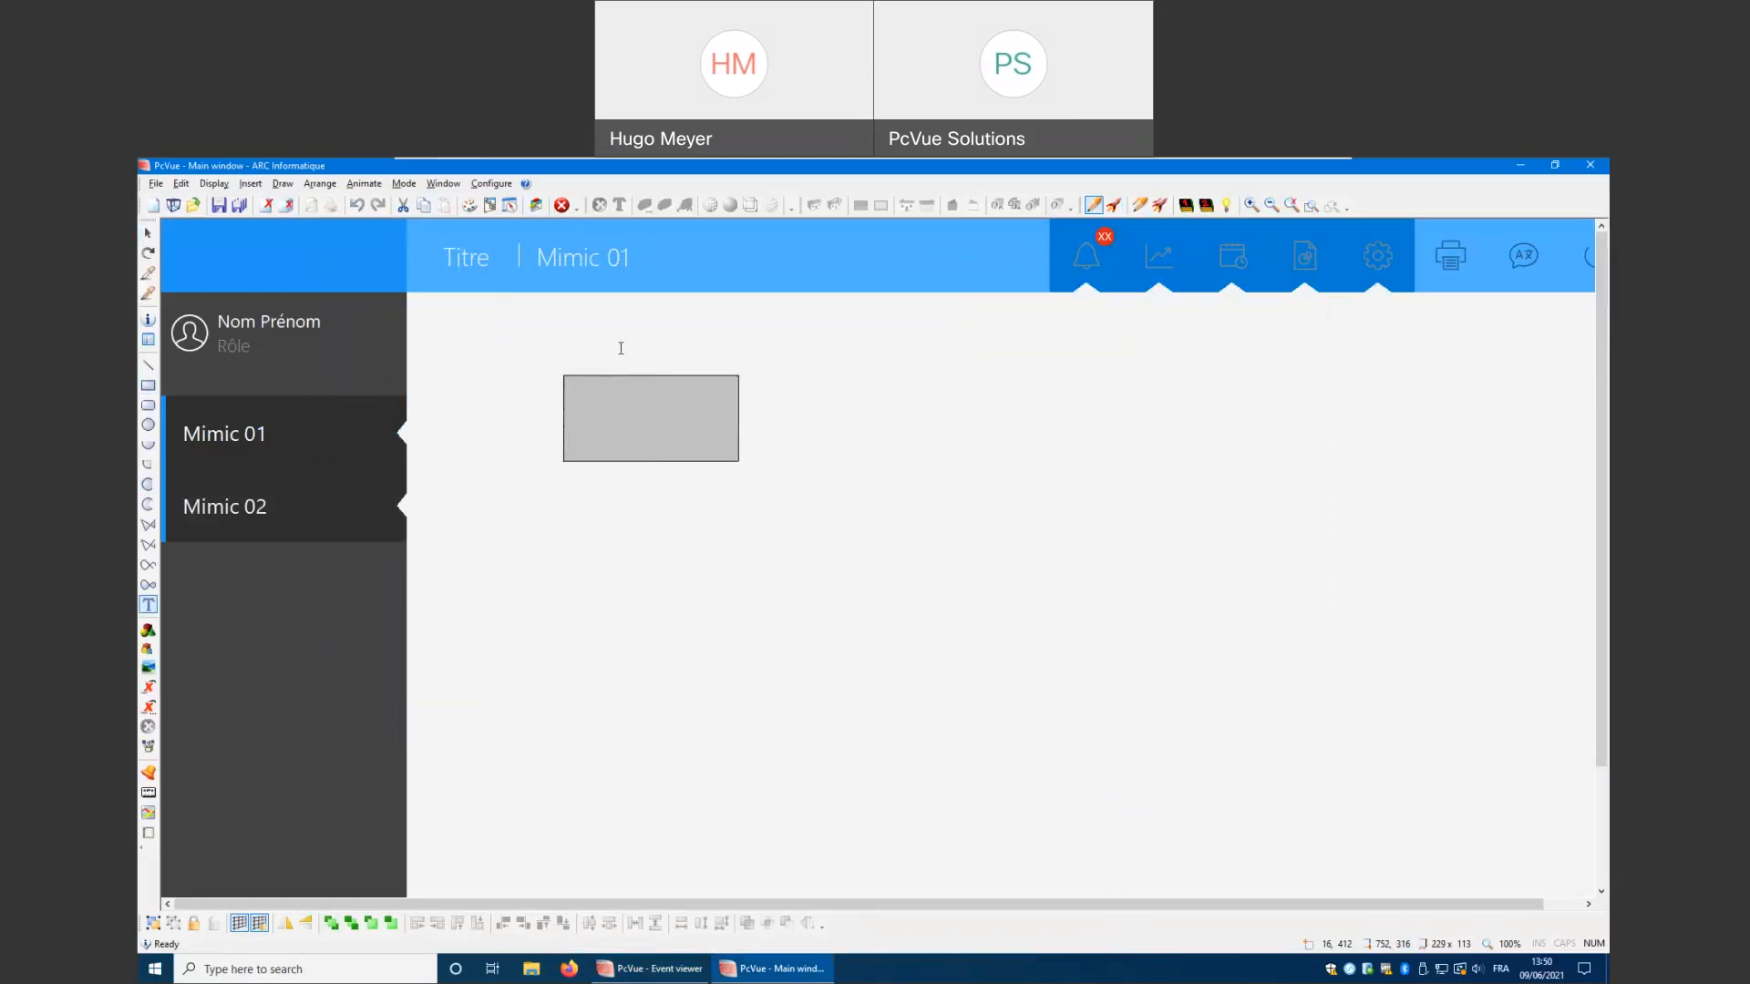
text(The)
key(BackSpace)
key(BackSpace)
key(BackSpace)
key(BackSpace)
text(1st rectangle)
key(Escape)
click(829, 610)
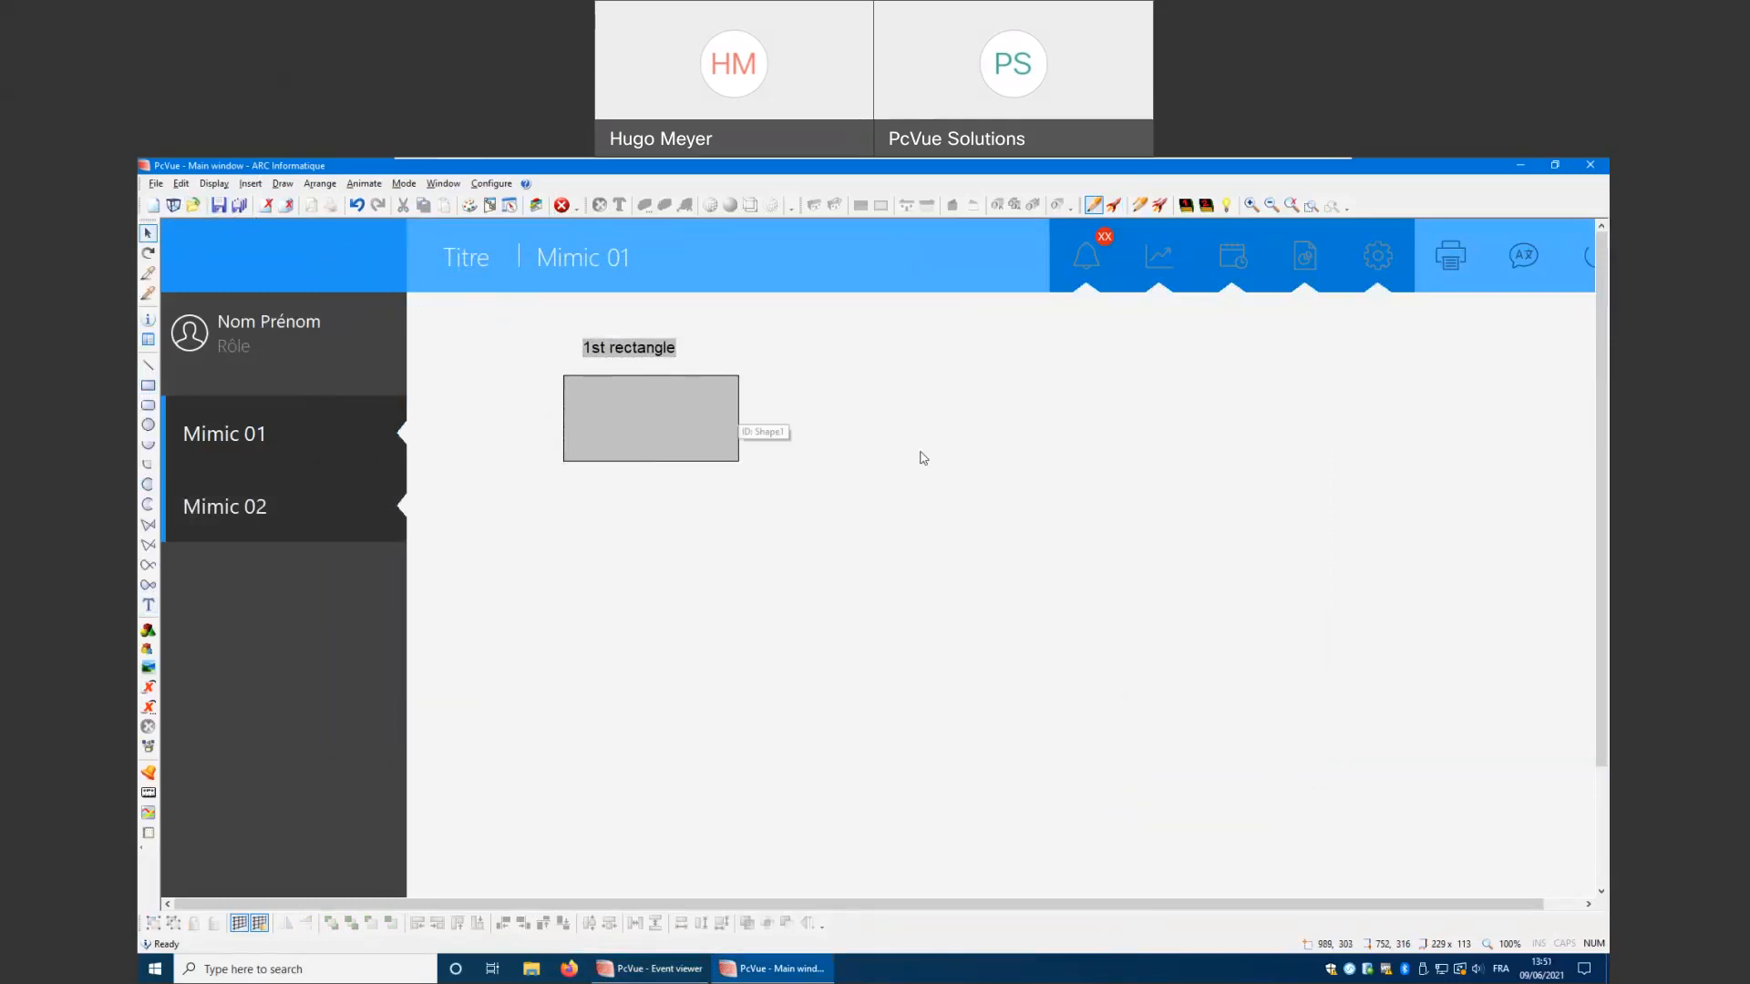
Create a new central version 1.0.1 of the project with the description "2nd version"
click(502, 185)
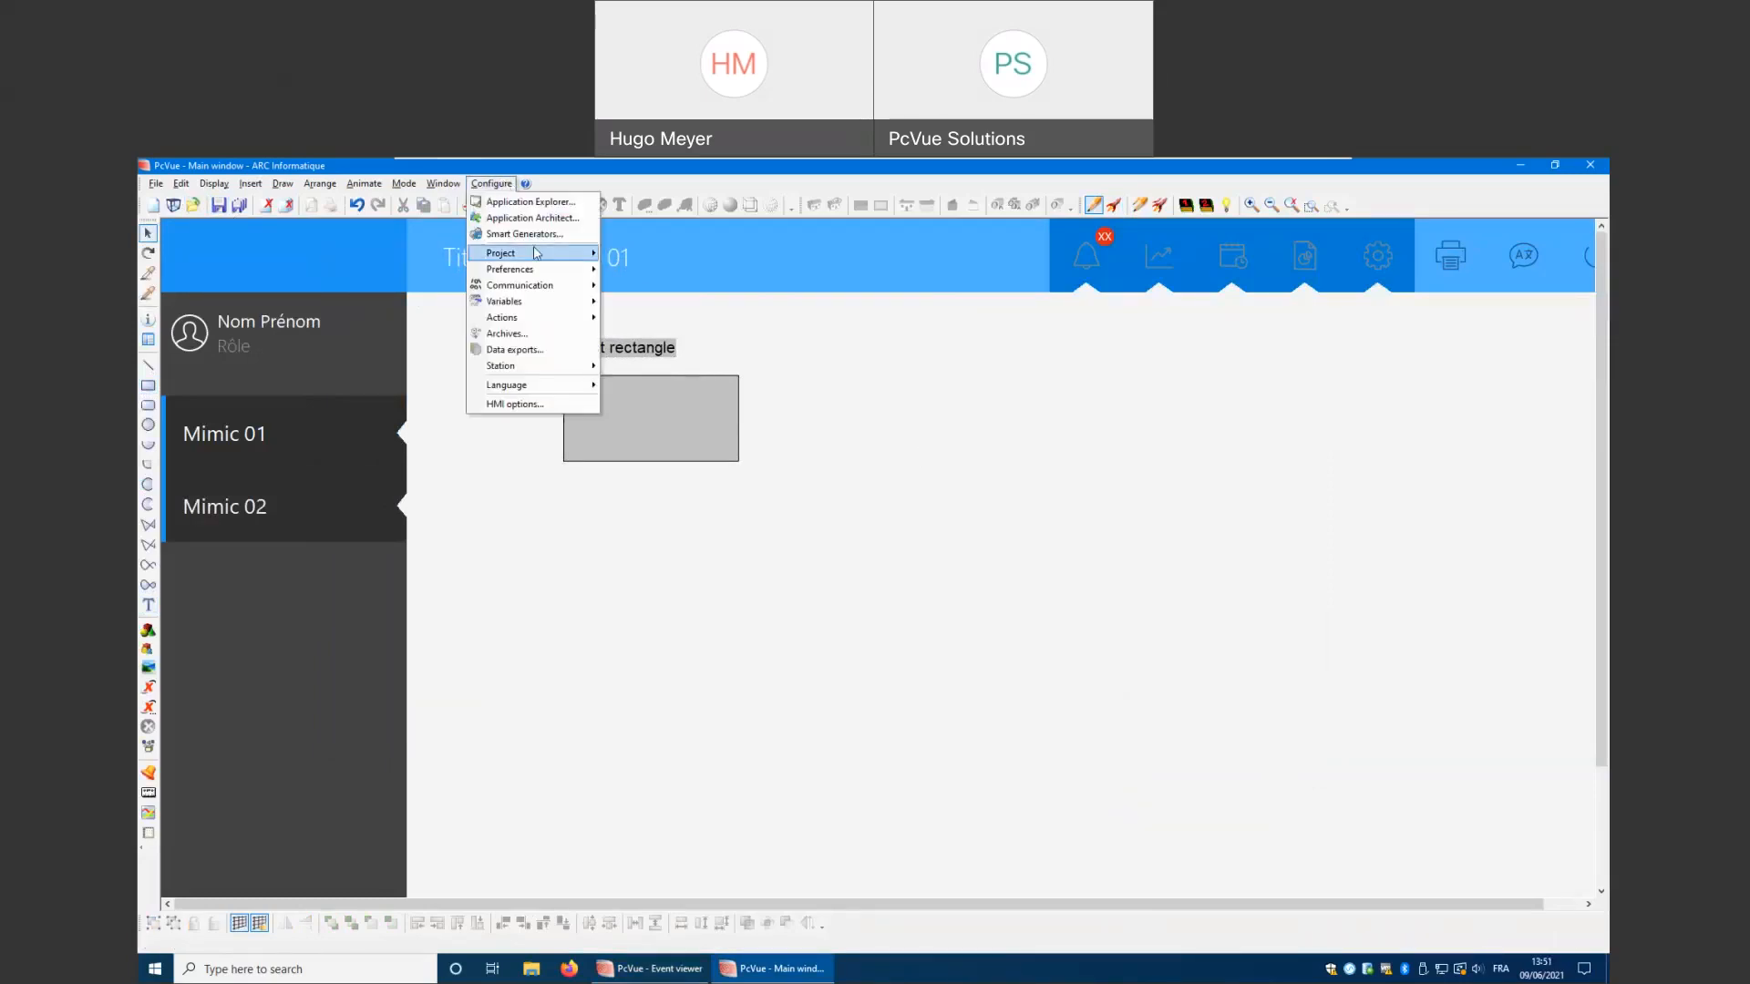
mouse_move(538, 254)
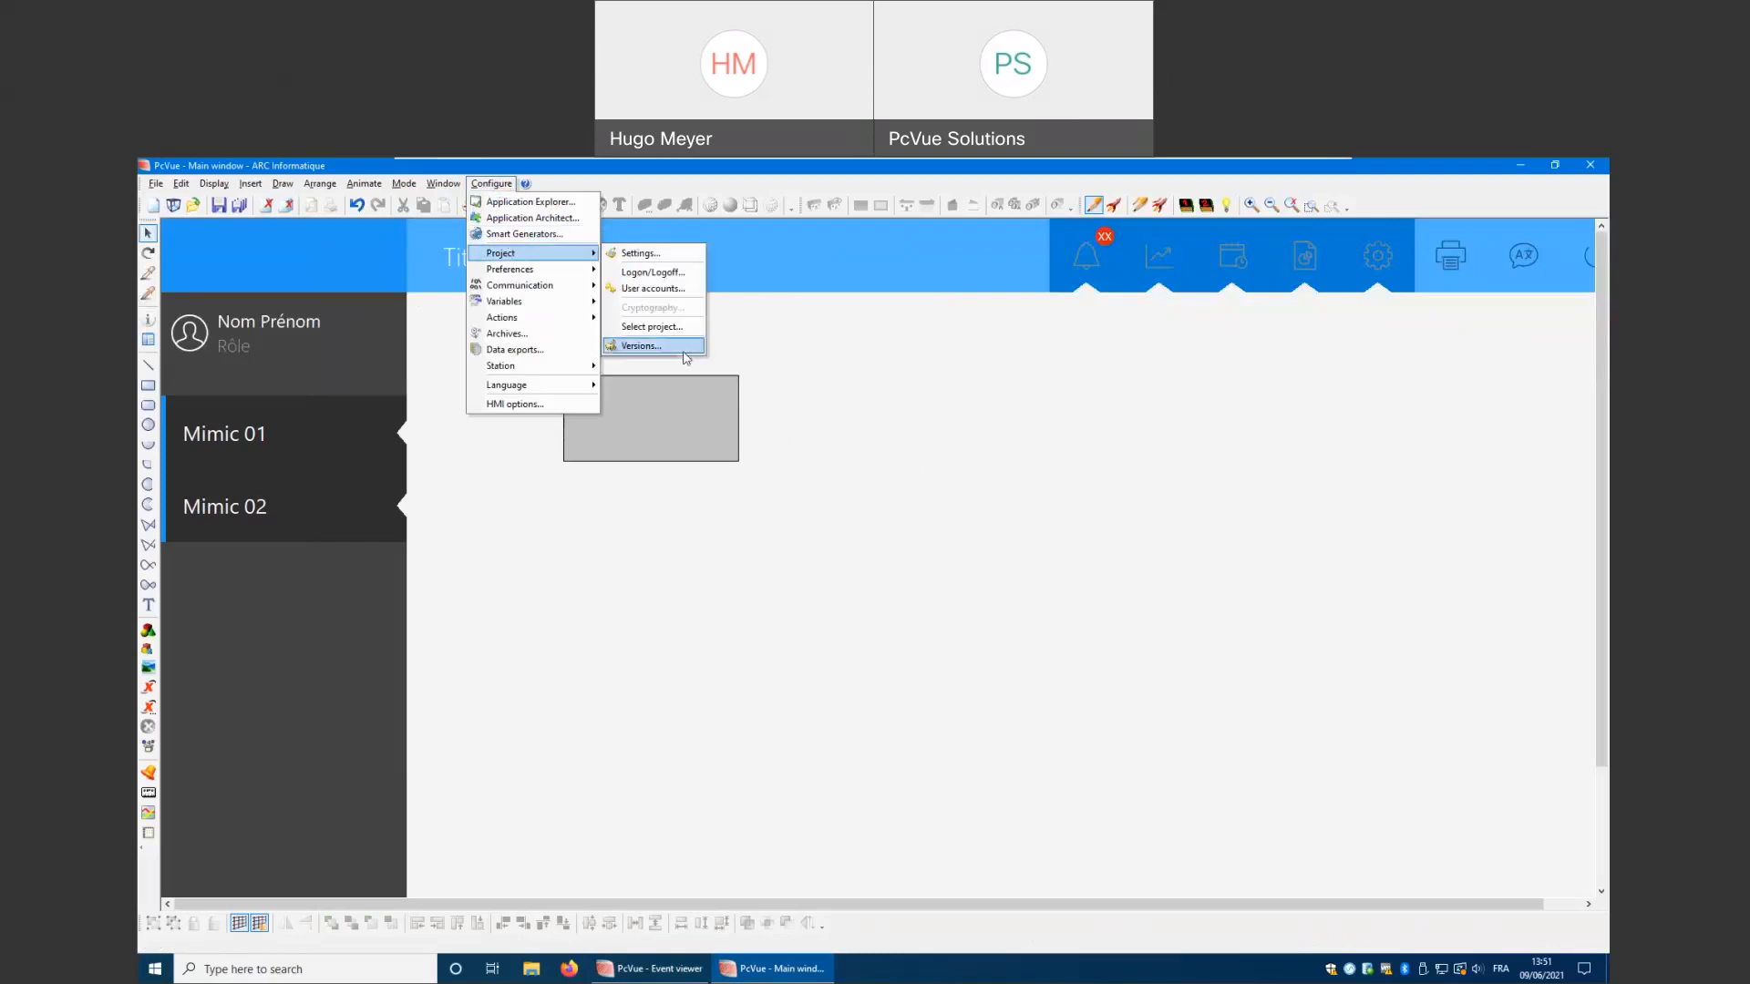
click(680, 345)
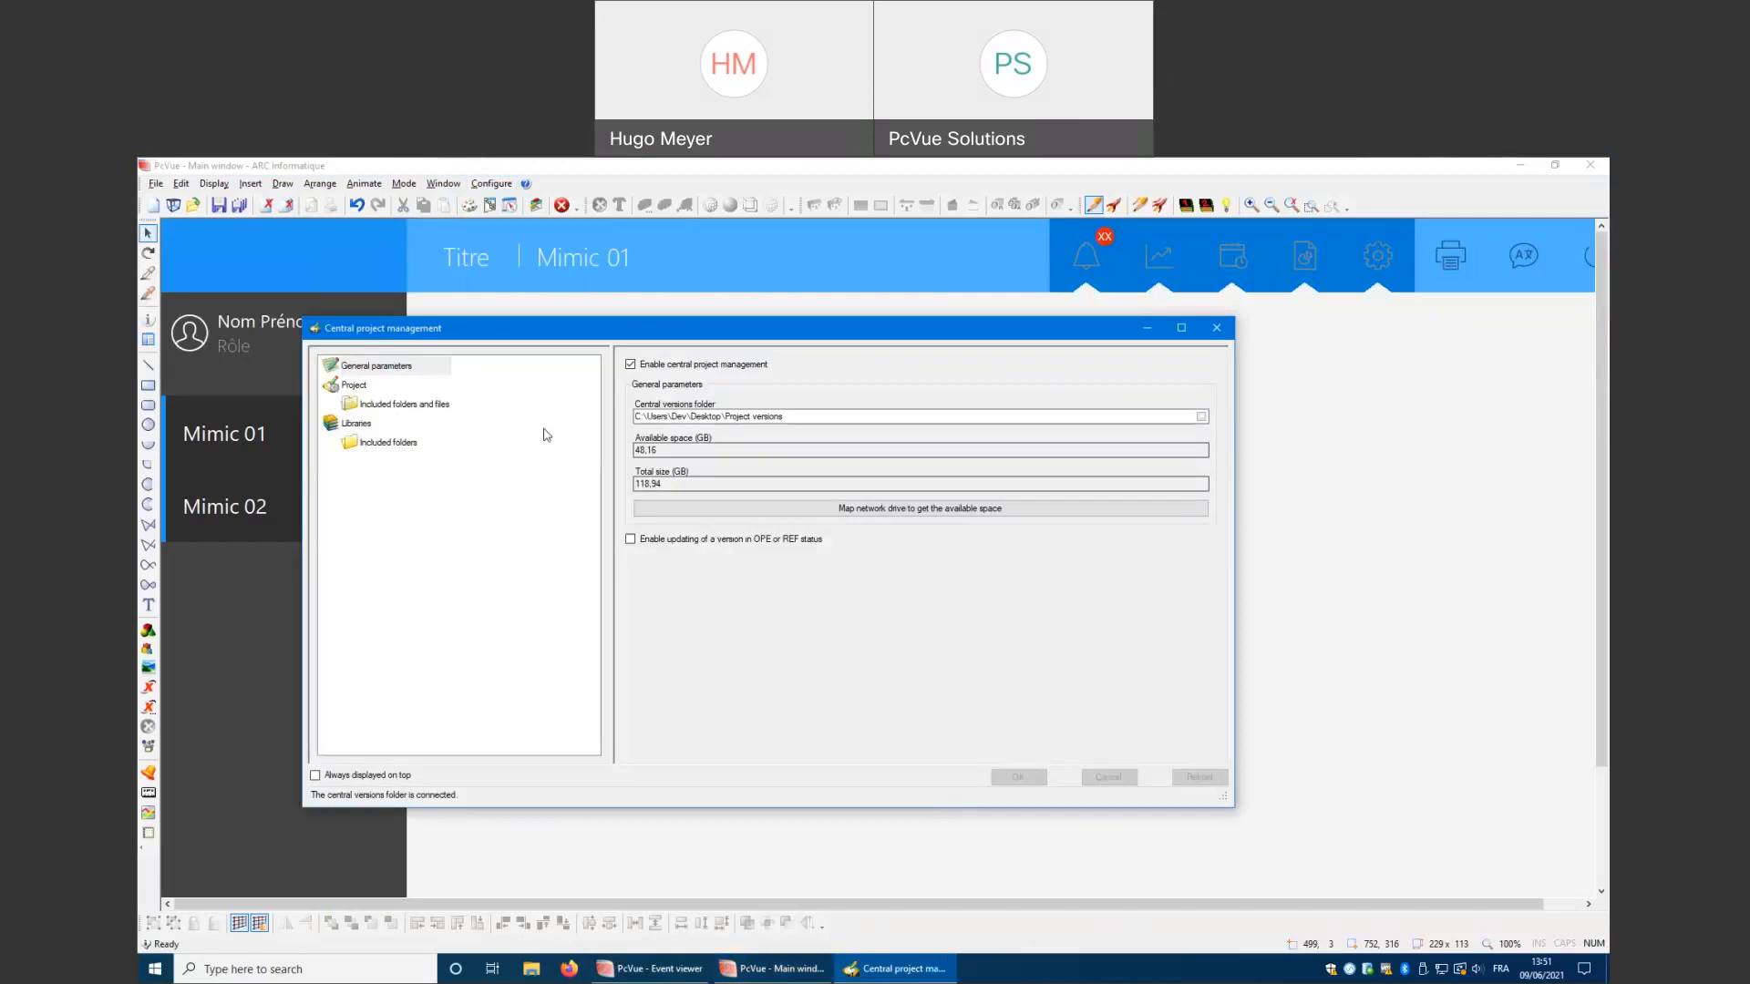
click(354, 385)
click(783, 718)
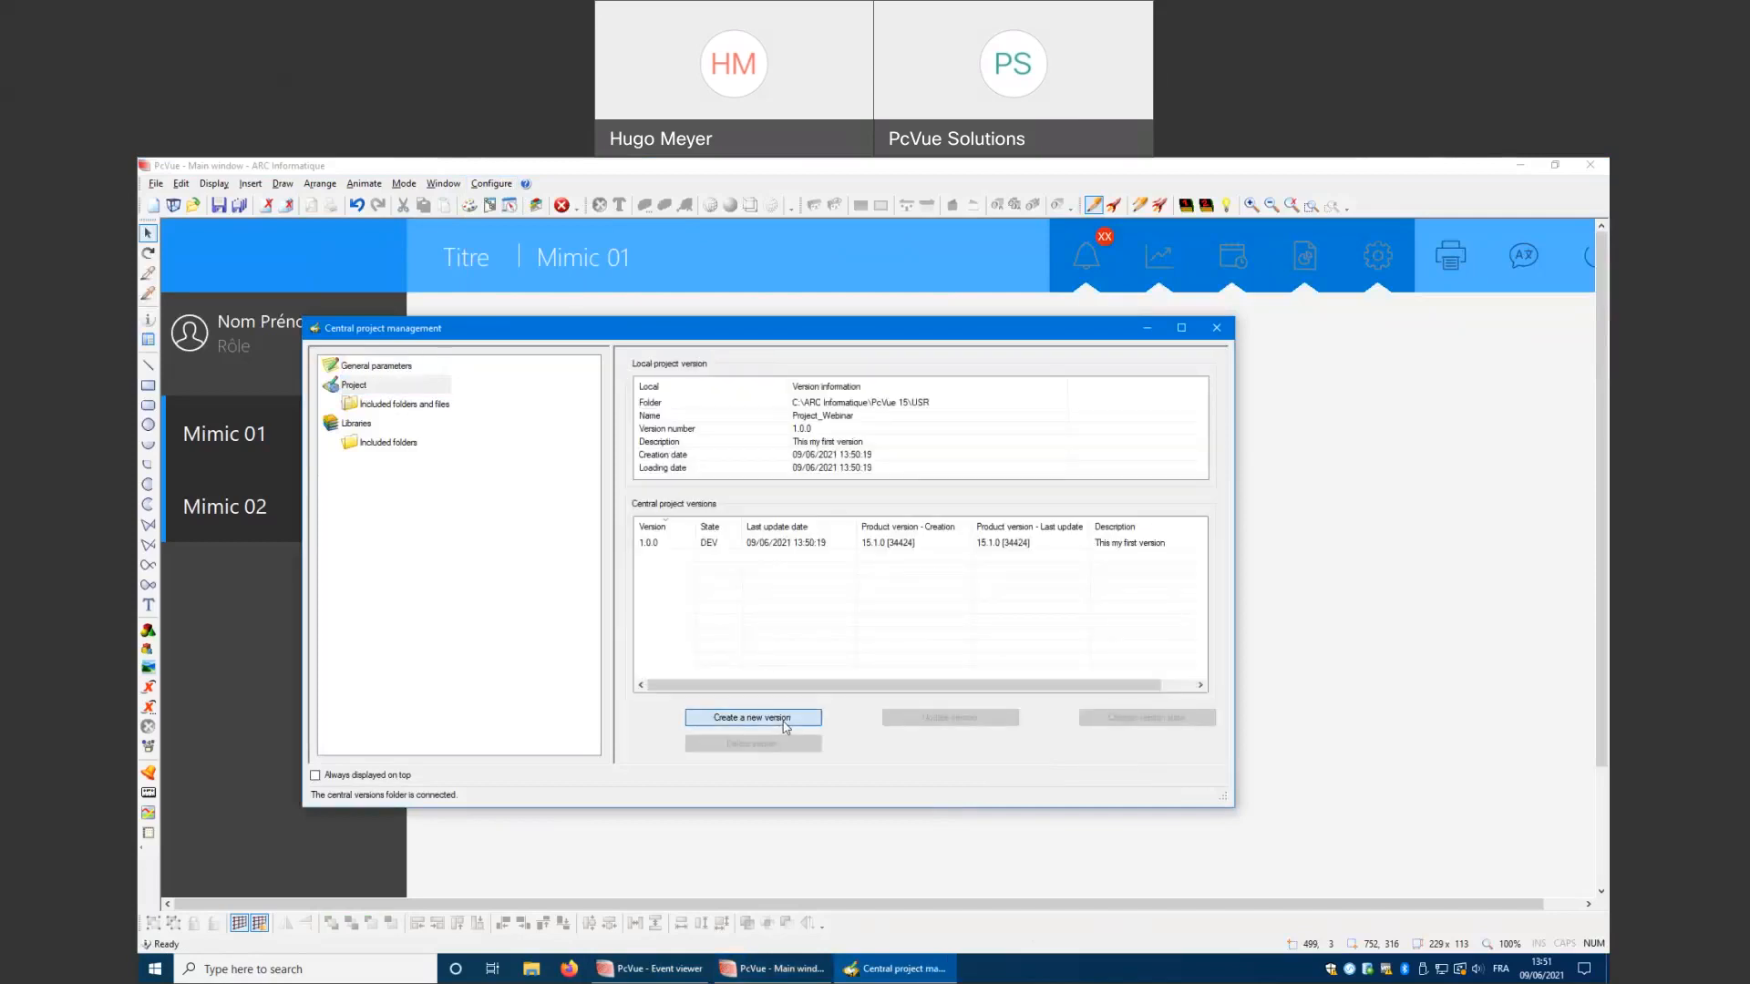
click(817, 619)
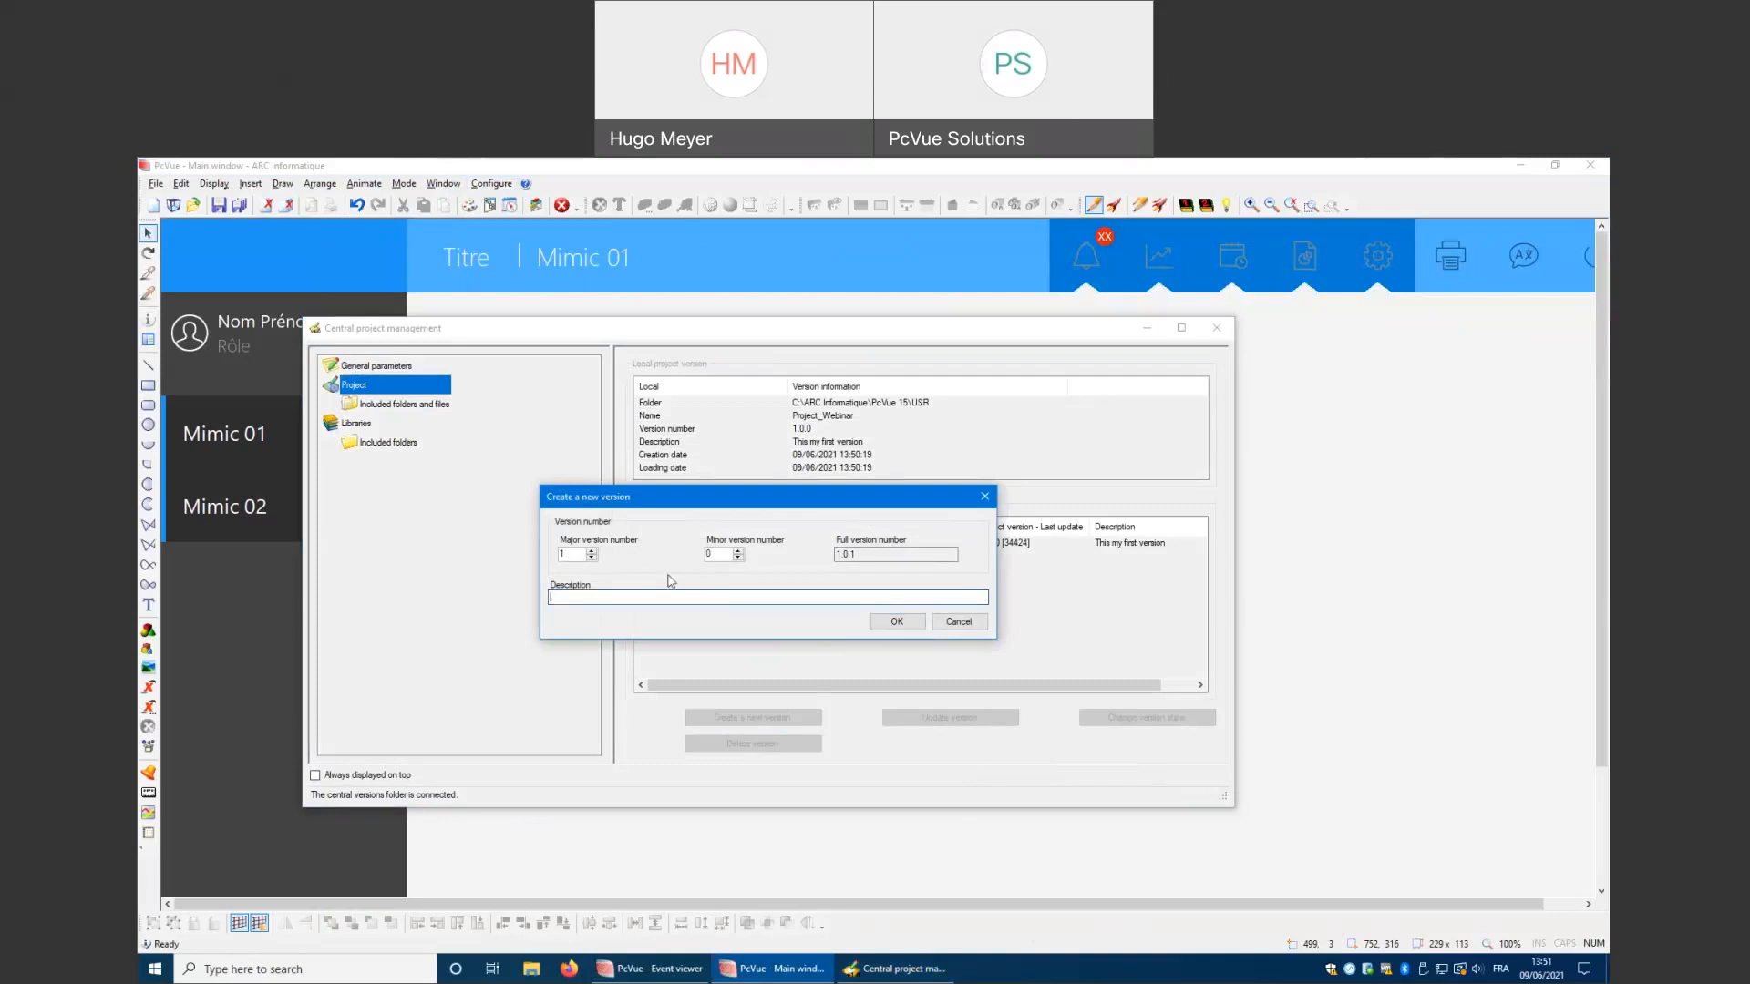
text(2nd version)
click(877, 627)
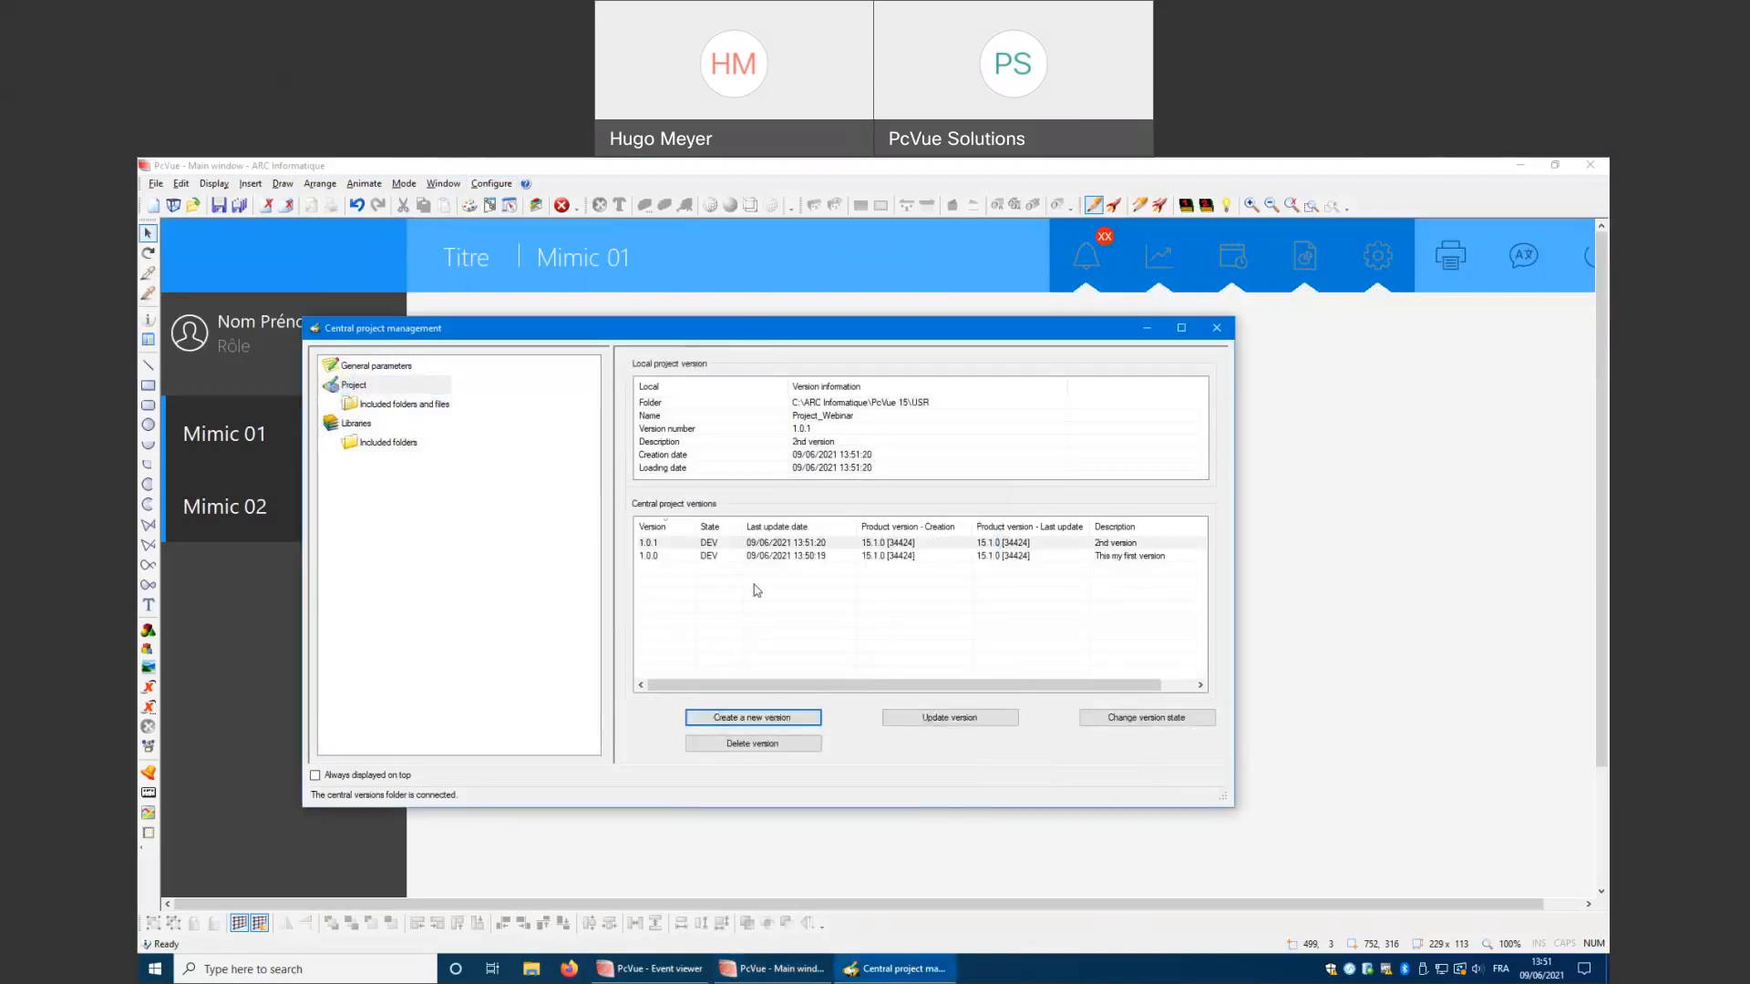
Add the comment "I added a rectangle" to version 1.0.1, keeping its state as Development (DEV)
double_click(820, 545)
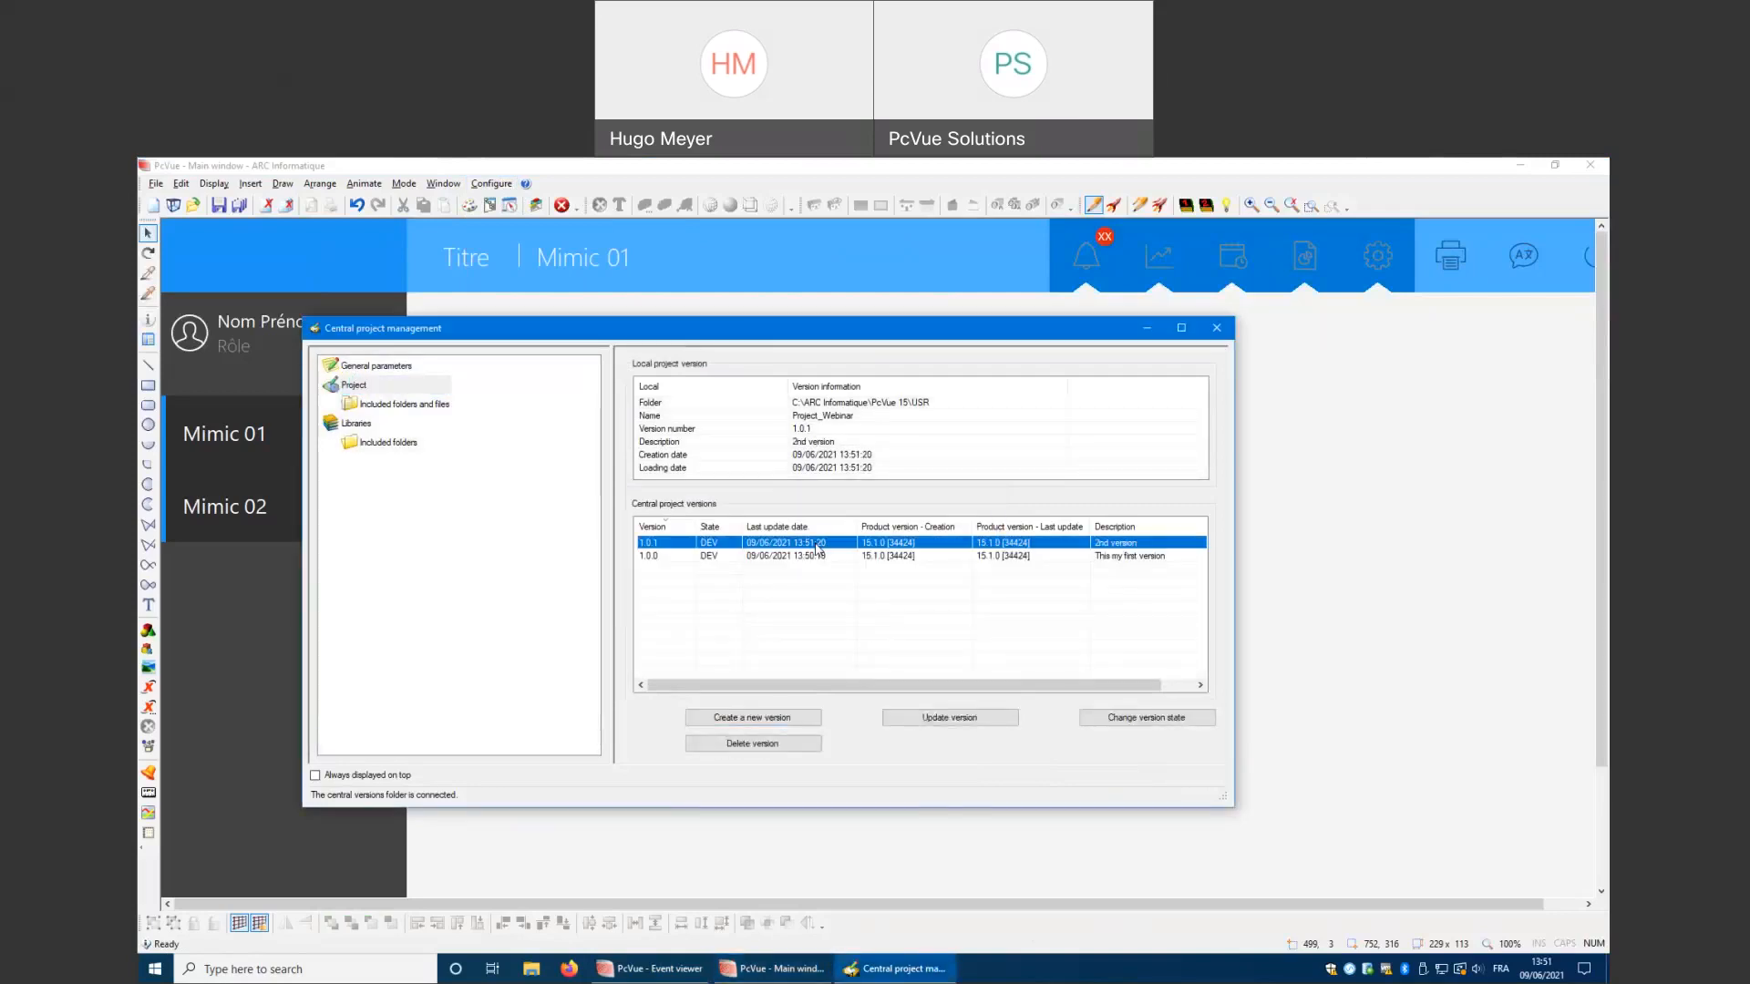
drag(732, 382, 1180, 390)
key(Tab)
text(I ad)
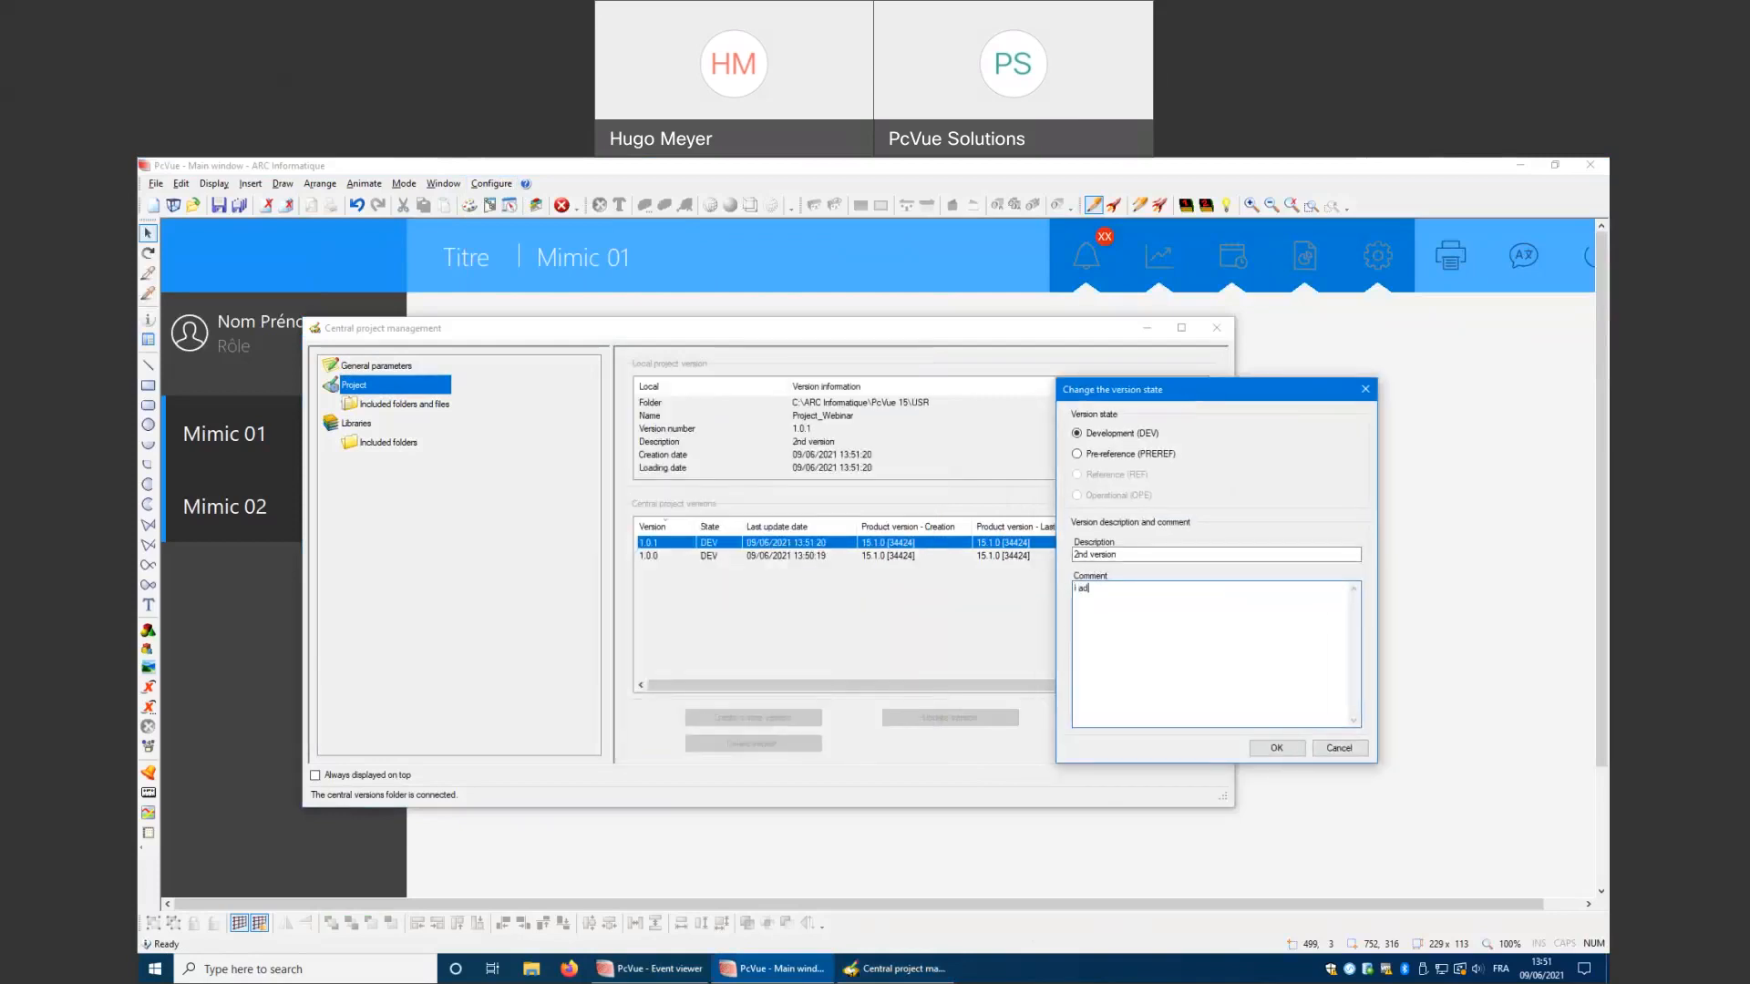
text(ded a rectangle)
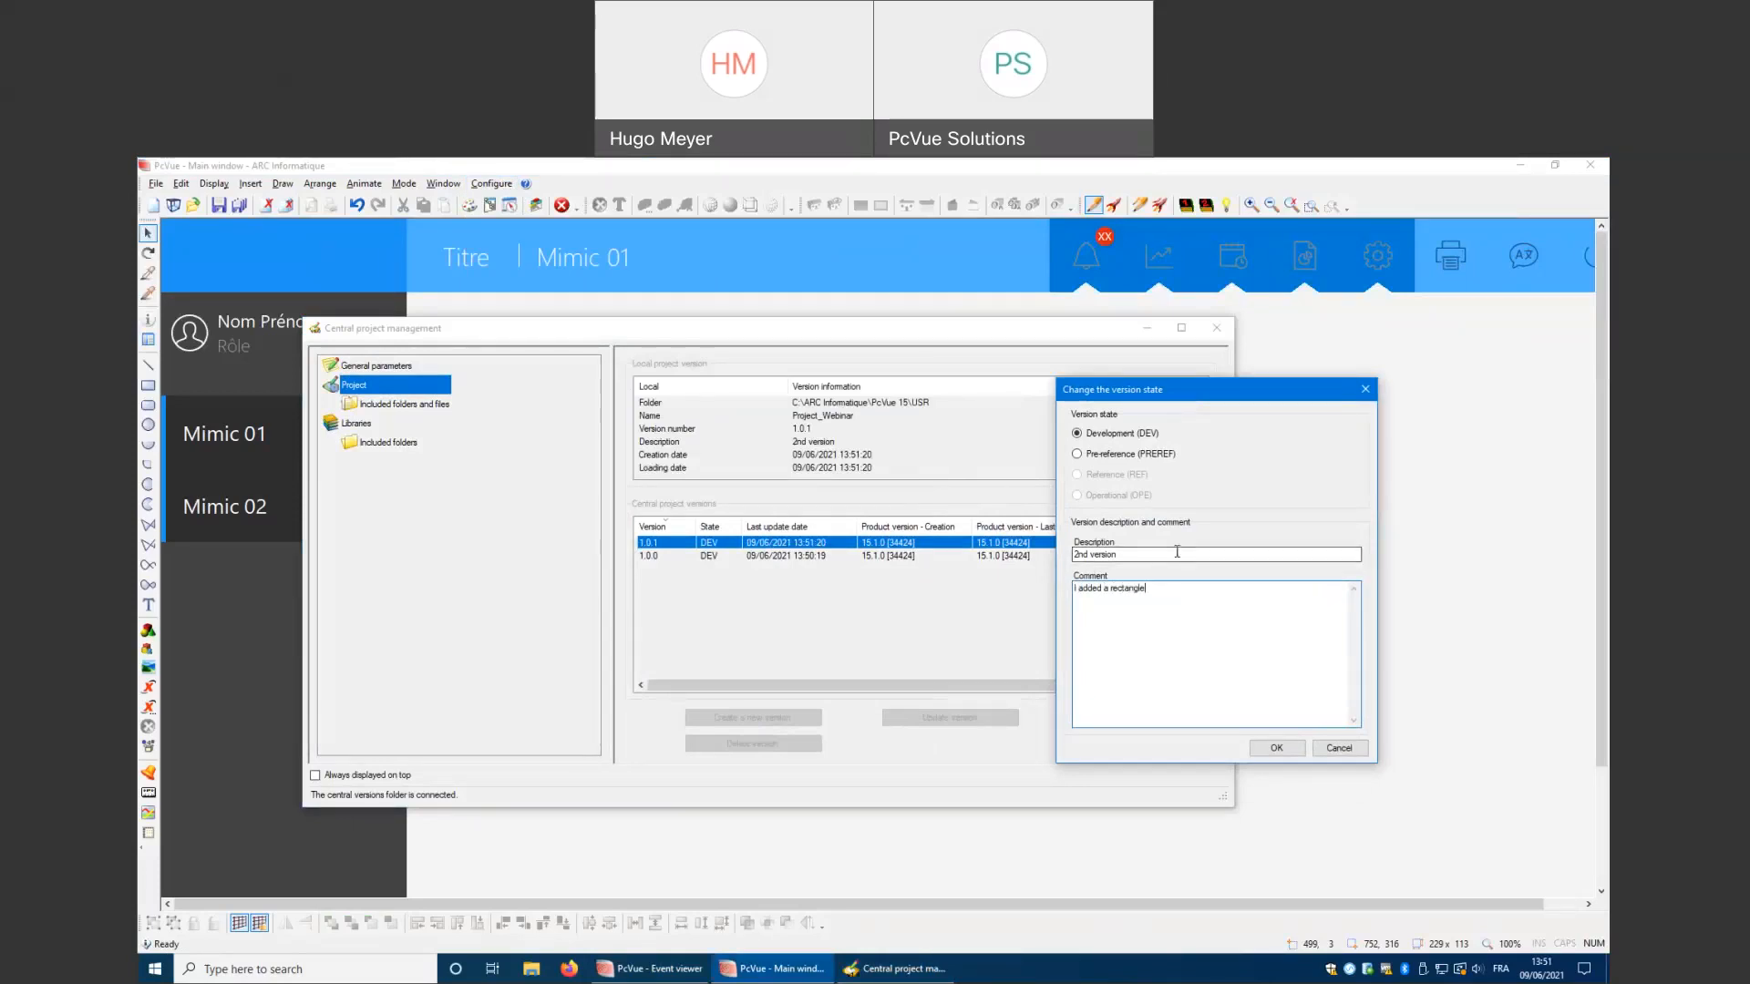
click(1276, 747)
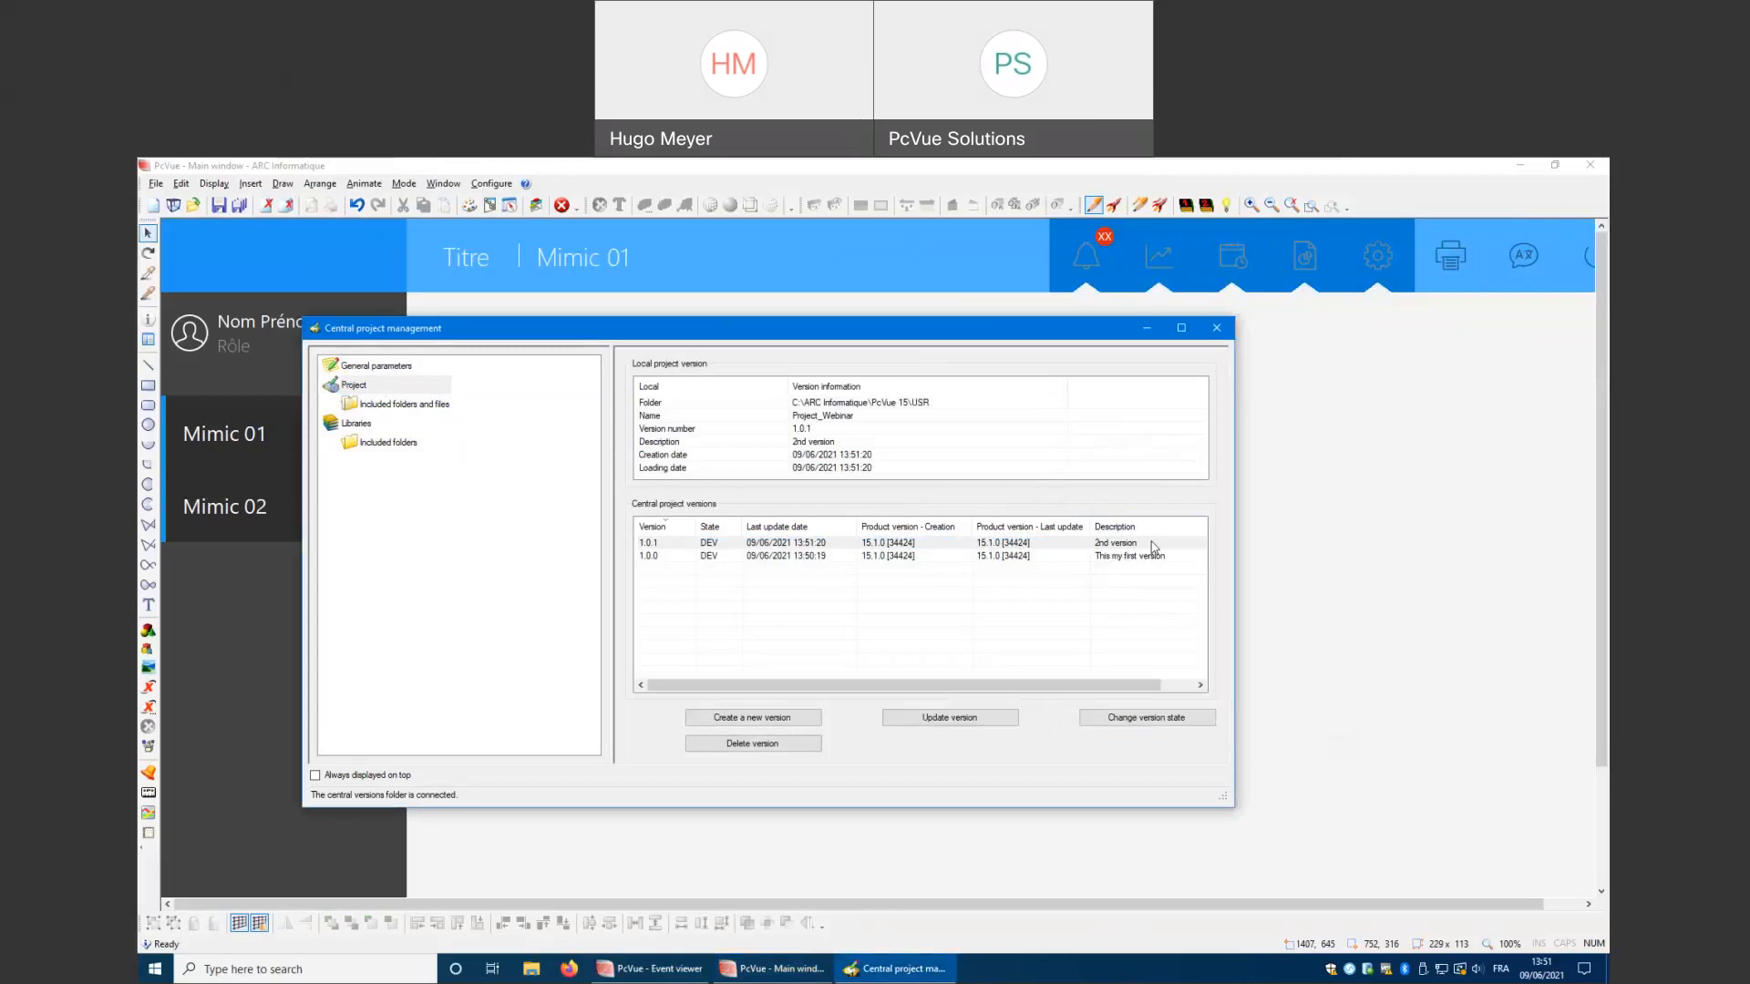
Open the desktop's Project versions folder in File Explorer and examine the contents of Project_Webinar version folder 1.0.1
click(1512, 167)
click(1513, 167)
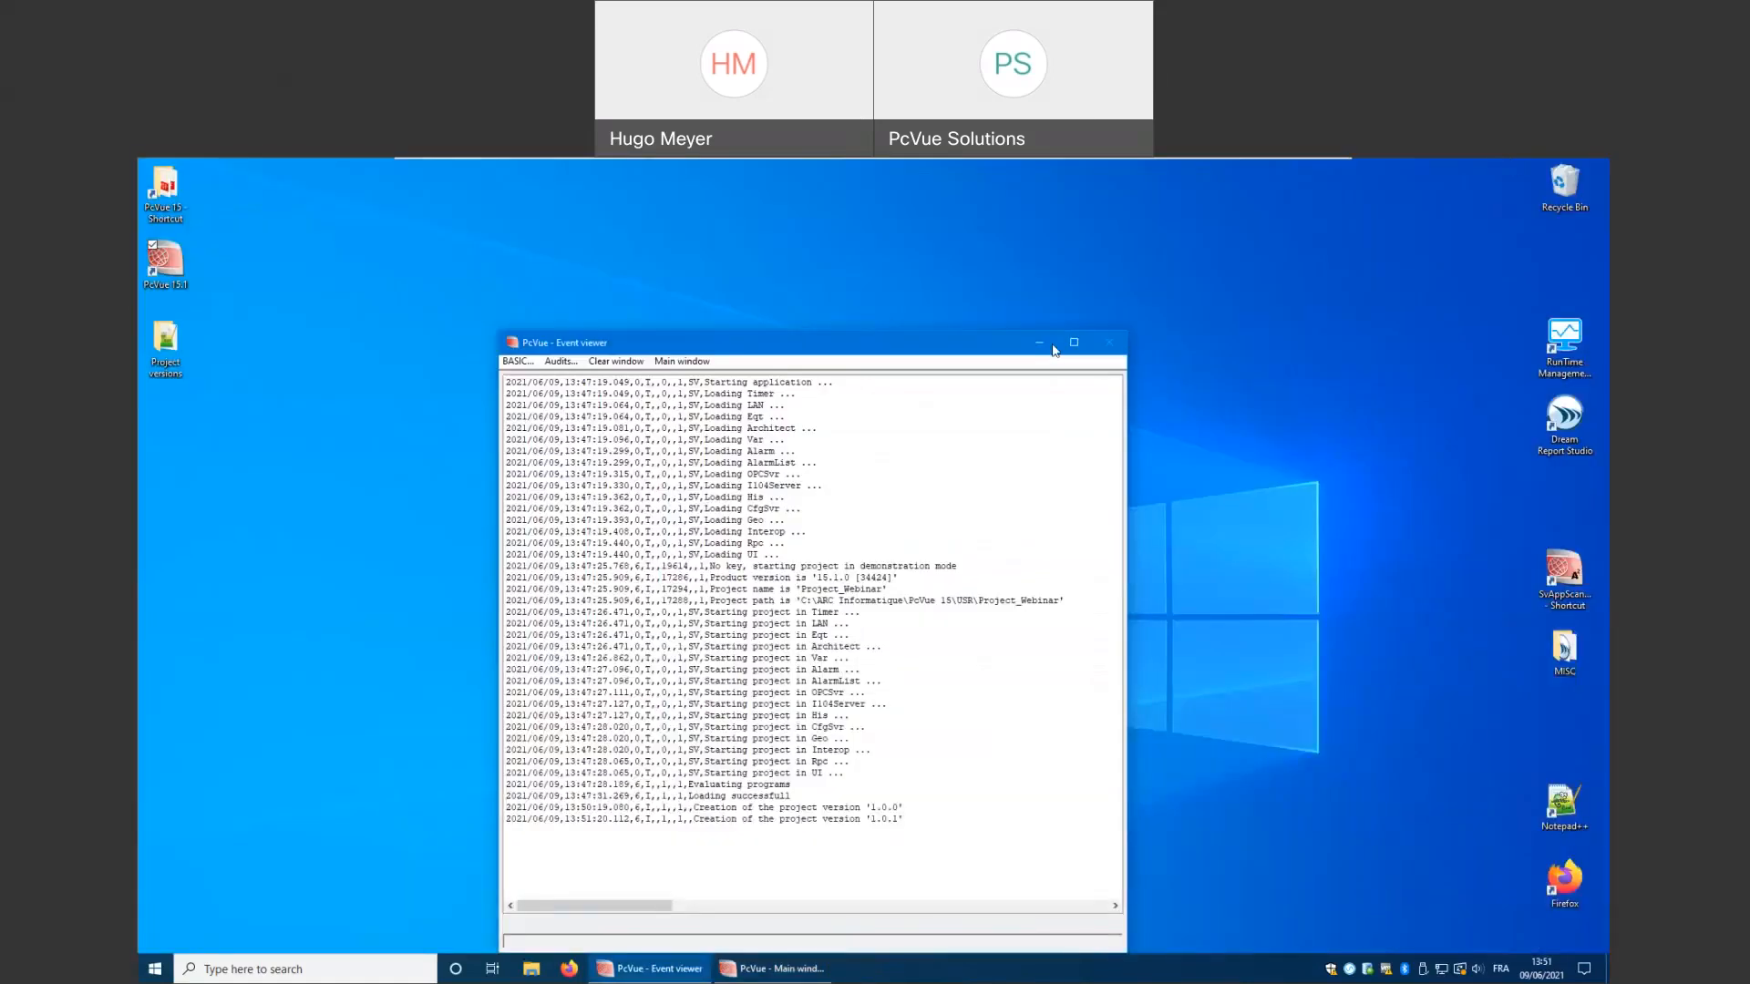
click(1039, 342)
drag(164, 344, 616, 372)
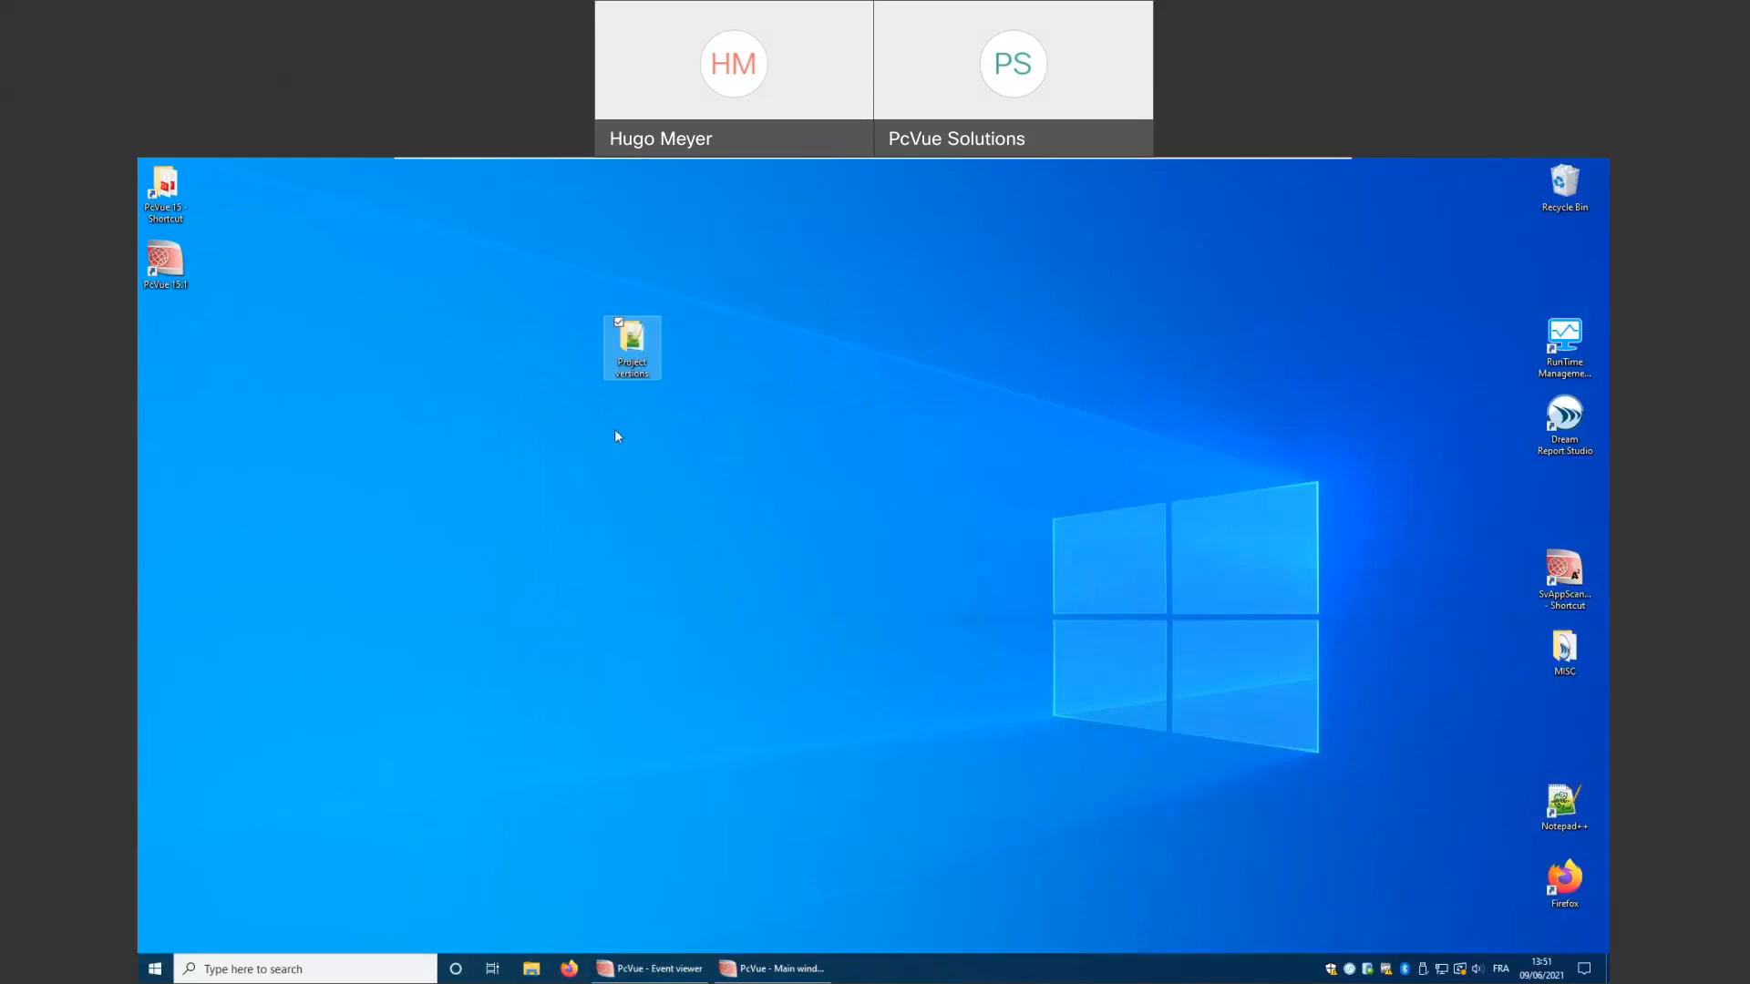
double_click(633, 356)
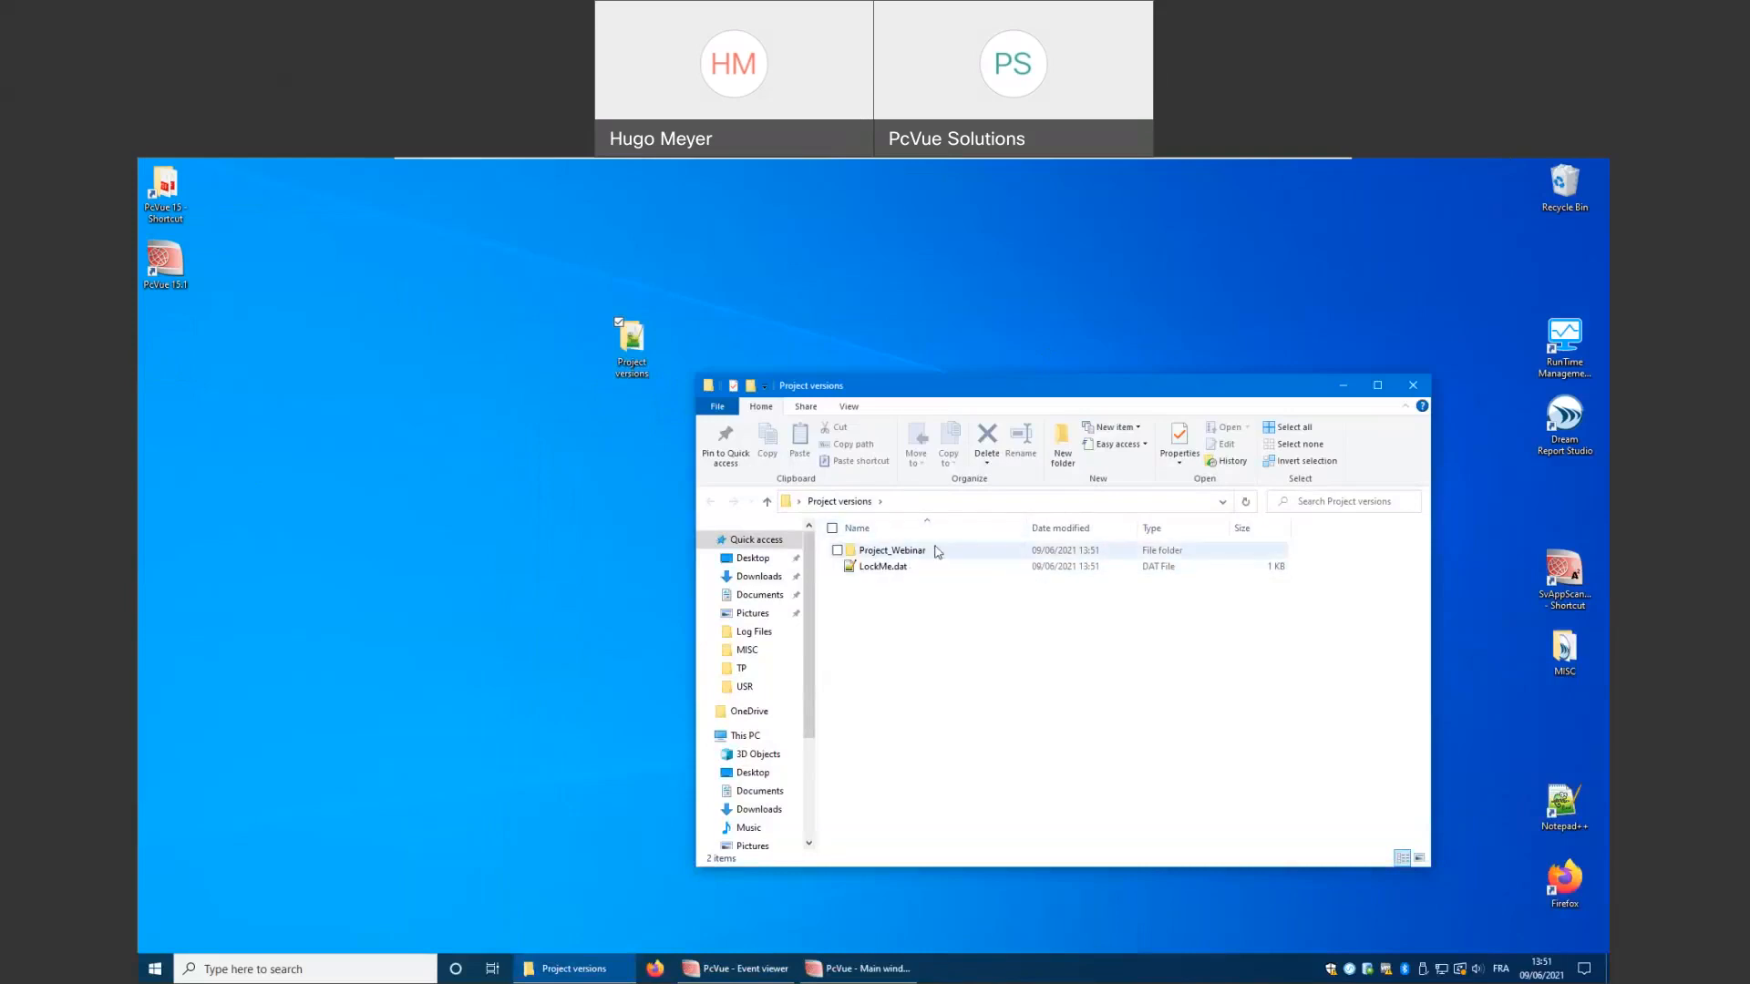
double_click(860, 553)
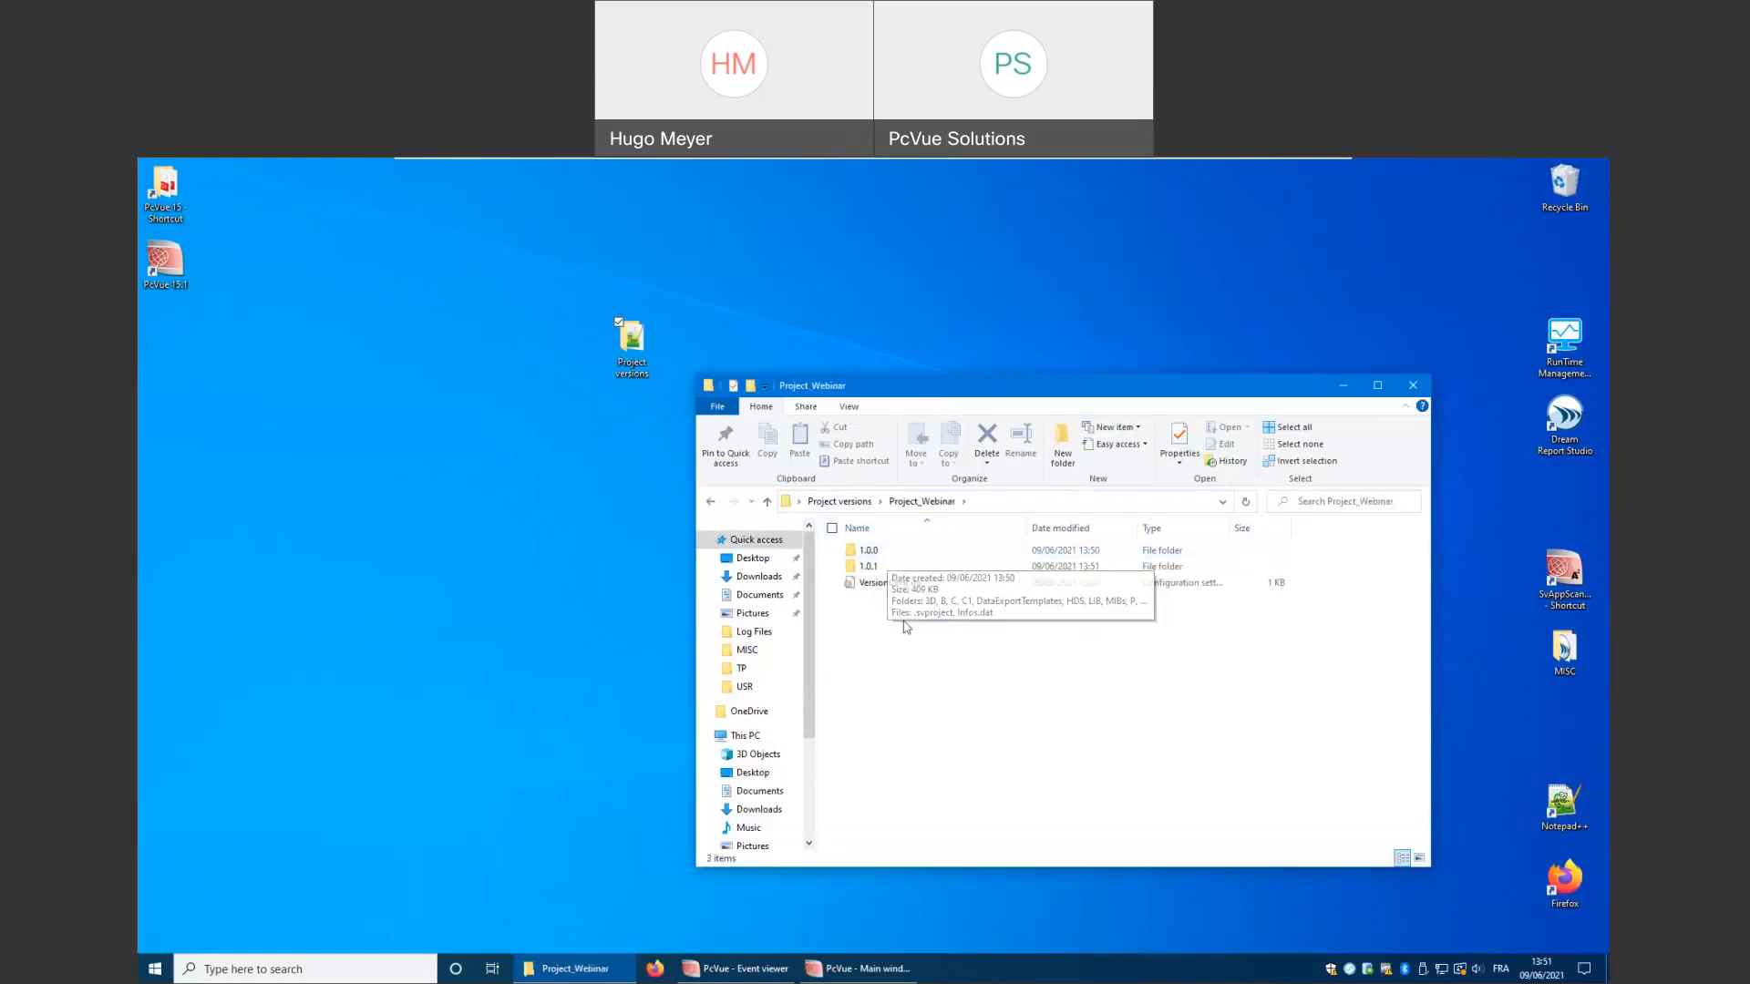
double_click(877, 568)
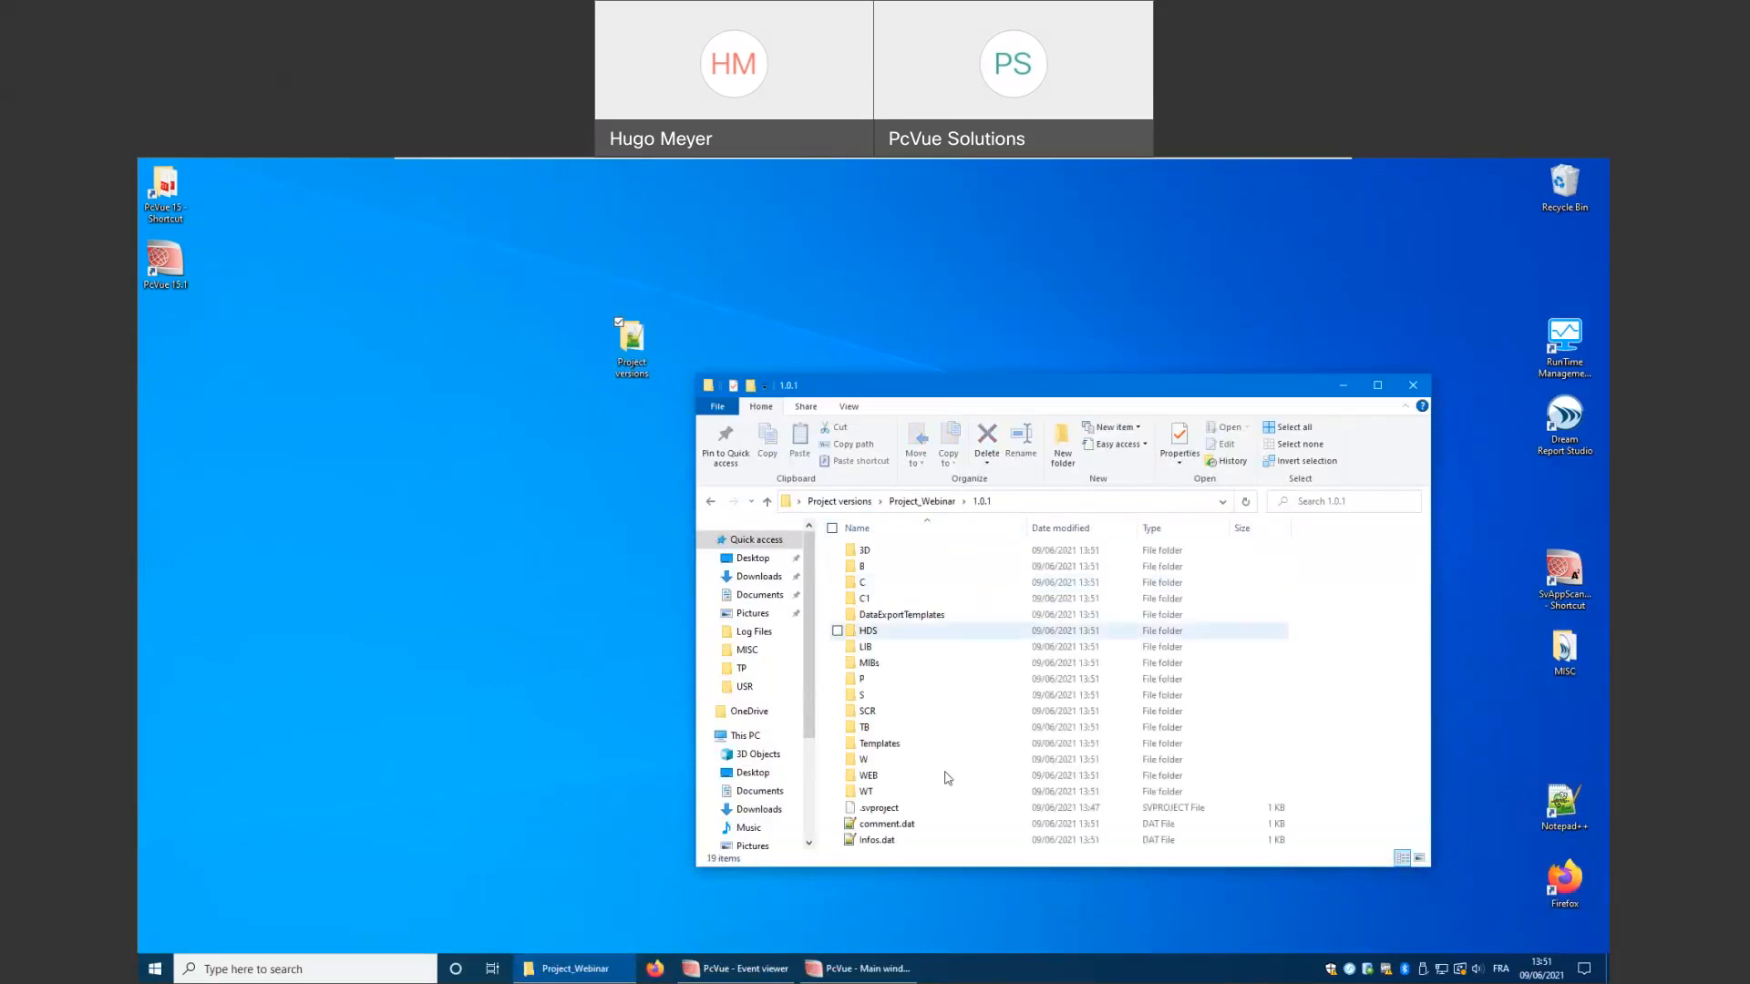
drag(948, 385, 923, 259)
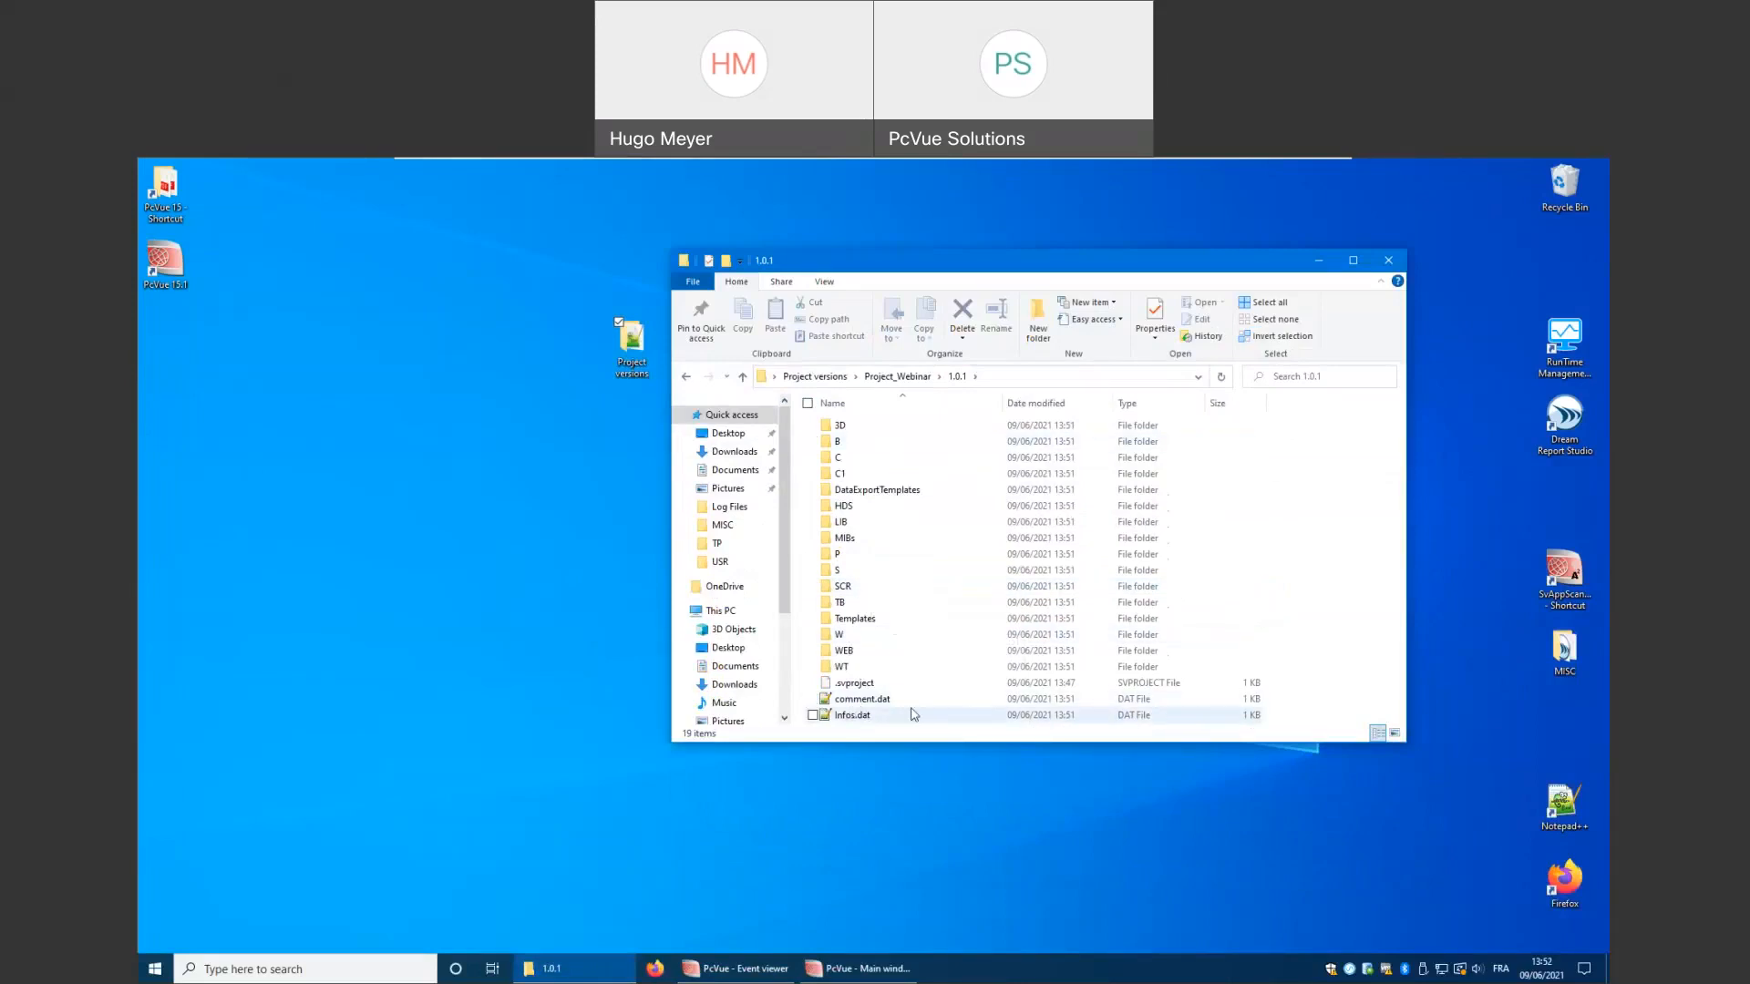
Open Infos.dat from the 1.0.1 folder in Notepad++, examine the project name, version number and date entries, and close it
double_click(843, 716)
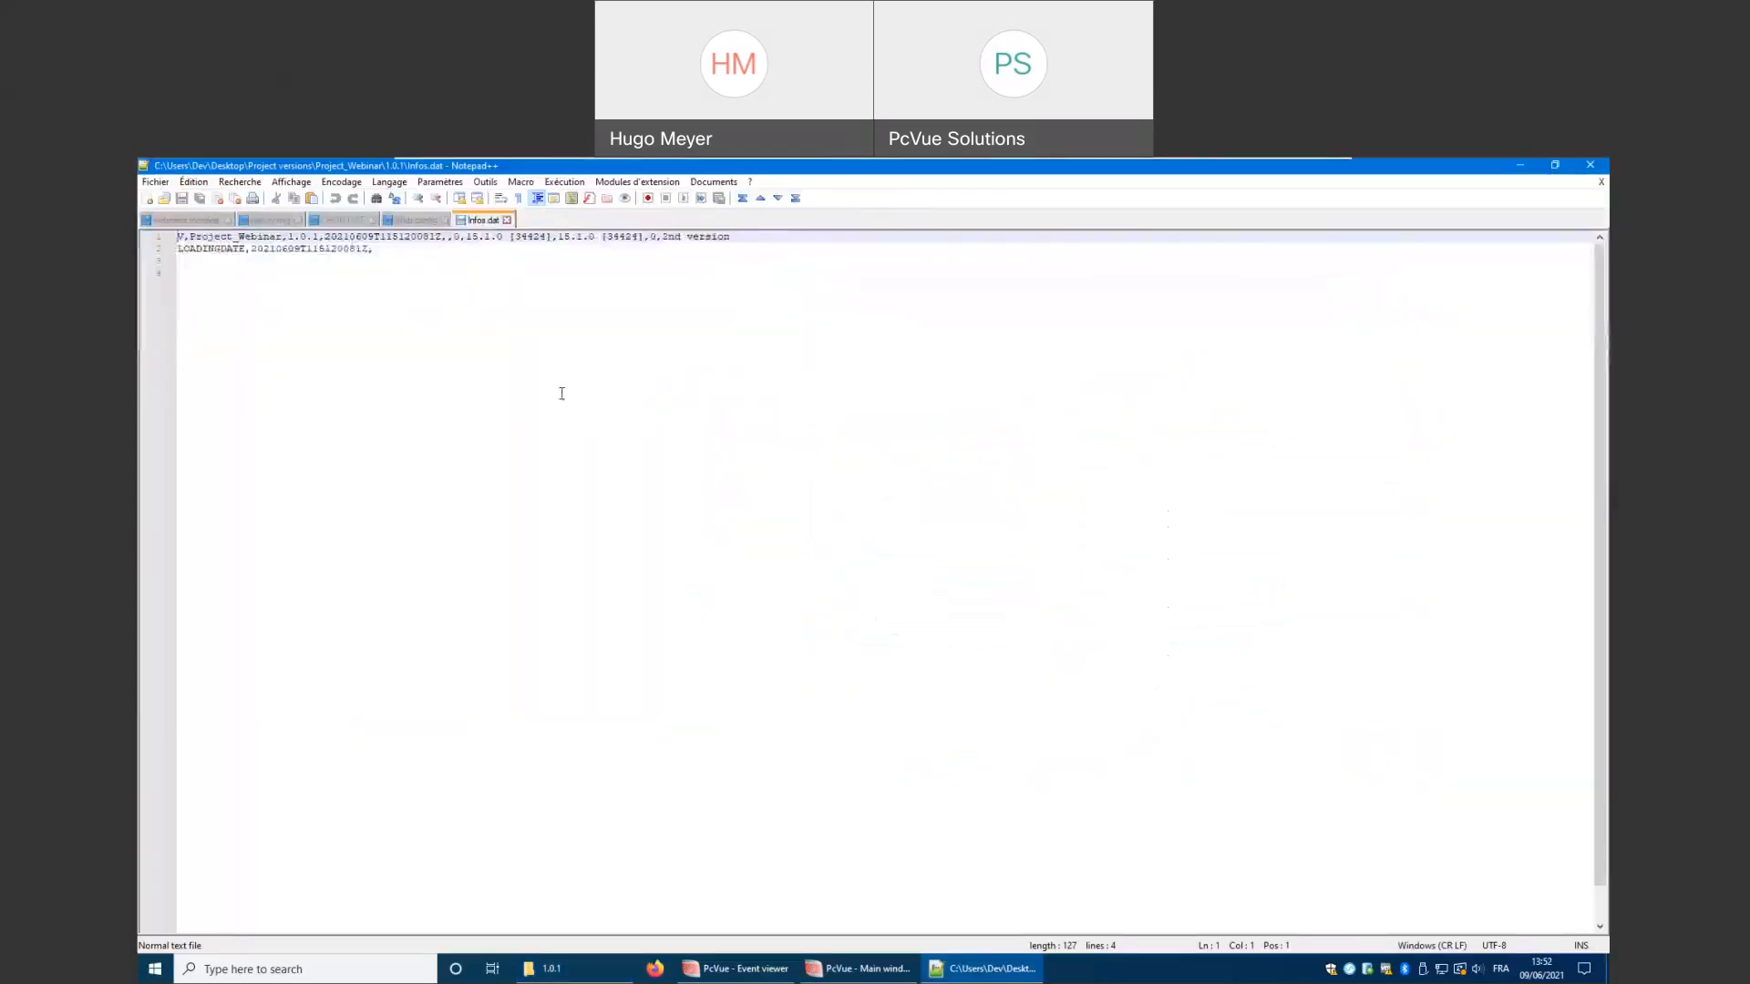
click(559, 394)
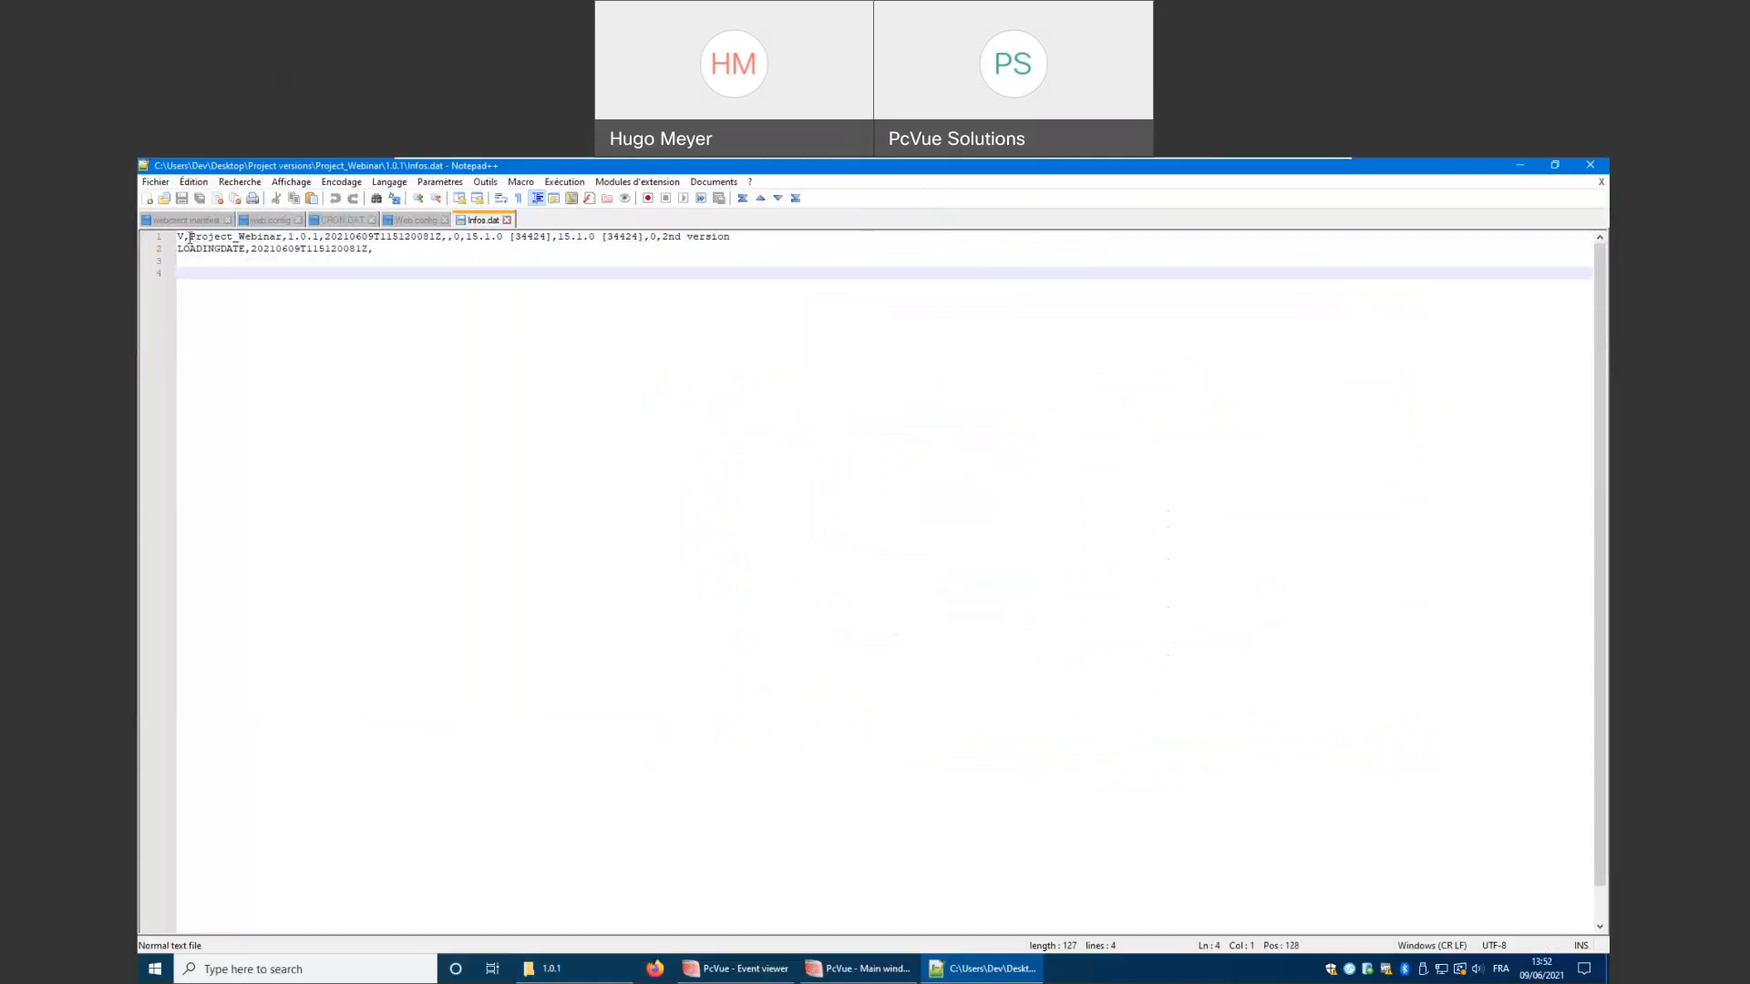
drag(190, 236, 318, 238)
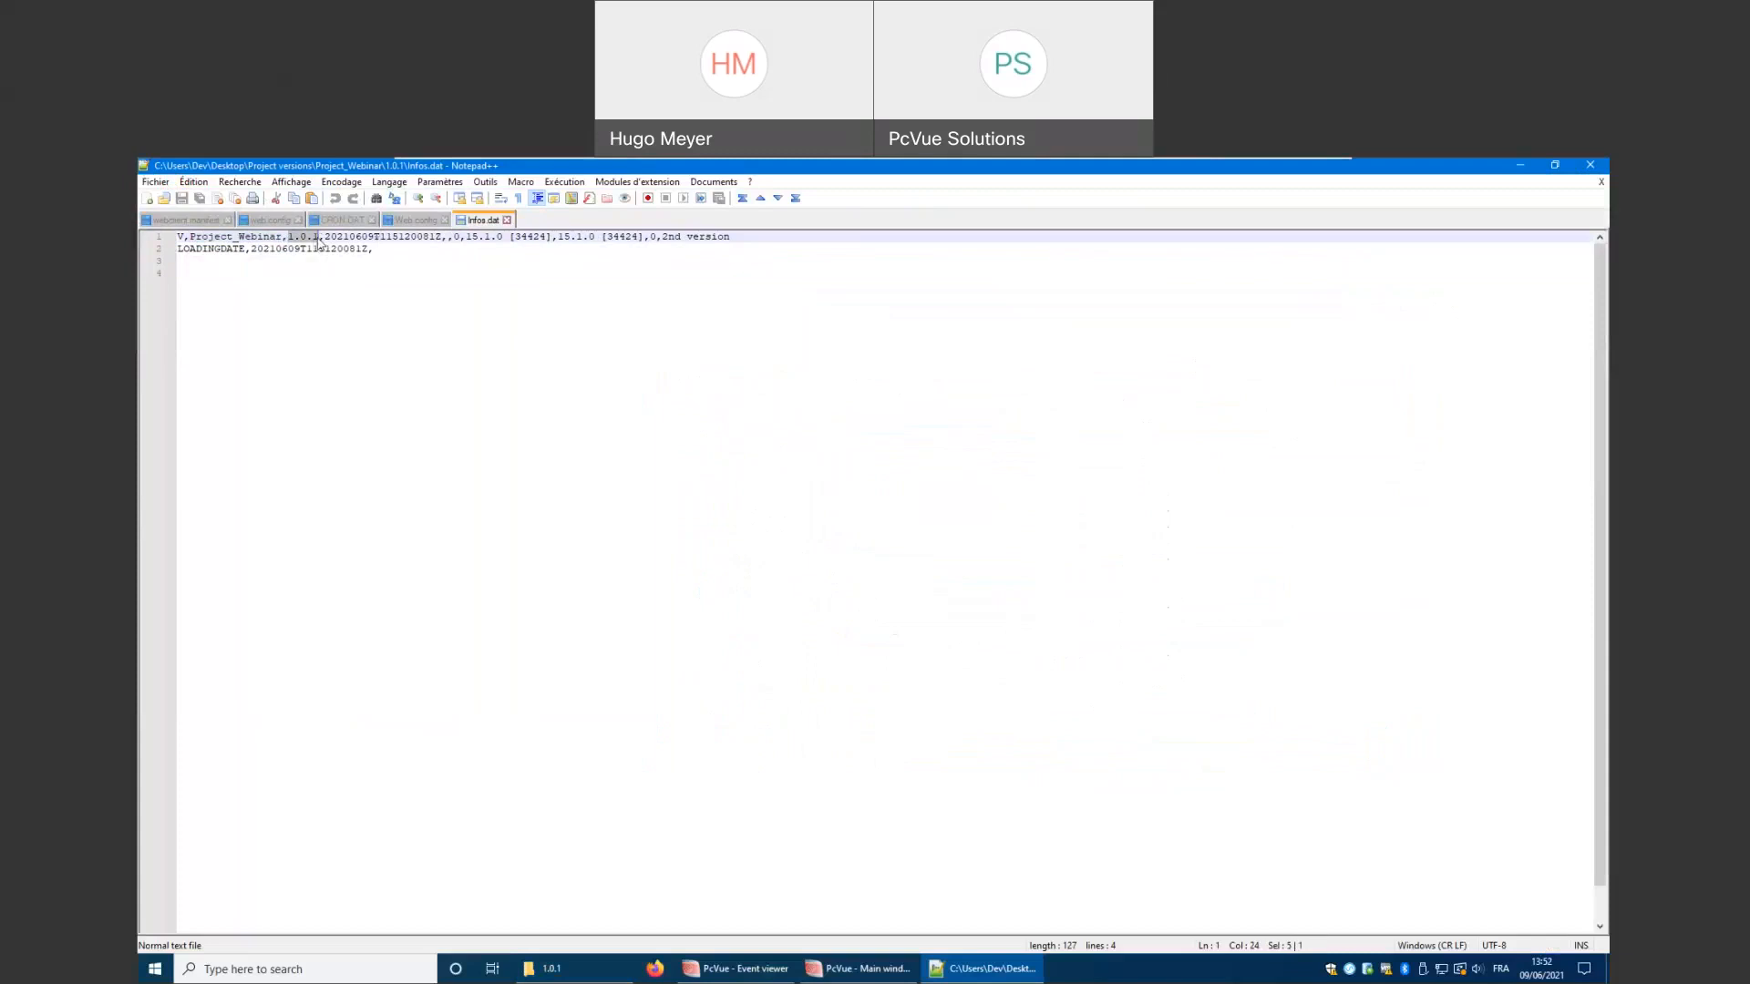
drag(324, 236, 445, 238)
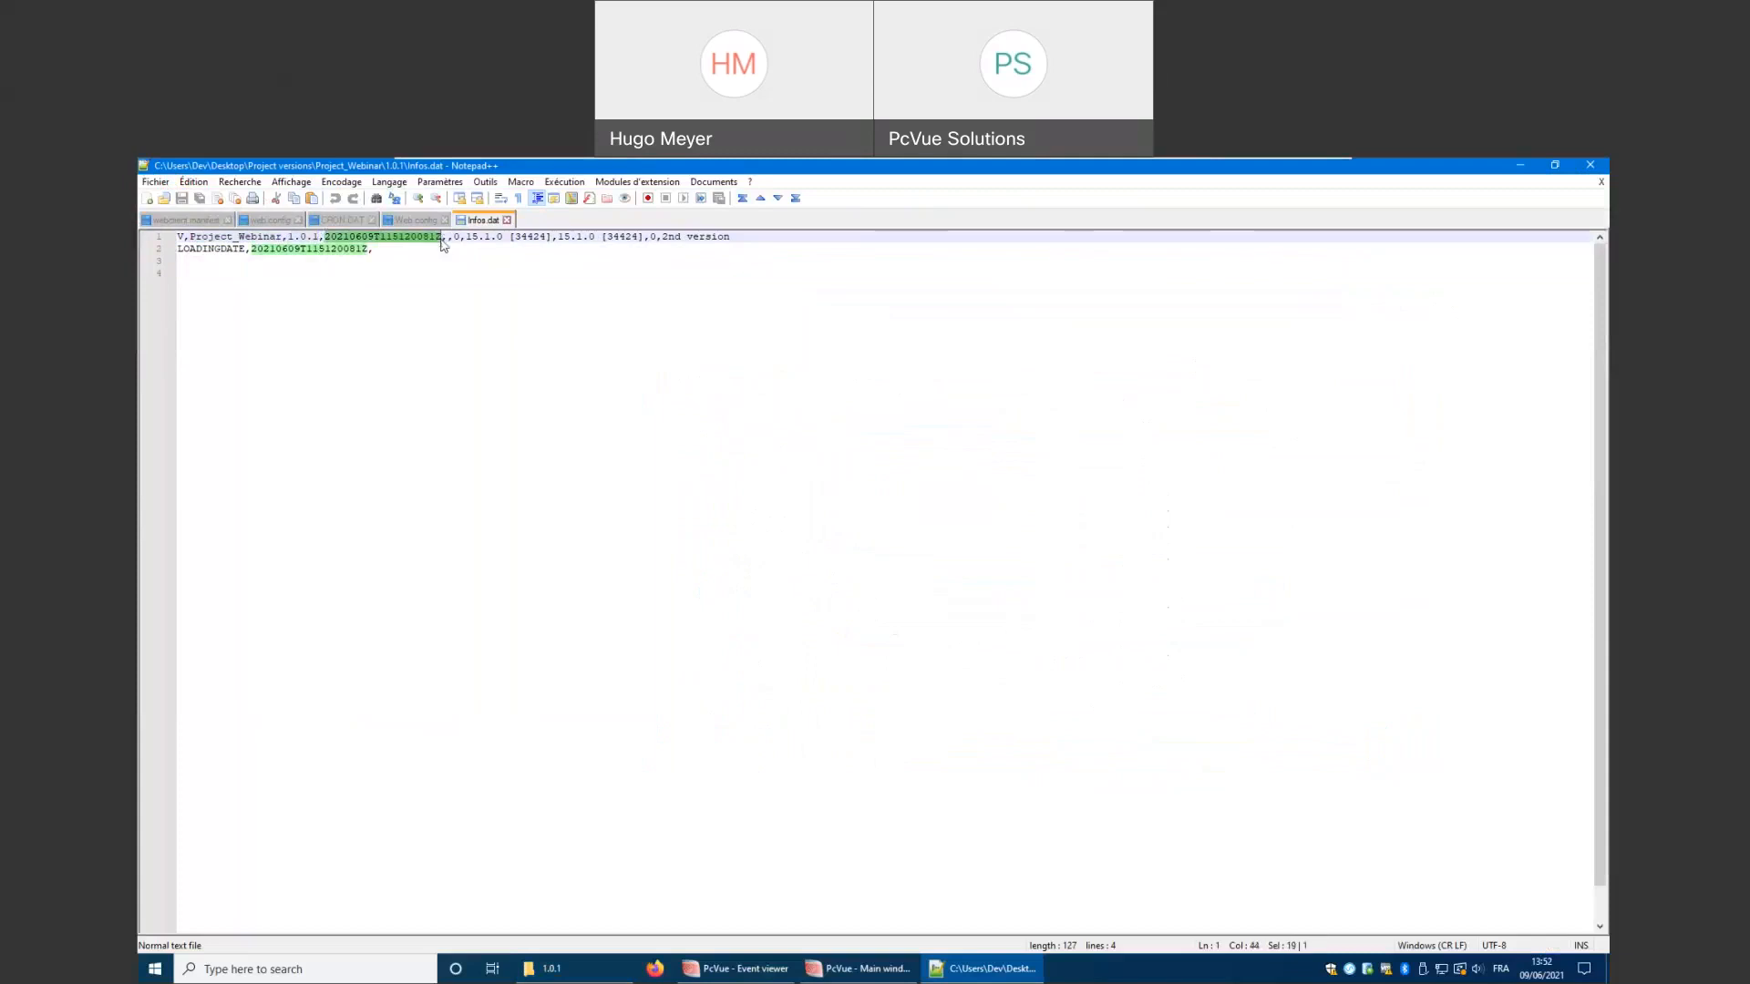
click(857, 968)
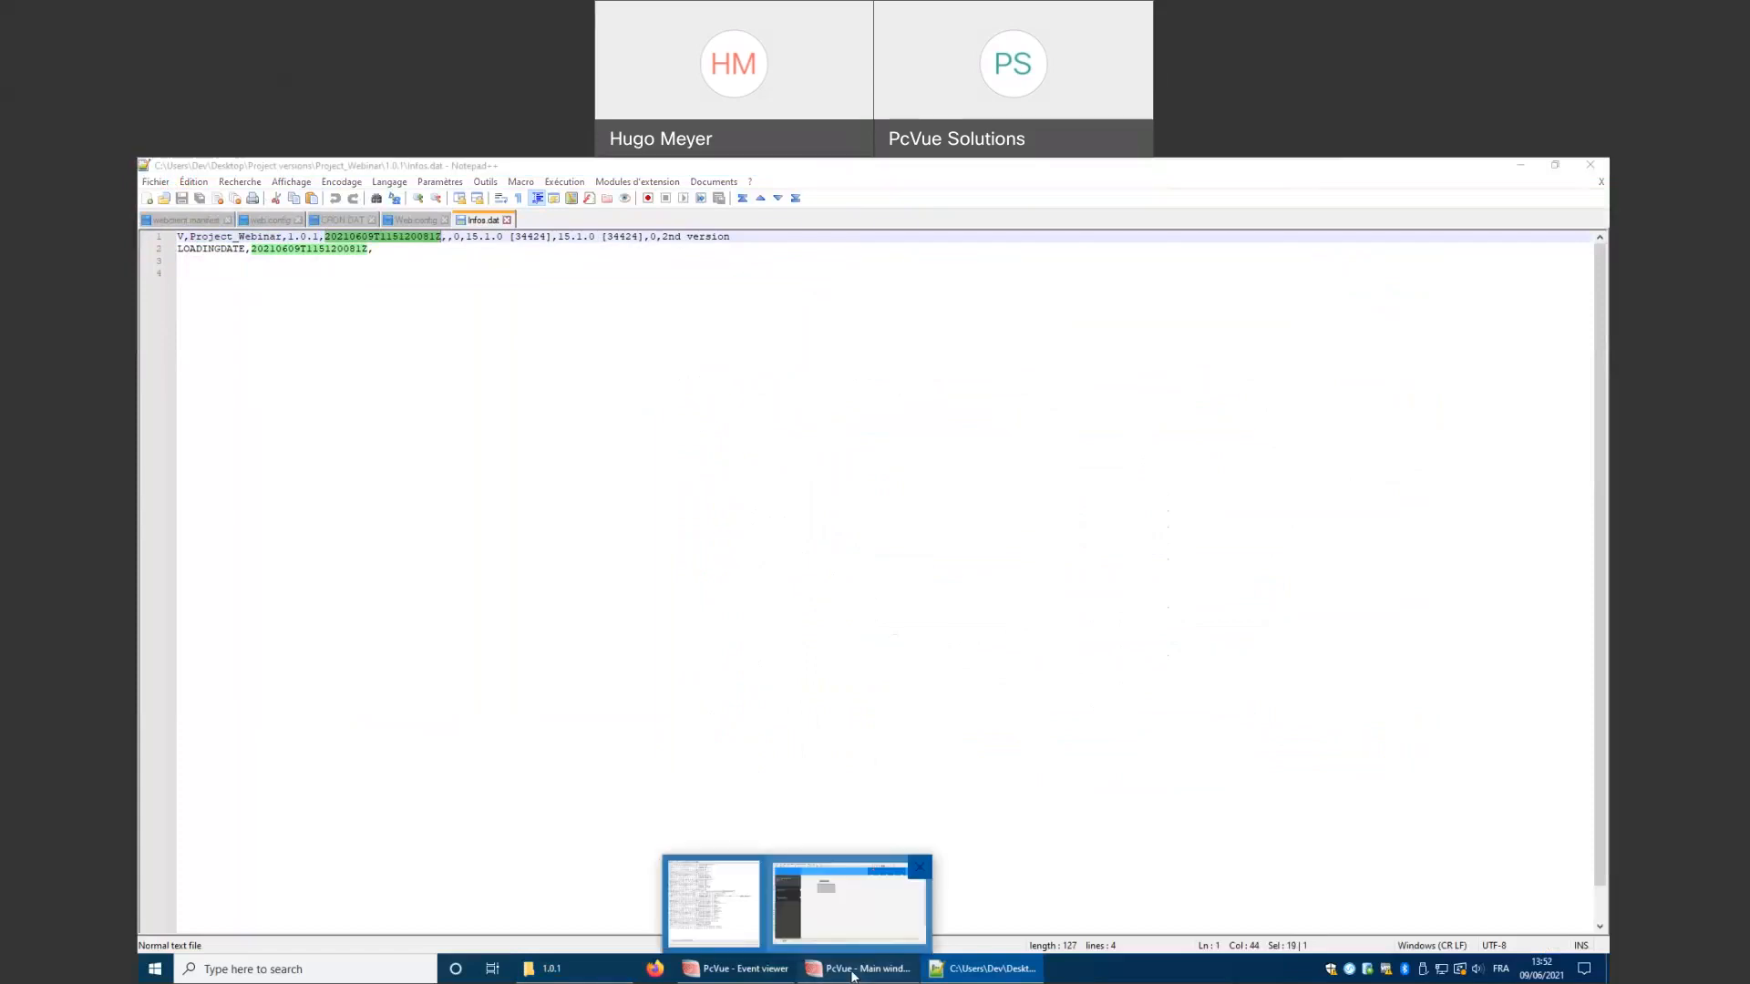
click(419, 292)
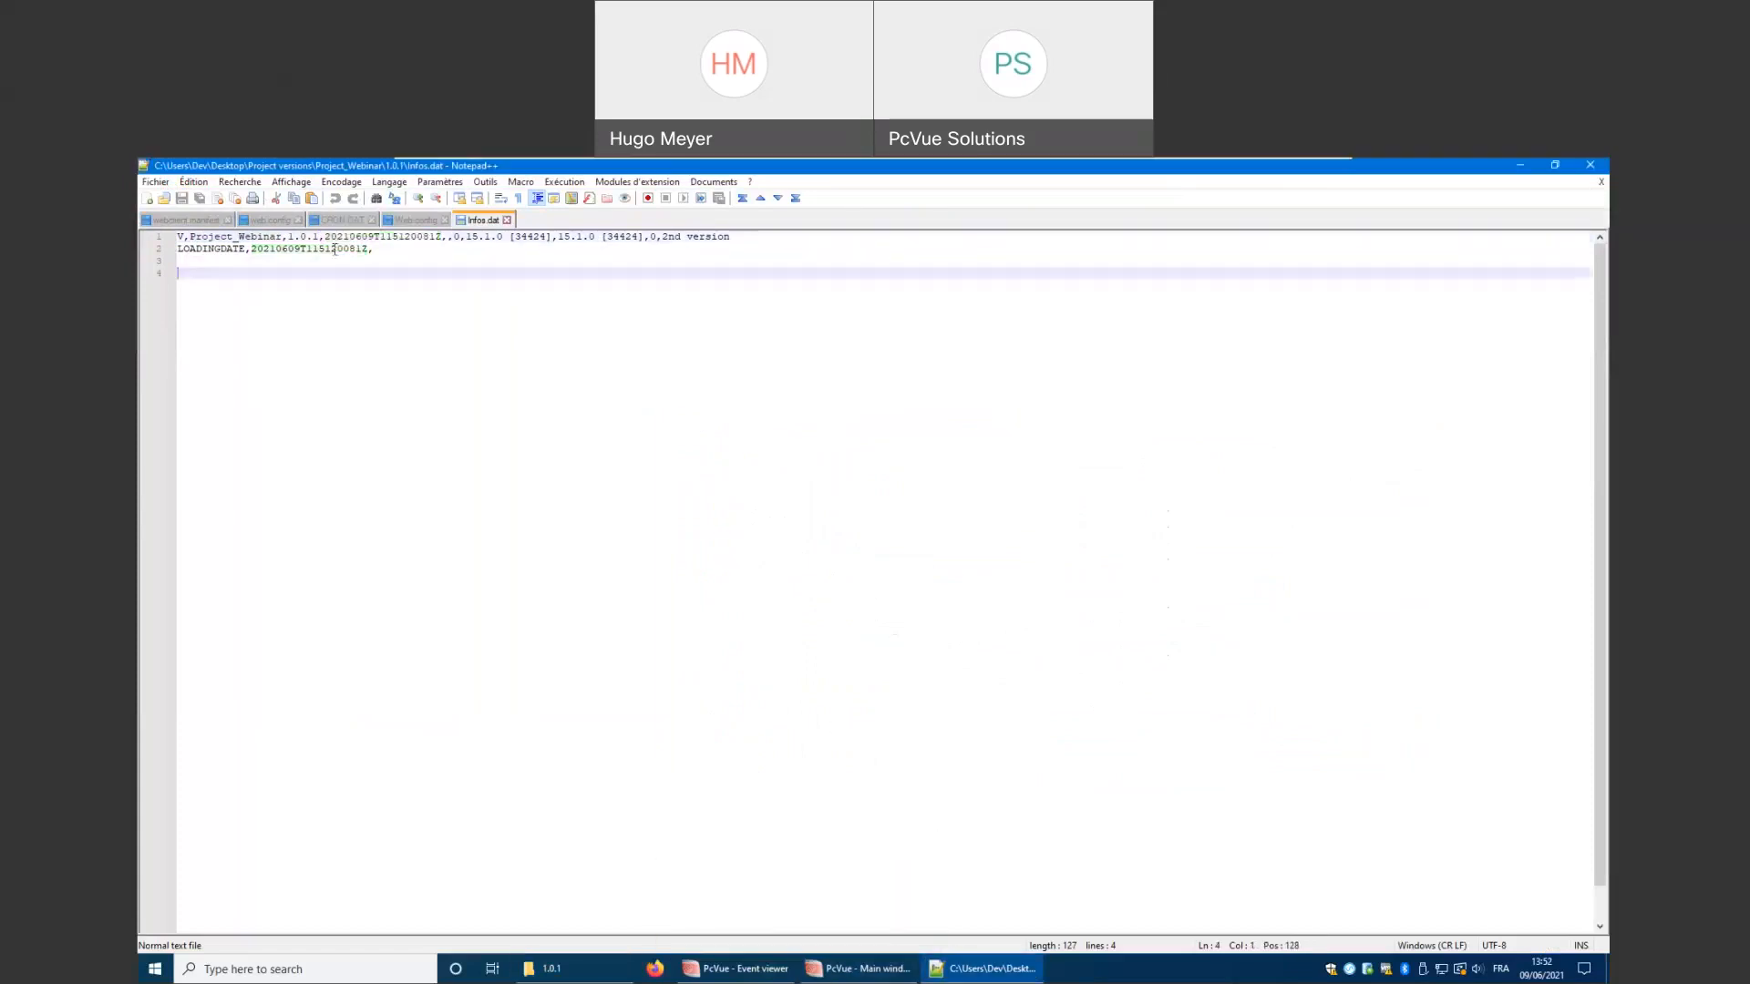
click(743, 238)
click(438, 275)
click(1585, 167)
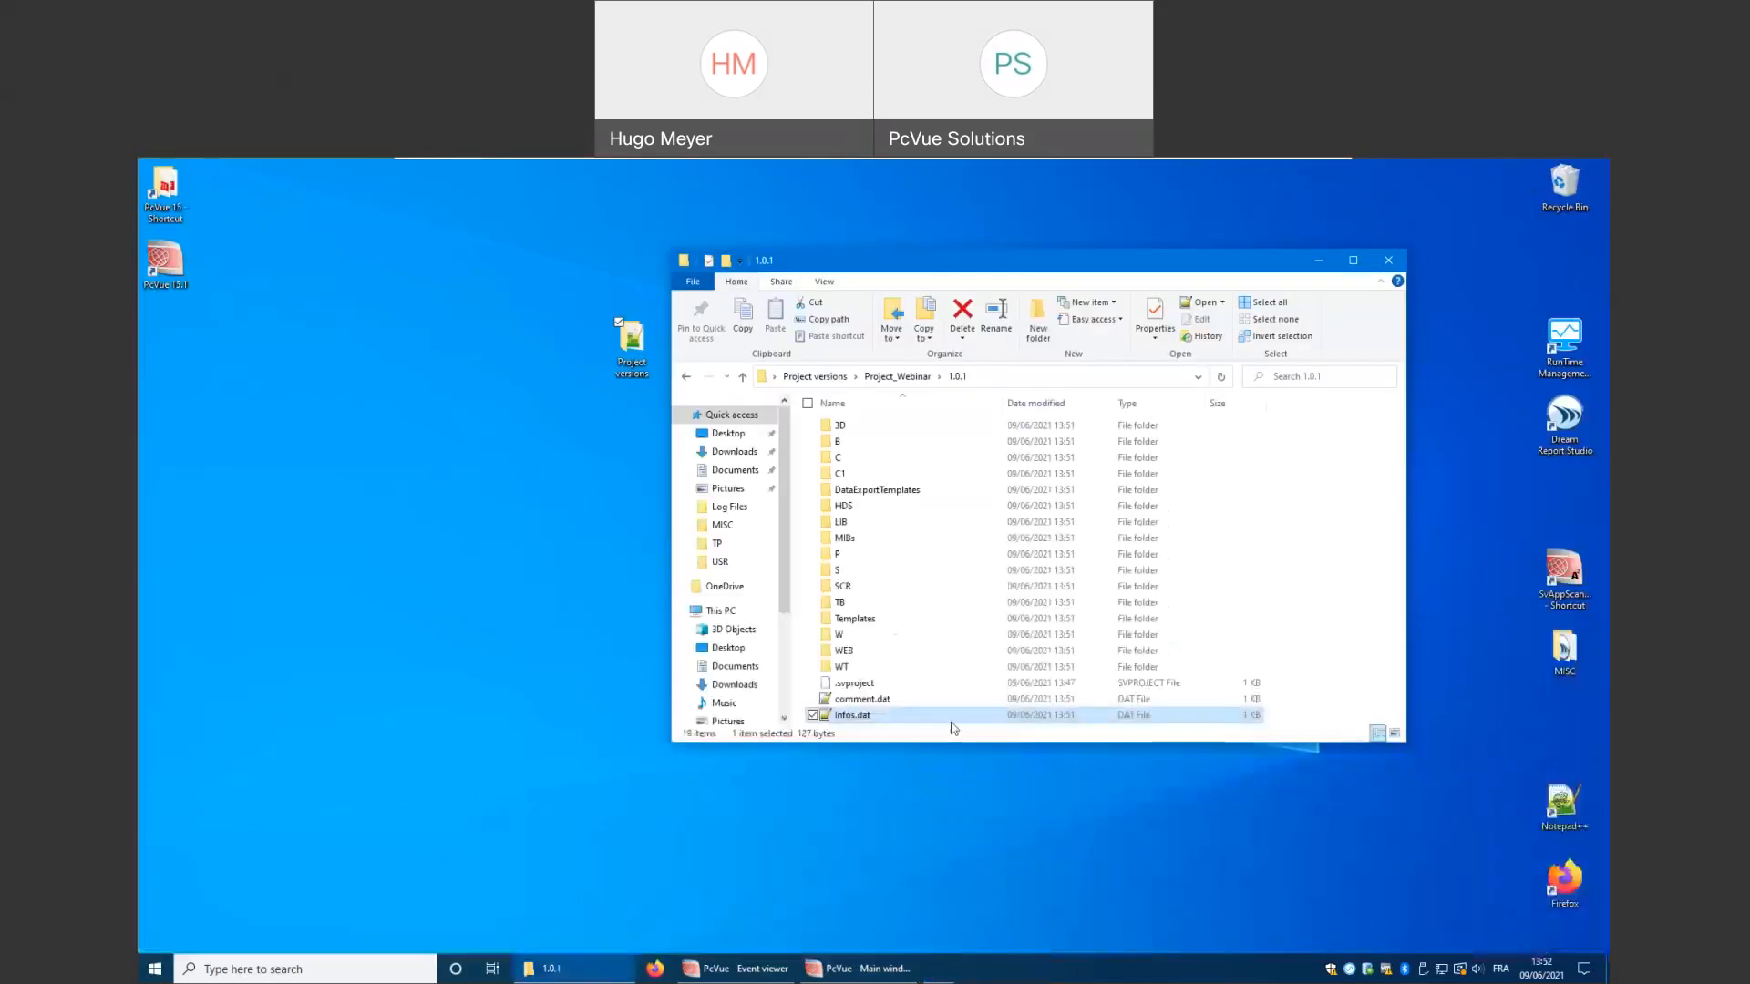
Open comment.dat from the 1.0.1 folder, read the version comment, and close the file
double_click(857, 699)
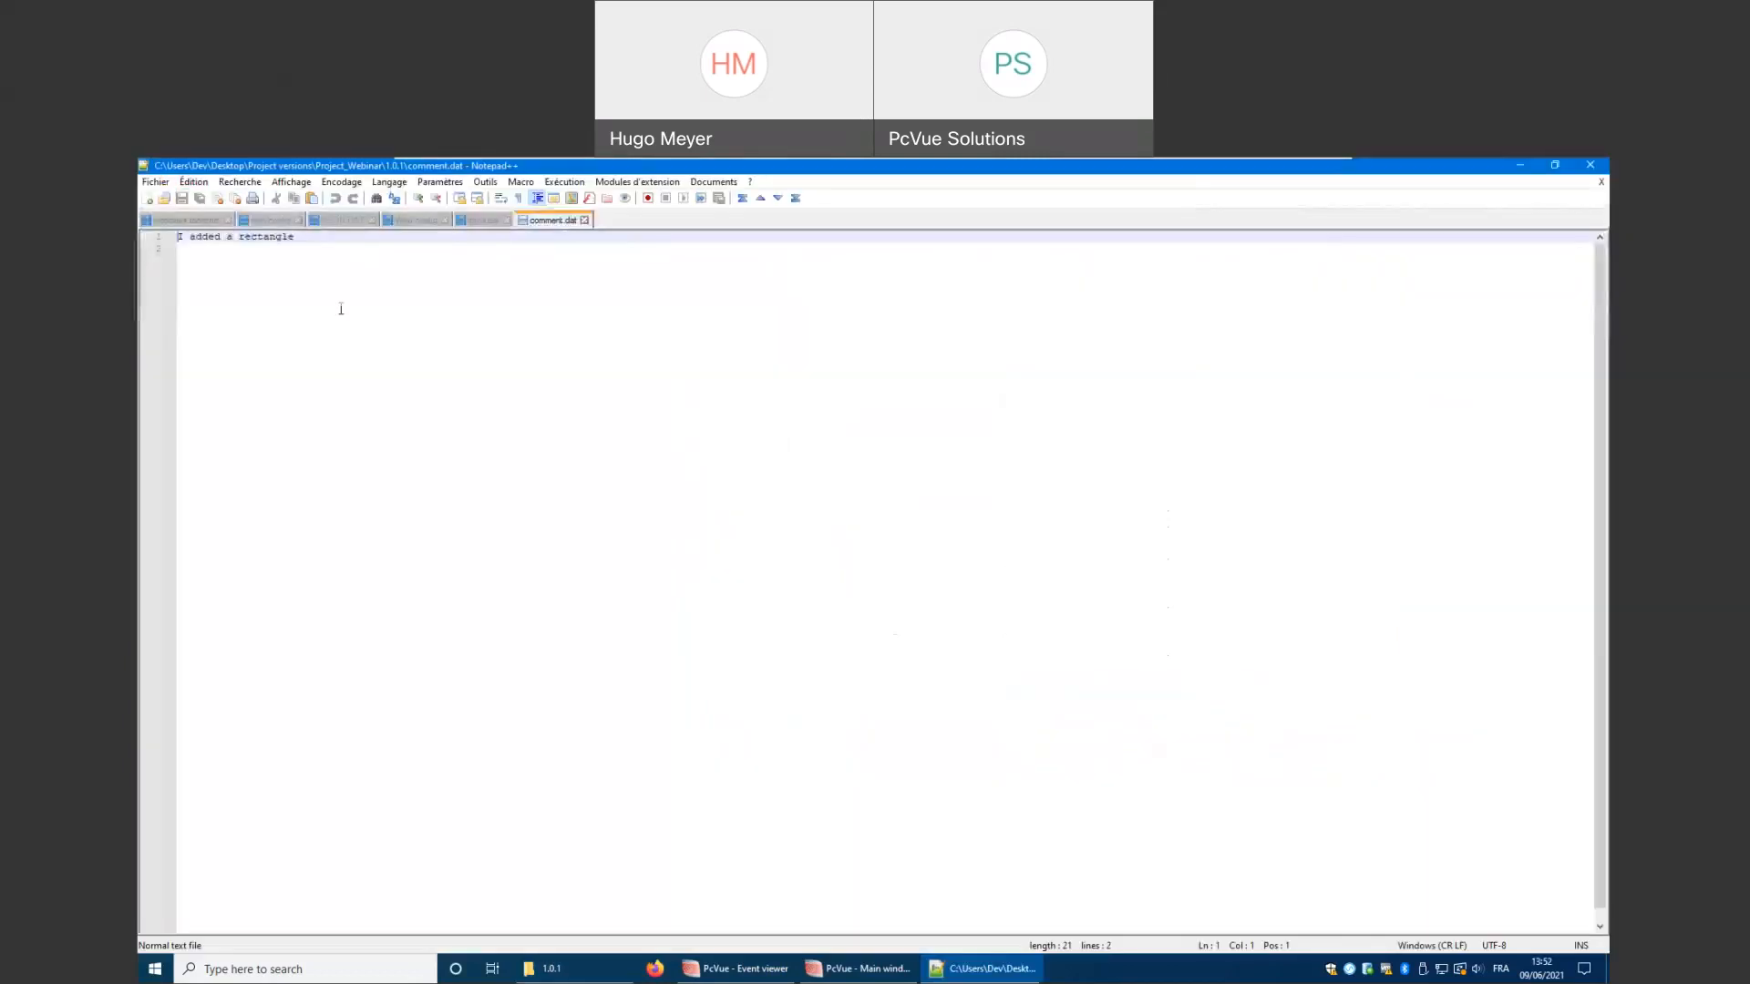
key(ctrl+a)
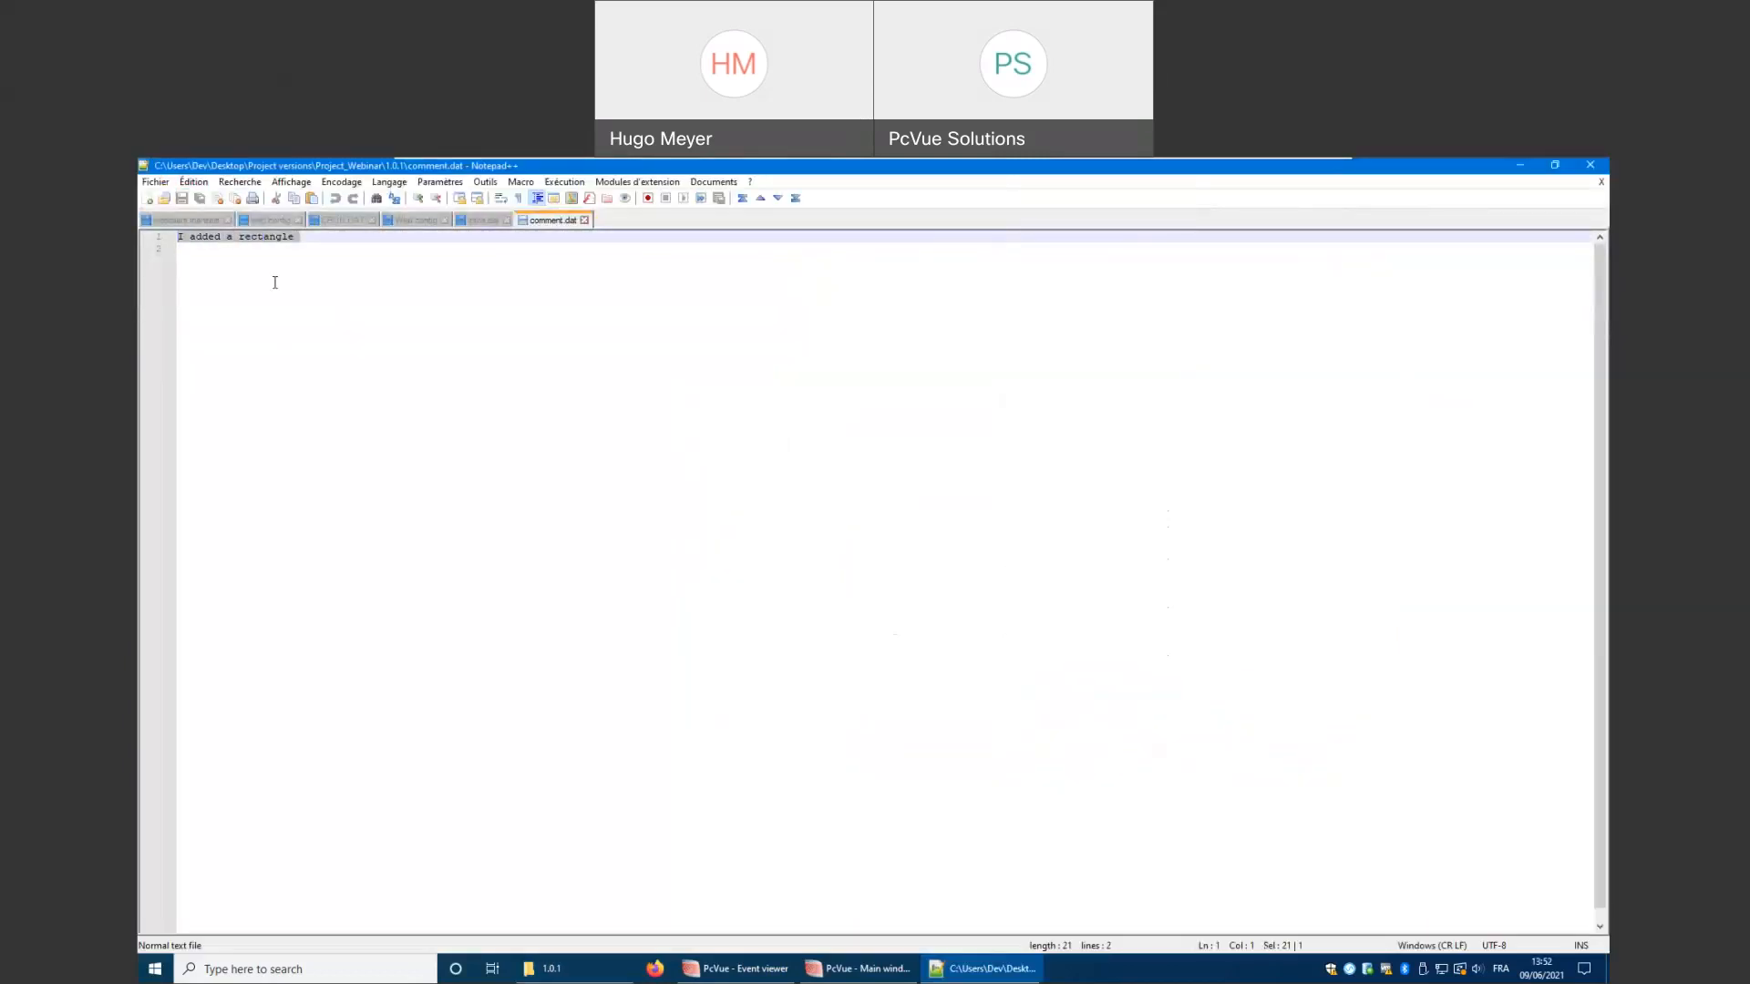
click(1589, 169)
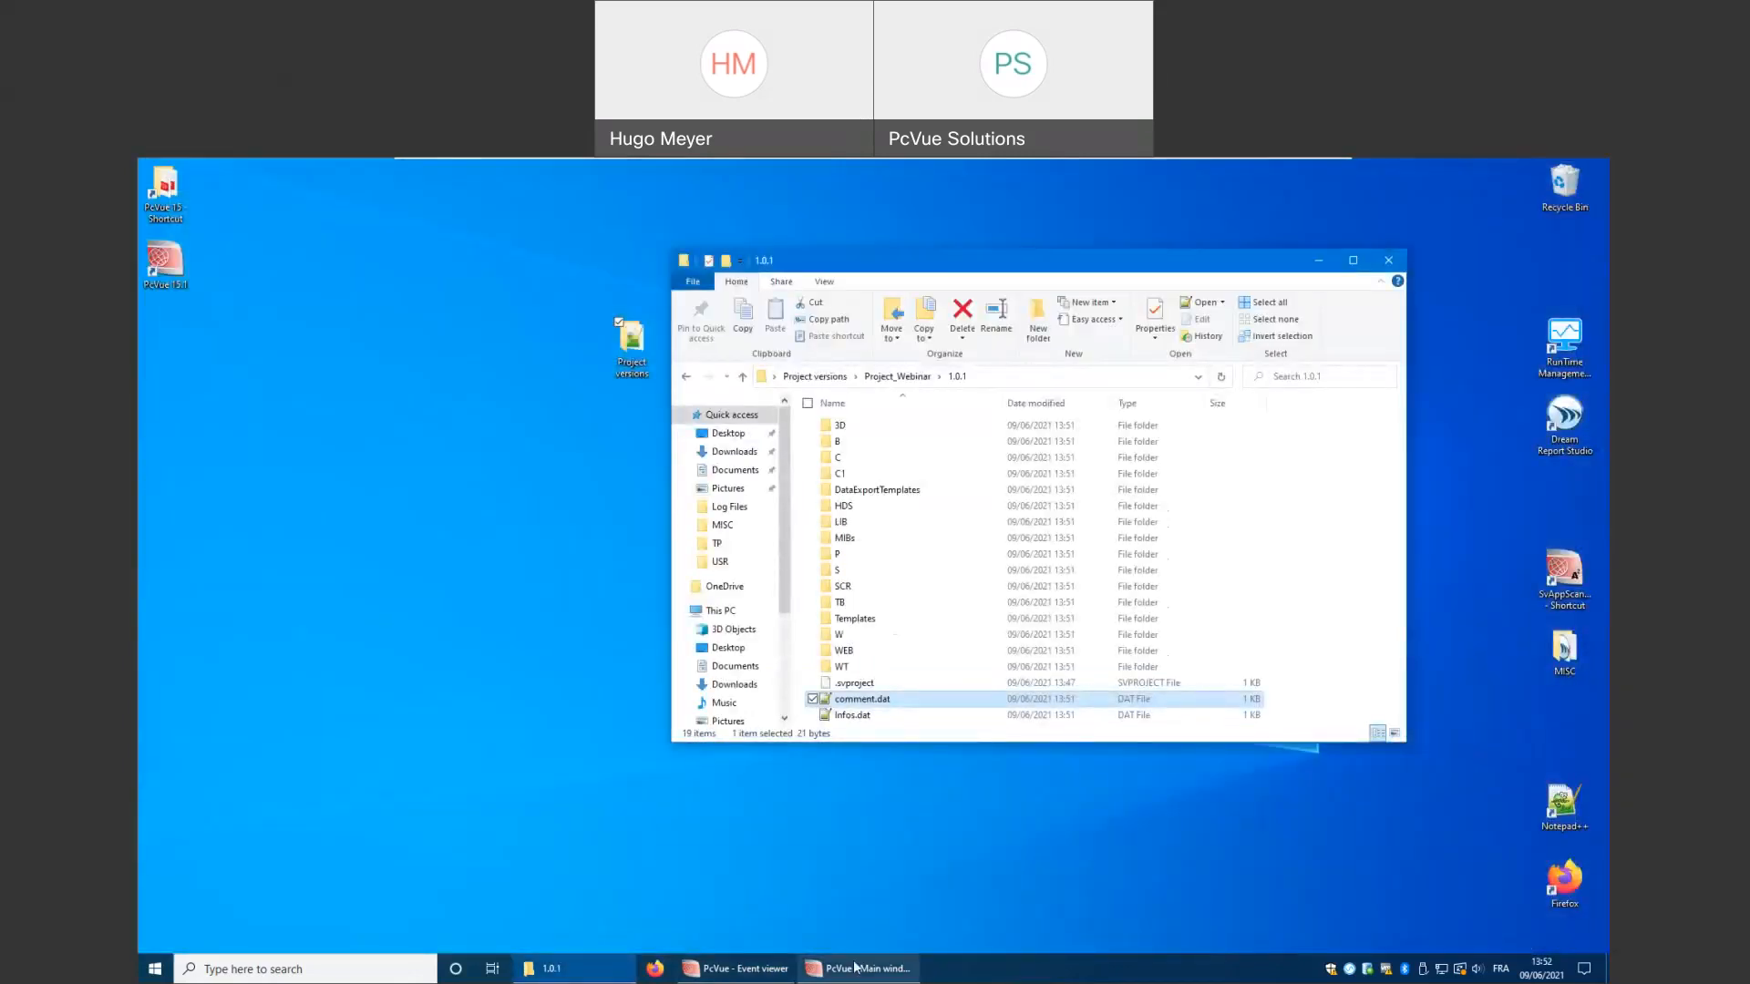
Switch back to Mimic 01 in PcVue and duplicate the rectangle with its label directly to the right of the original
mouse_move(855, 968)
click(847, 909)
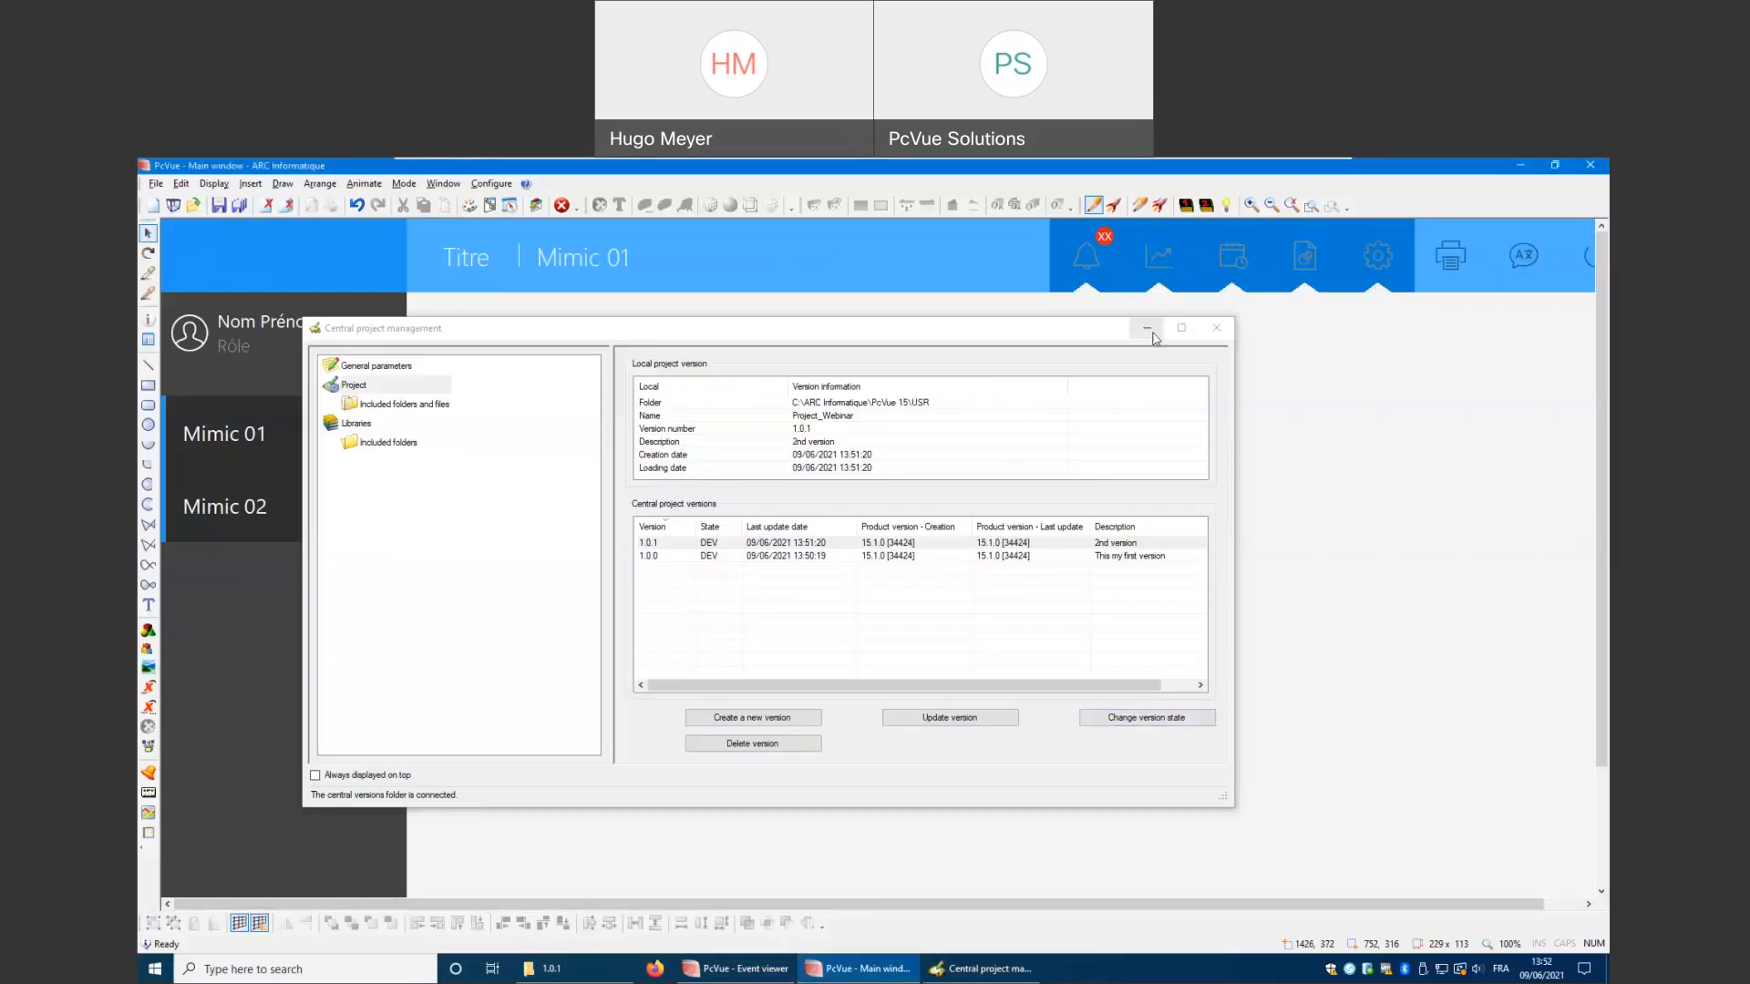
click(1152, 334)
drag(865, 544, 562, 334)
drag(671, 442, 907, 442)
click(911, 550)
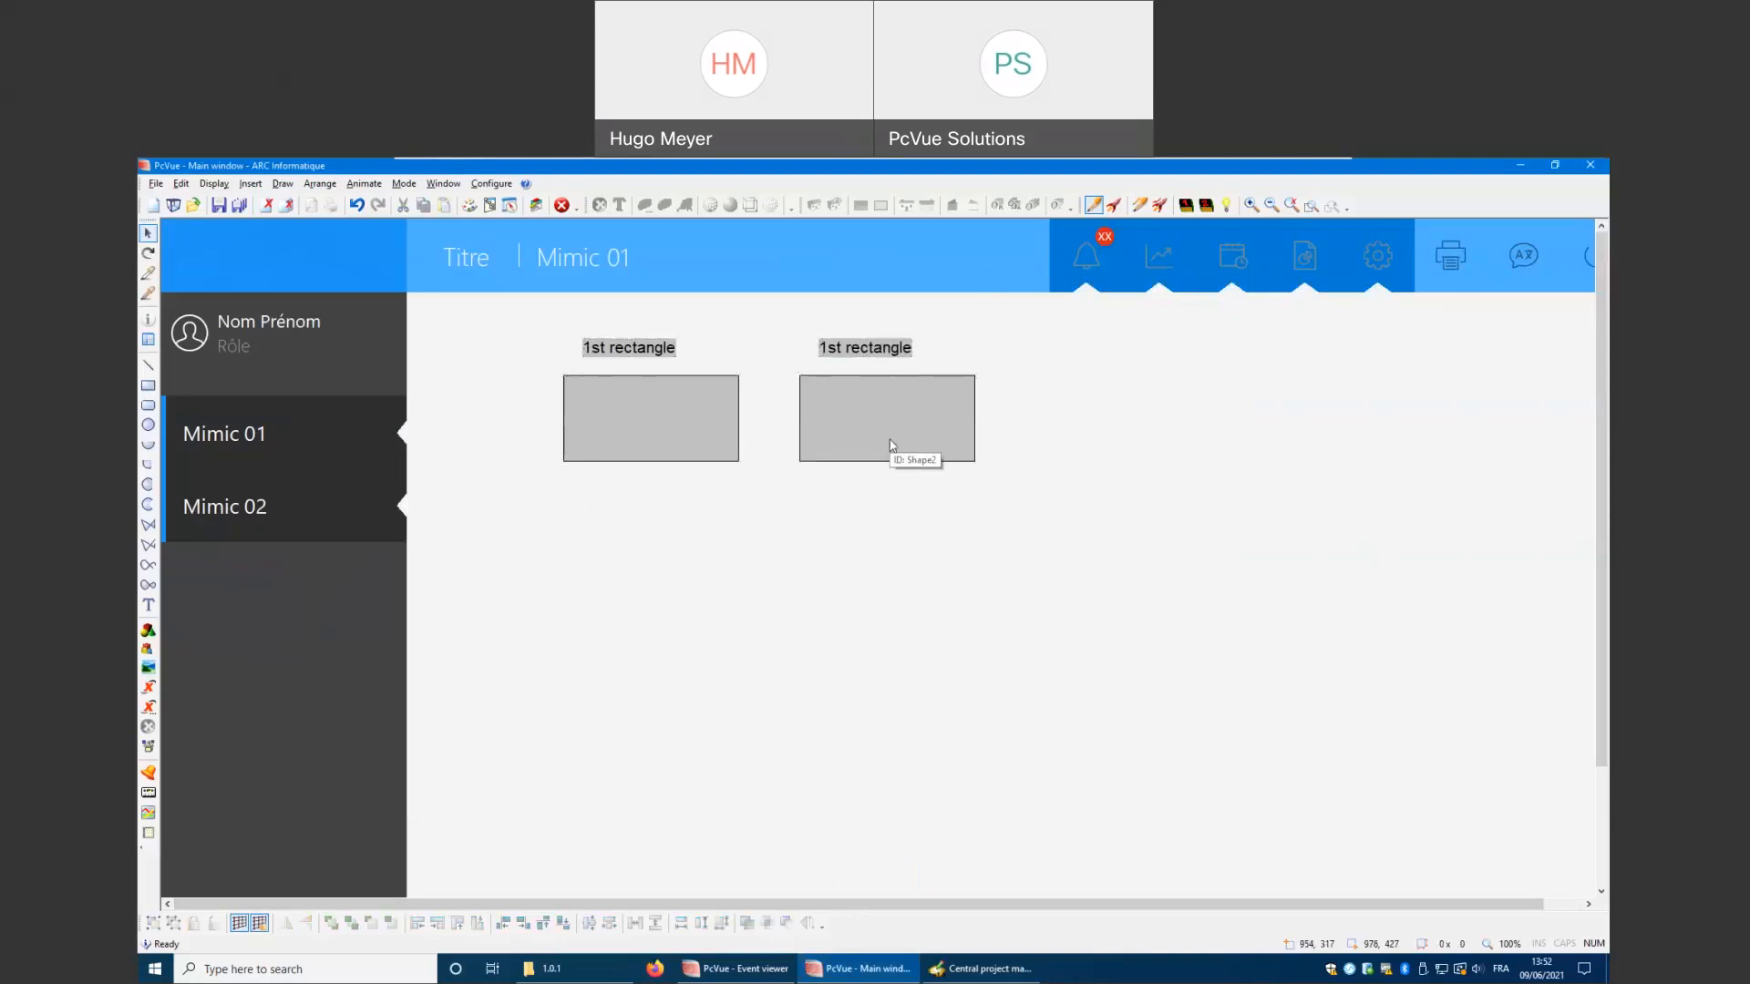
Change the copied rectangle's label text to "2nd rectangle"
double_click(865, 355)
click(782, 515)
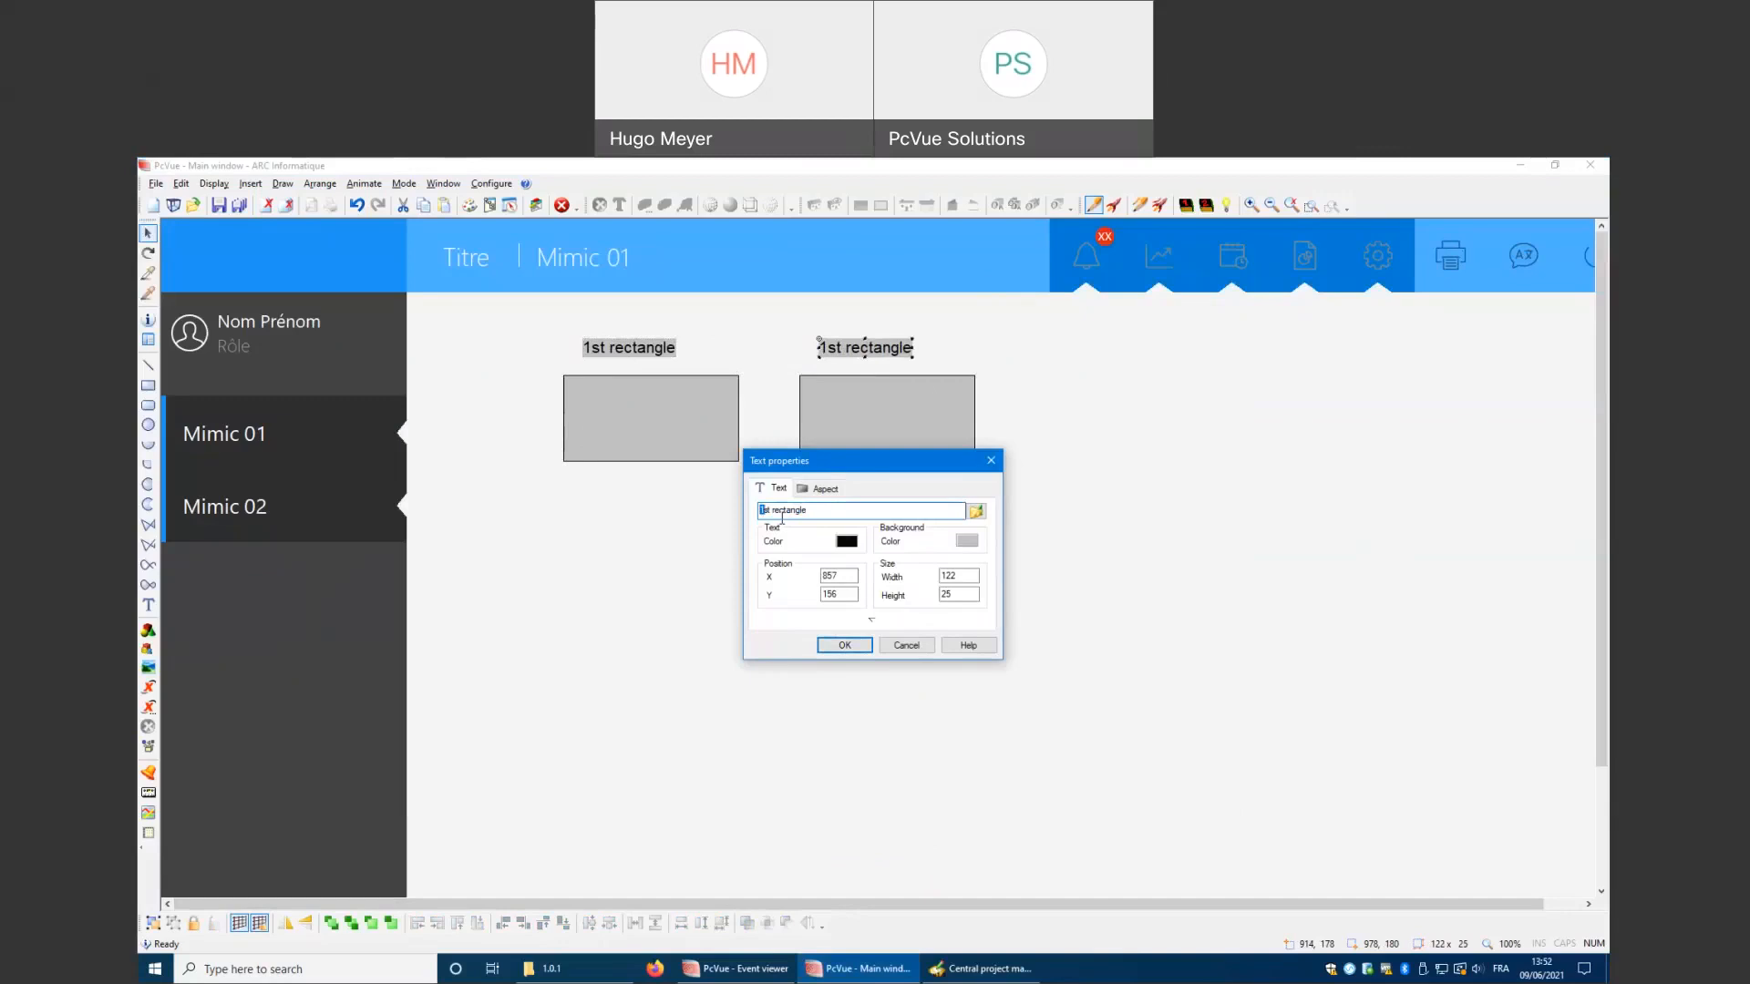
key(Delete)
key(Delete)
key(Delete)
key(Delete)
text(2nd)
click(840, 645)
click(1032, 618)
Create a new central version 1.0.2 of the project with an empty description
click(977, 968)
click(782, 722)
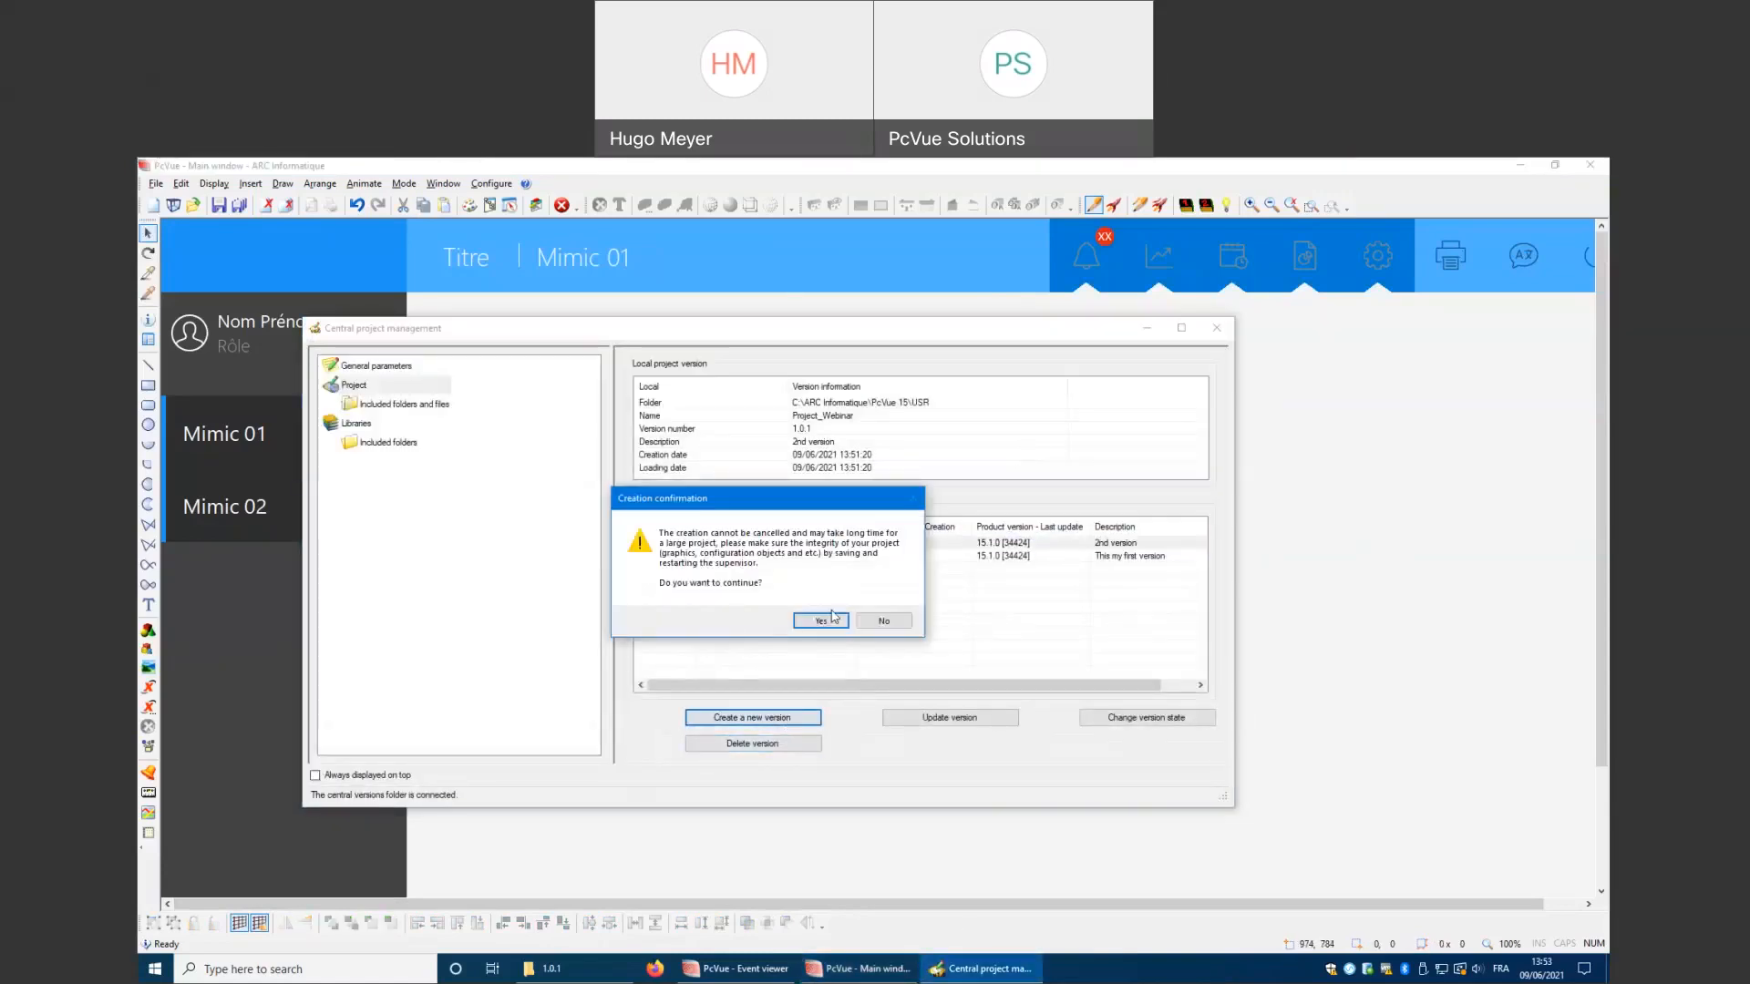
click(821, 620)
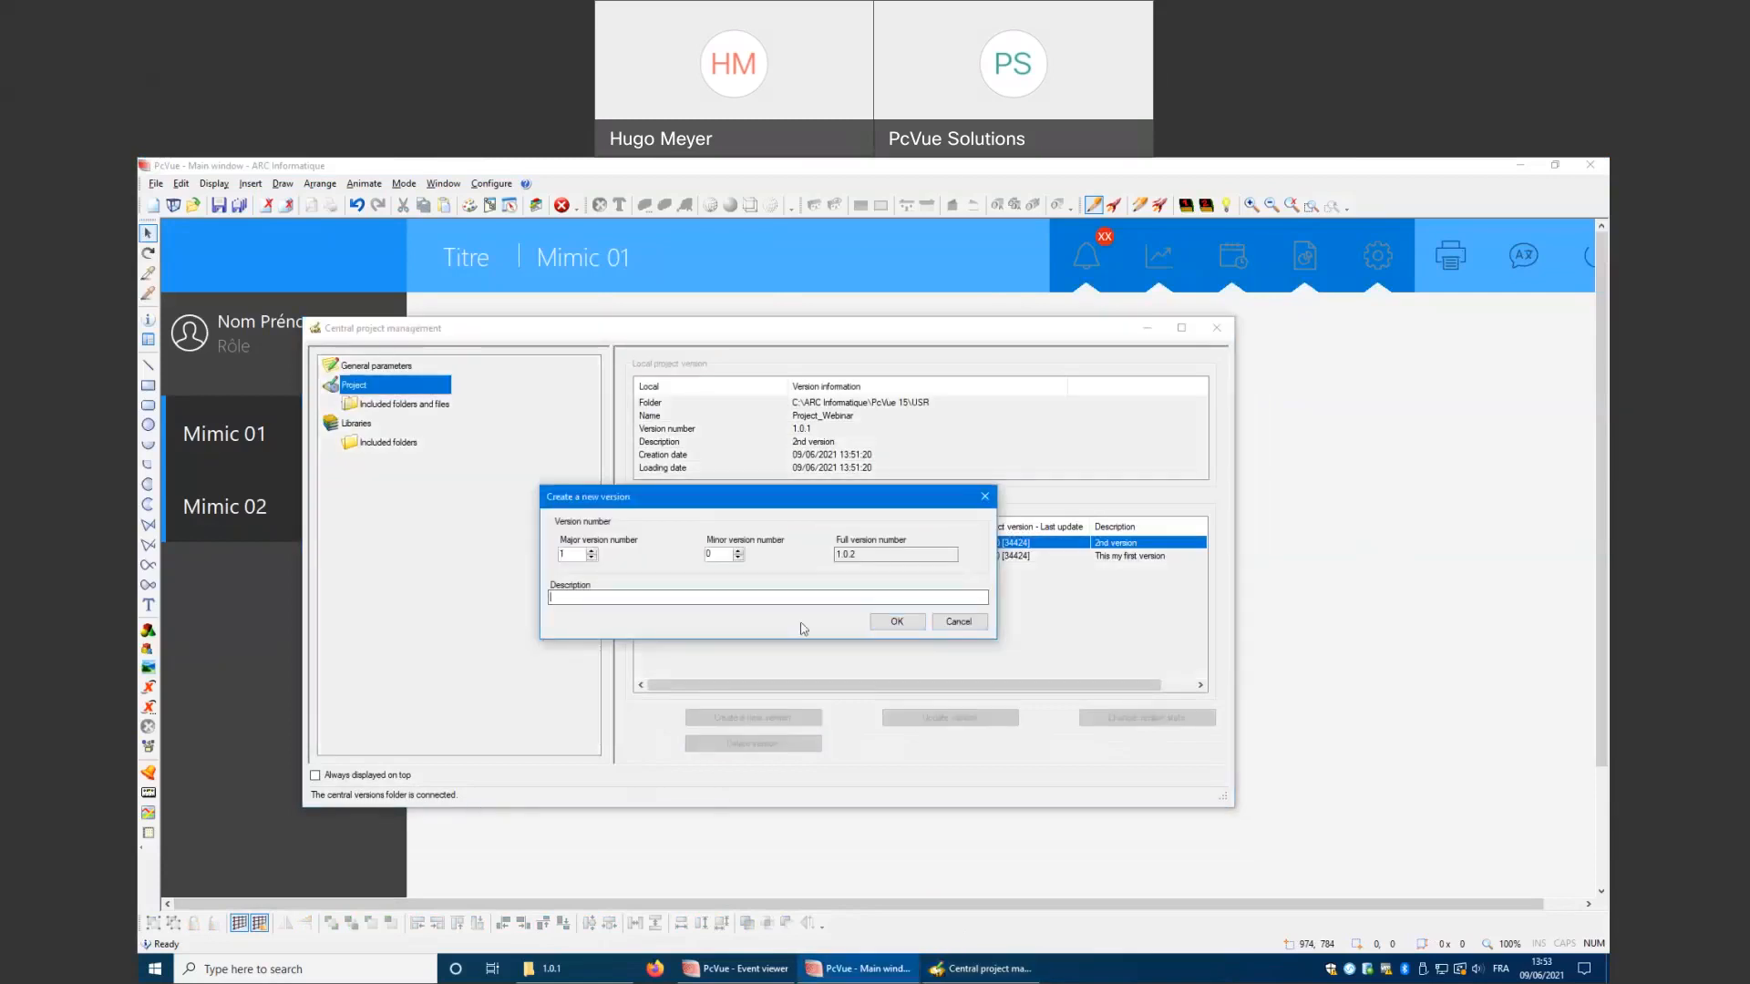
click(897, 623)
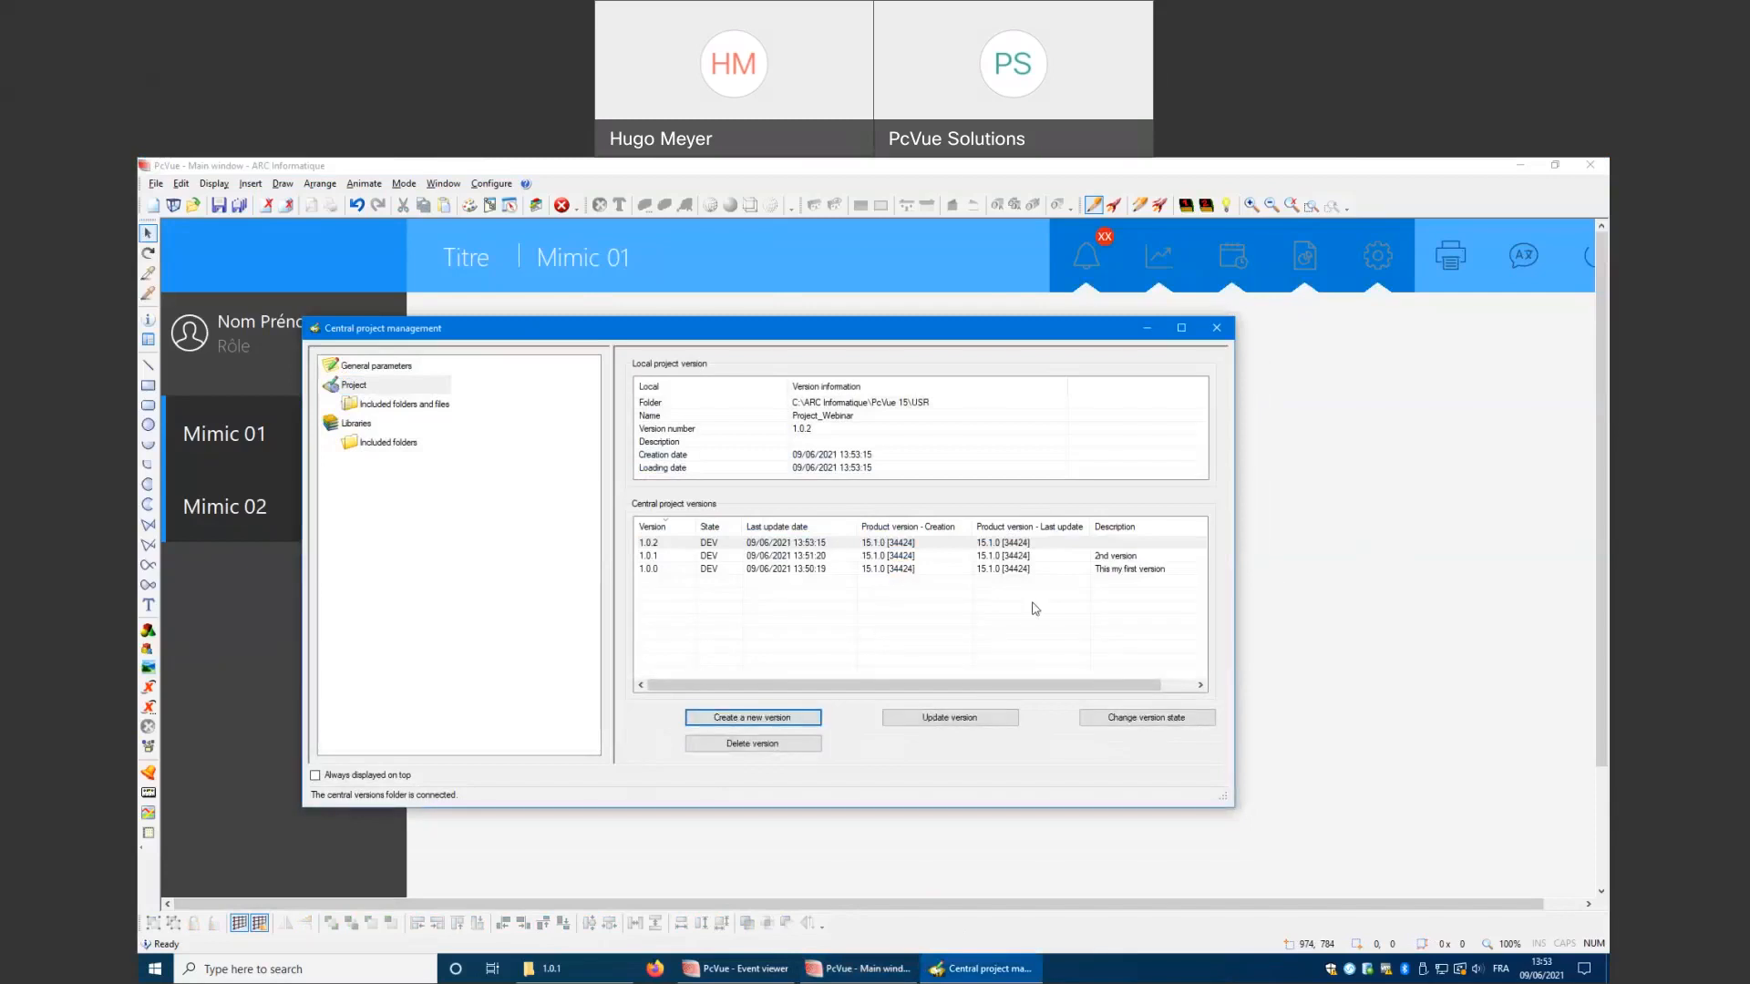
Duplicate the second rectangle with its label directly to the right of it in Mimic 01
click(1281, 587)
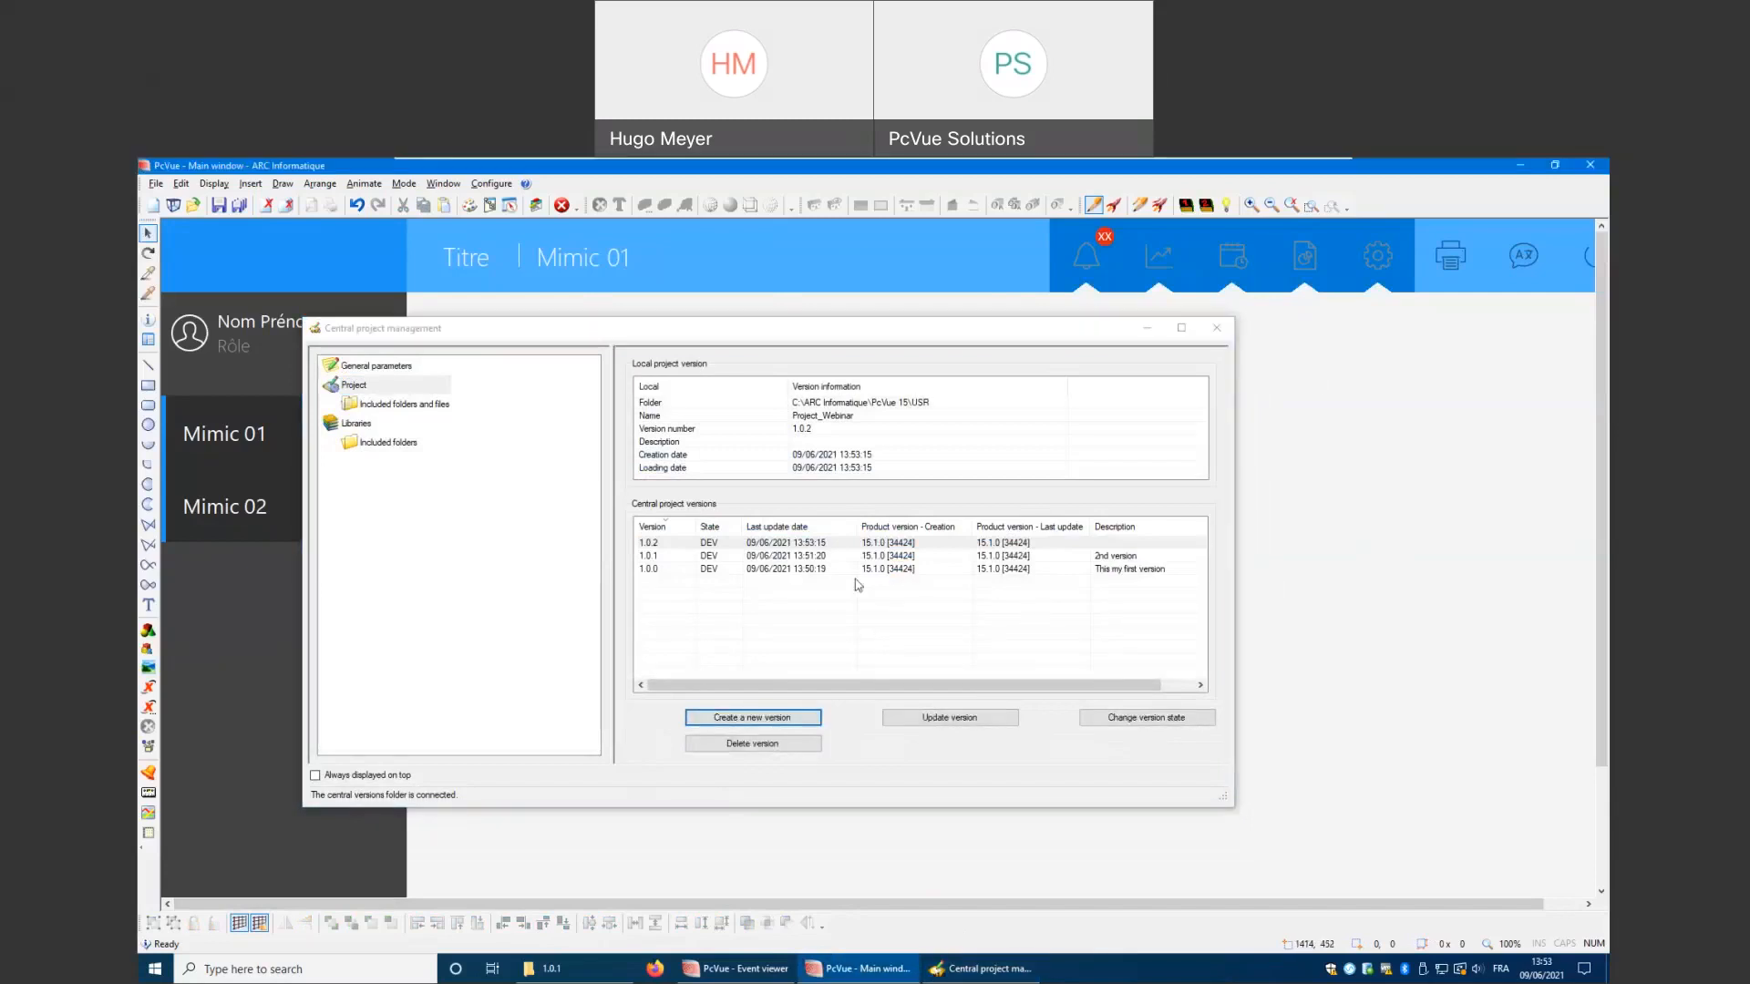
click(1146, 329)
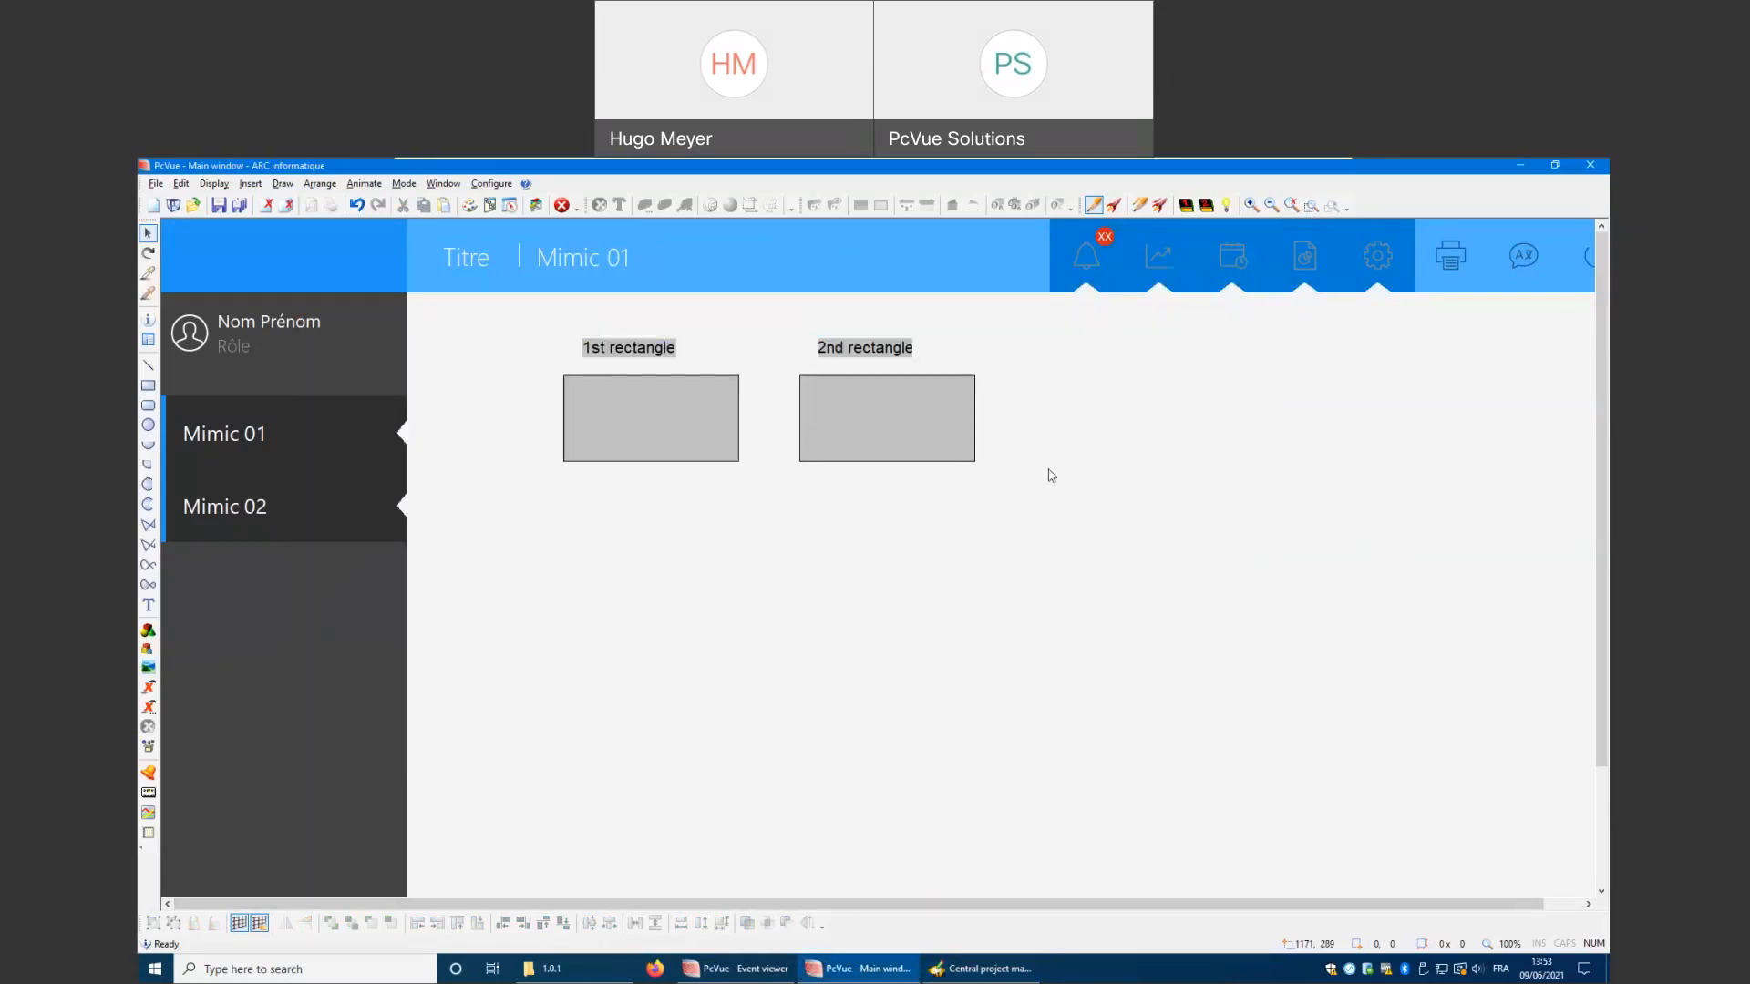
drag(1000, 518, 783, 329)
drag(882, 415, 1124, 421)
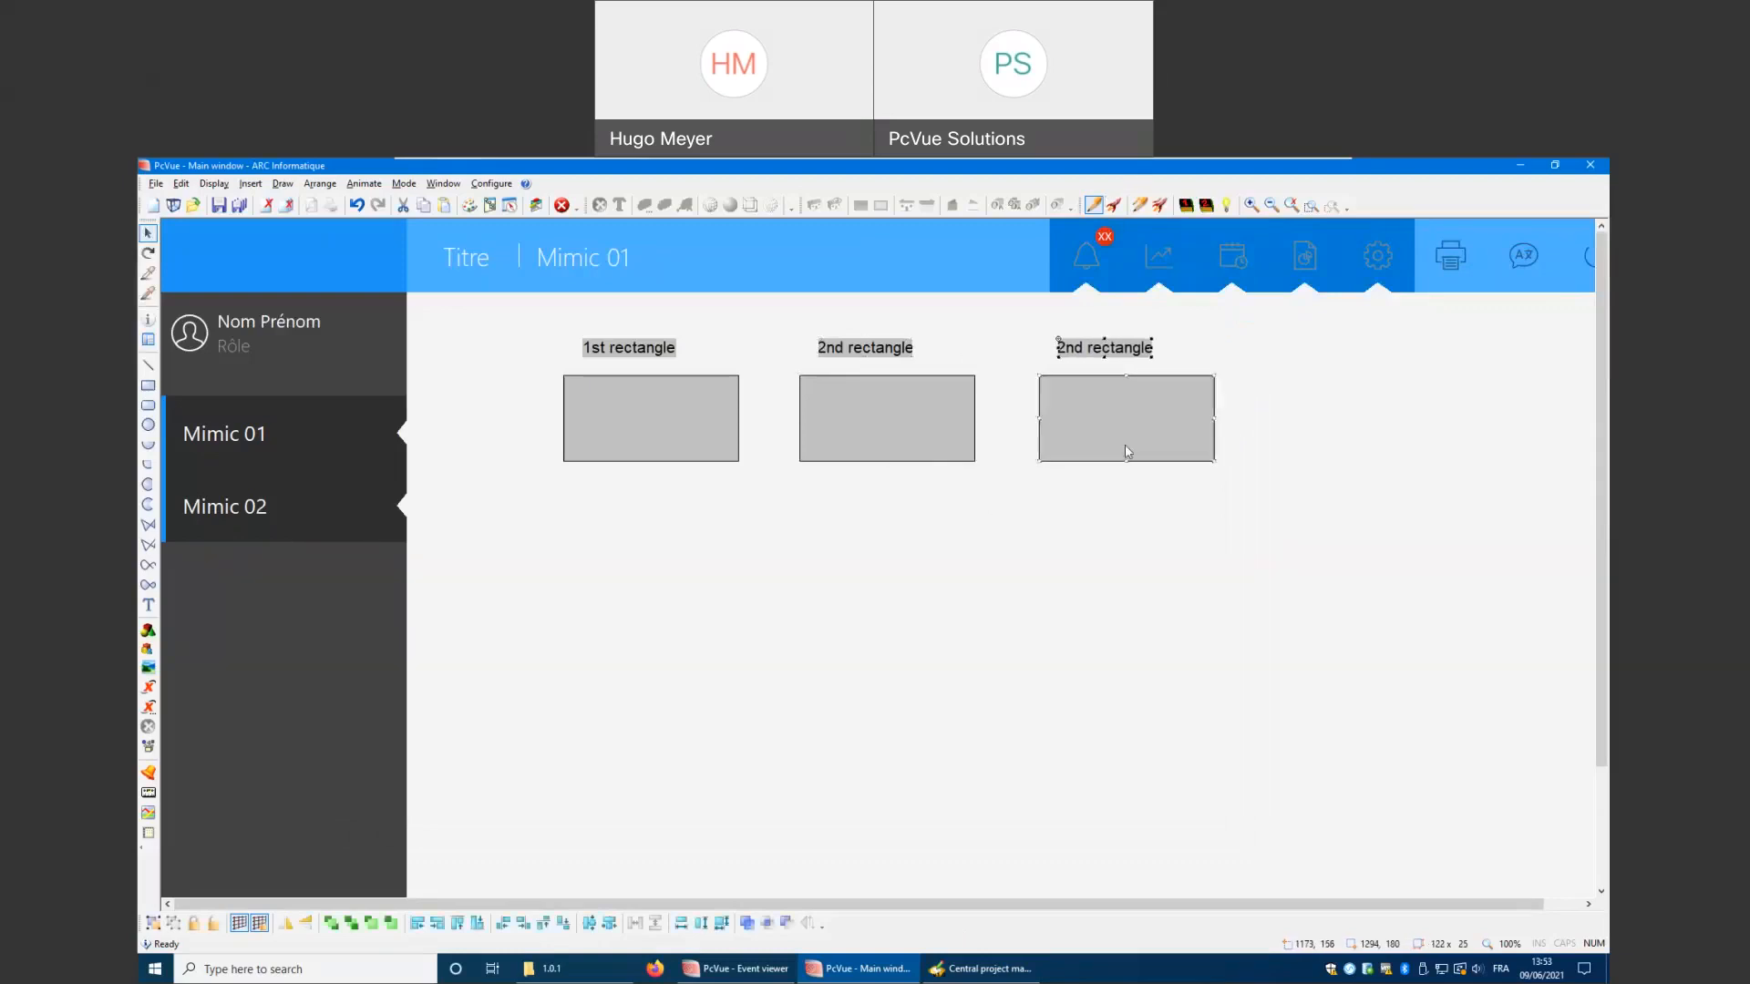
Change the label text of the newly copied rectangle in Mimic 01 to "3rd rectangle"
double_click(1079, 355)
drag(771, 507, 706, 514)
text(3rd rectangle)
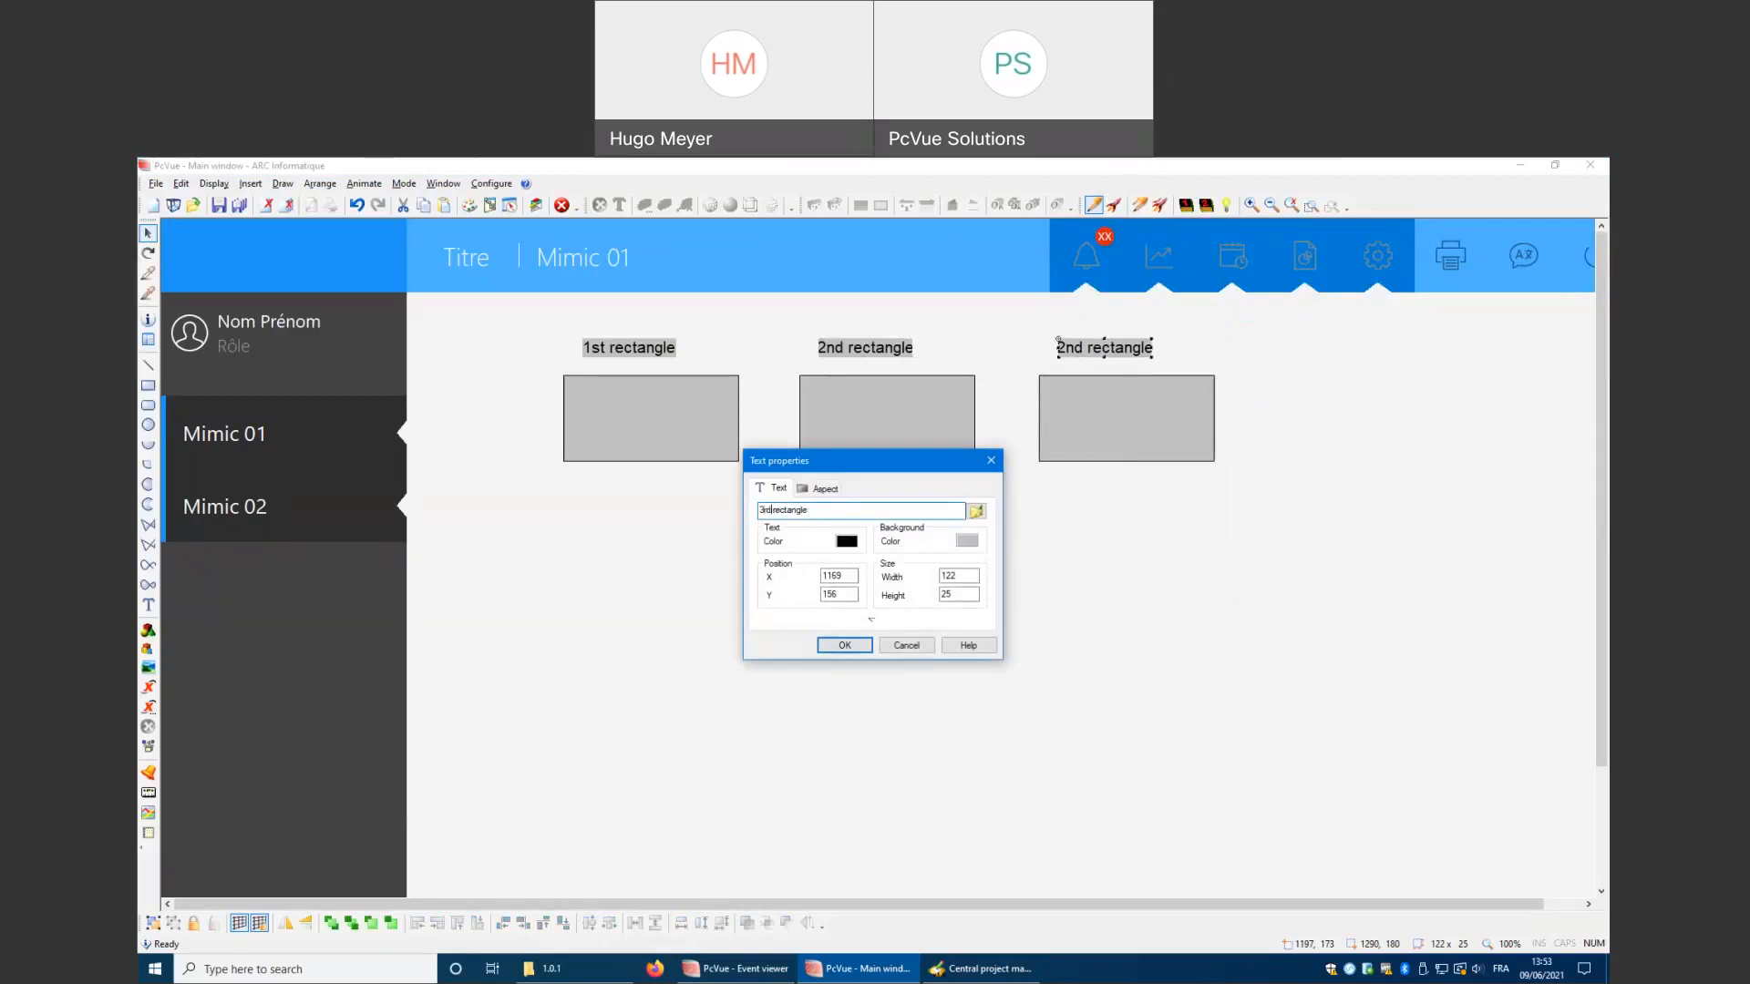
click(845, 647)
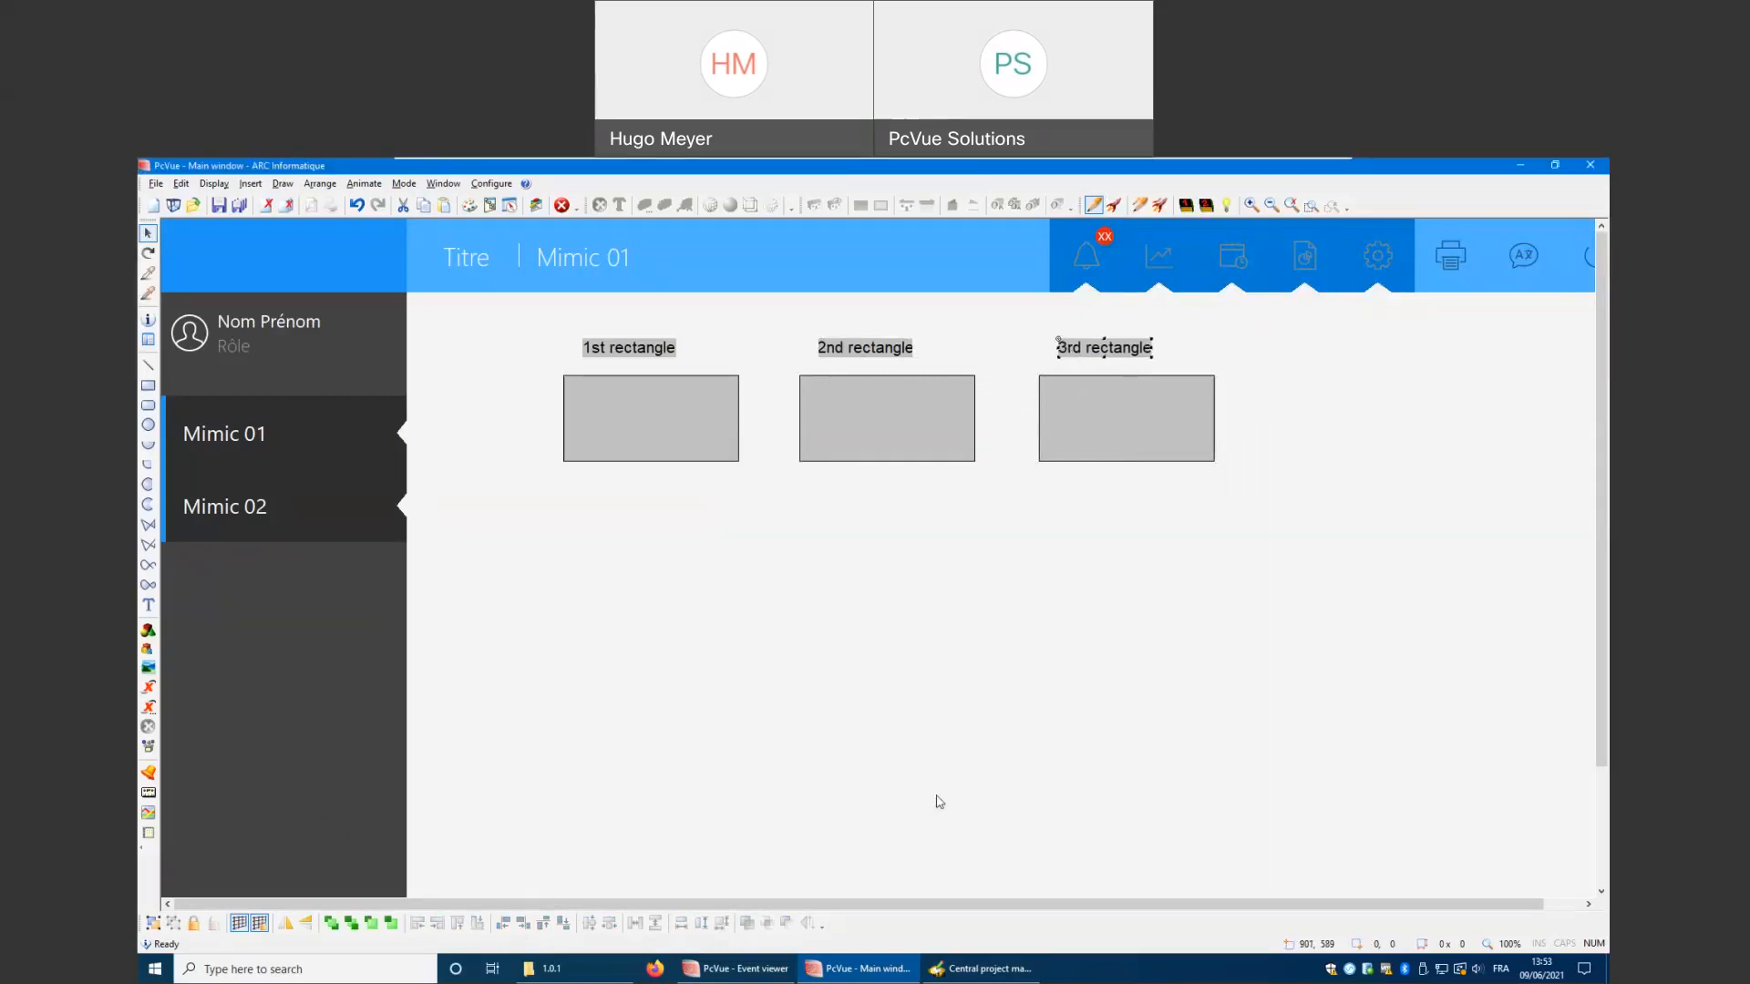
Create a new central version 1.0.3 of the project with an empty description
click(981, 968)
click(784, 717)
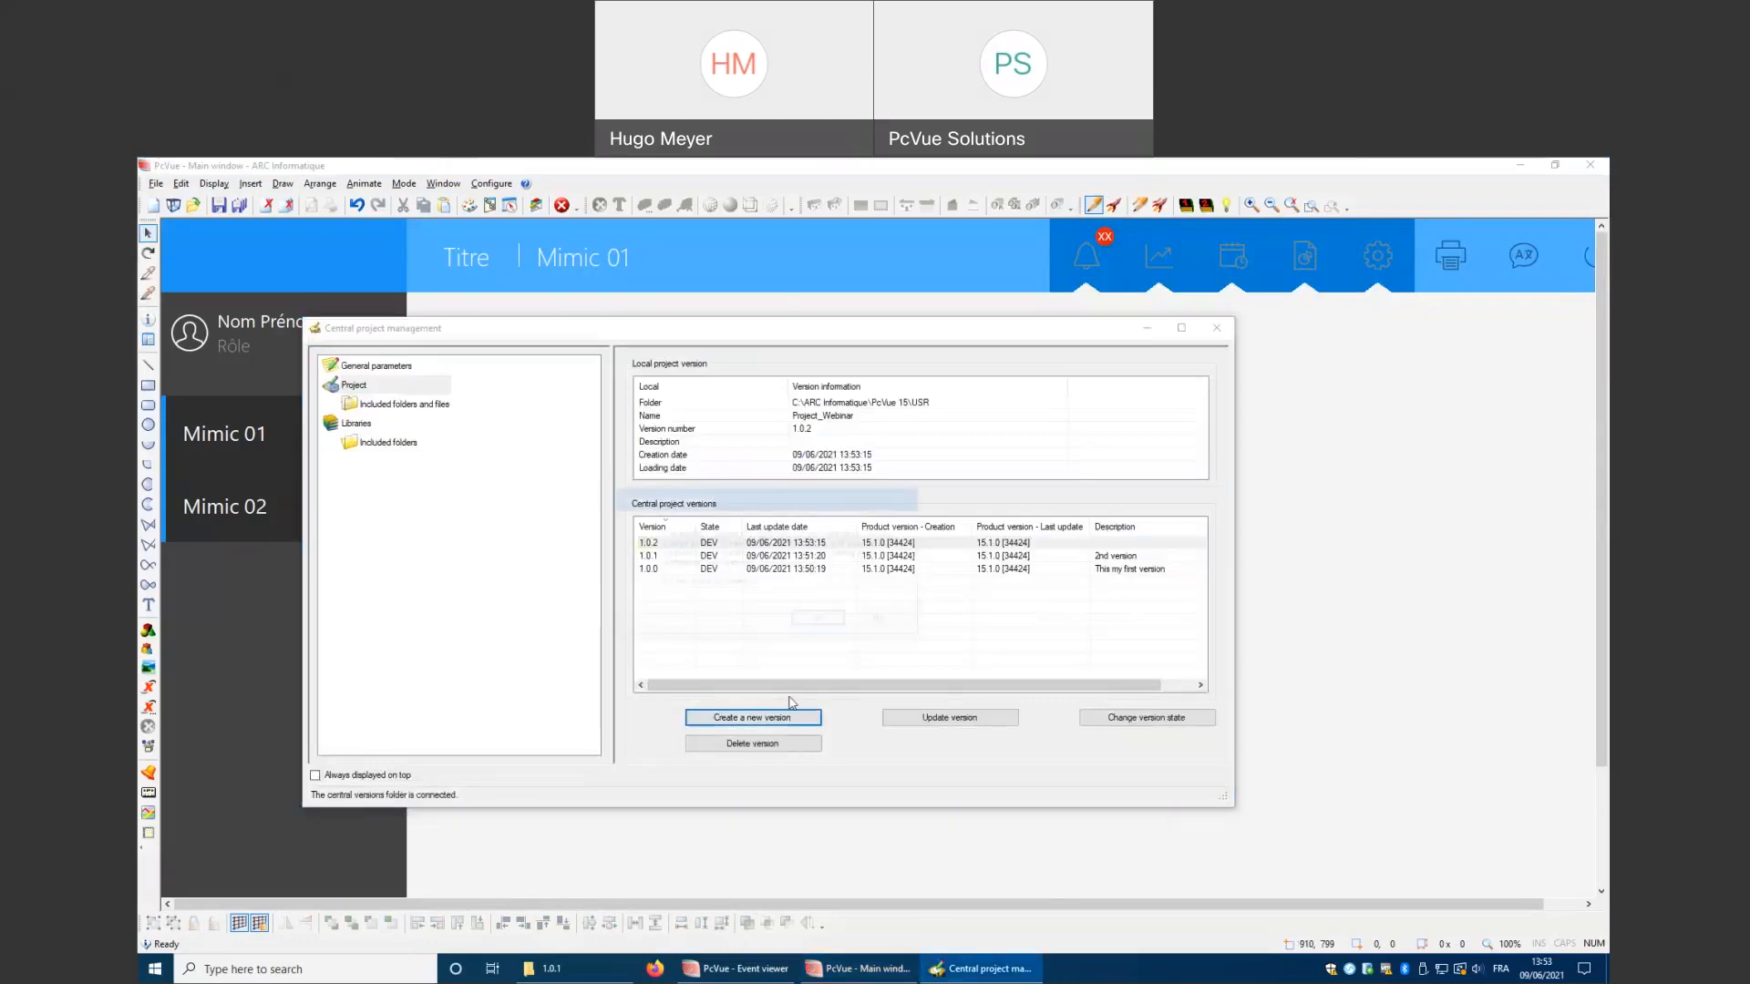
click(821, 622)
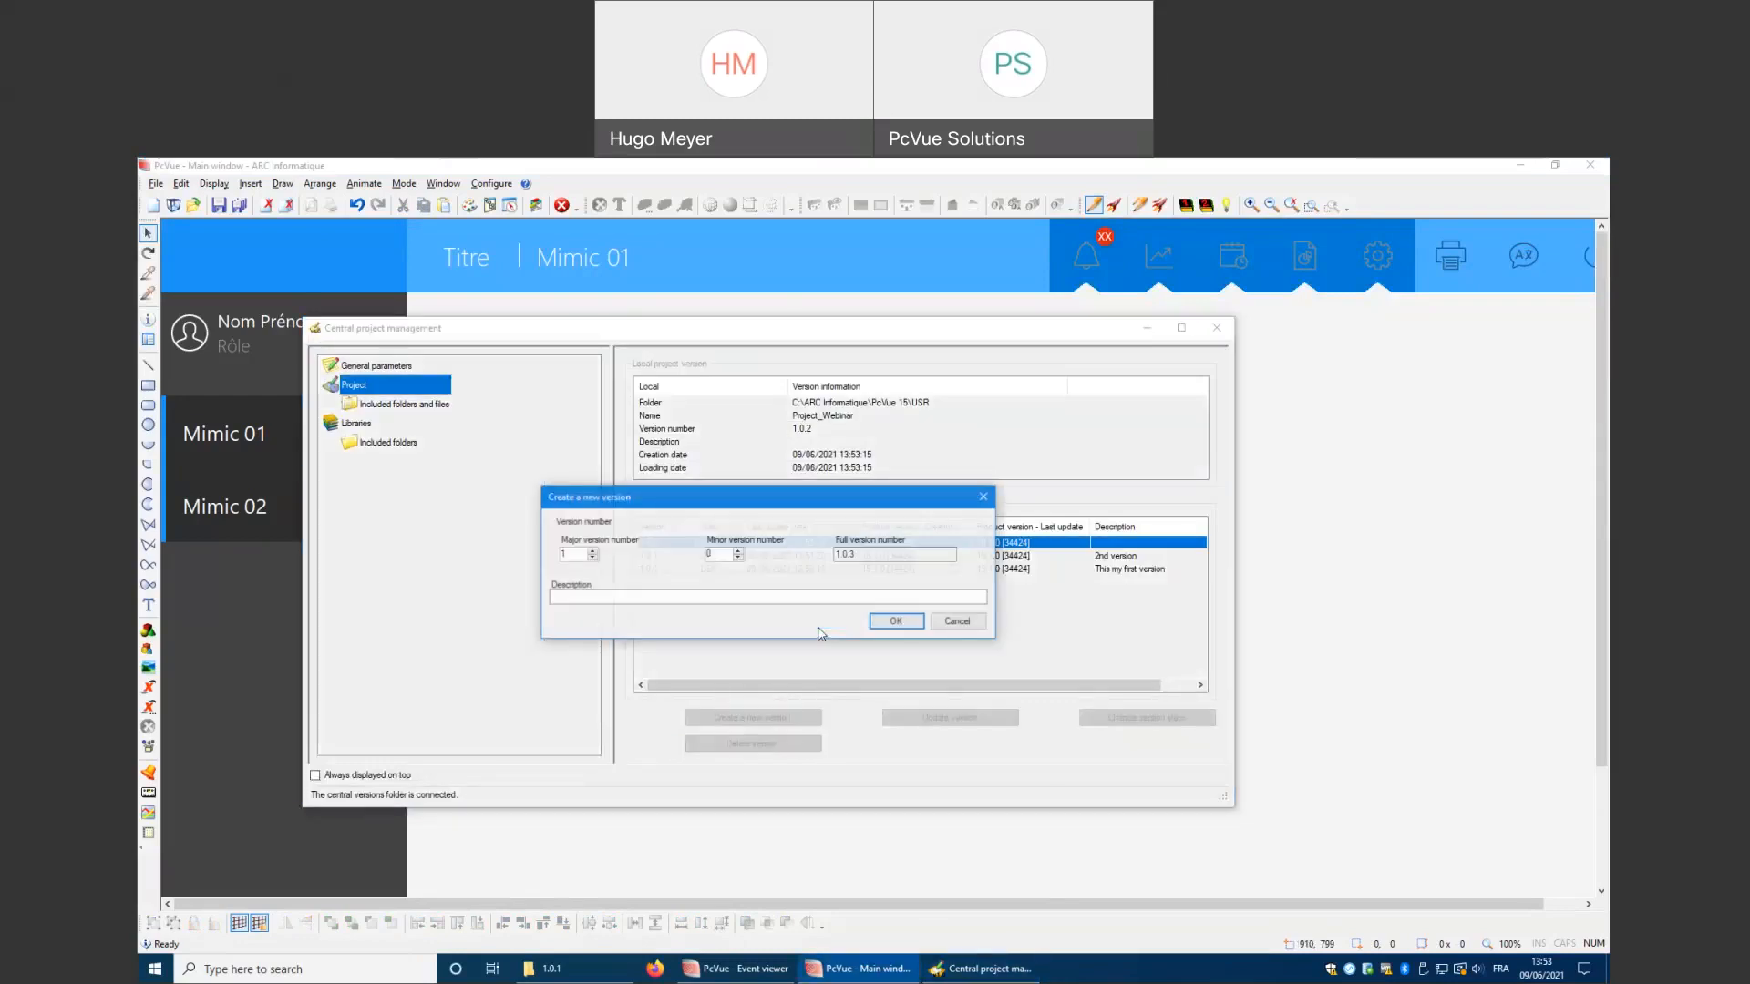
click(896, 623)
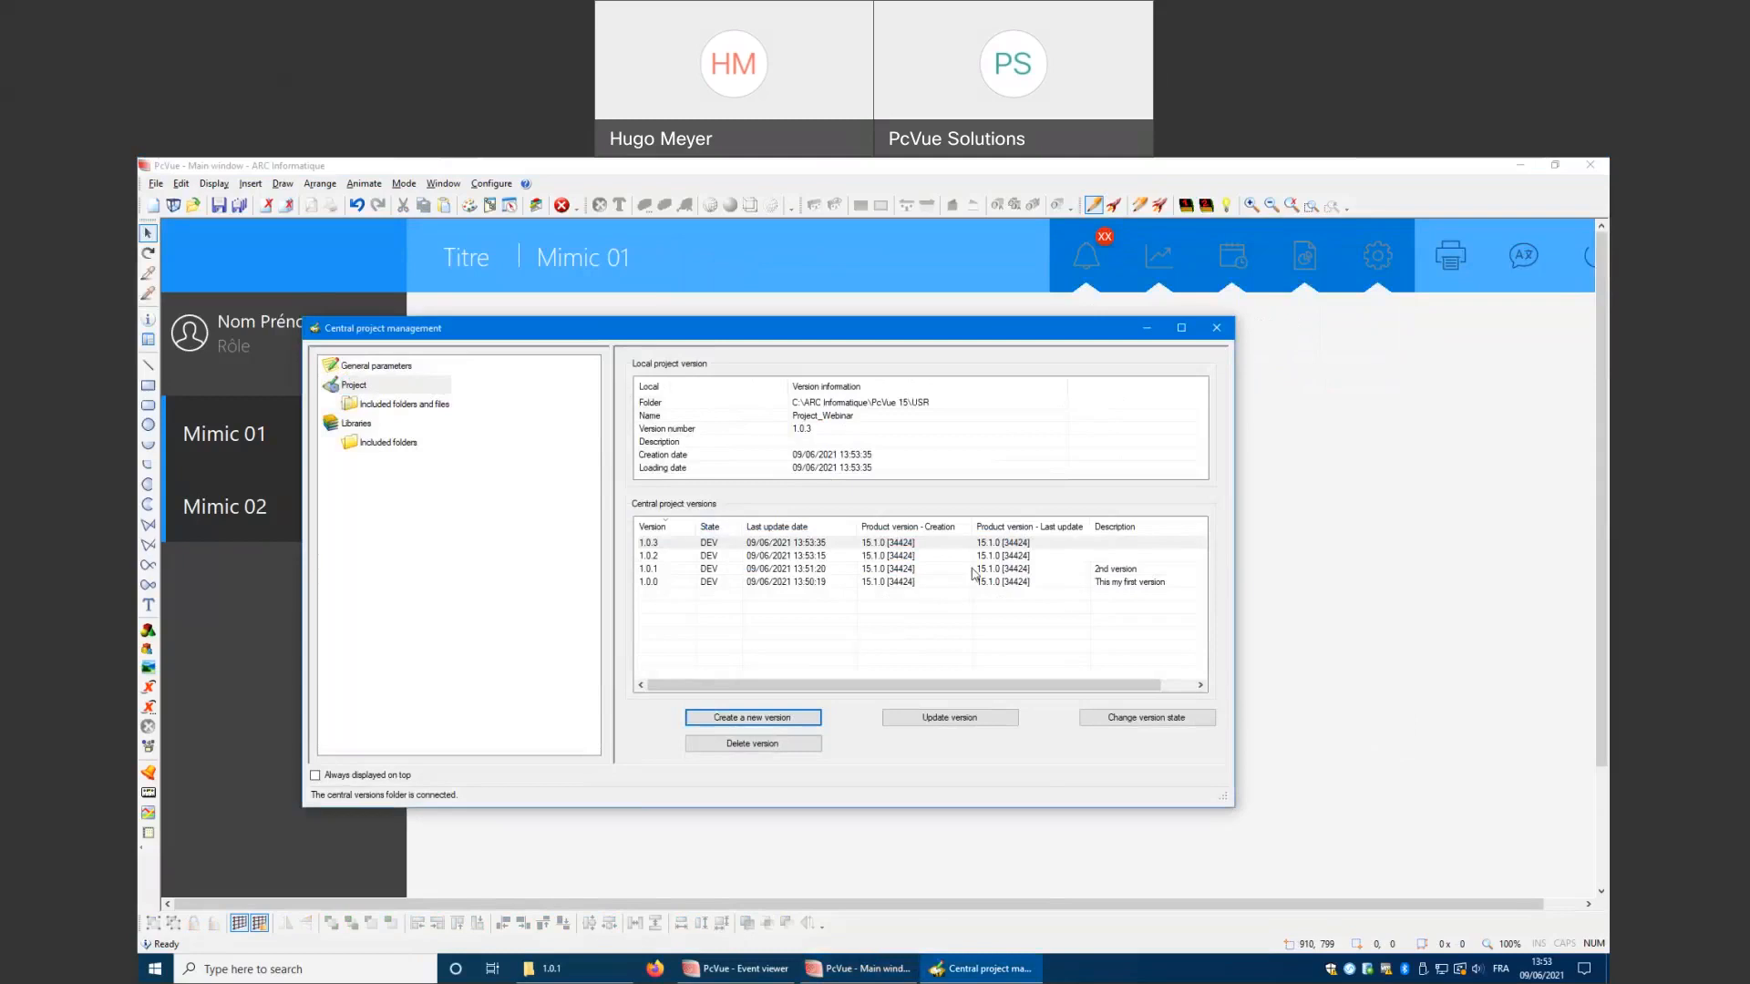
Change the state of central project version 1.0.1 to Pre-reference (PREREF)
click(677, 568)
double_click(678, 571)
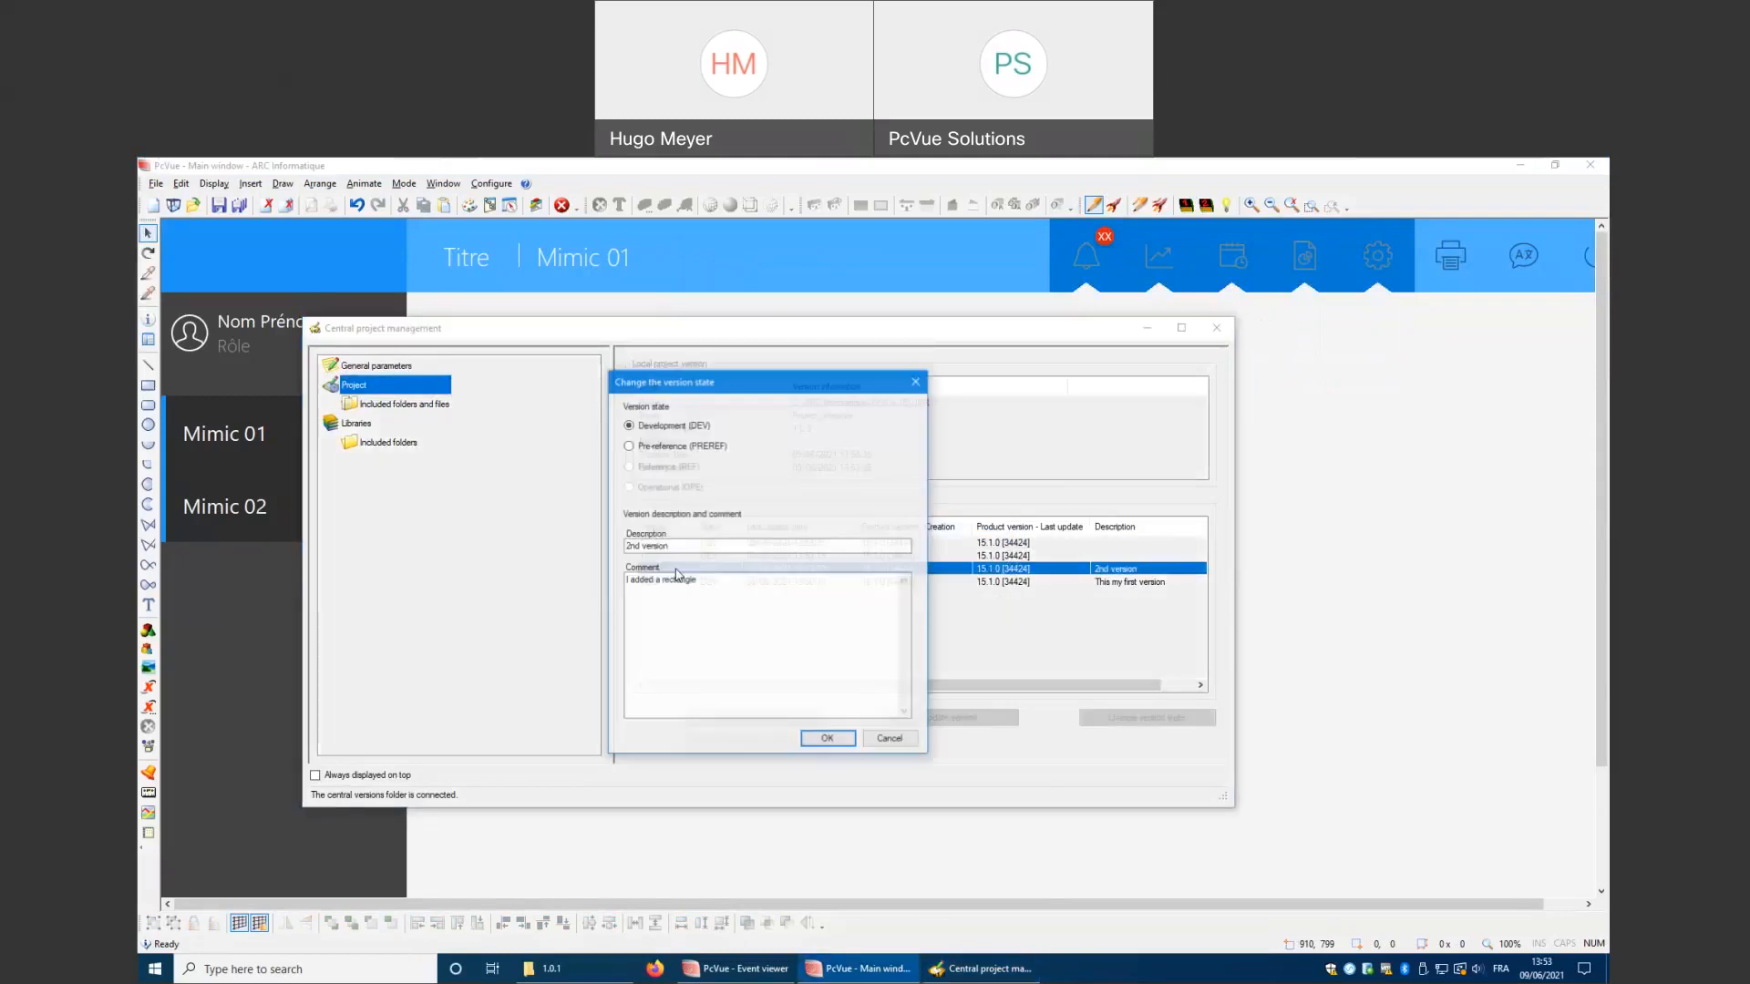
click(667, 447)
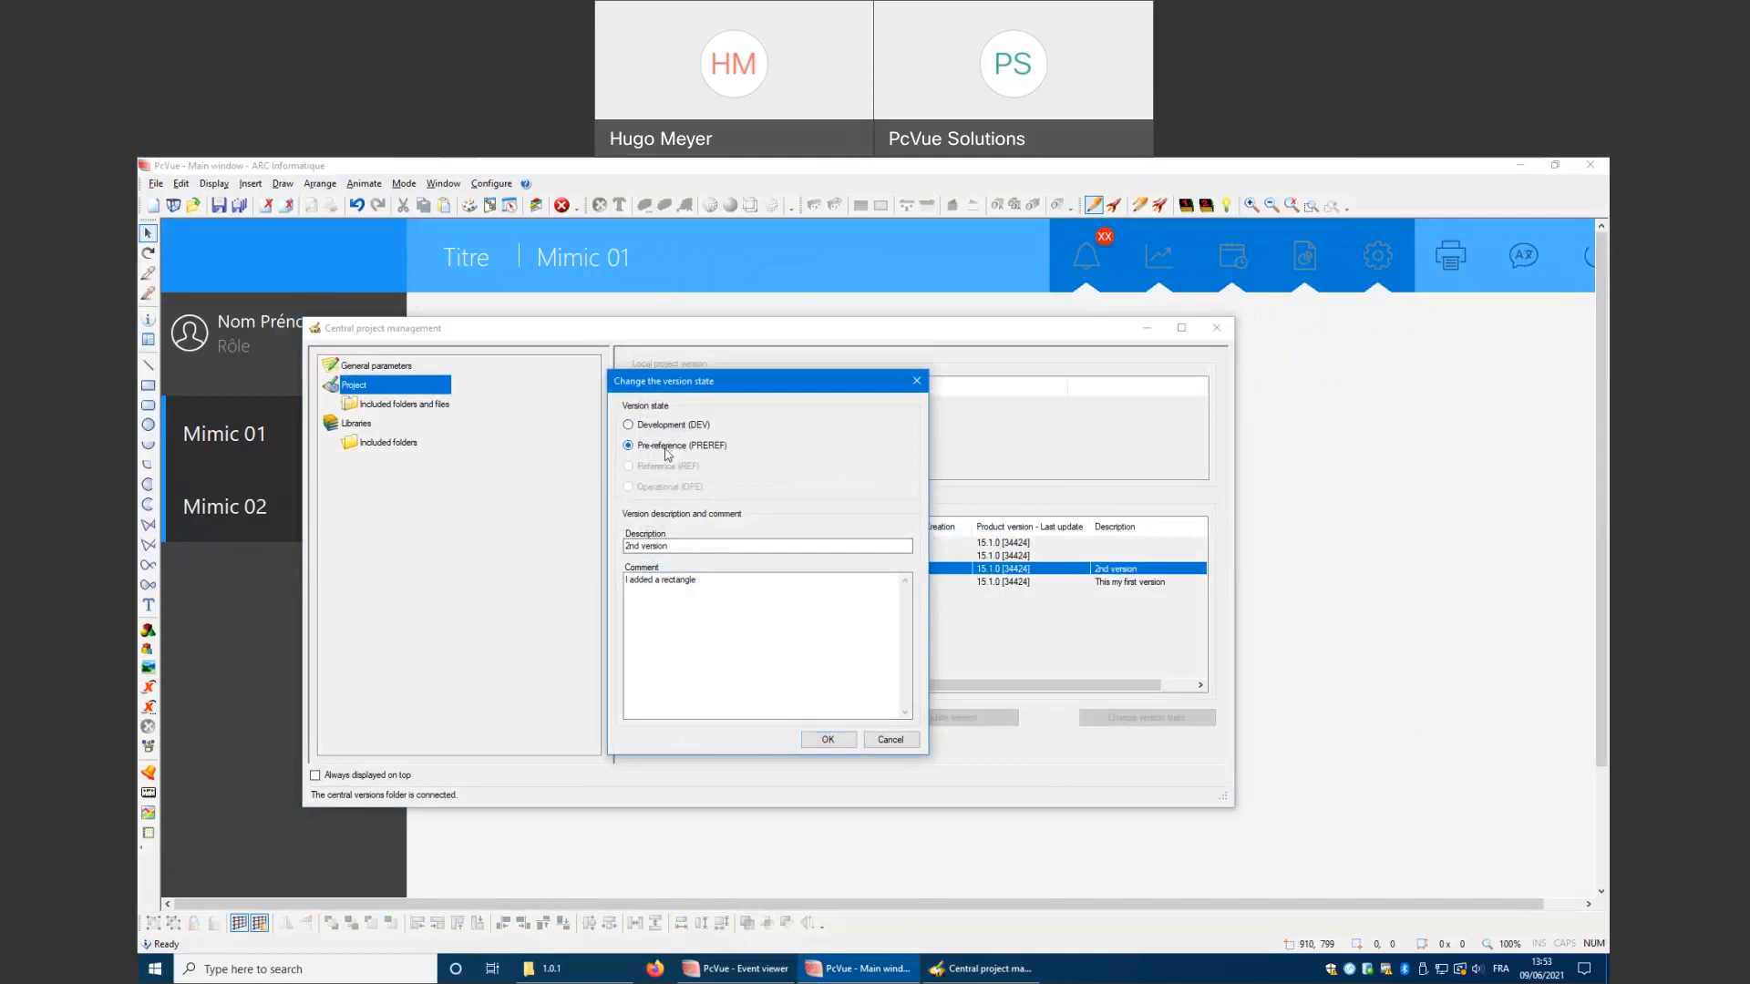
drag(716, 389, 1107, 395)
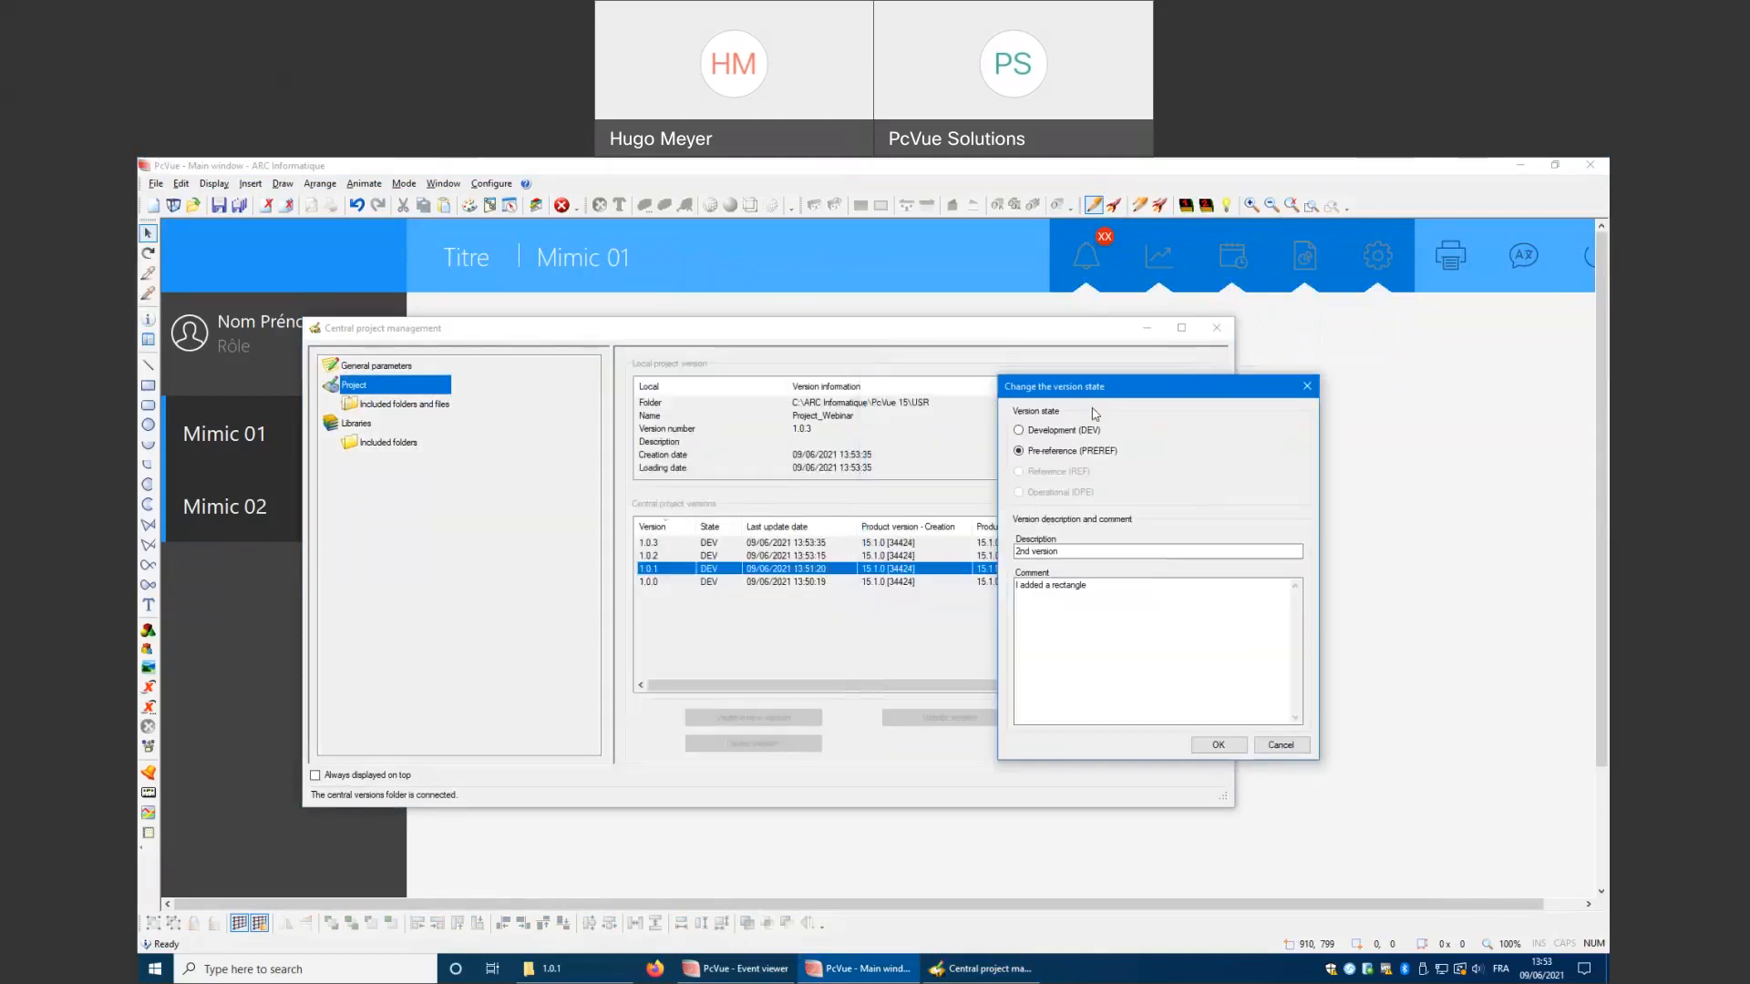
click(1230, 741)
Promote central project version 1.0.1 to the Reference (REF) state
double_click(729, 571)
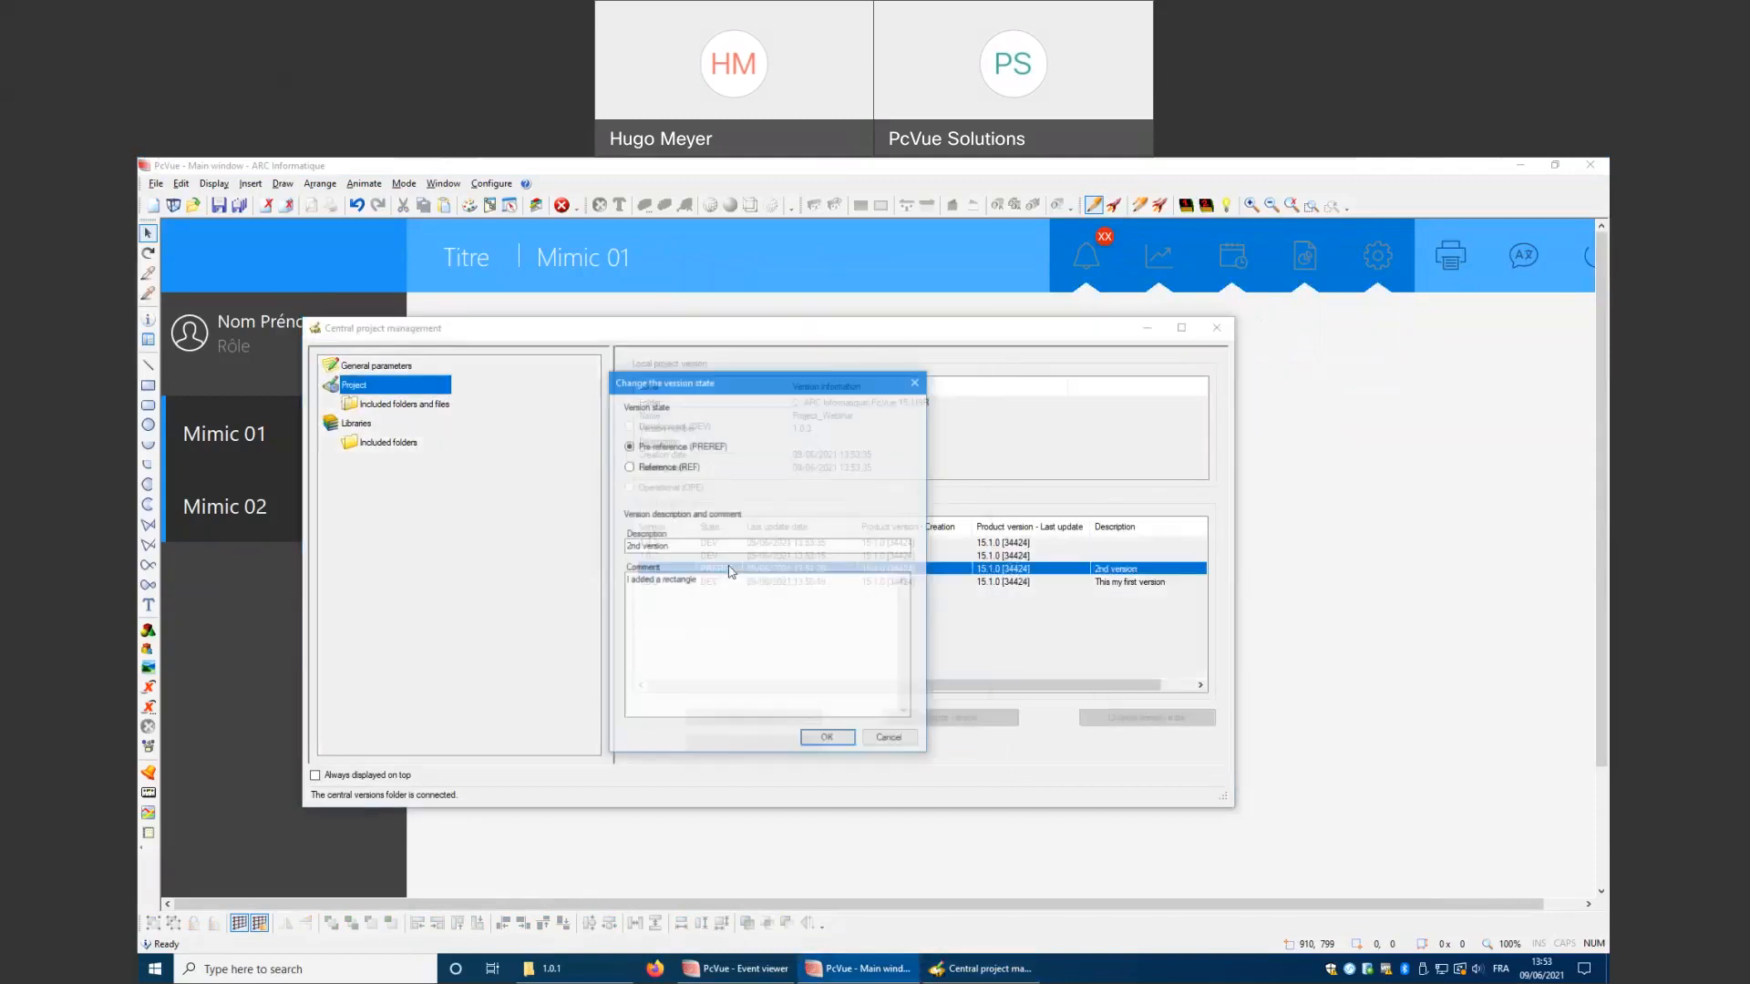
click(679, 470)
click(825, 739)
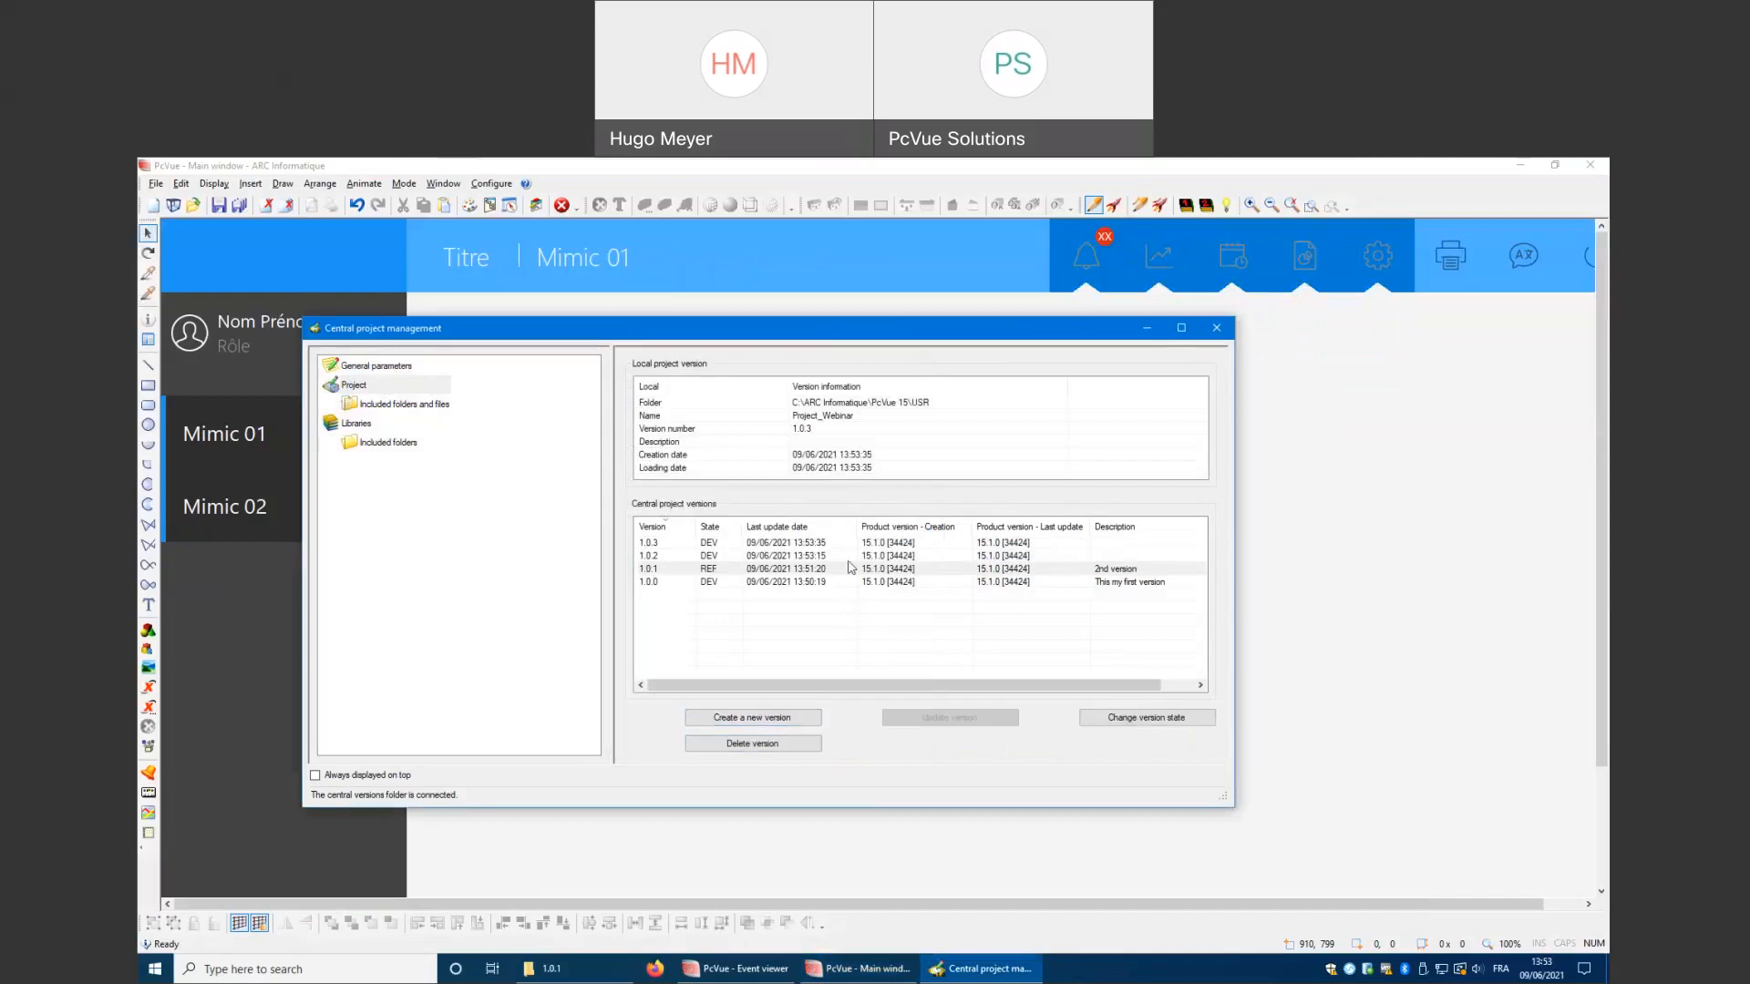
Set the state of central project version 1.0.3 to Pre-reference (PREREF)
click(731, 545)
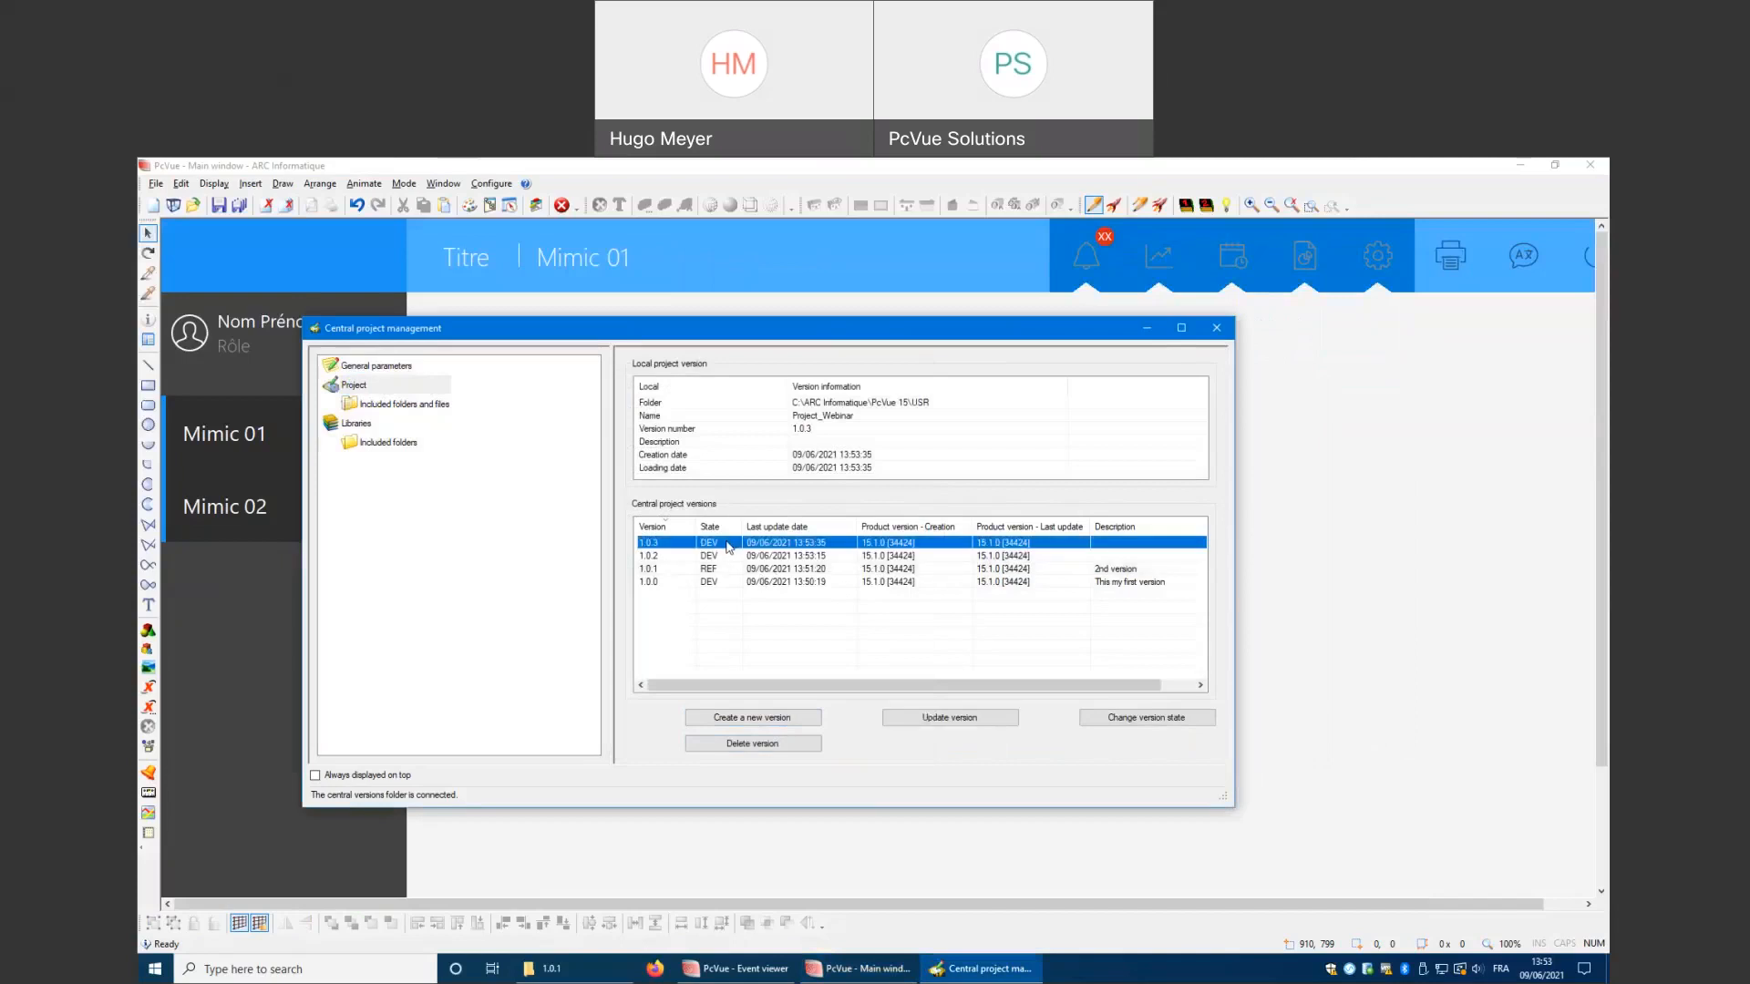
double_click(730, 545)
click(688, 447)
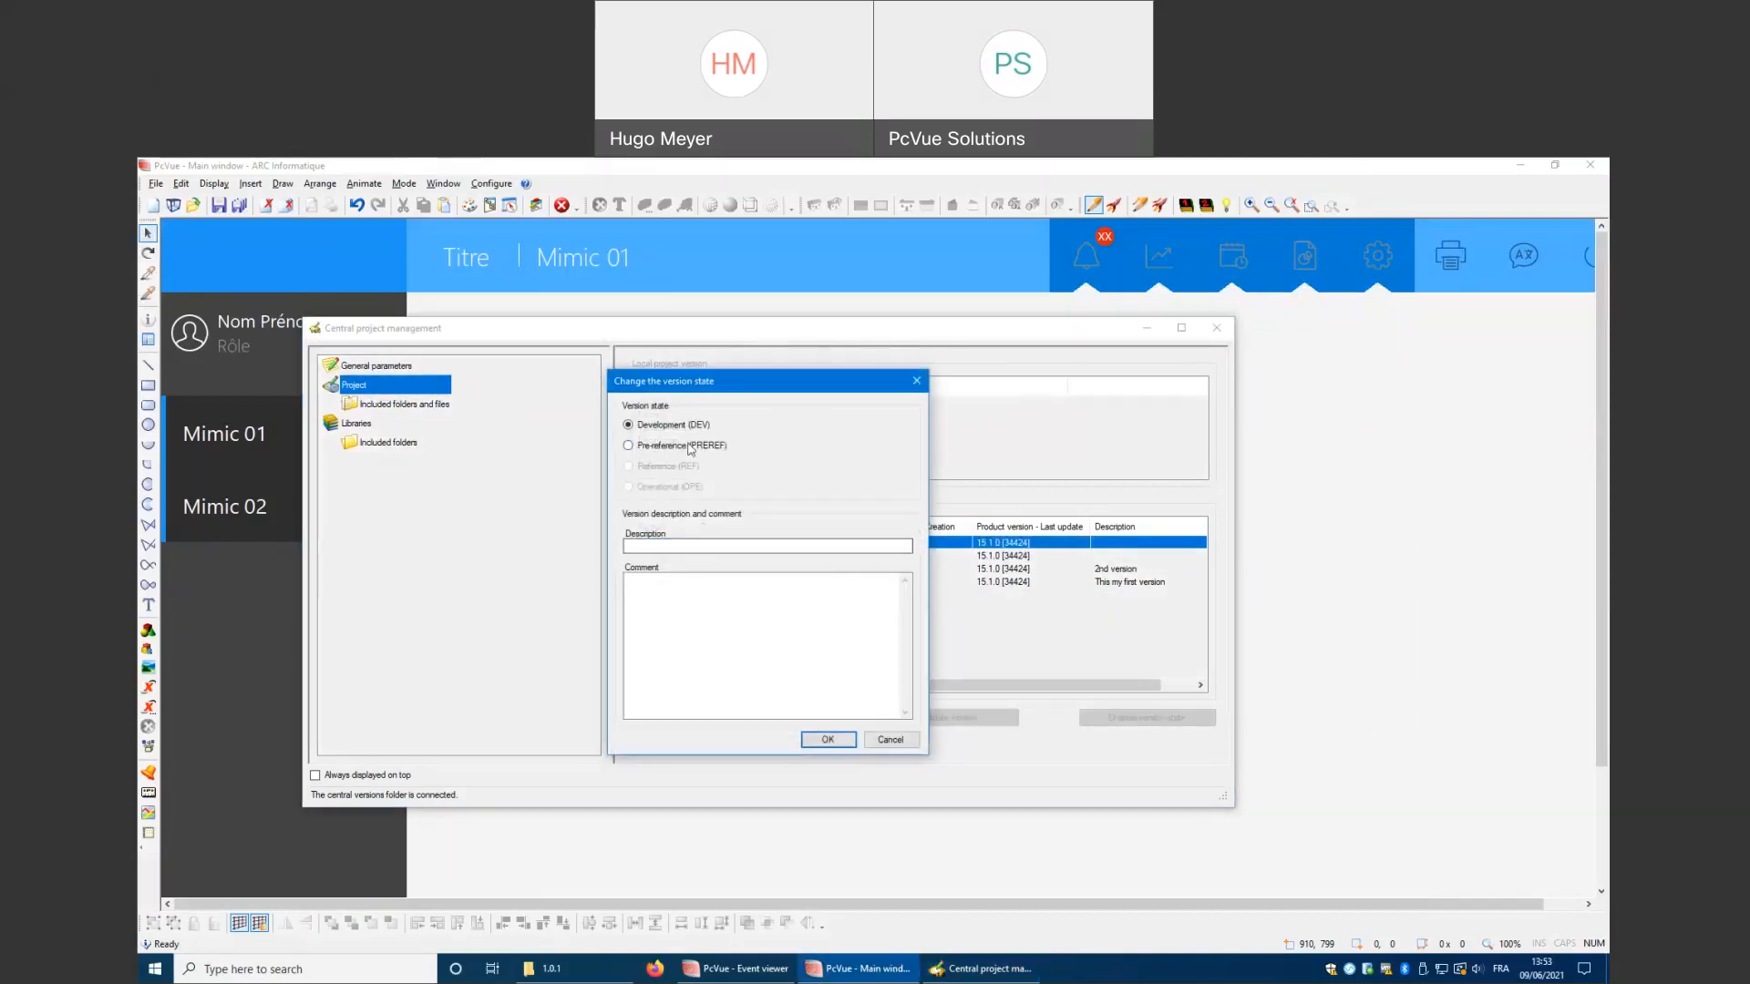
click(826, 739)
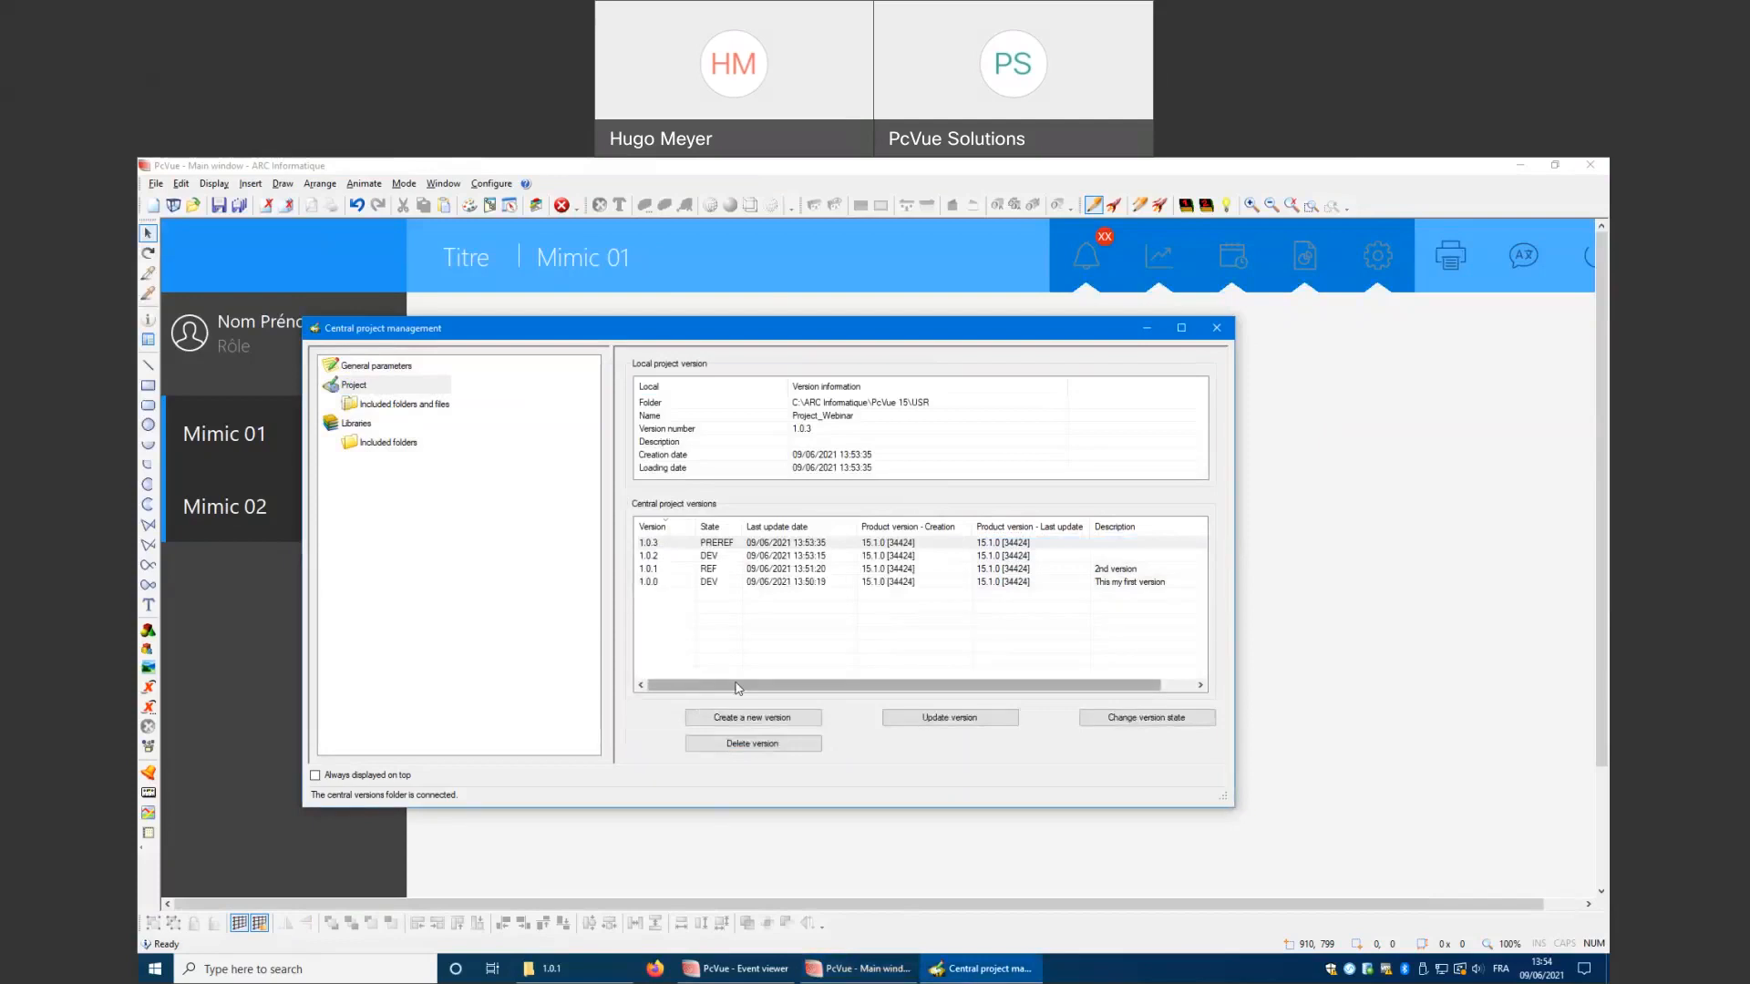
Set the state of central project version 1.0.2 to Pre-reference (PREREF)
double_click(720, 557)
drag(674, 394, 1144, 354)
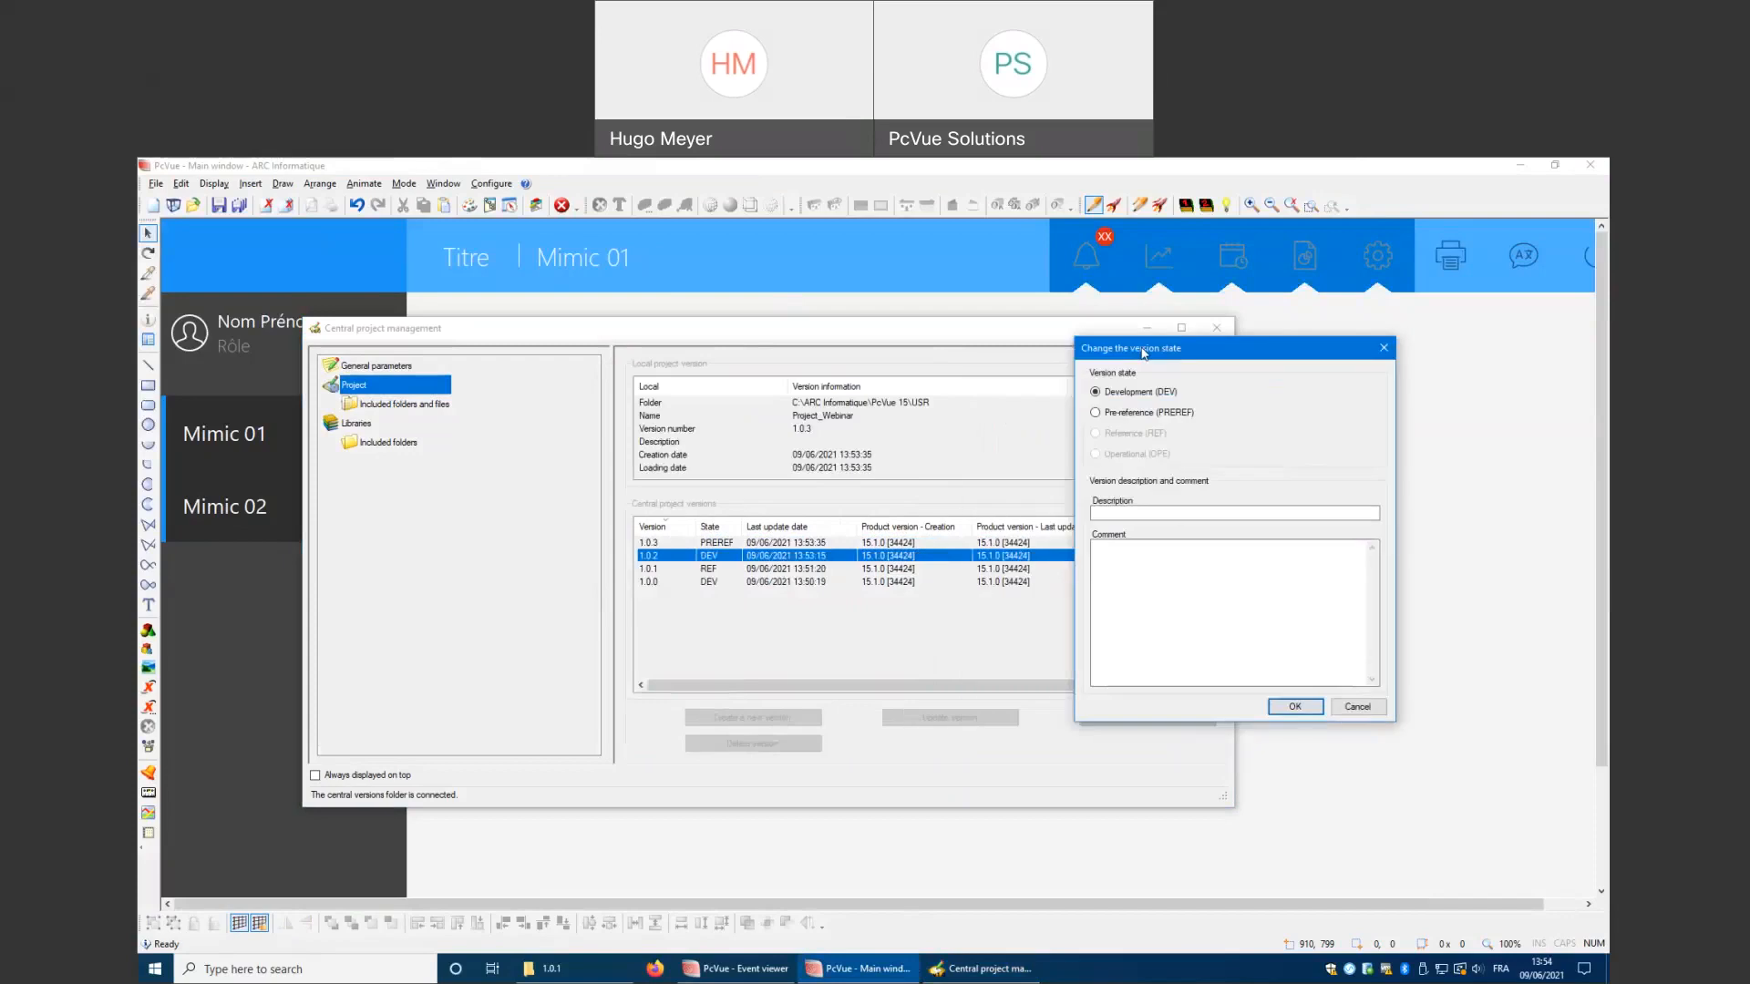
click(1151, 417)
click(1293, 706)
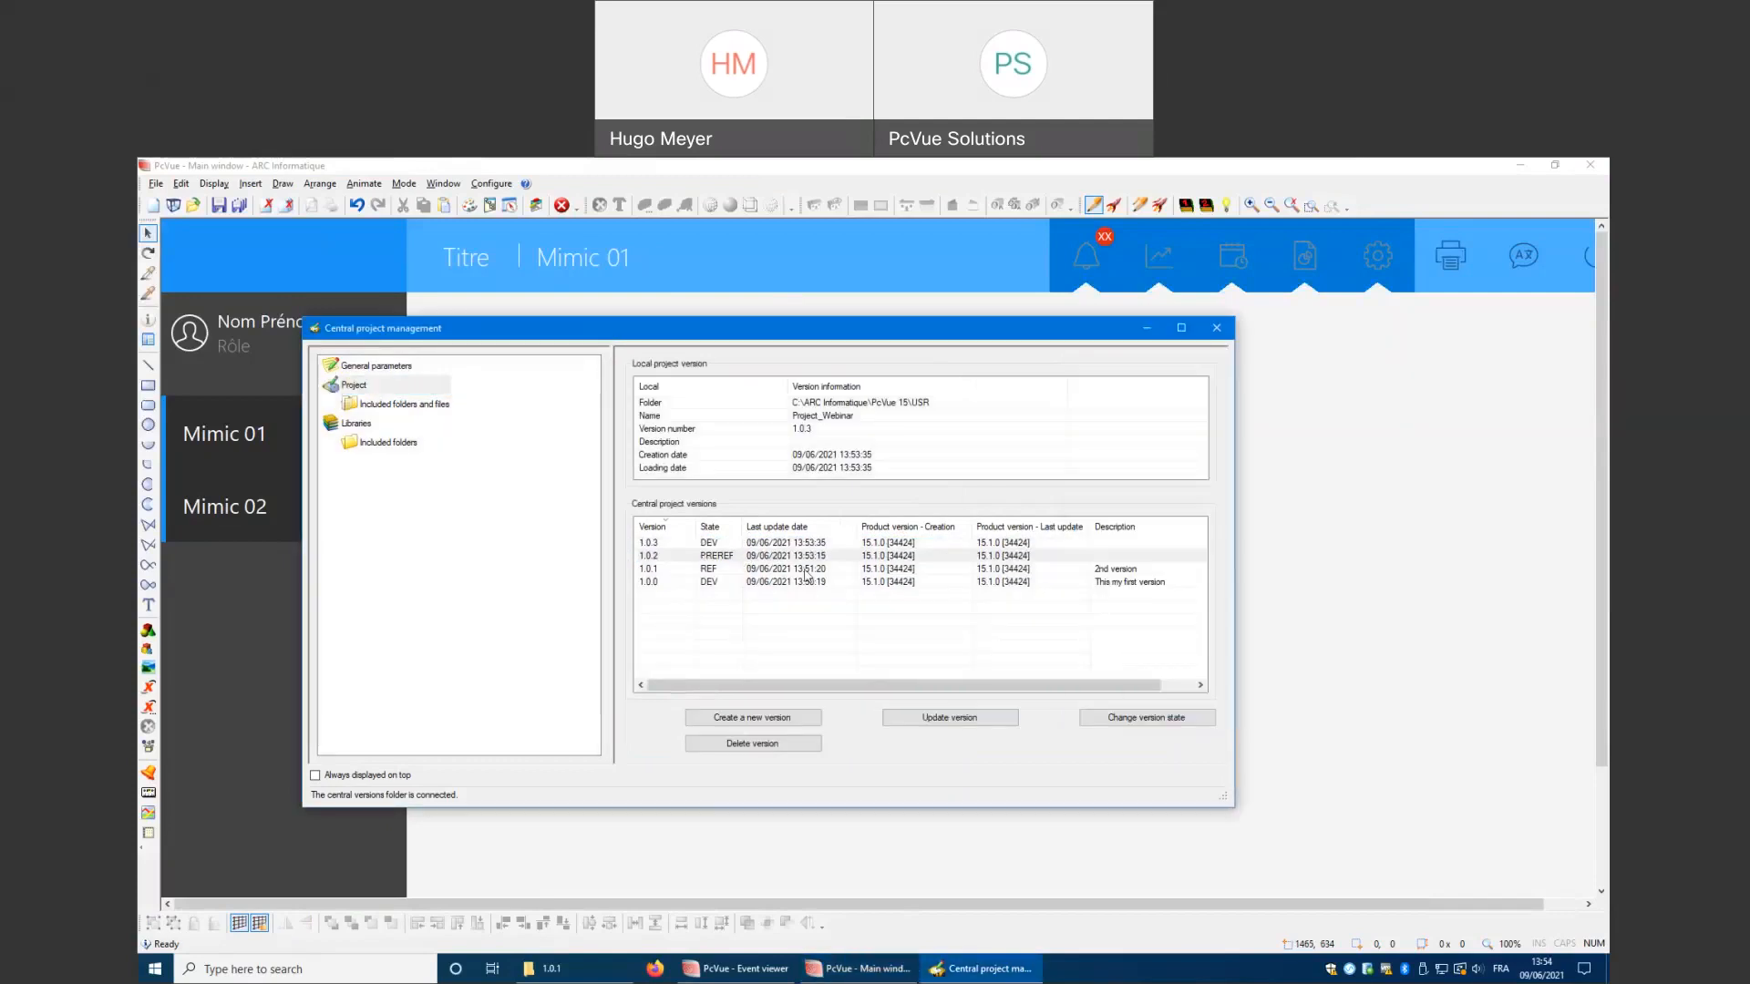
Promote central project version 1.0.2 to the Reference (REF) state and select version 1.0.1 in the list
click(724, 557)
drag(697, 381, 1191, 378)
click(1076, 474)
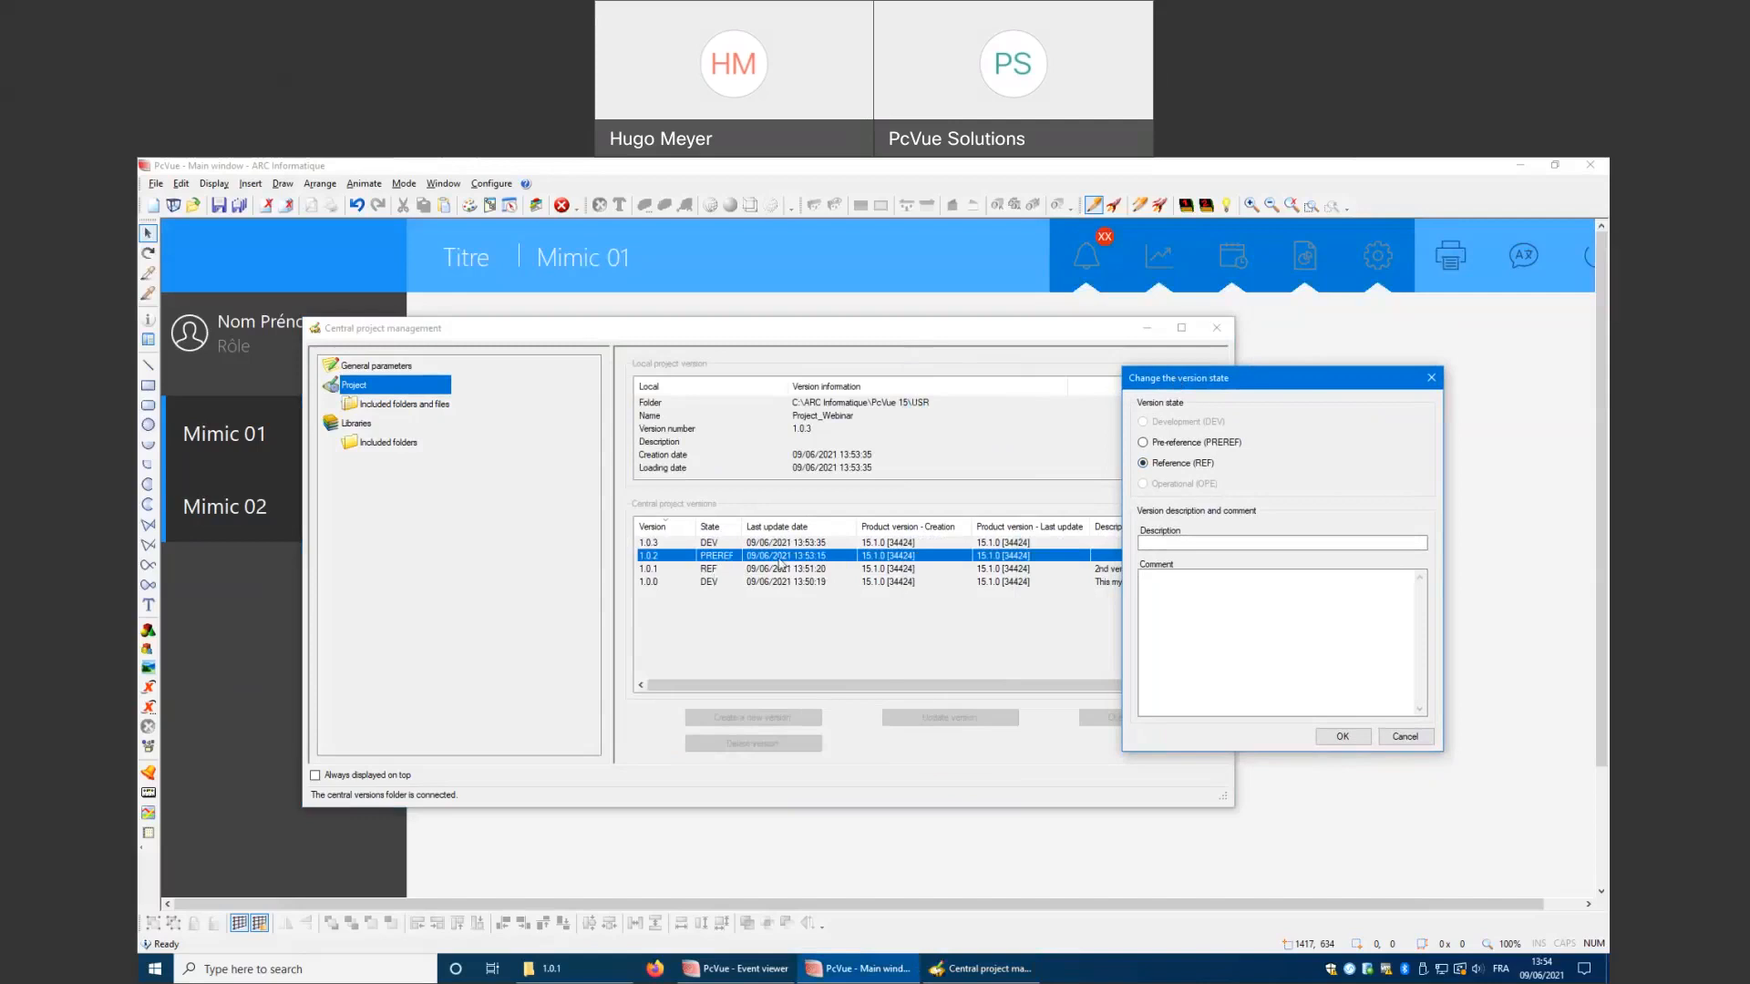
click(1339, 736)
click(711, 570)
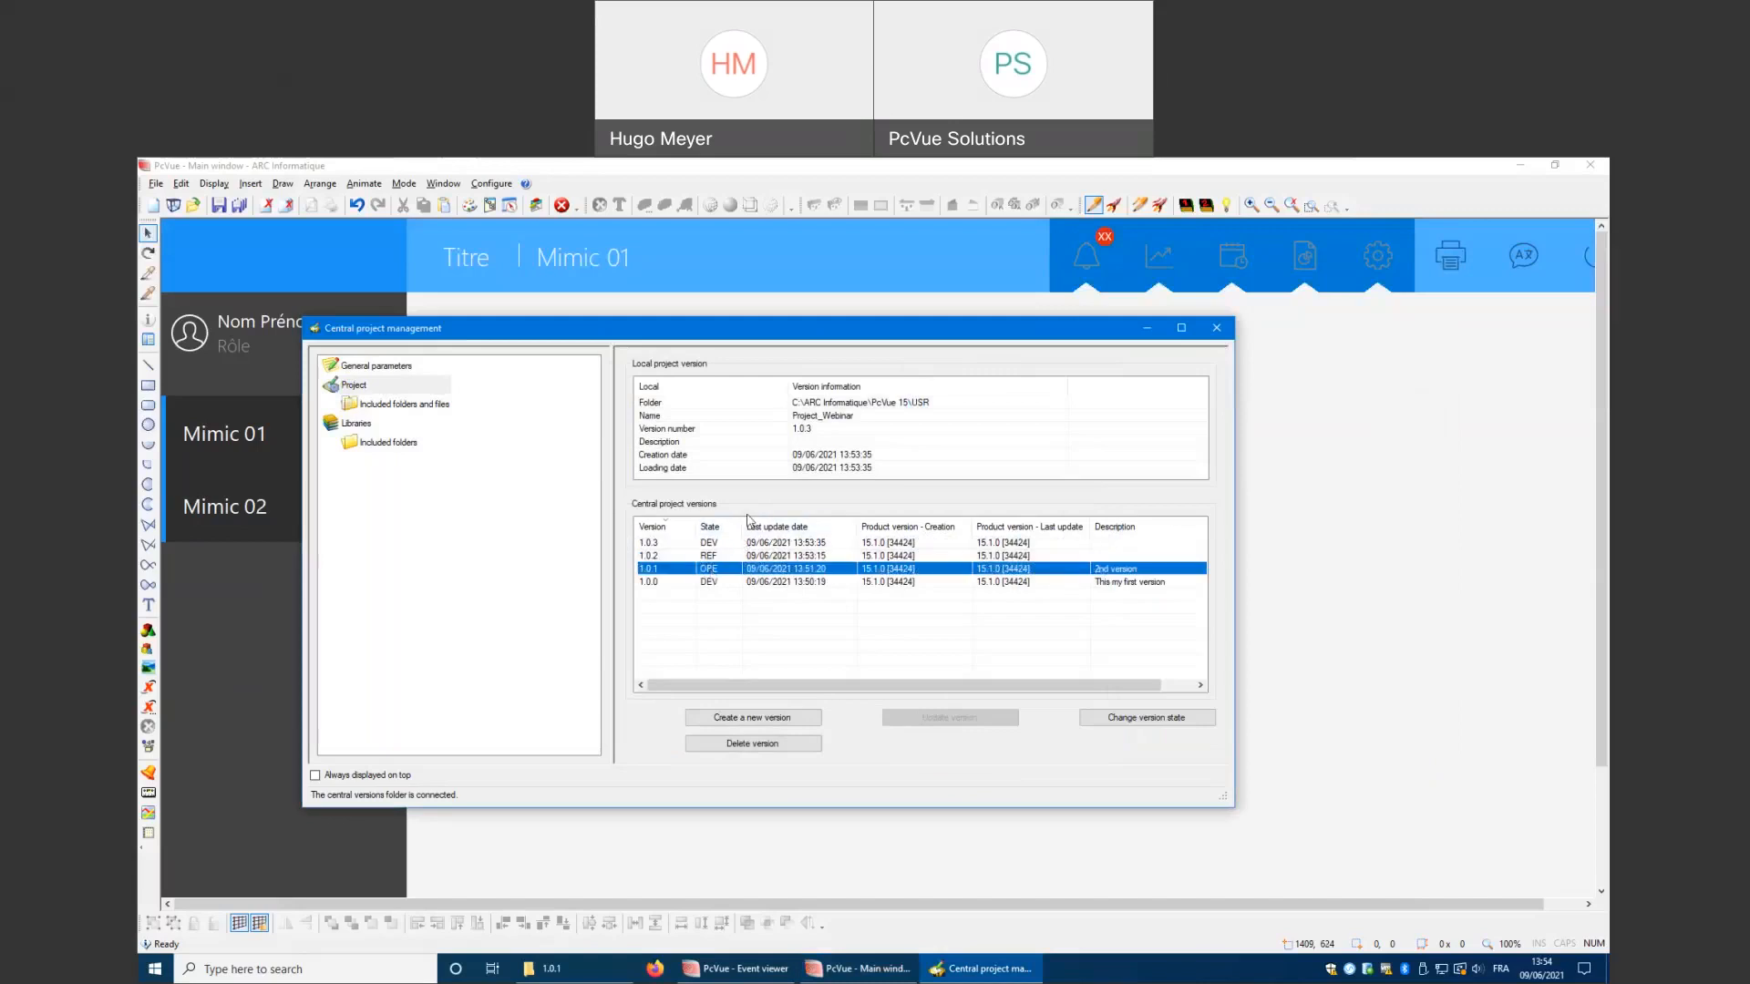
Minimise the central project management window and add the placeholder text "xxxxxxxxxxxx" below the 1st rectangle in Mimic 01
drag(736, 334, 844, 315)
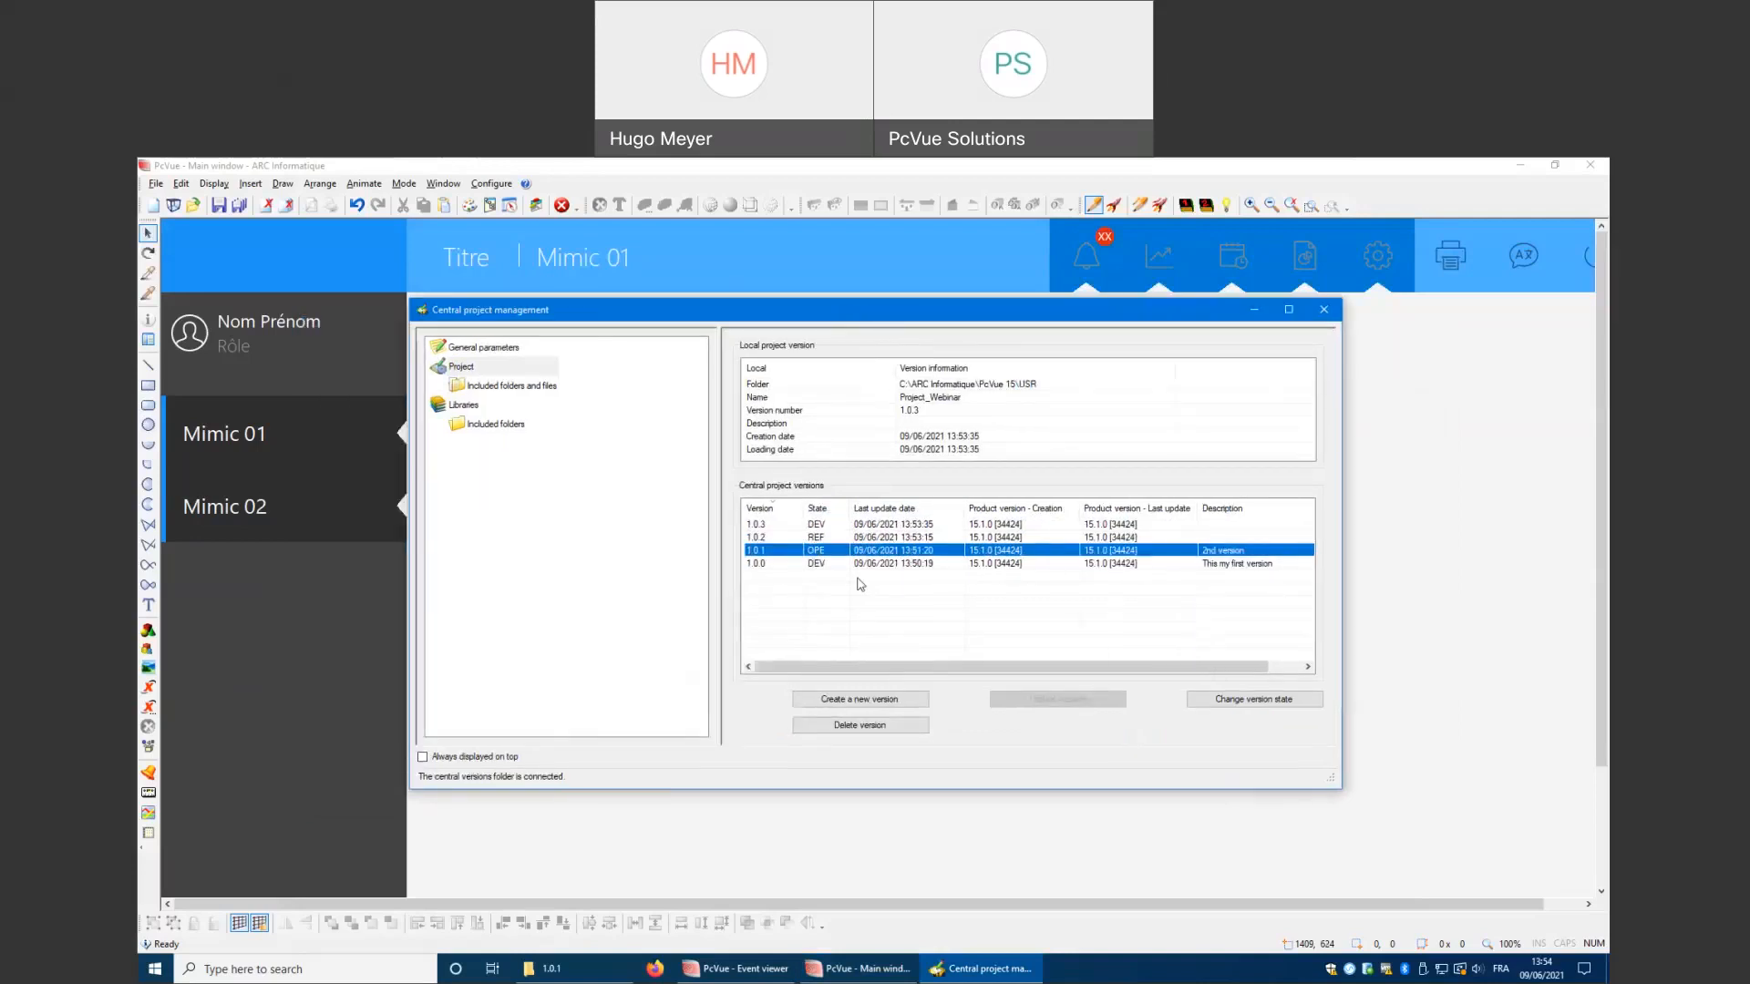
click(1479, 525)
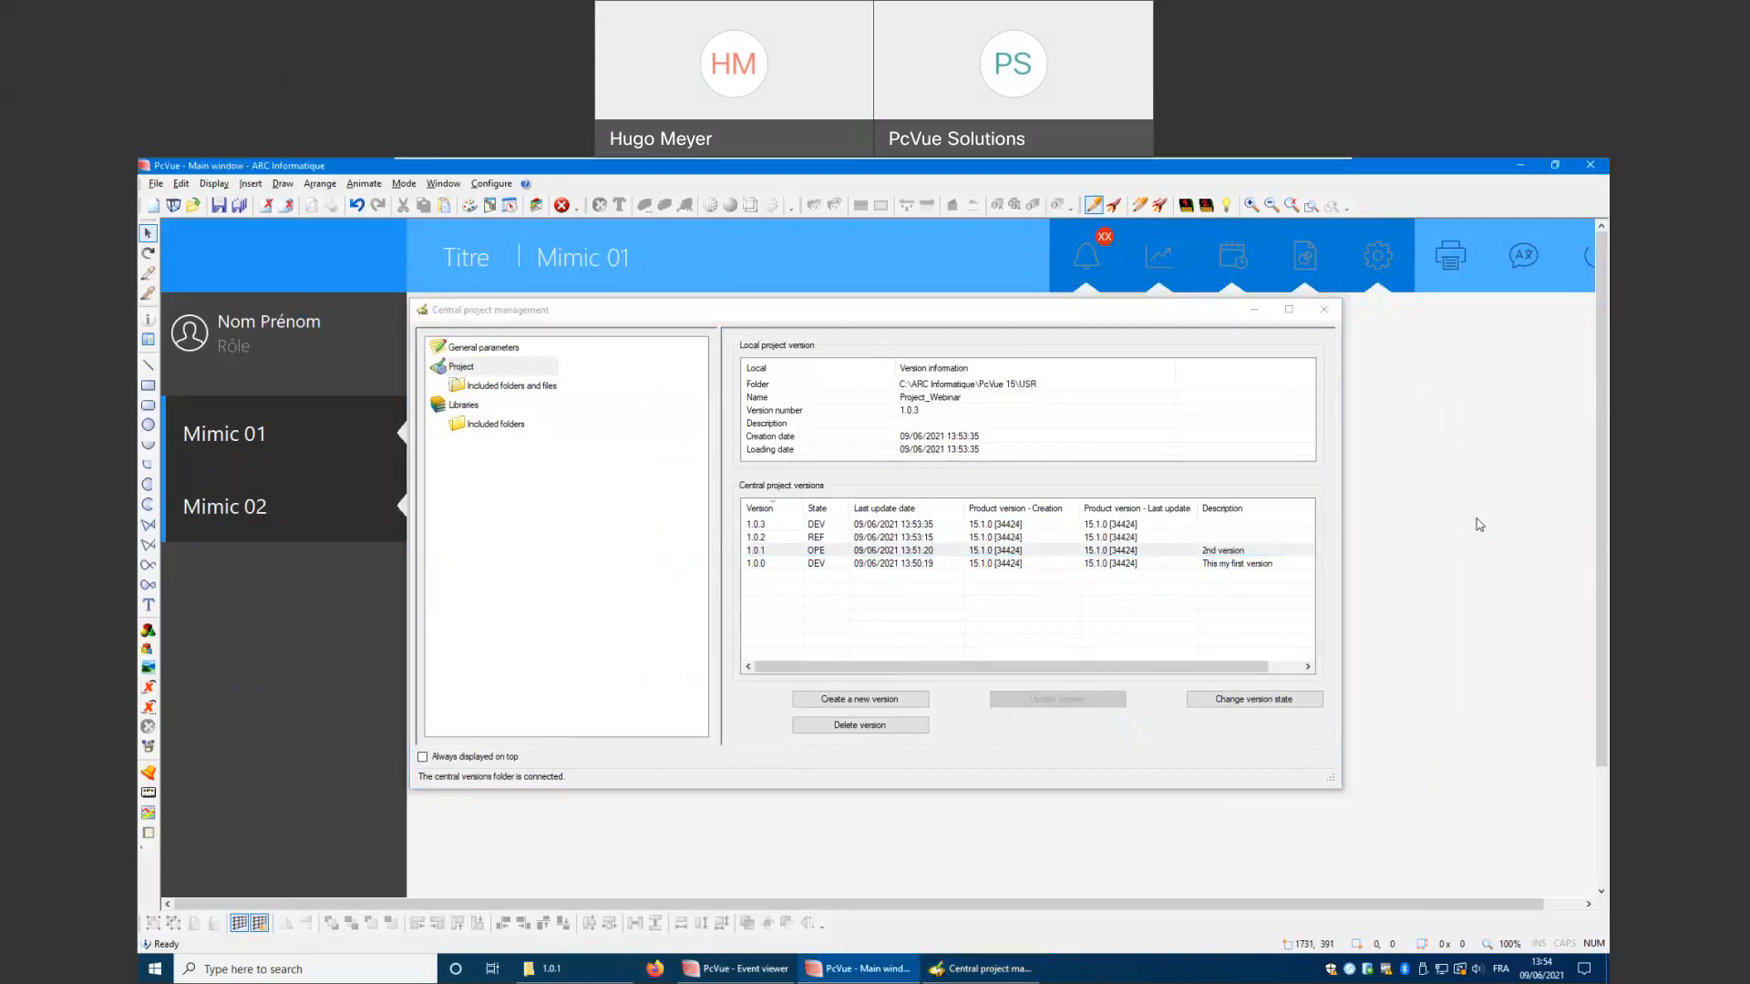
click(1258, 312)
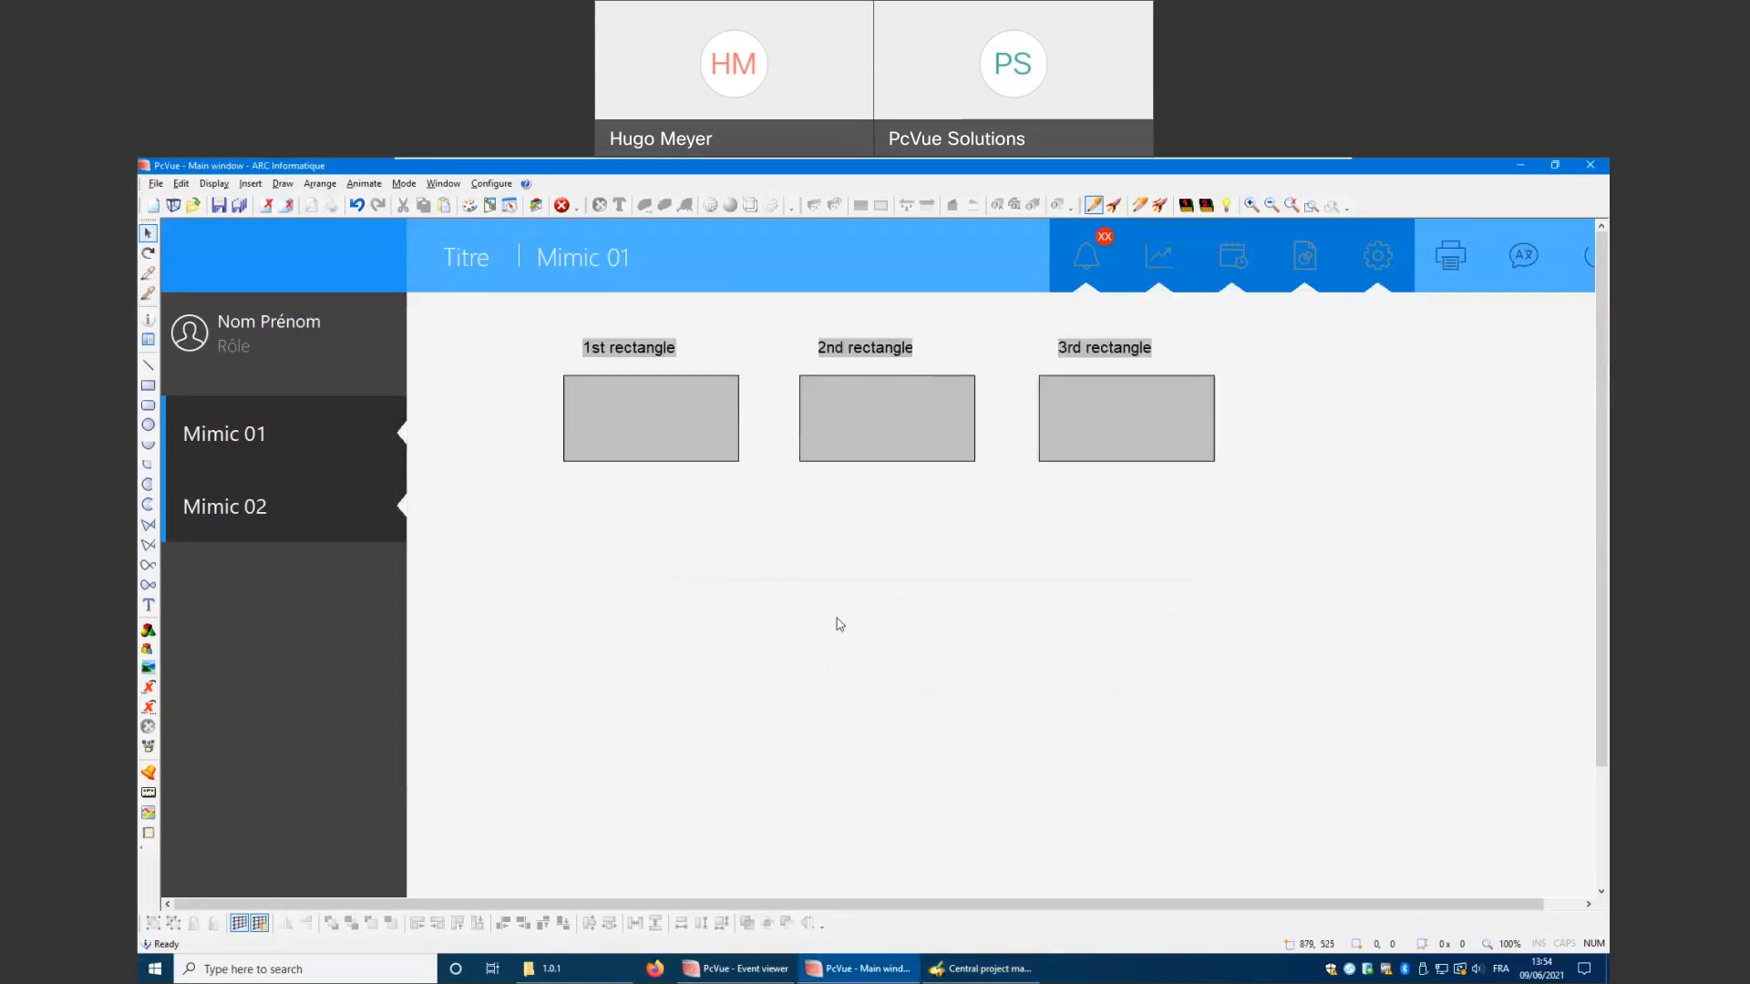
click(149, 605)
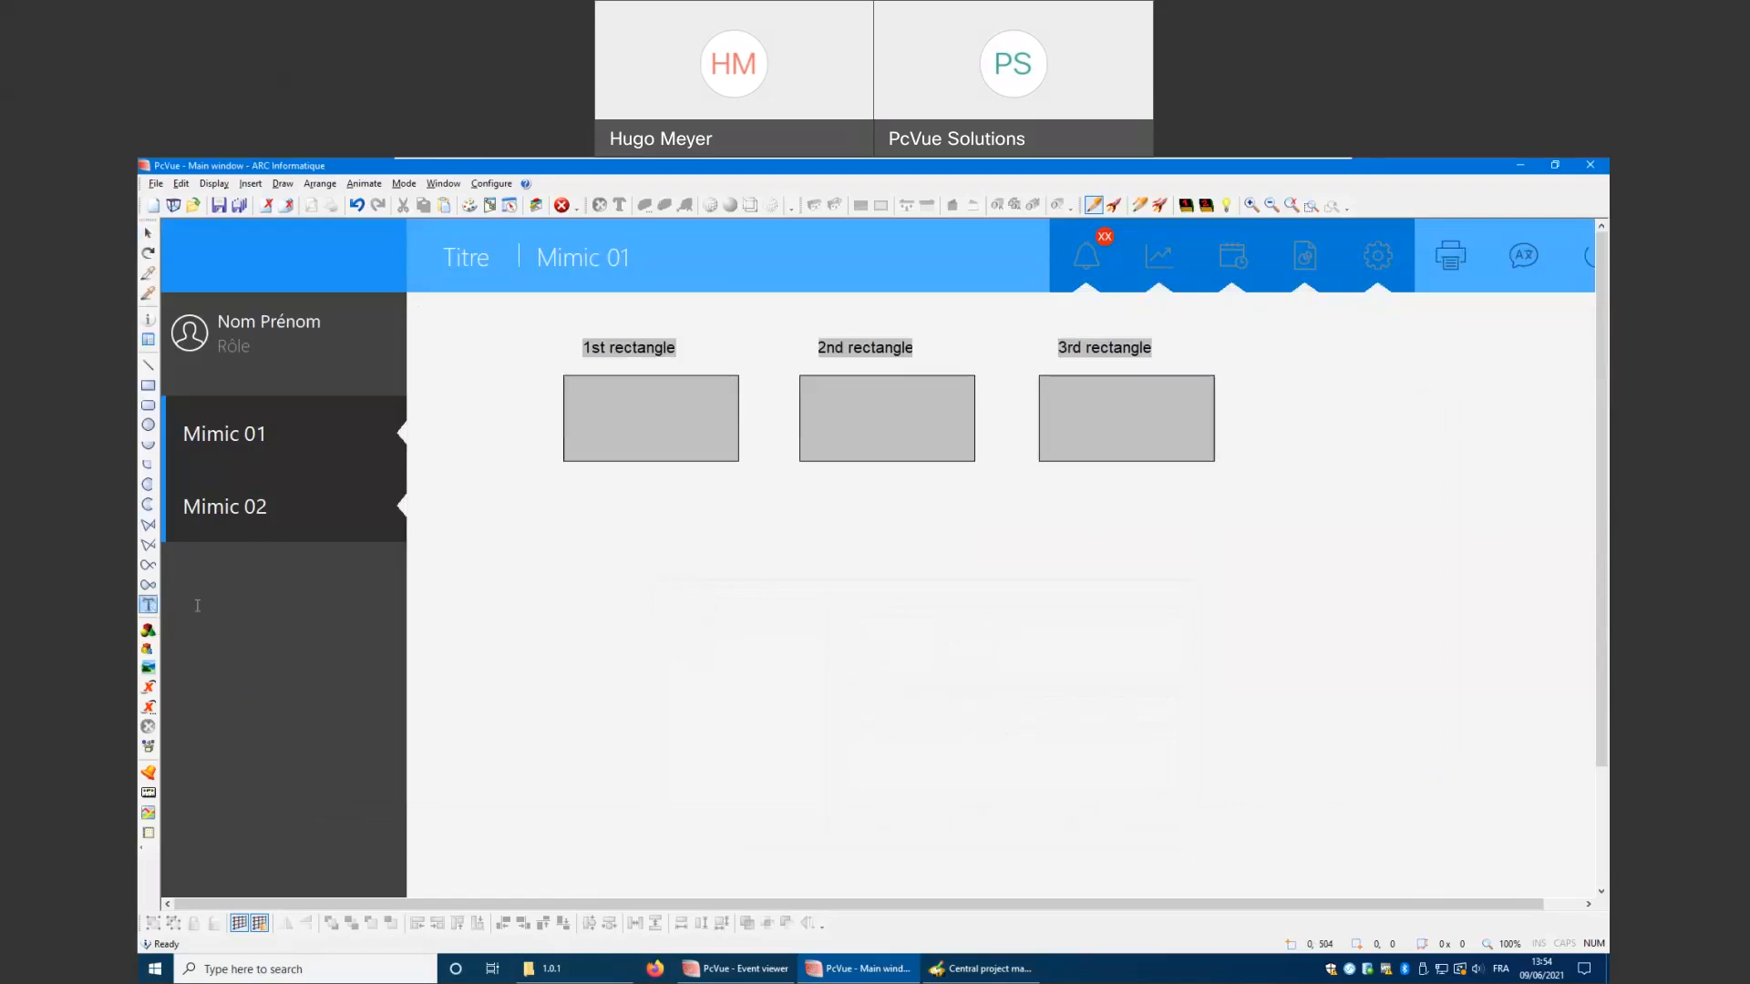
click(492, 511)
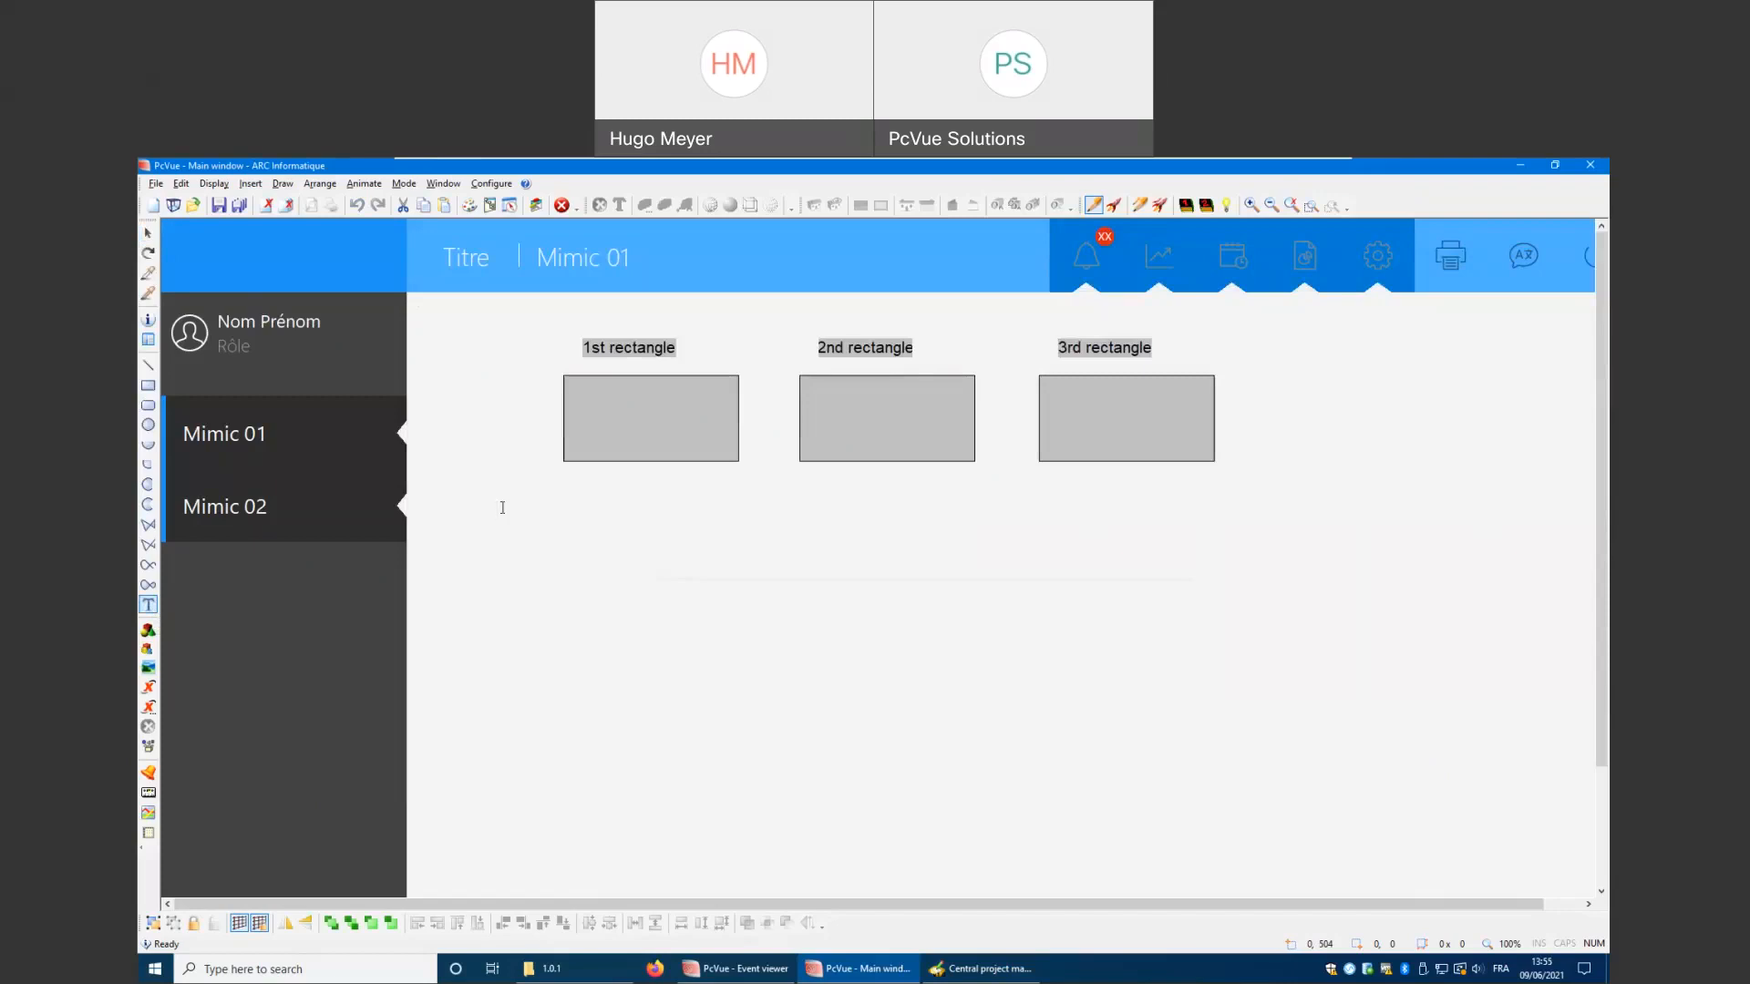
text(xxxxxxxxxxxx)
key(Escape)
drag(542, 511, 551, 544)
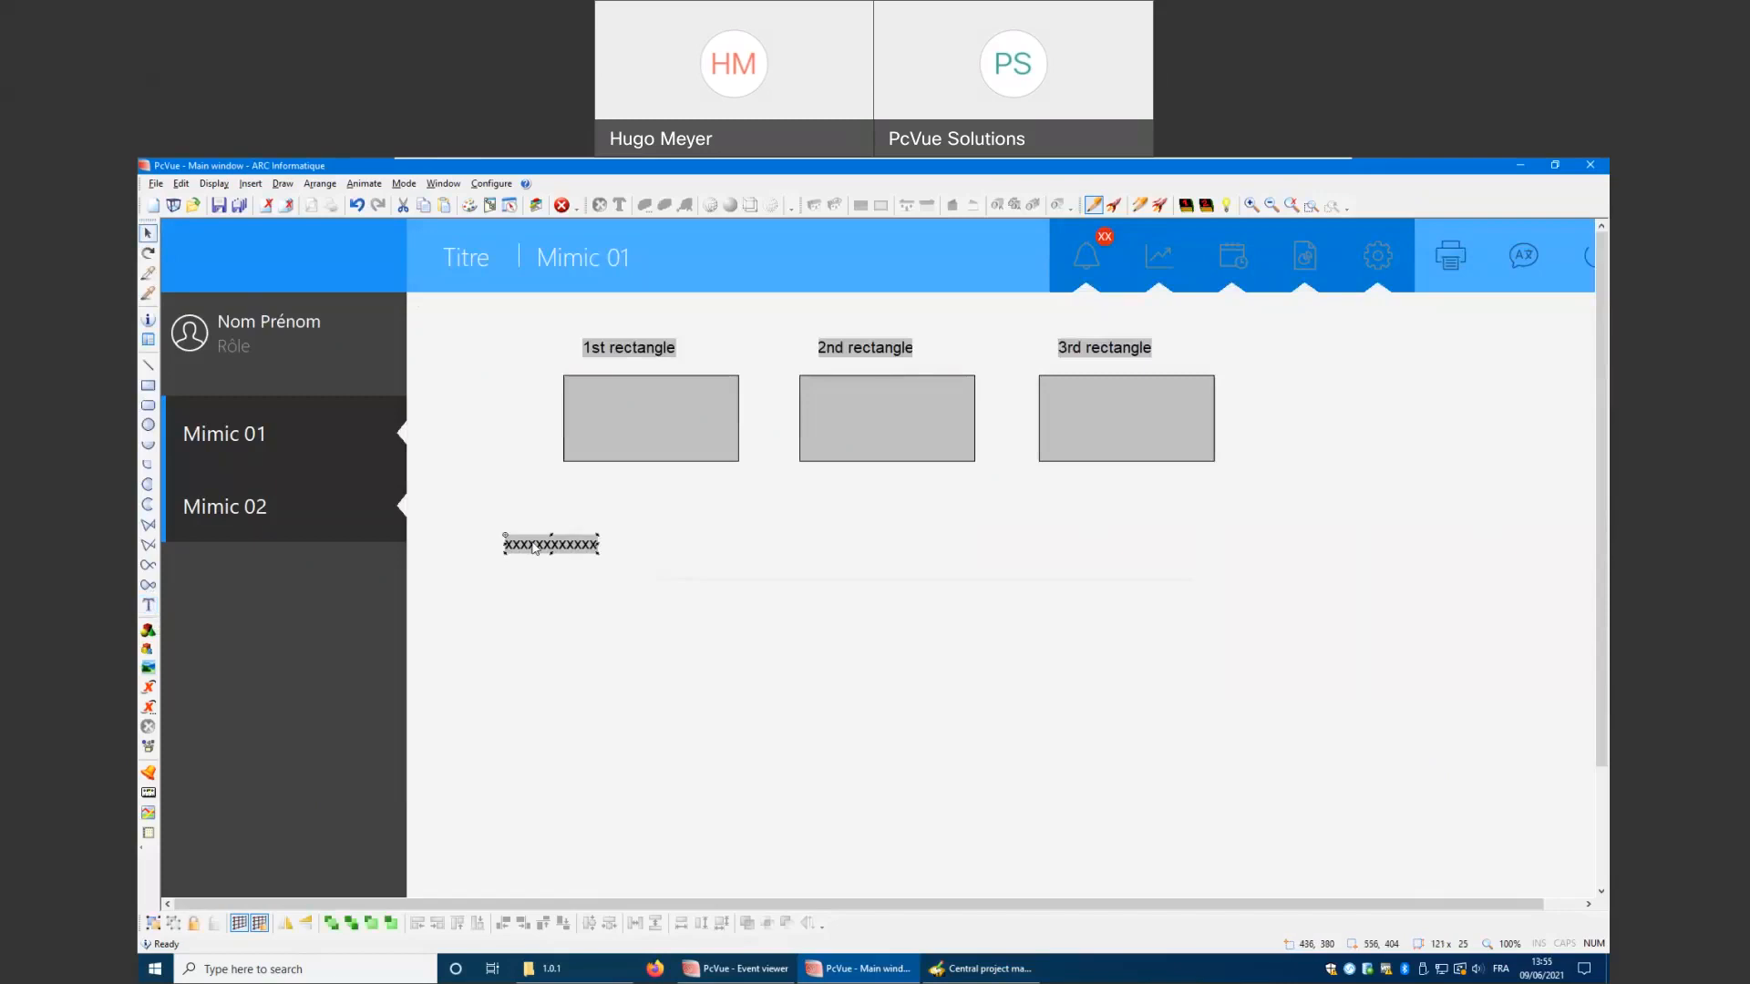
Add the text "Current version of the project :" directly above the placeholder text in Mimic 01
click(147, 604)
click(515, 508)
text(Current version of the project :)
key(Escape)
Align the placeholder text under the version label and widen its box to about 309 x 25
click(550, 544)
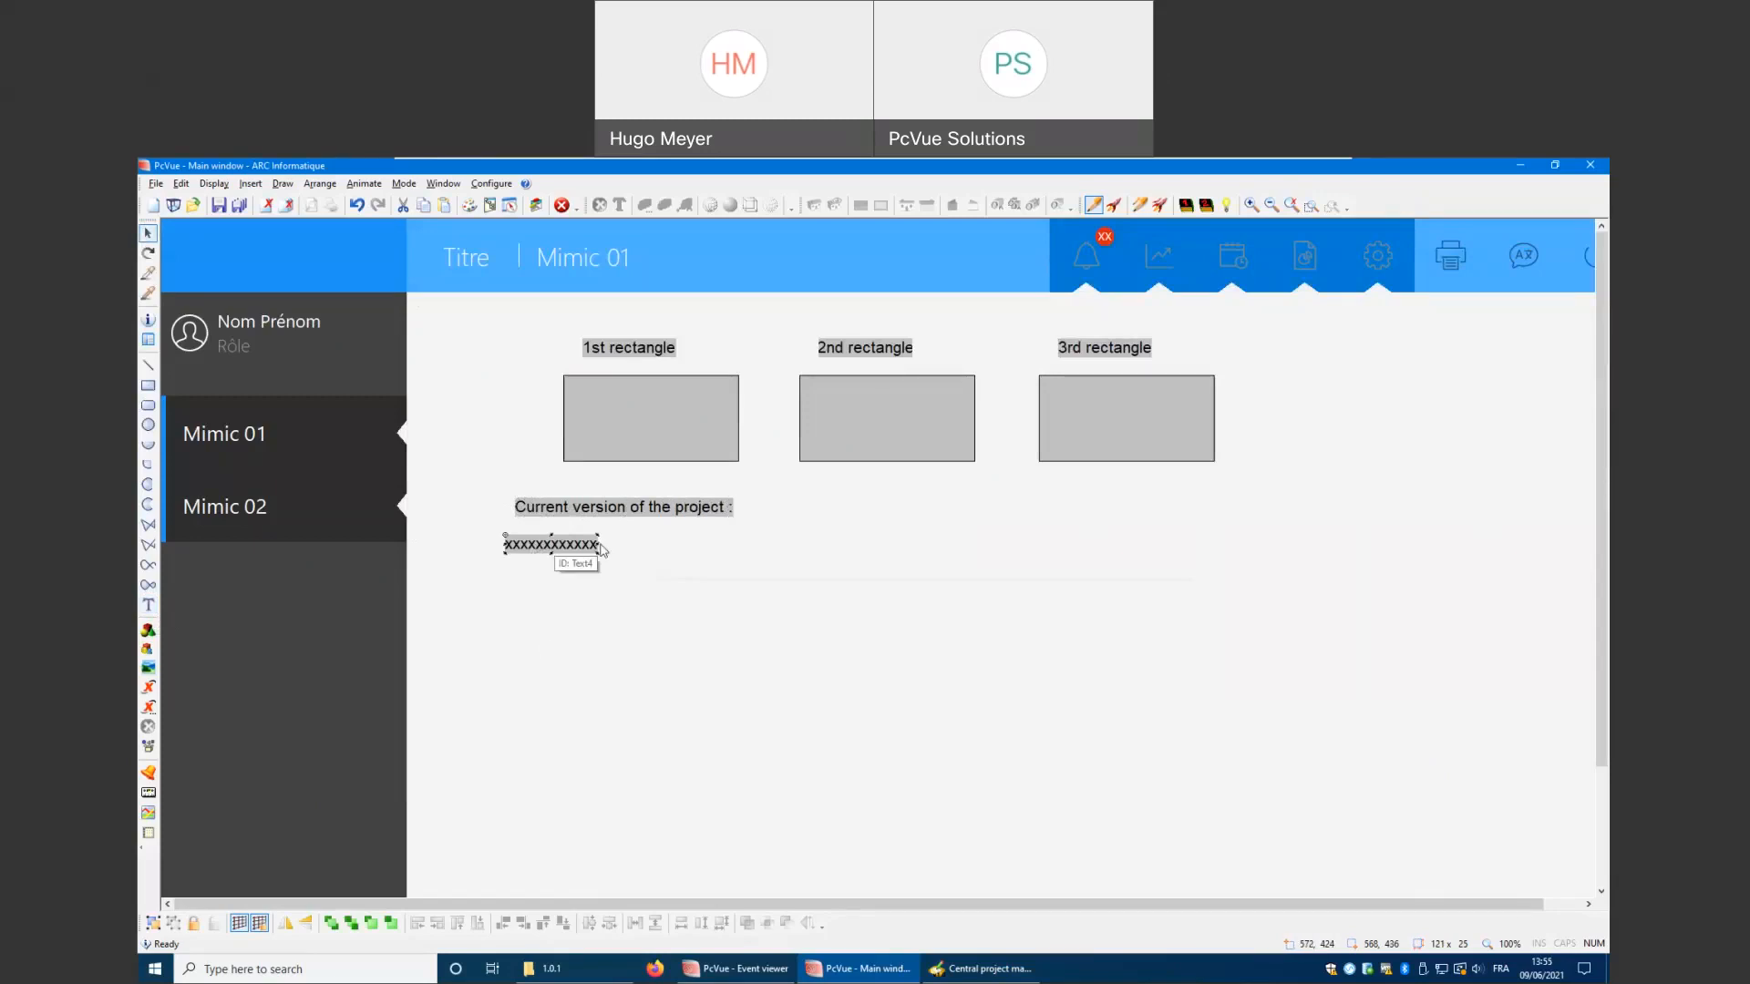
drag(598, 544, 650, 544)
double_click(652, 547)
key(Escape)
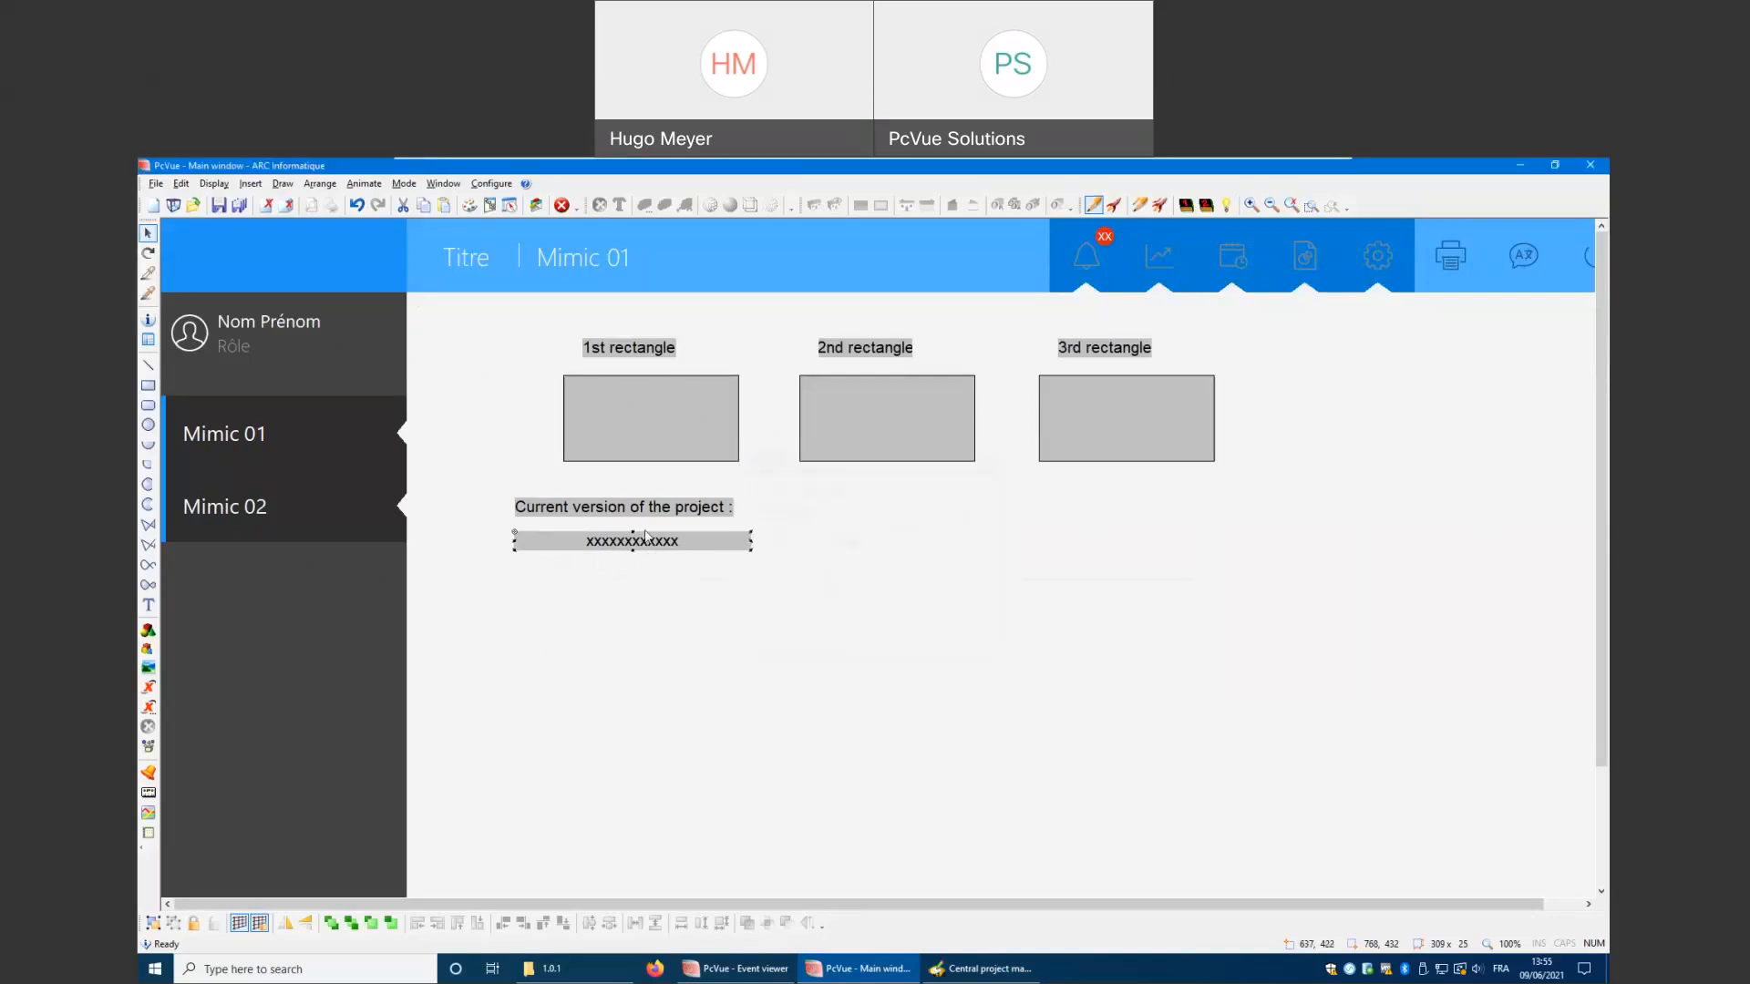
Add a text display animation to the "xxxxxxxxxxxx" placeholder
right_click(652, 546)
mouse_move(686, 768)
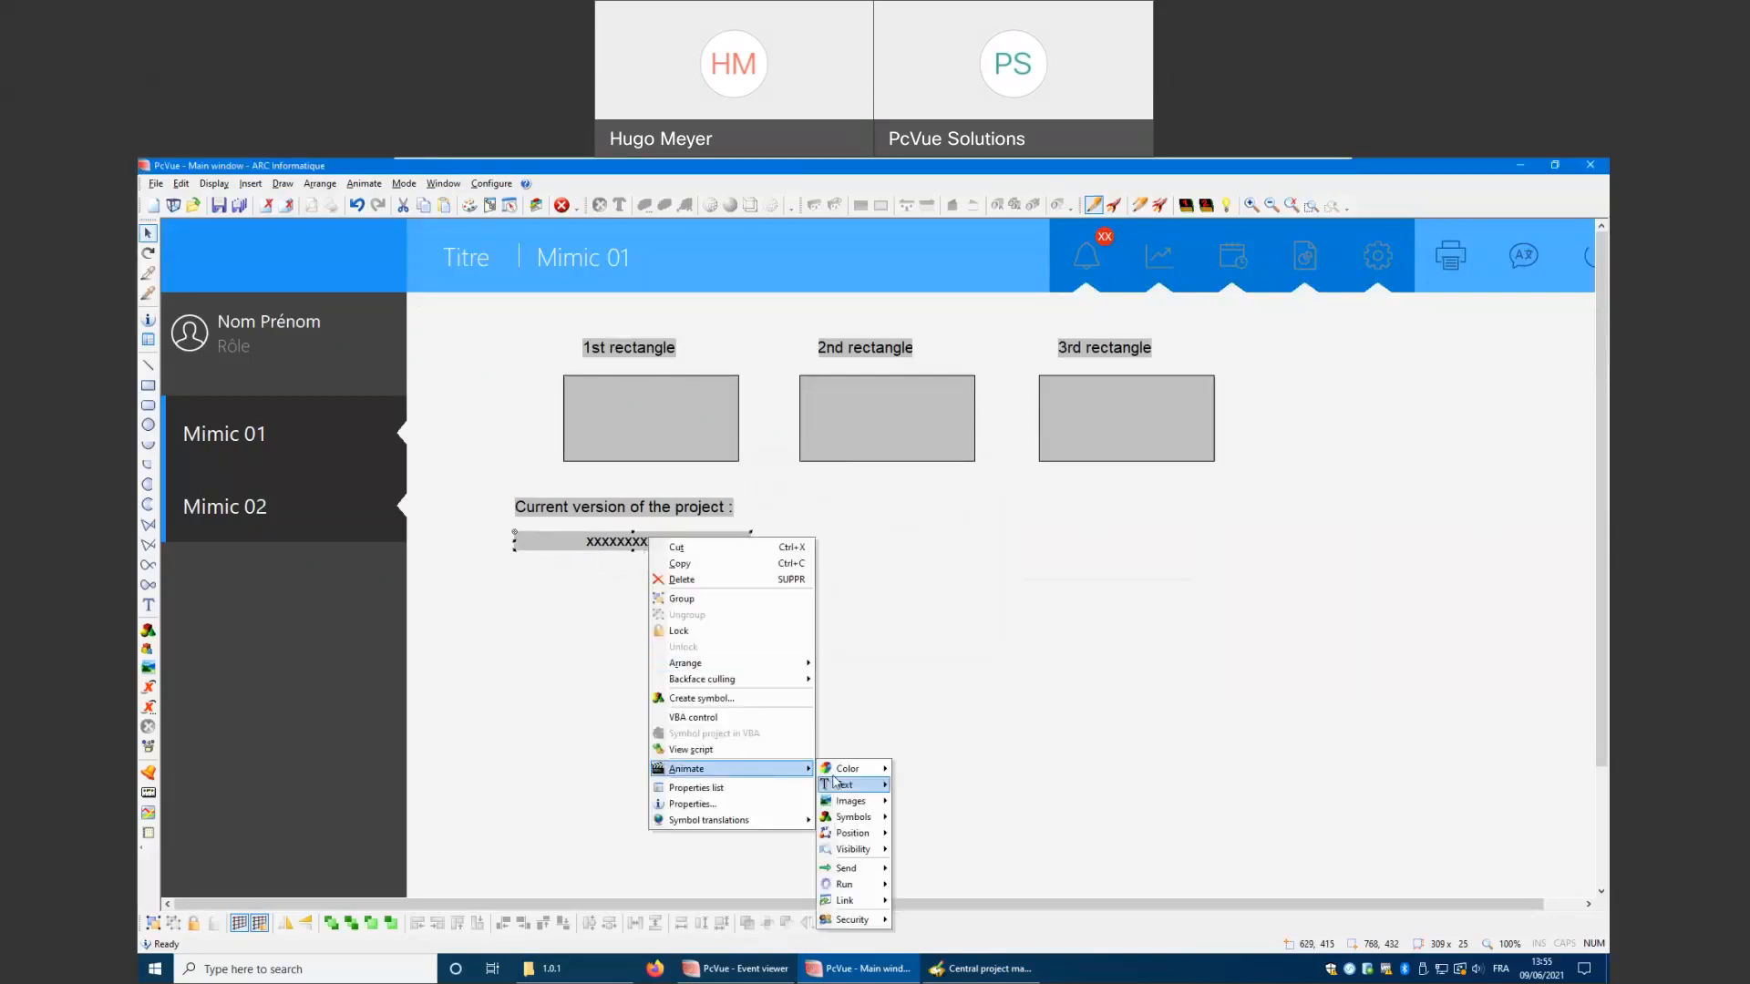
mouse_move(844, 785)
click(953, 583)
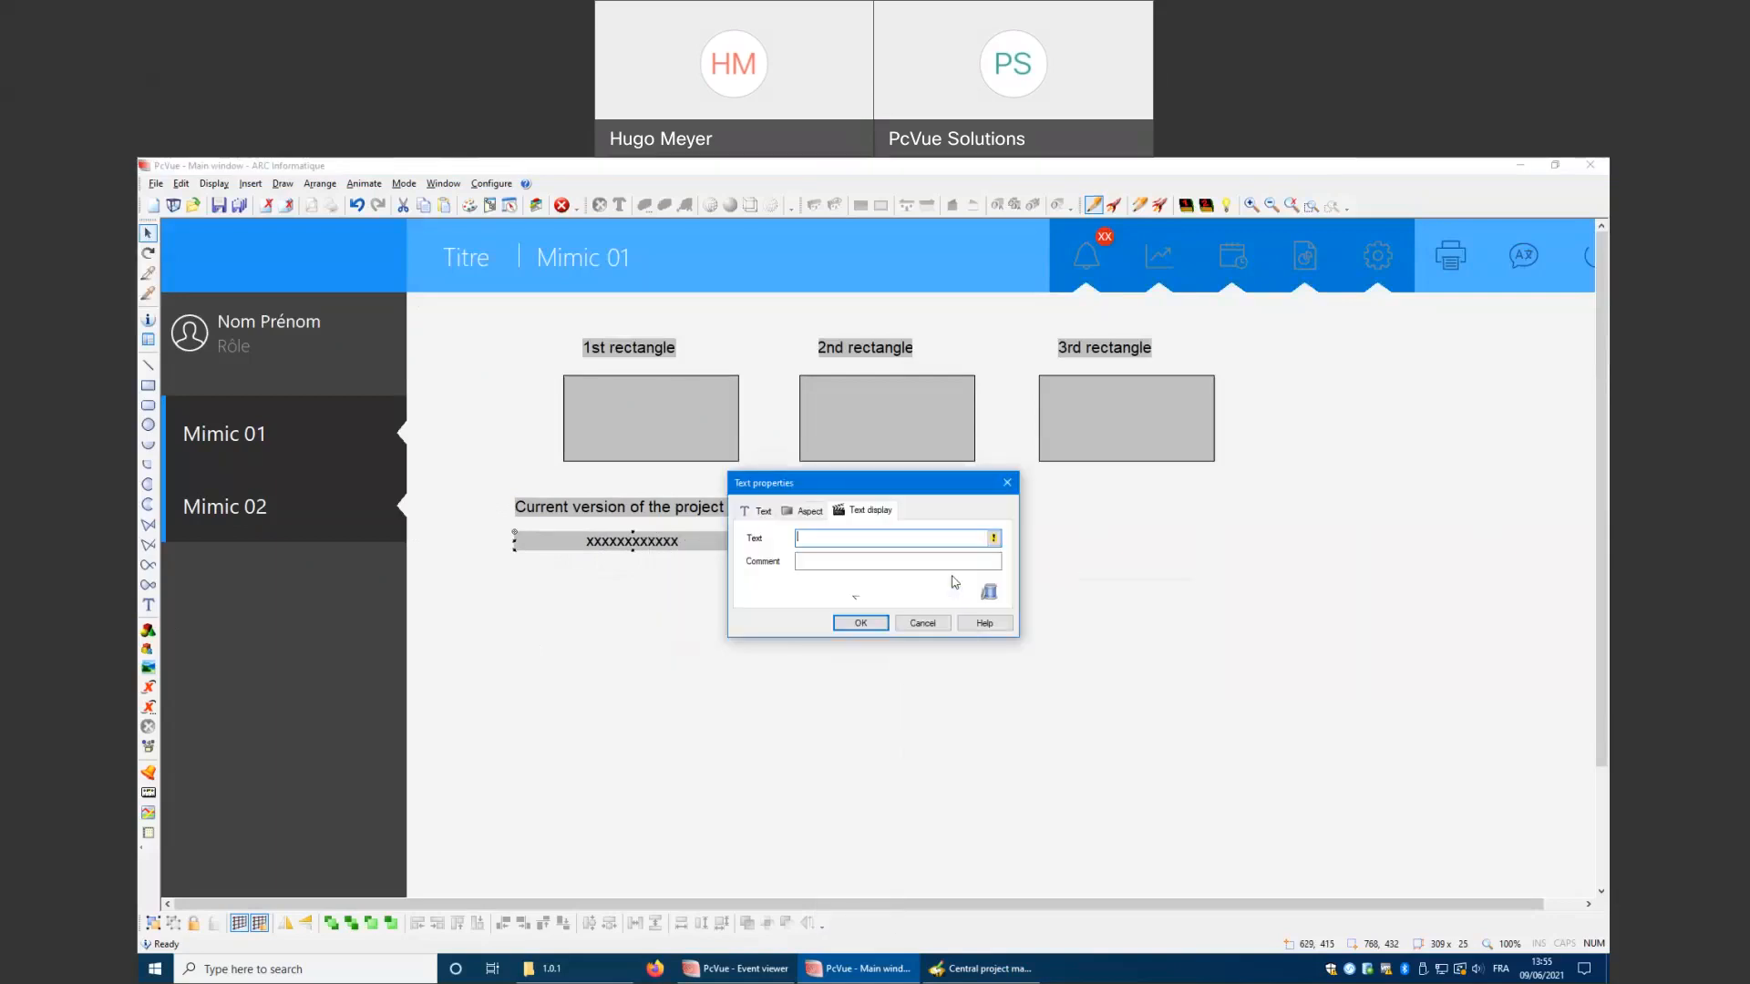
Link the placeholder's text display animation to the Project variable in System.LocalHost.Version
click(993, 538)
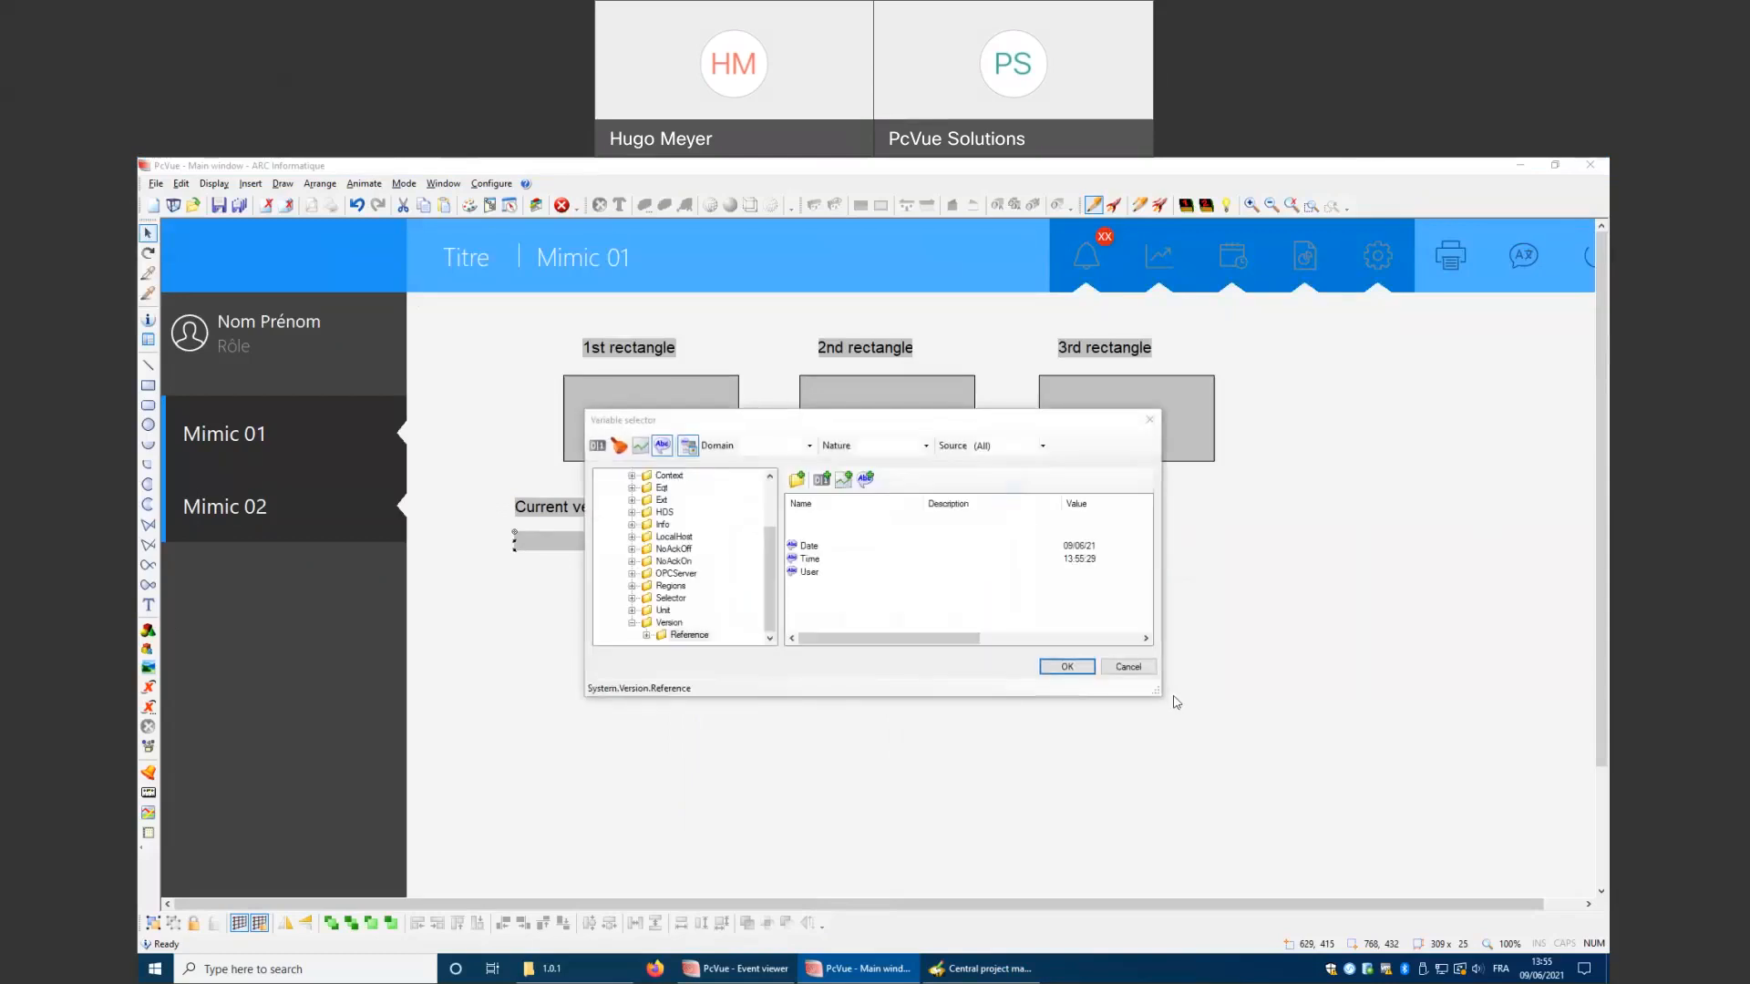
drag(1166, 700, 1478, 951)
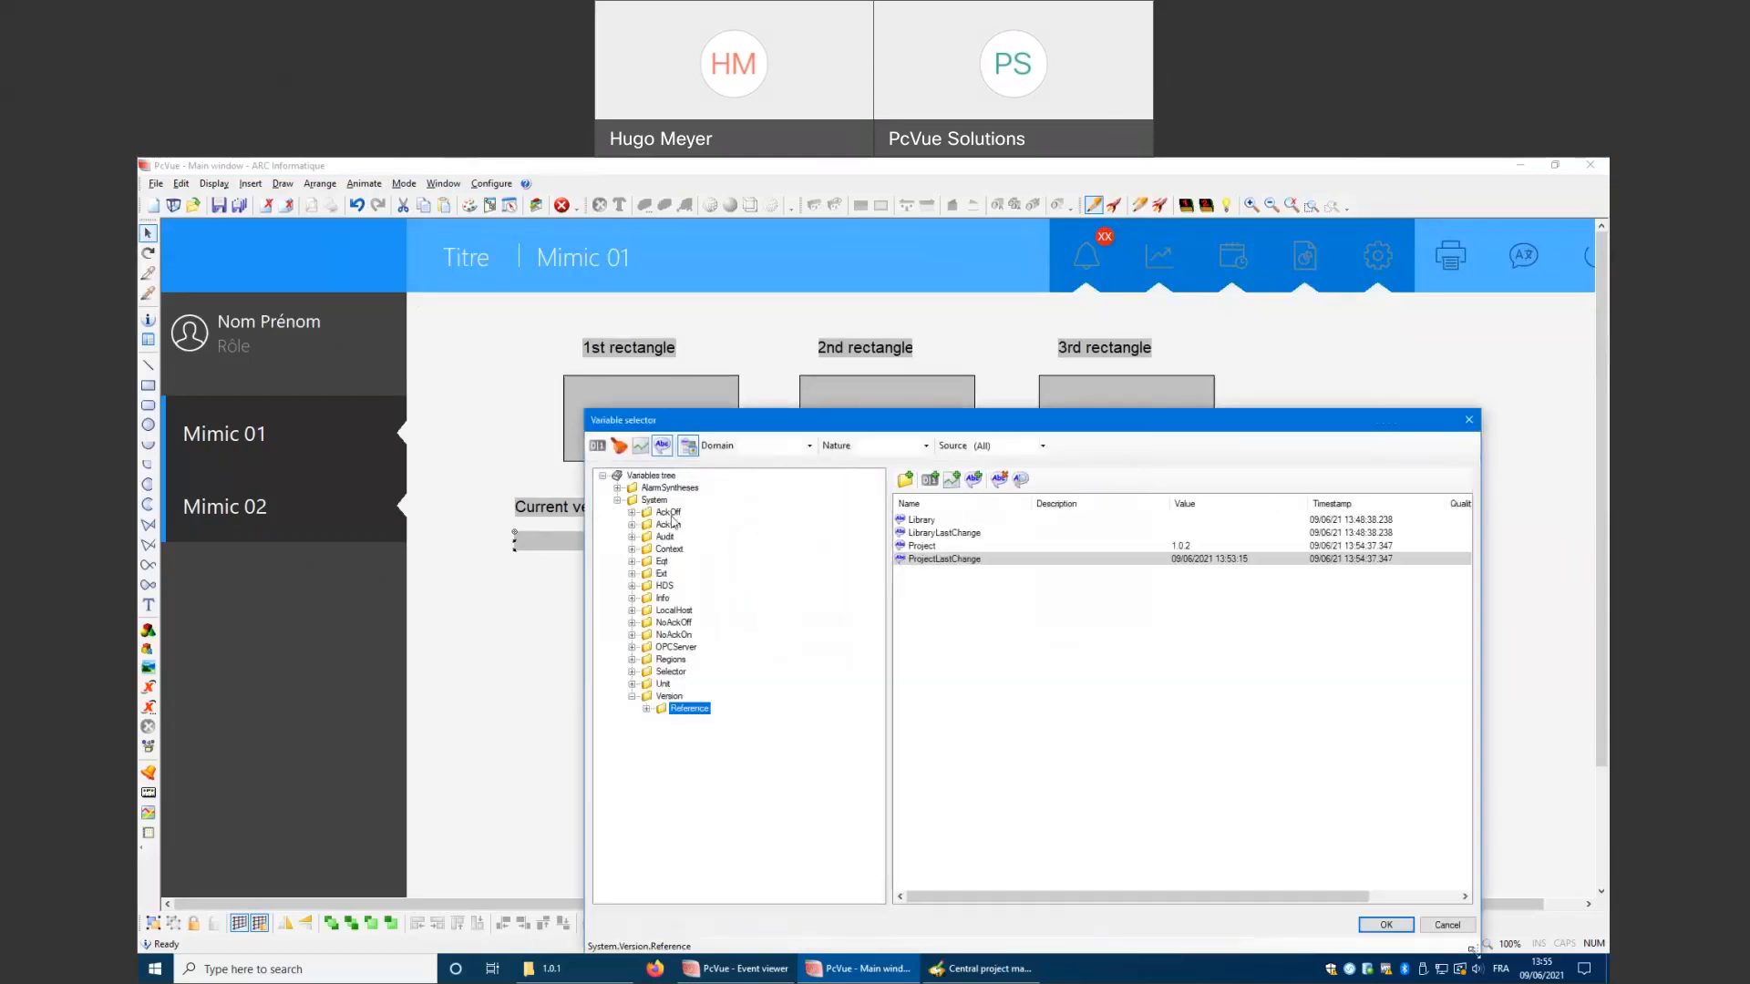
click(639, 503)
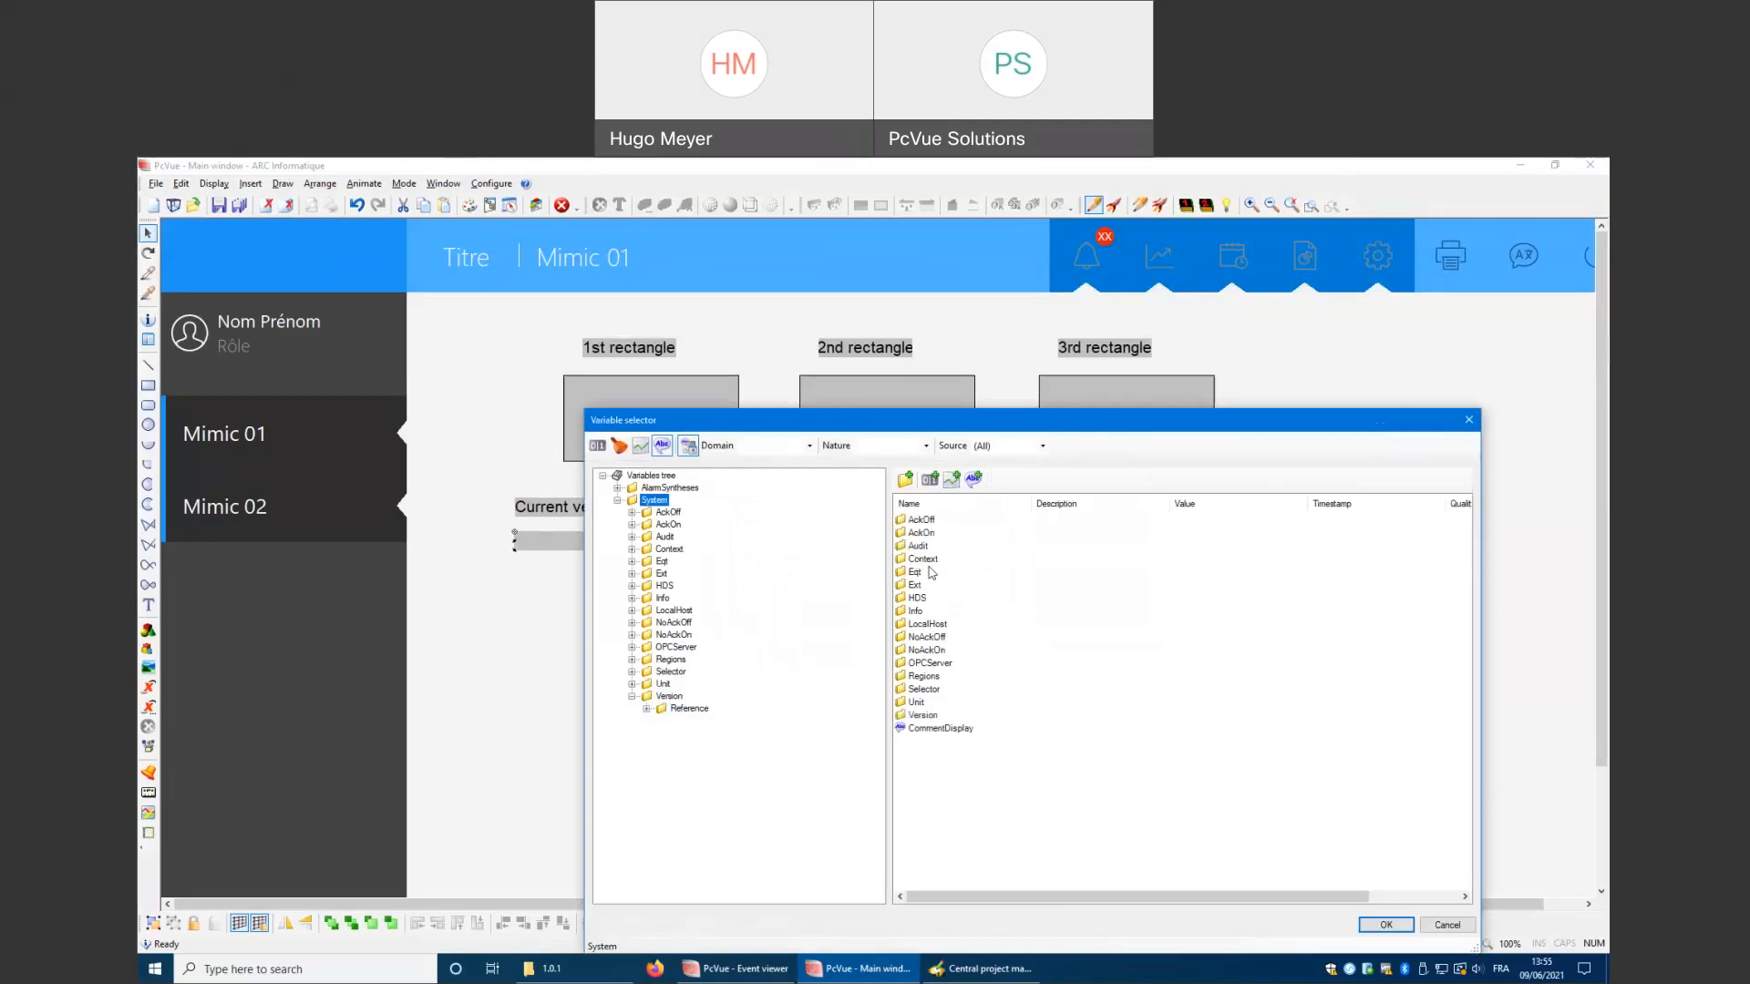
double_click(930, 625)
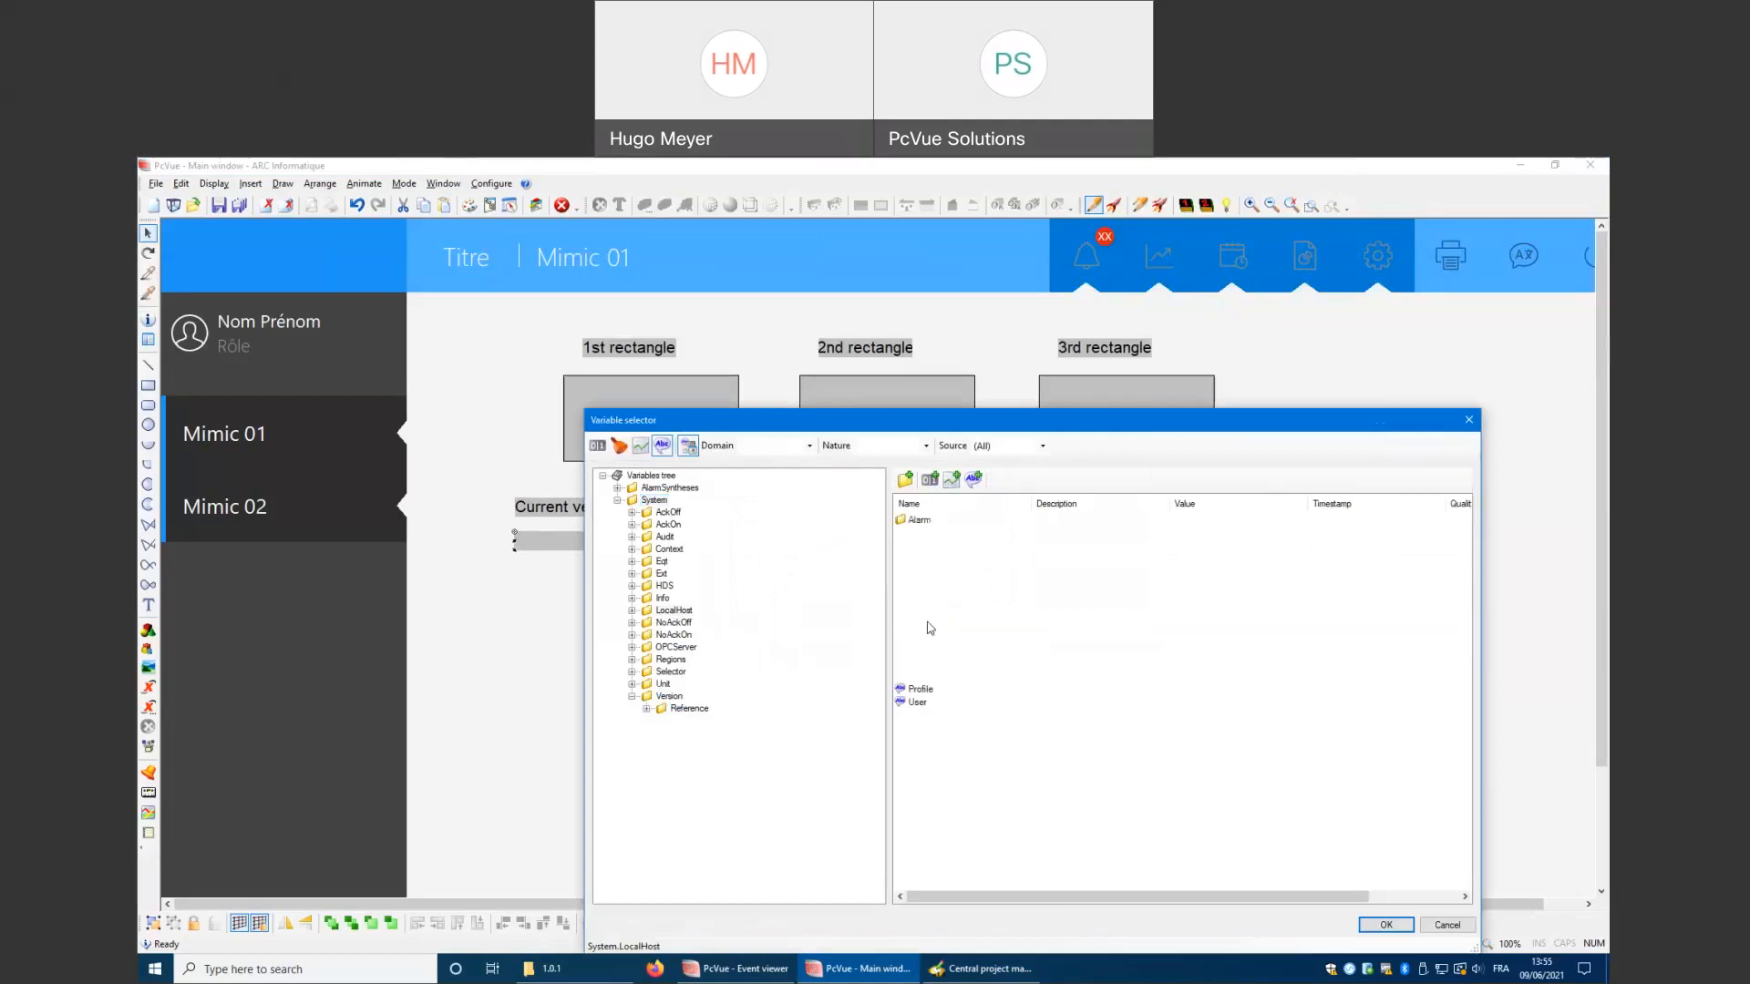
double_click(928, 676)
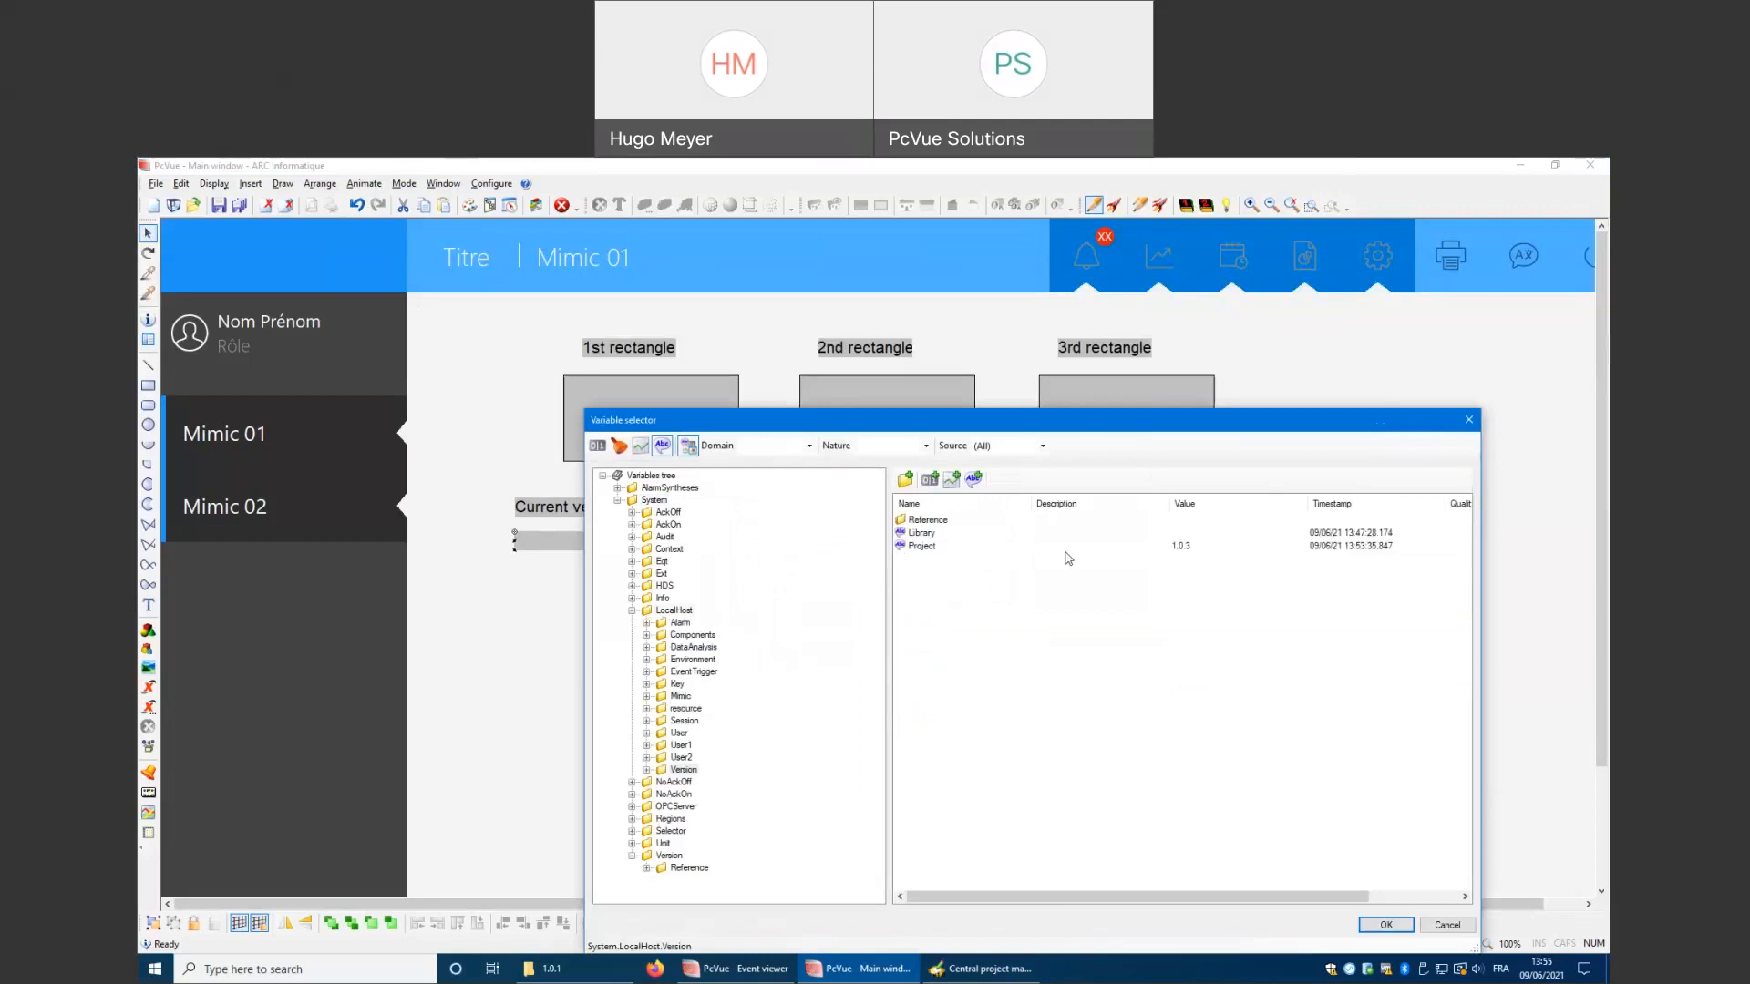
click(1064, 546)
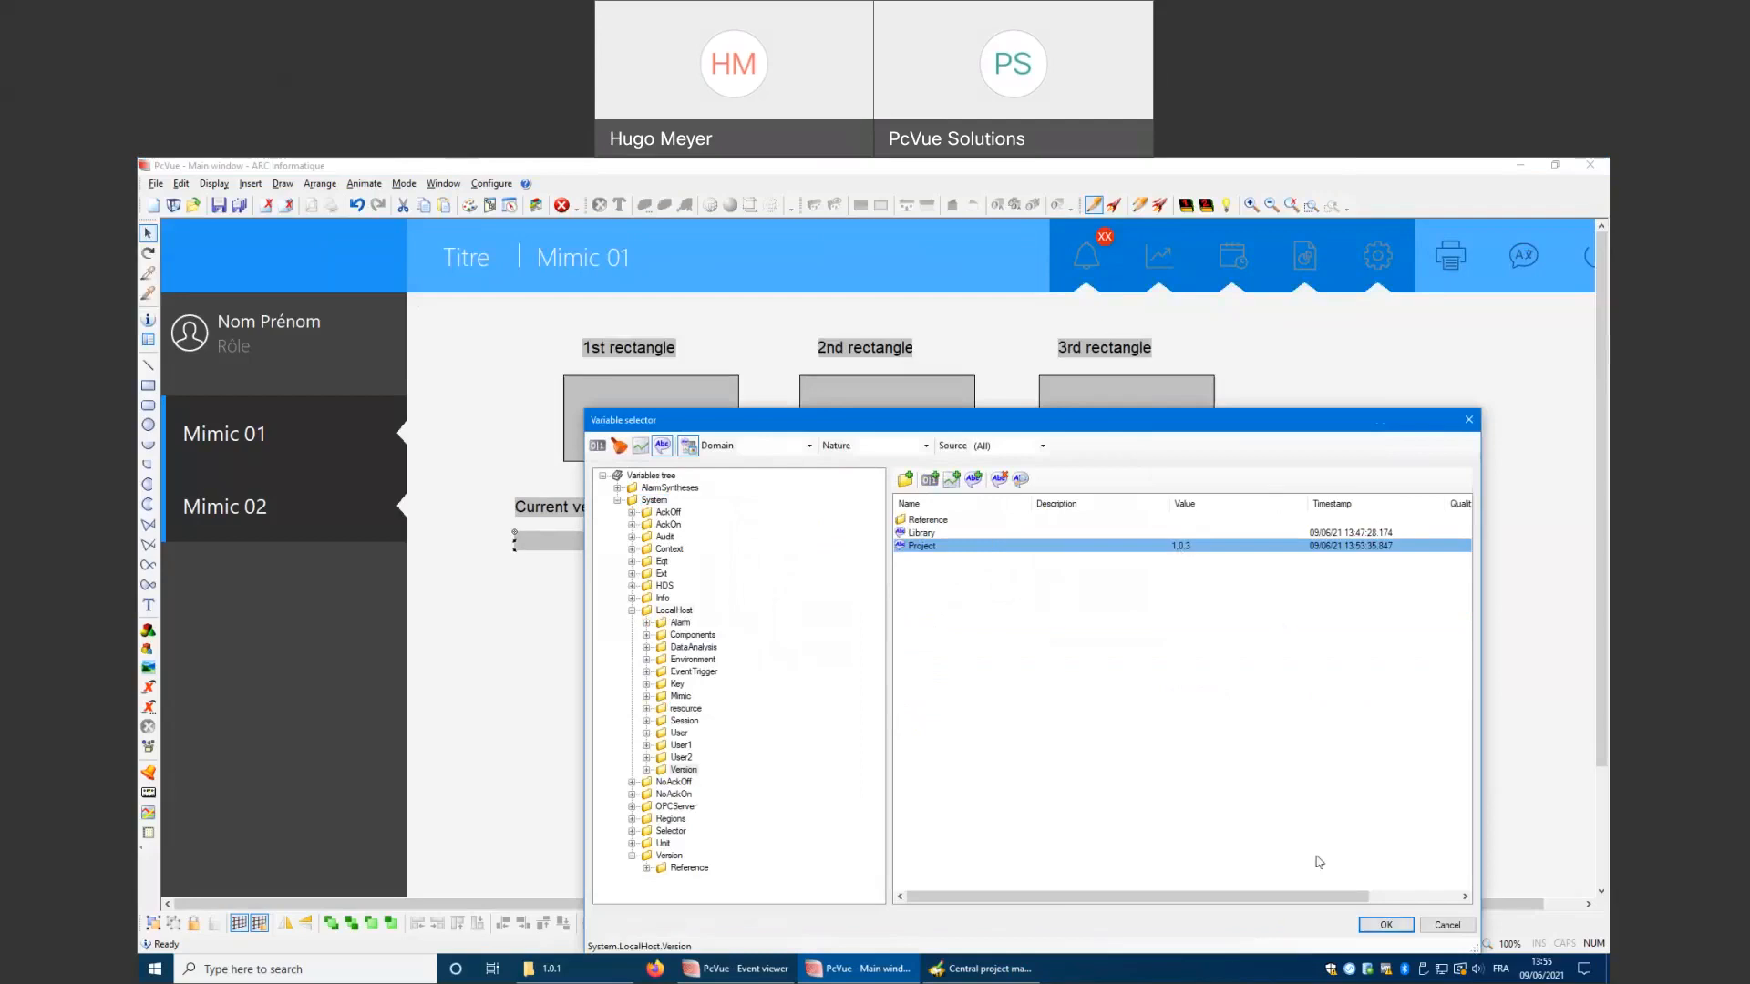
click(1377, 926)
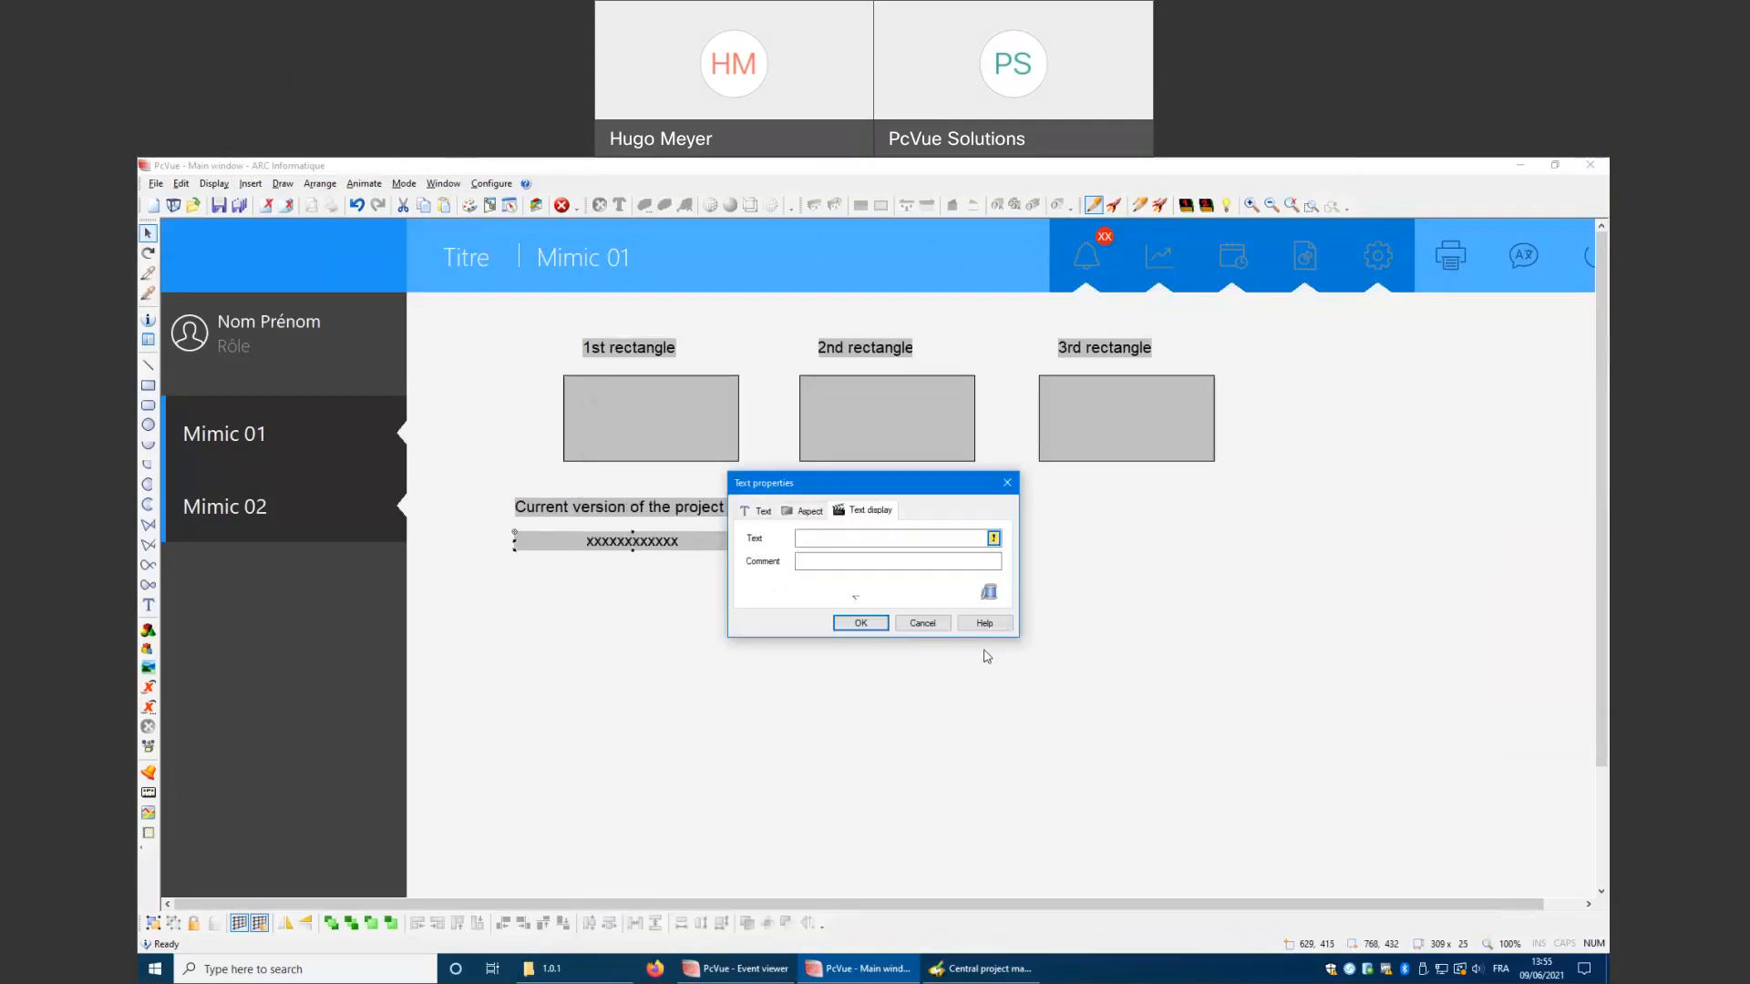
click(853, 625)
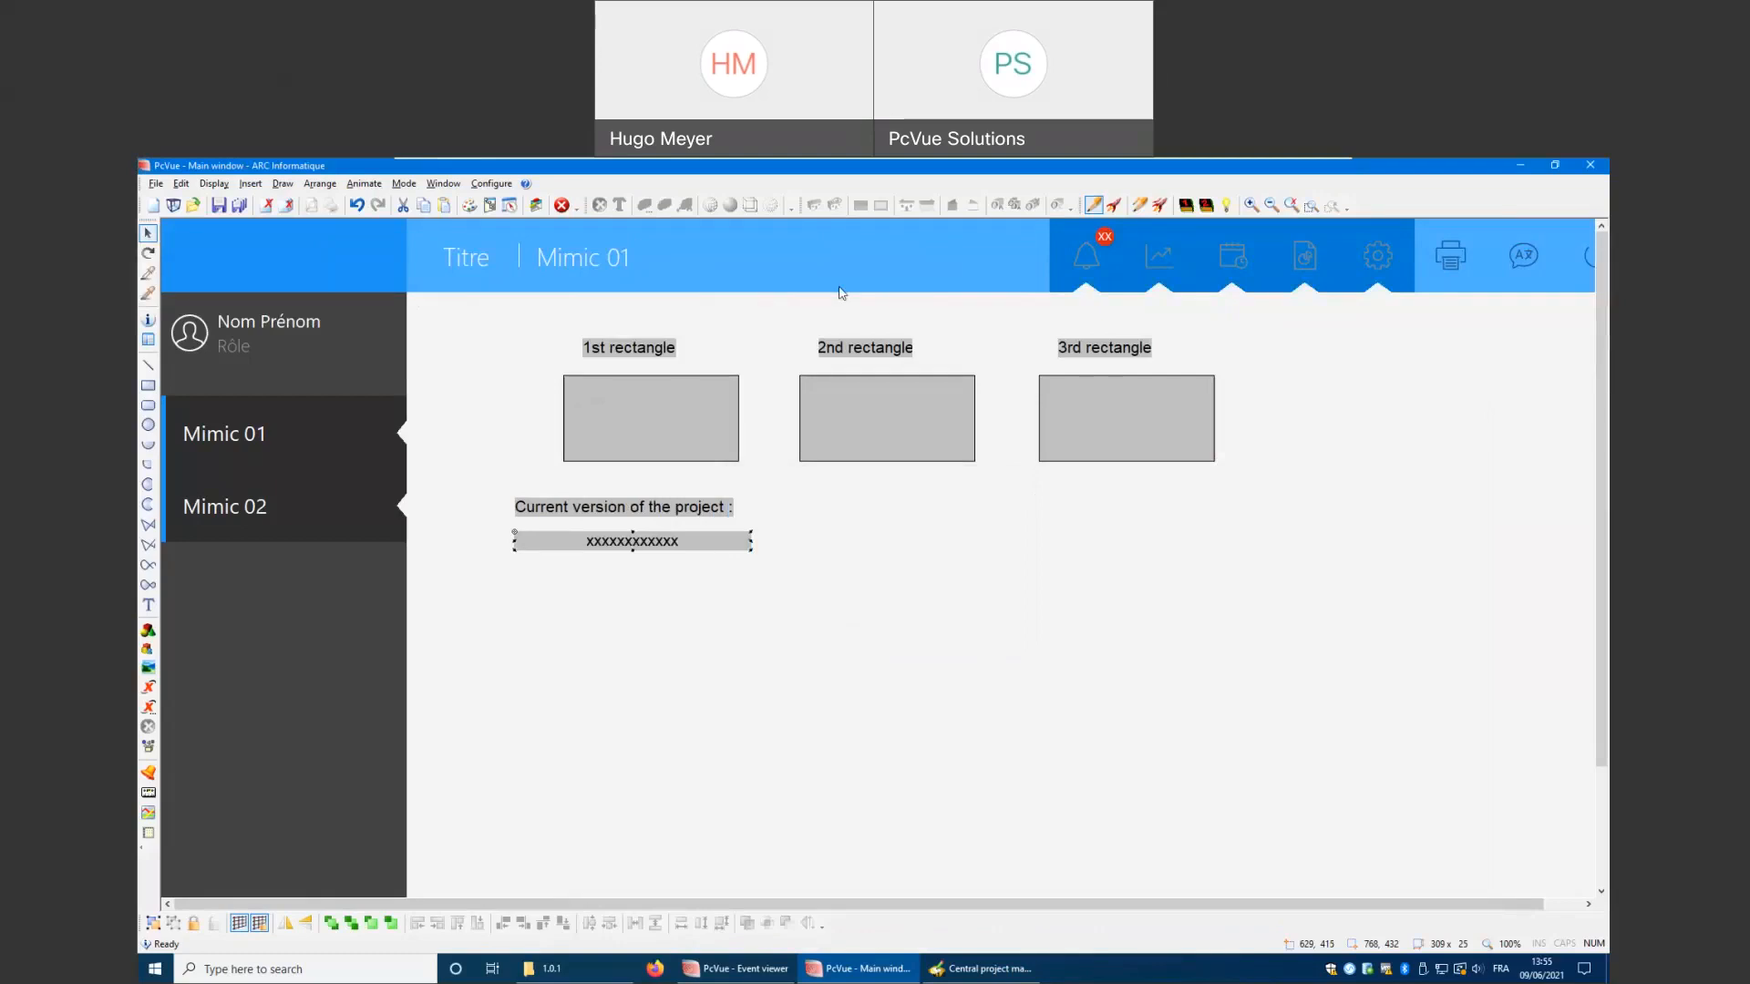
Preview Mimic 01 in run mode to check the project version display, and return to edit mode
click(1112, 208)
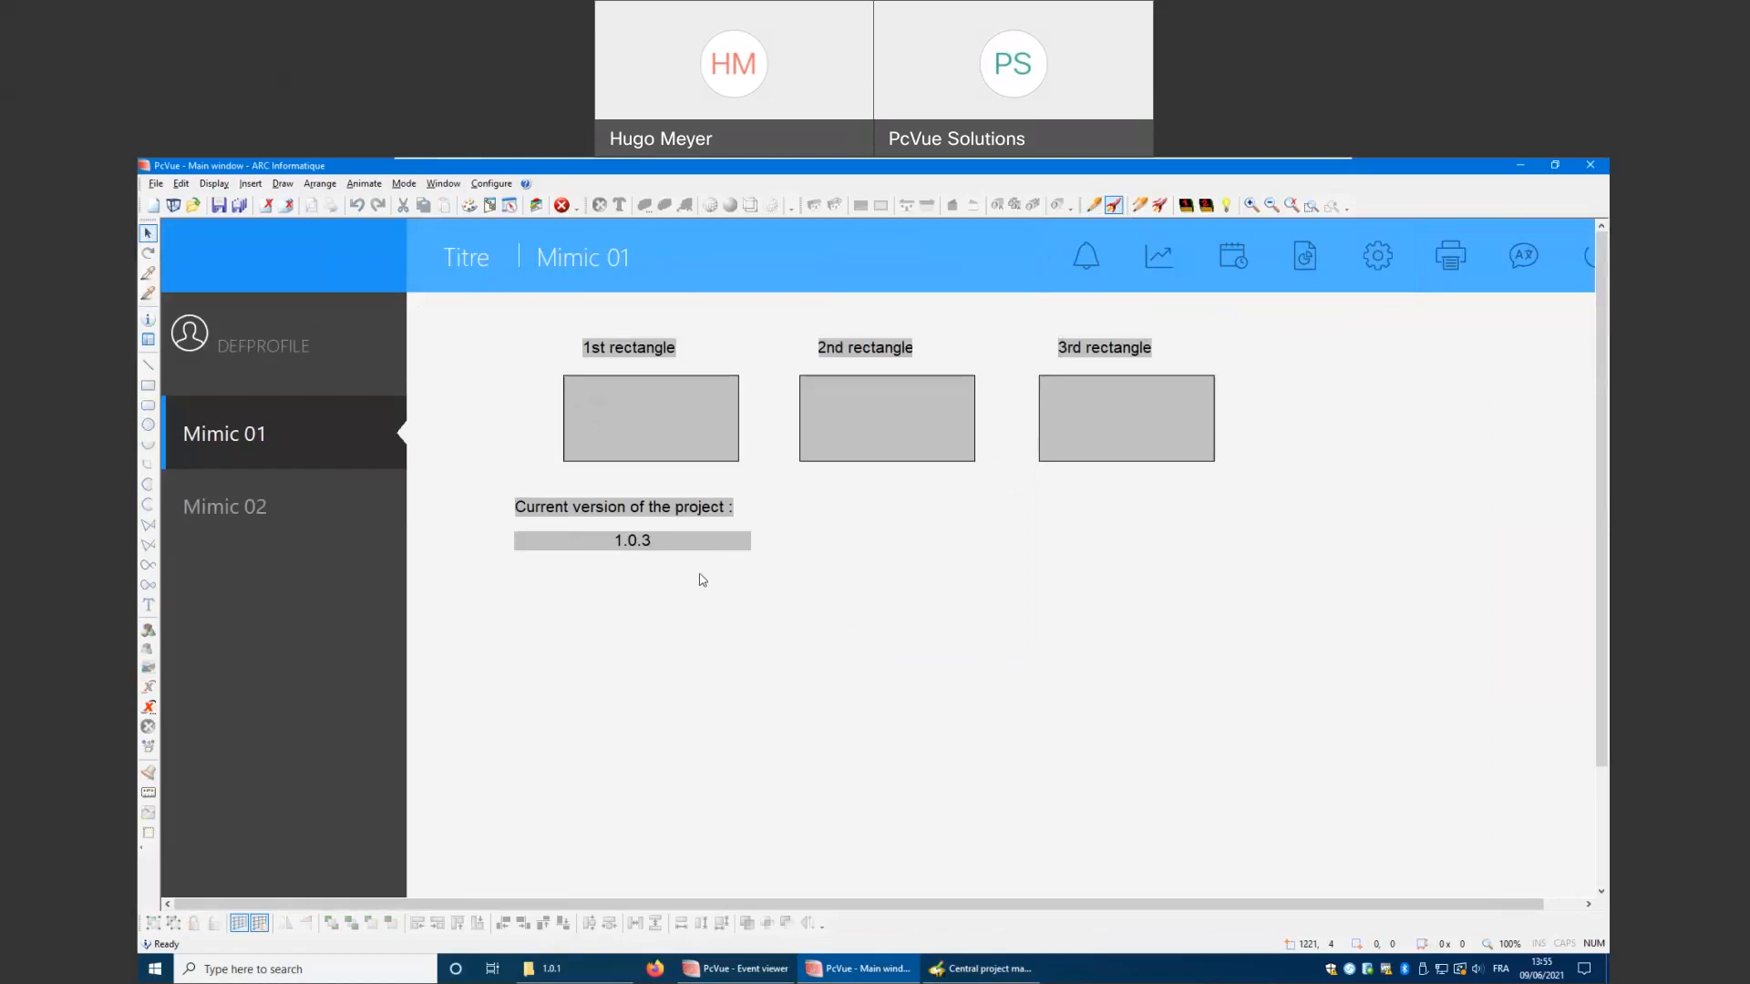
click(1094, 205)
Duplicate the "Current version of the project :" label below the placeholder and change the copy's text to "Is the current version reference ?"
mouse_move(785, 589)
mouse_down()
mouse_move(597, 506)
mouse_move(561, 581)
mouse_up()
click(605, 586)
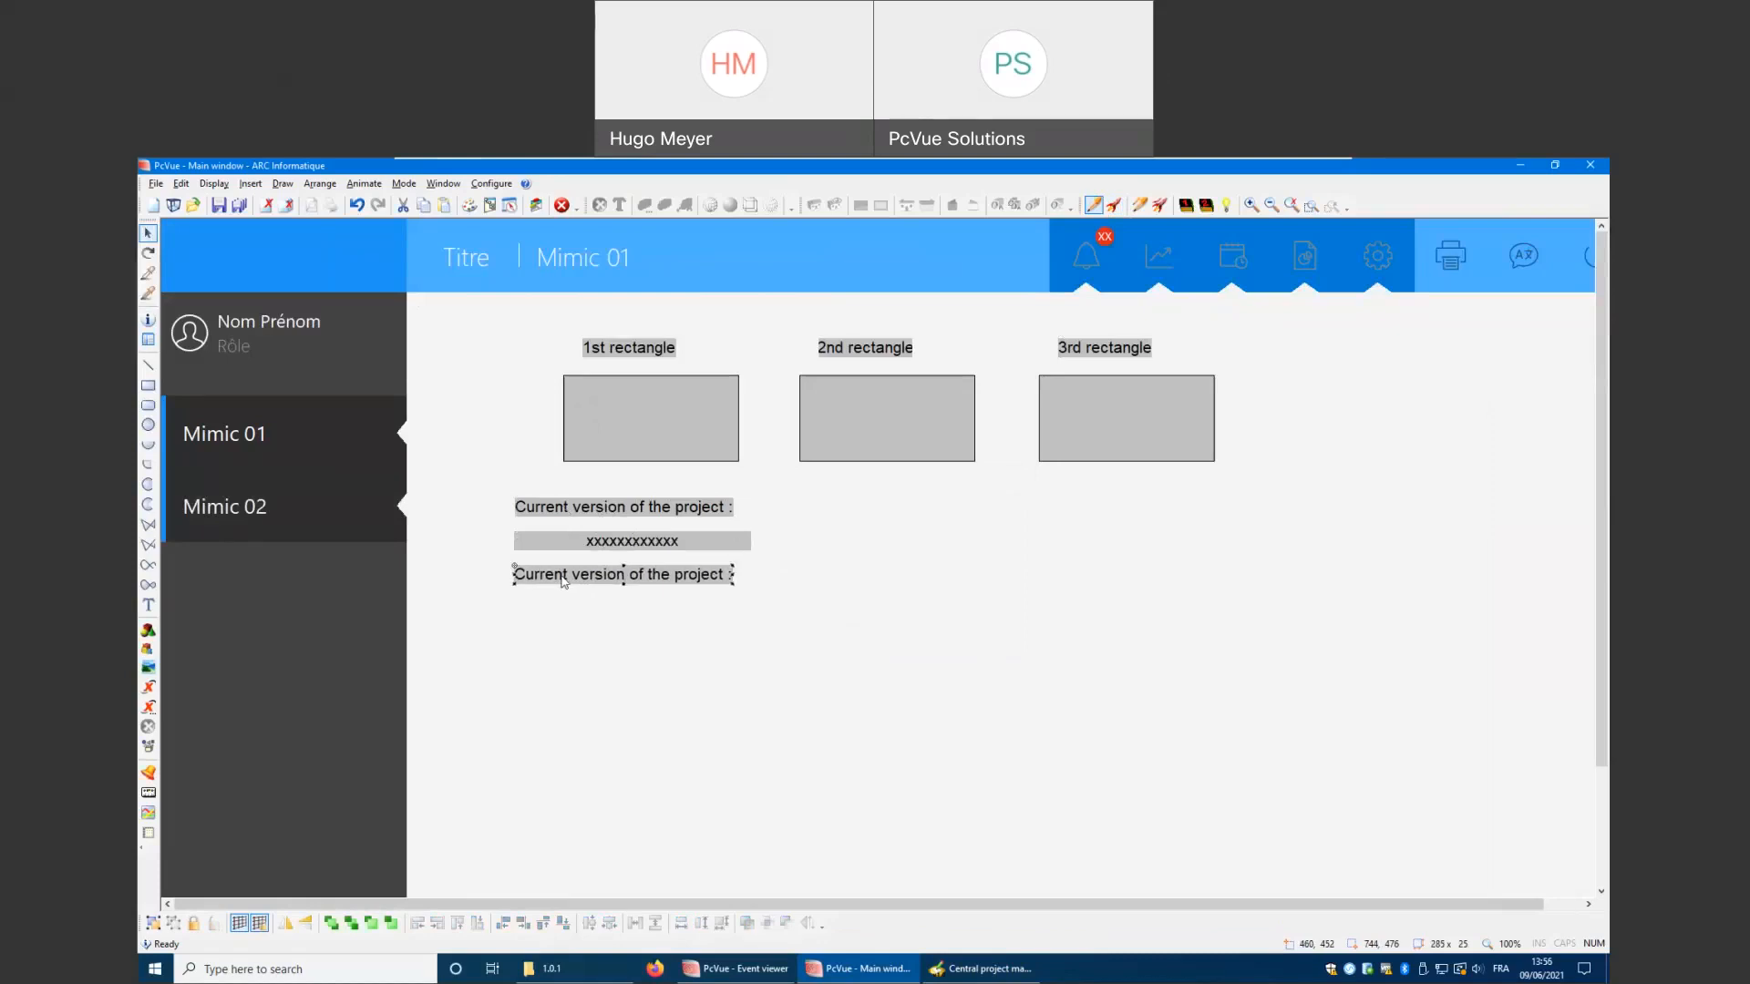
double_click(564, 582)
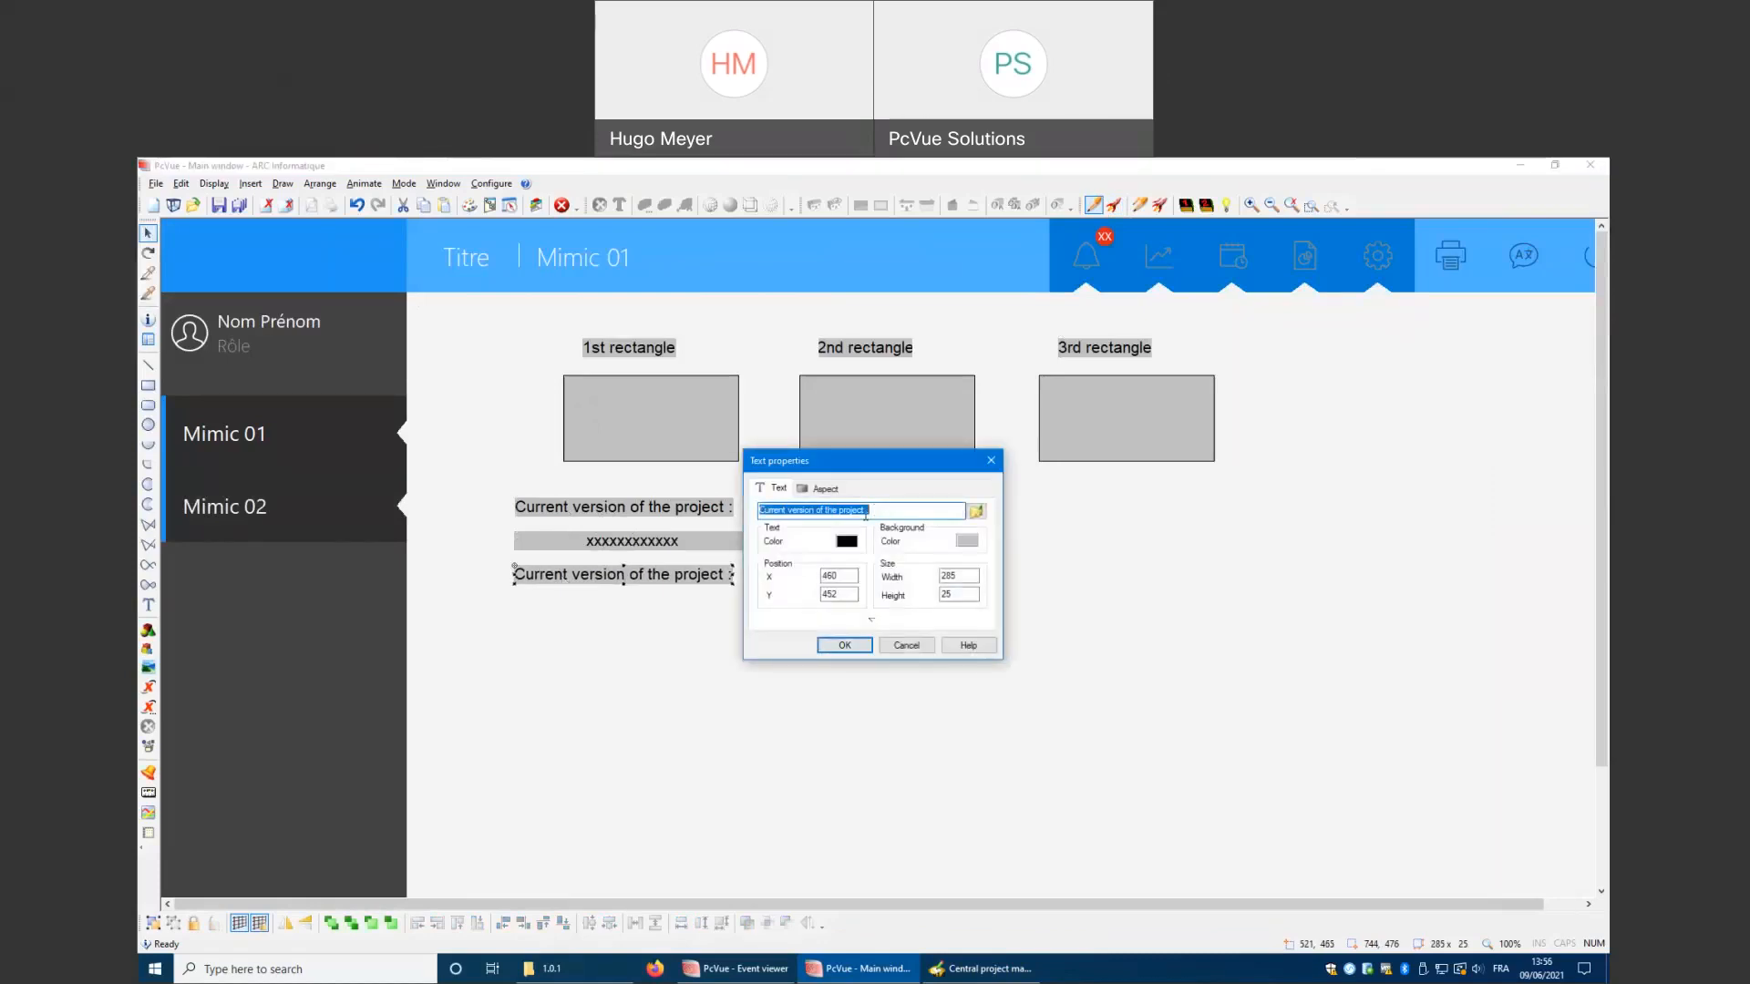
drag(863, 511, 747, 516)
text(Is the )
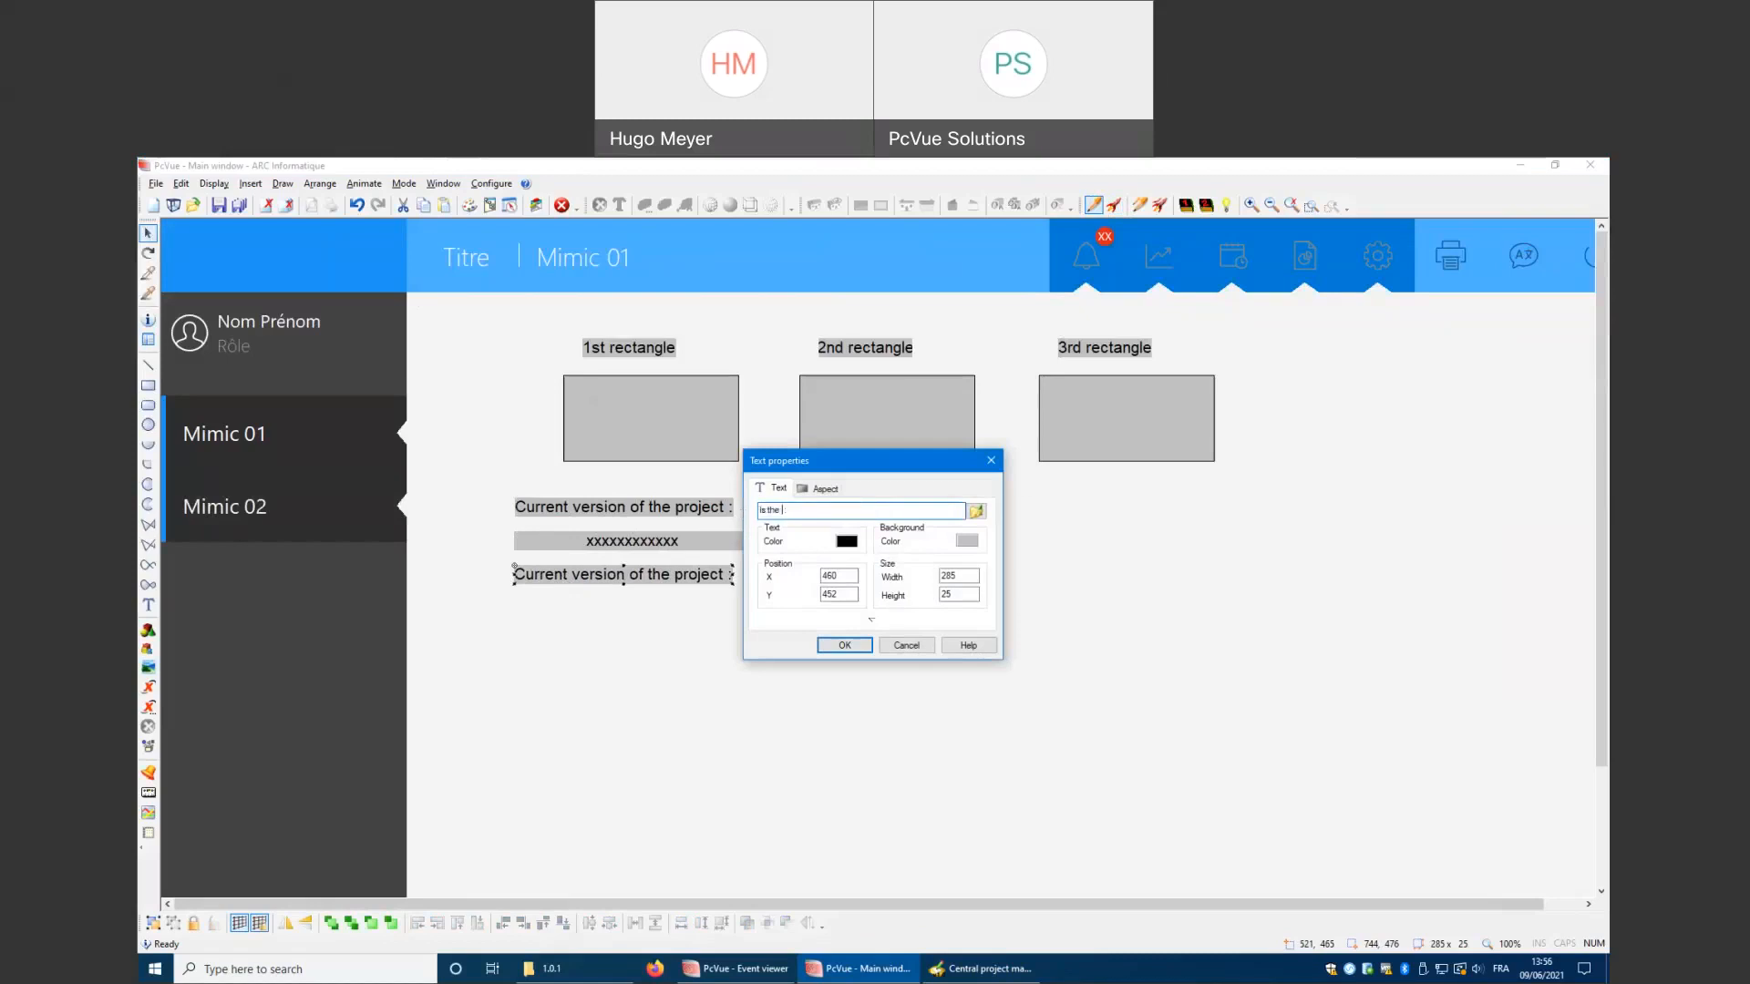
text(current version reference ?)
click(845, 645)
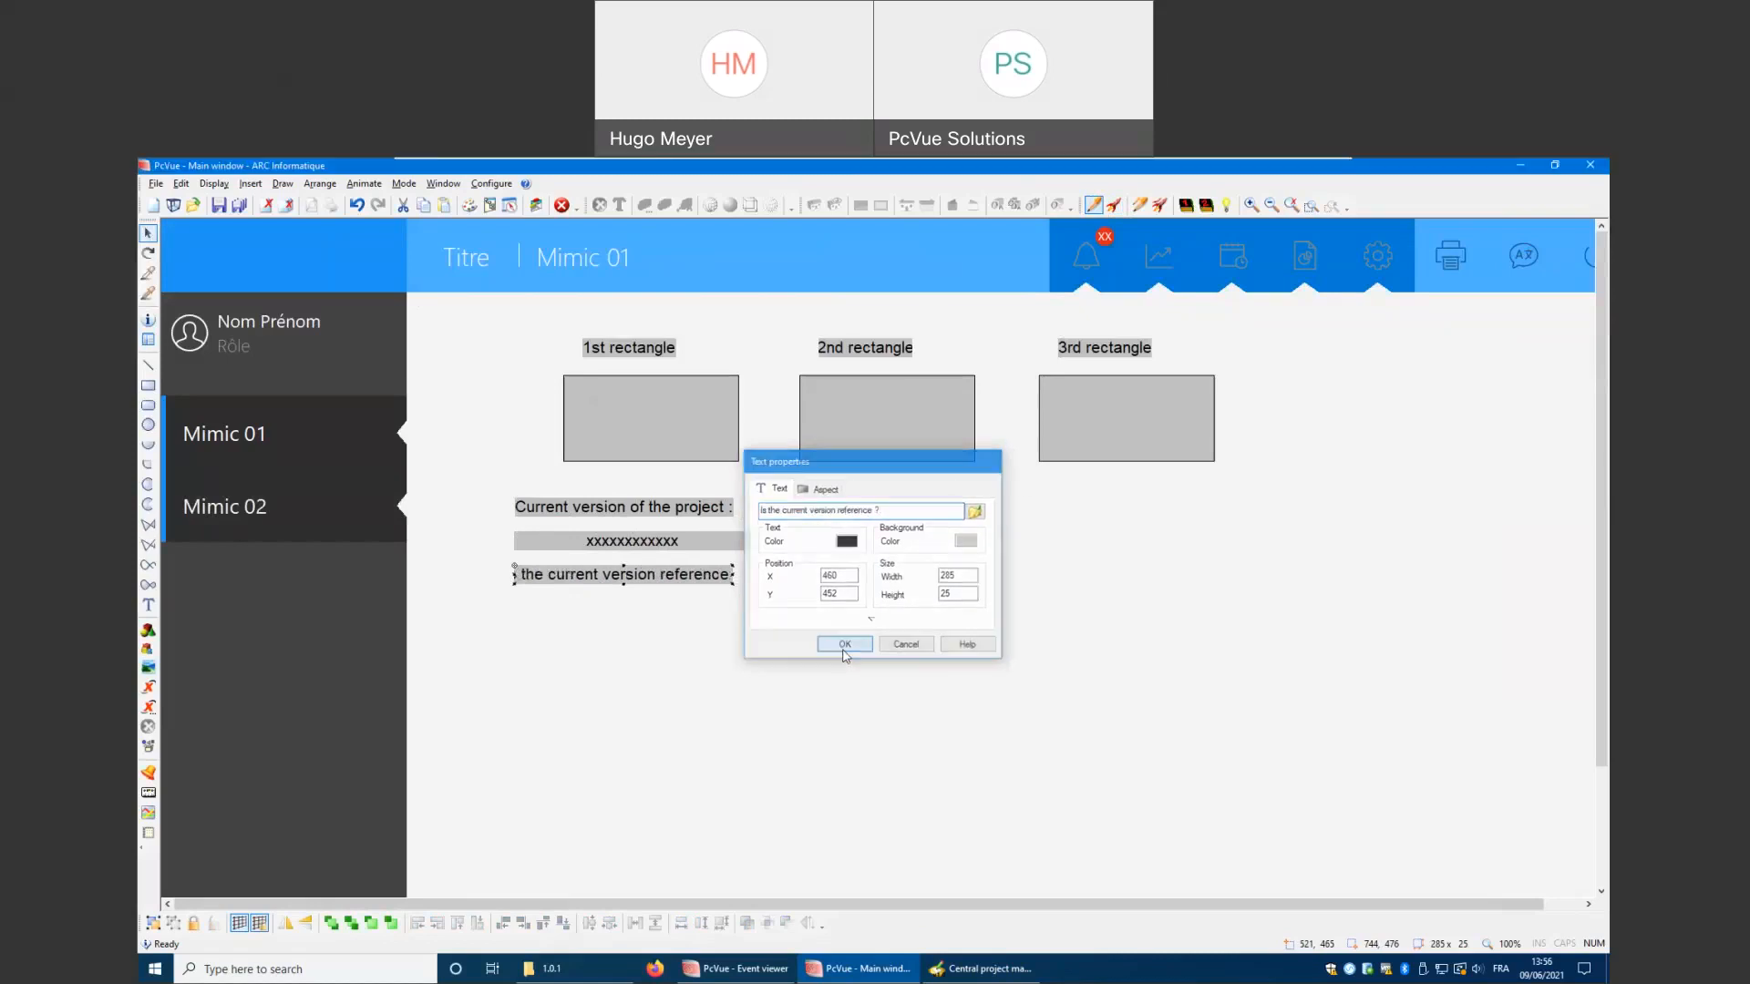
Draw a circle about 45 x 45 below the "Is the current version reference ?" label and widen that label to fit its text
click(147, 425)
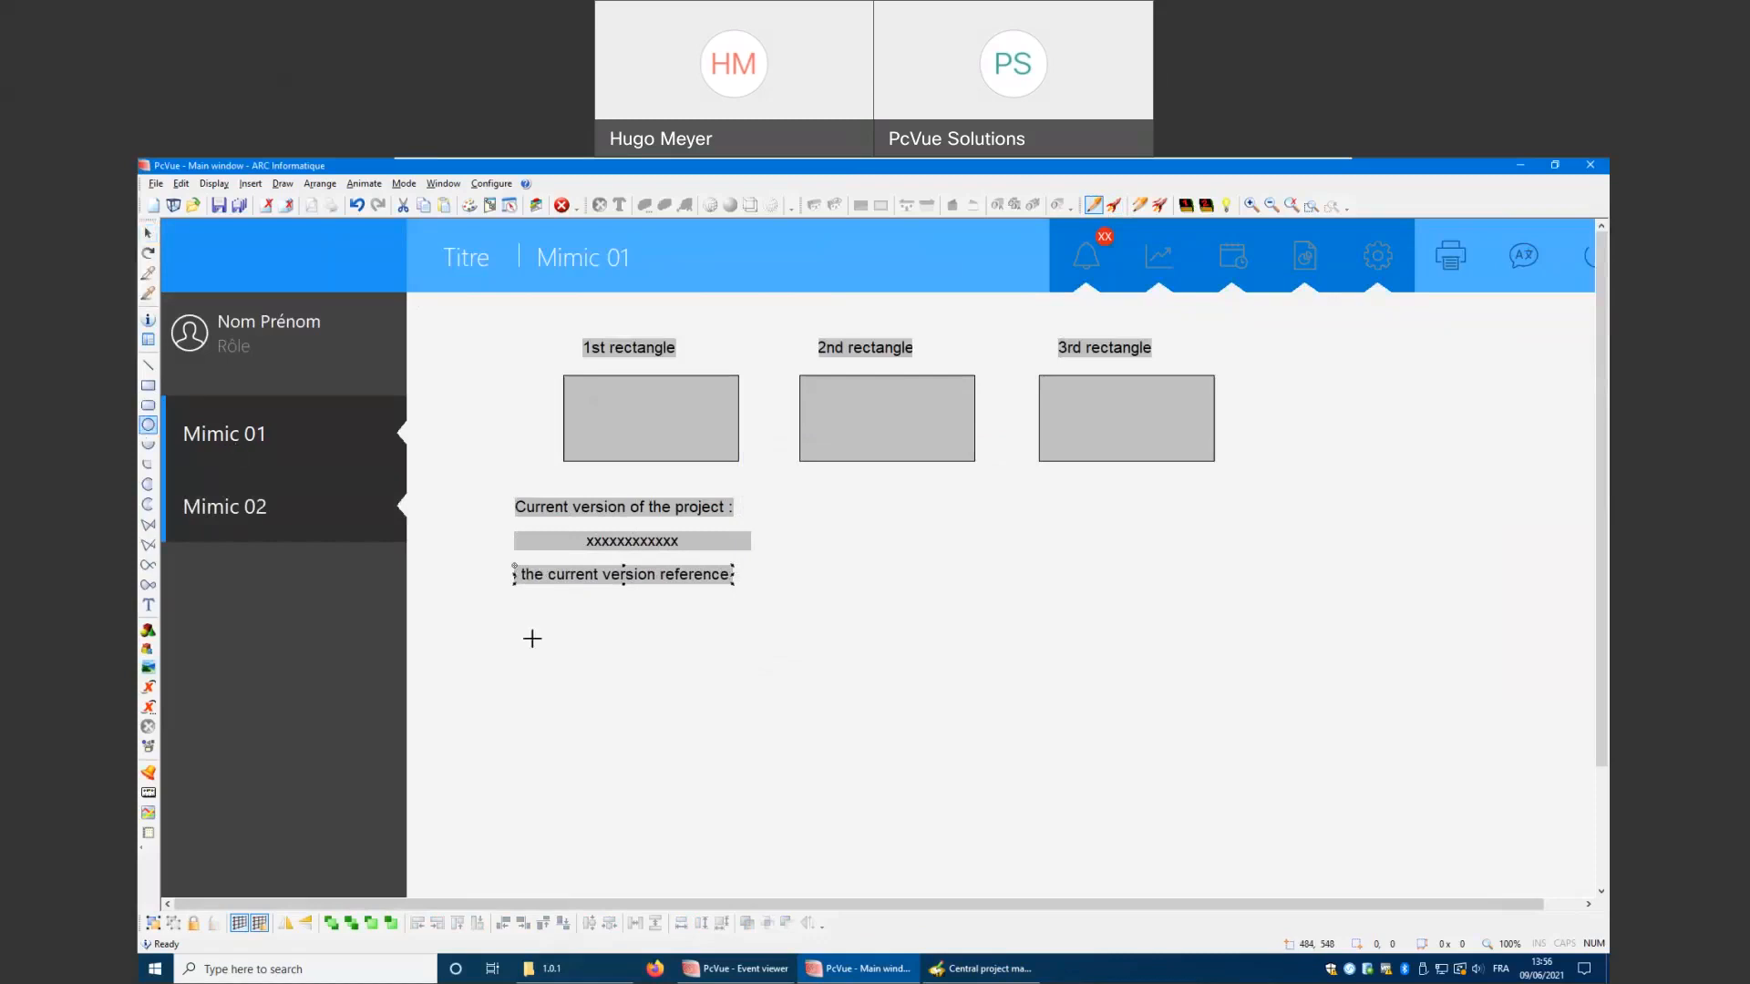
drag(530, 599, 564, 633)
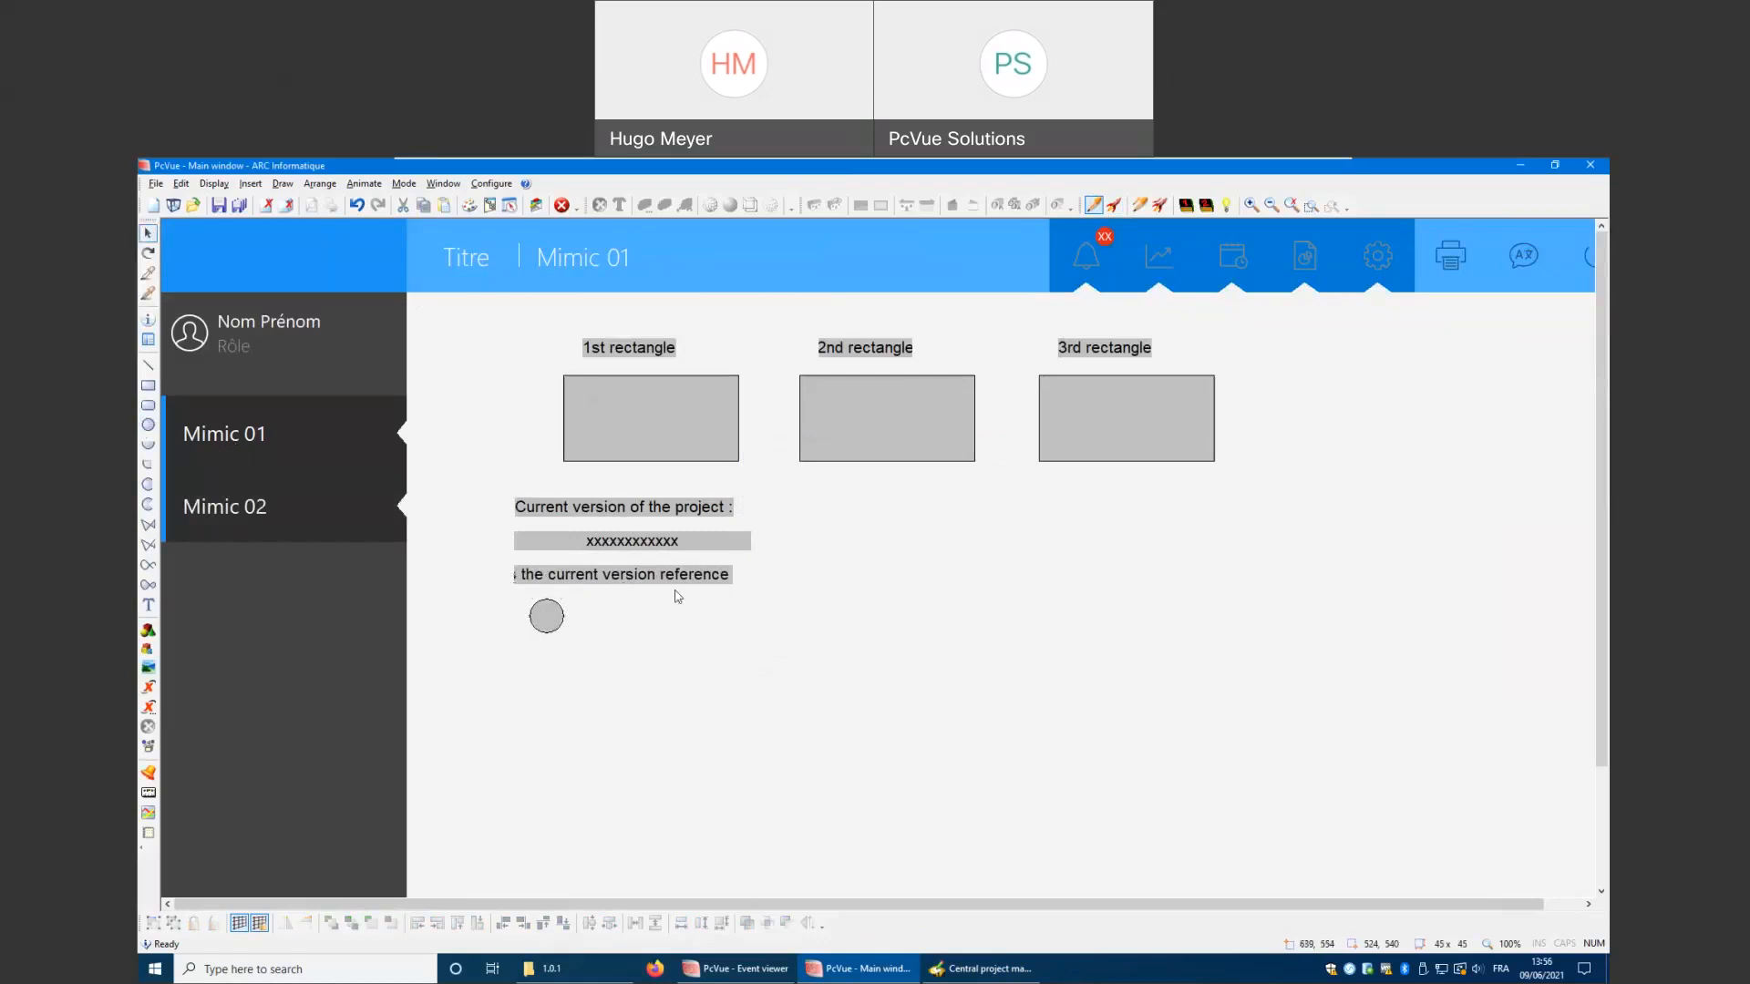
click(733, 576)
drag(733, 576, 782, 577)
click(675, 638)
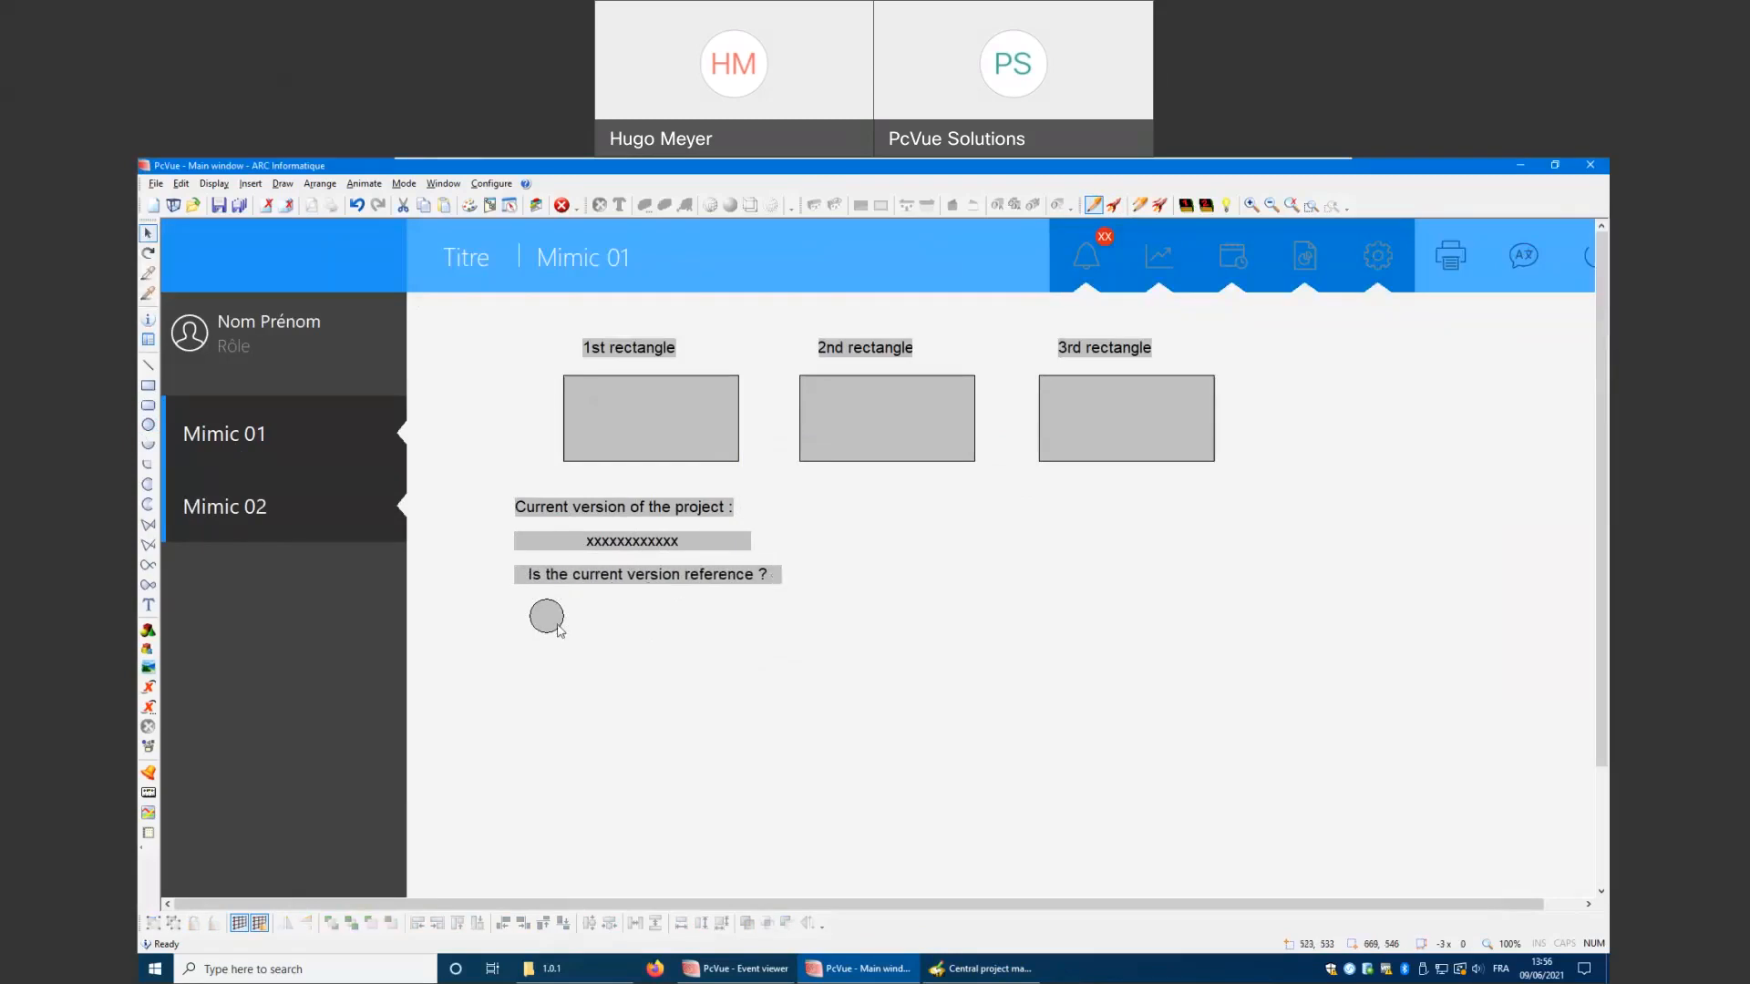
Add a bit color animation to the circle and link it to ProjectIsNotCurrentRef in System.LocalHost.Version.Reference
right_click(557, 628)
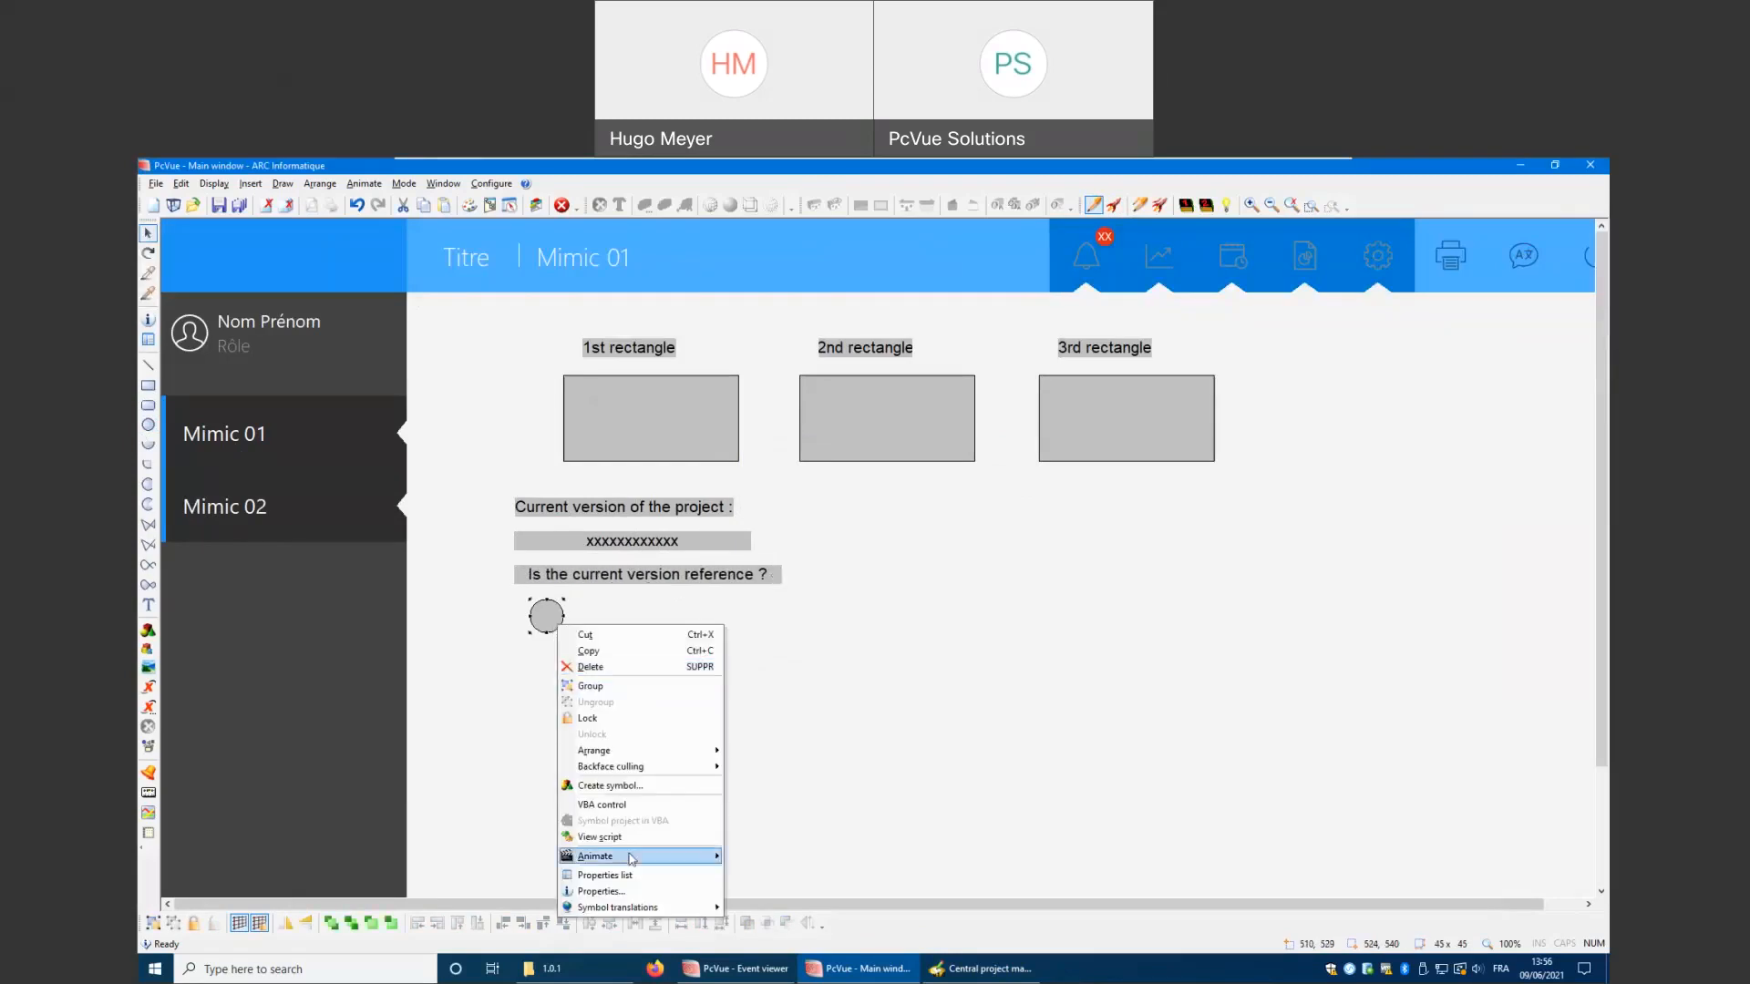
mouse_move(633, 859)
mouse_move(761, 700)
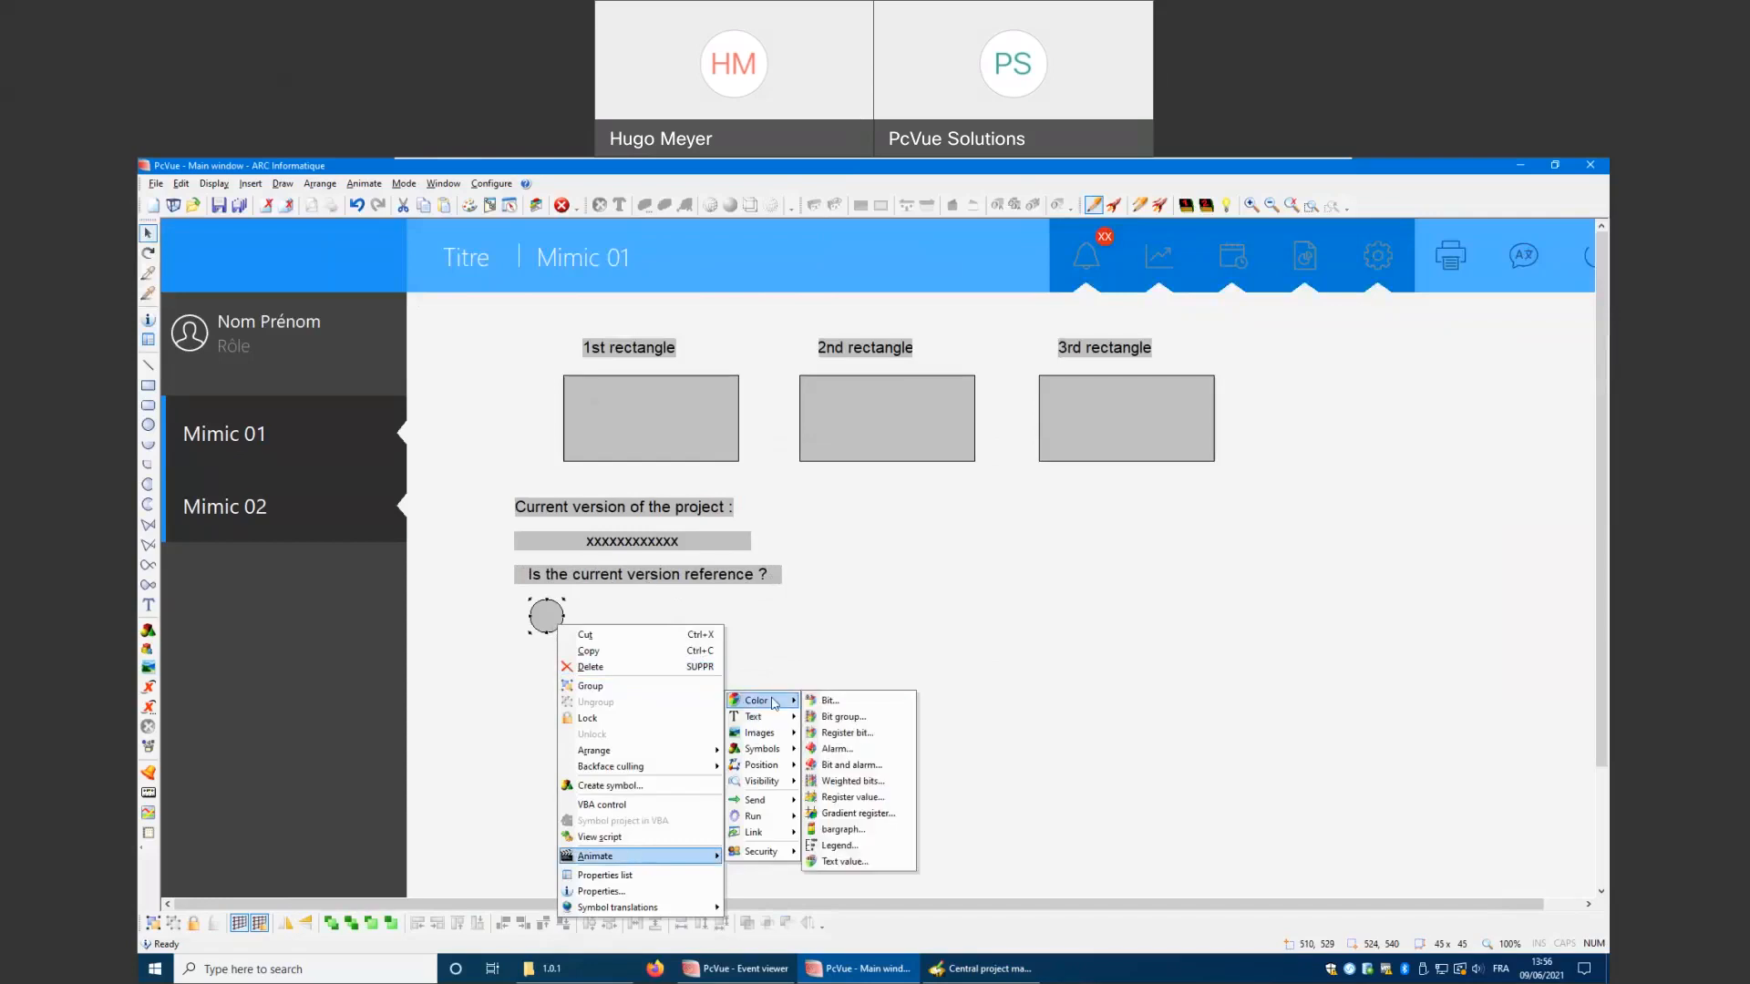
click(848, 701)
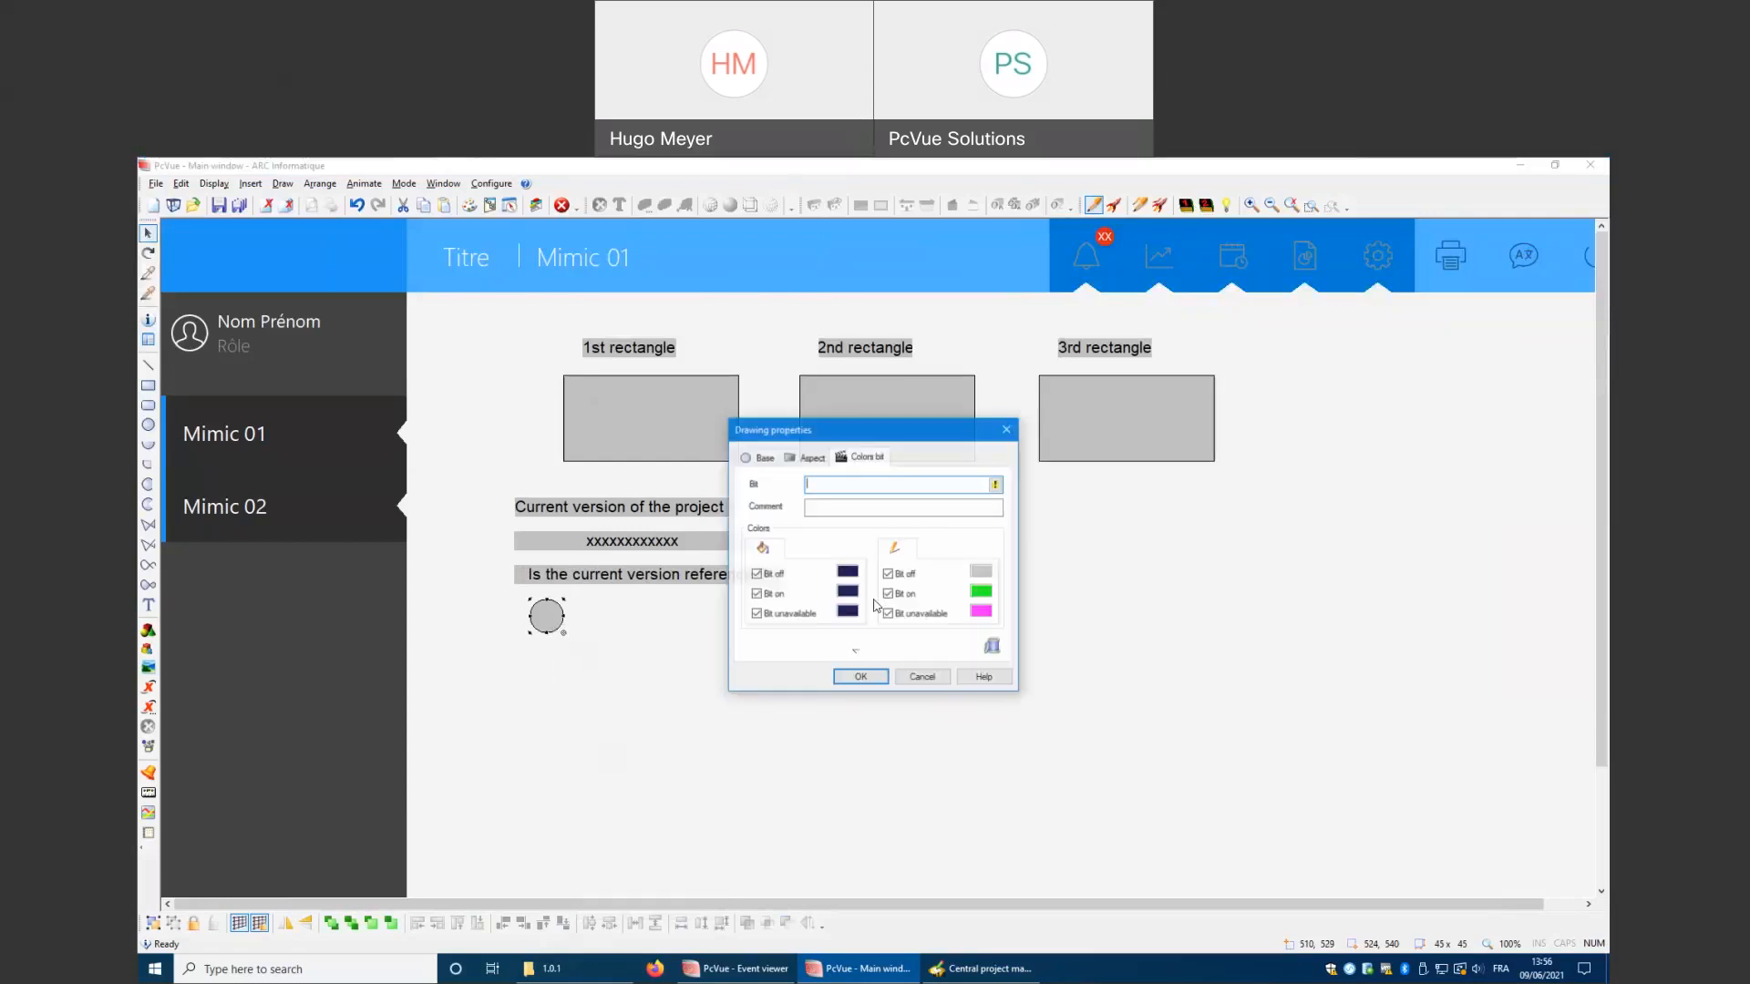
click(994, 485)
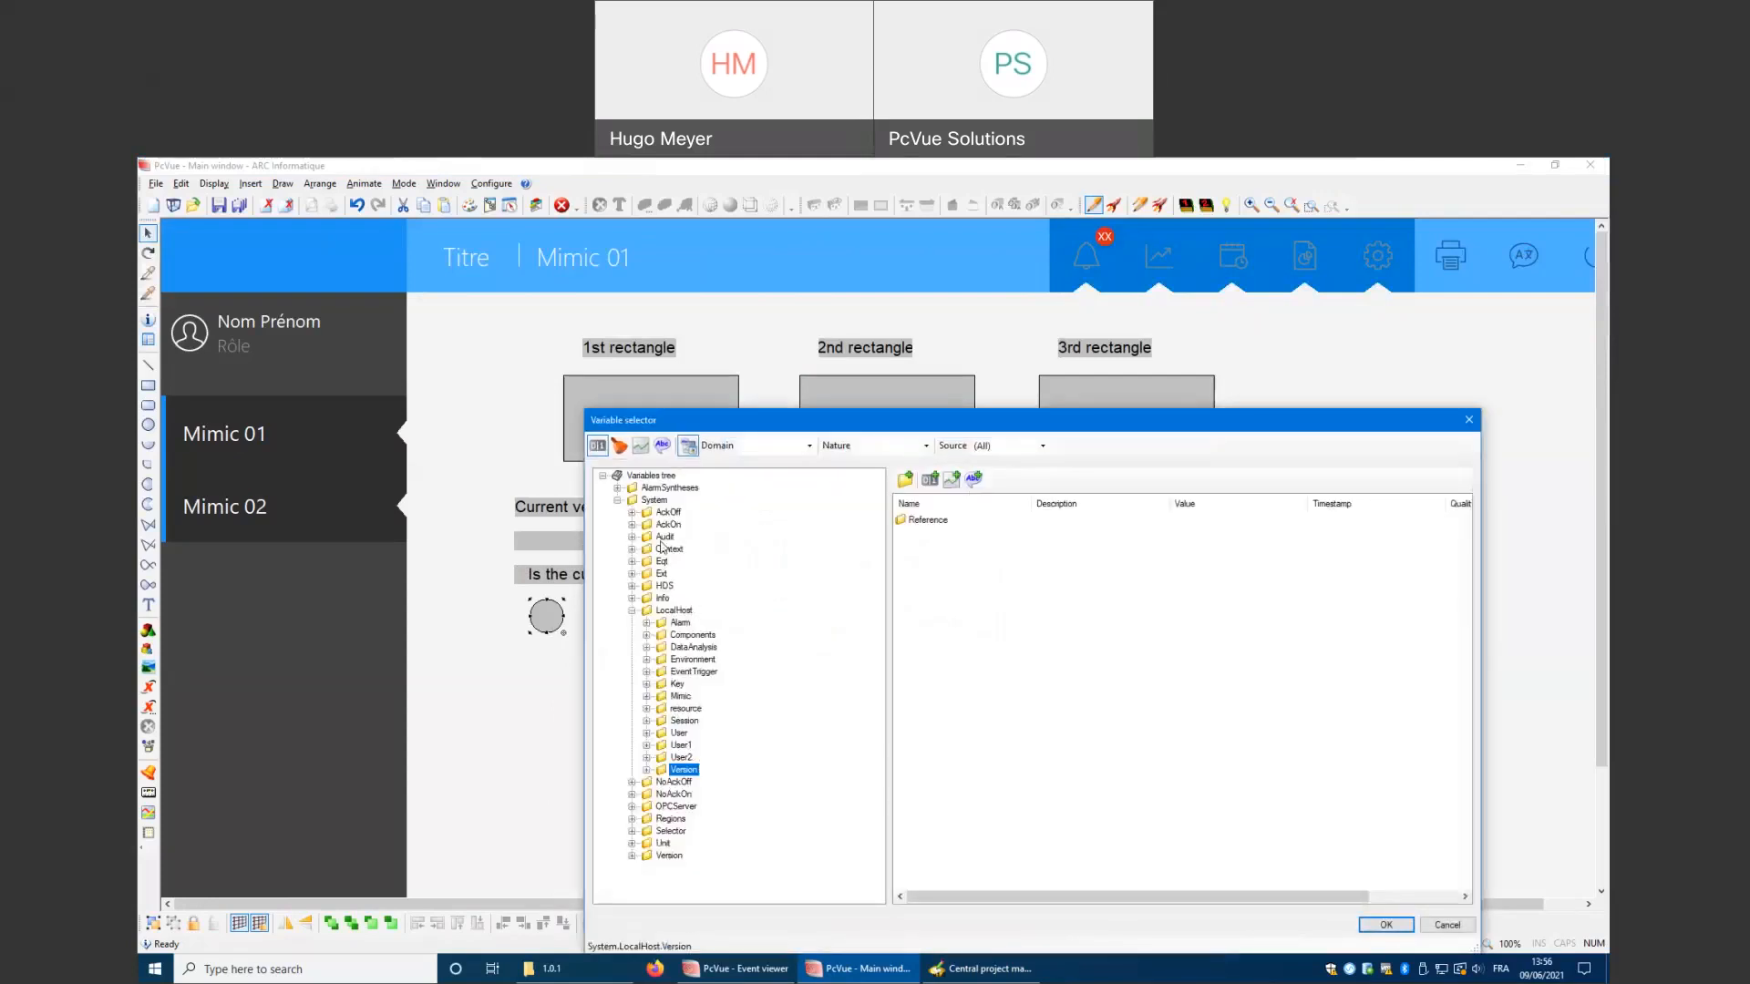
click(931, 521)
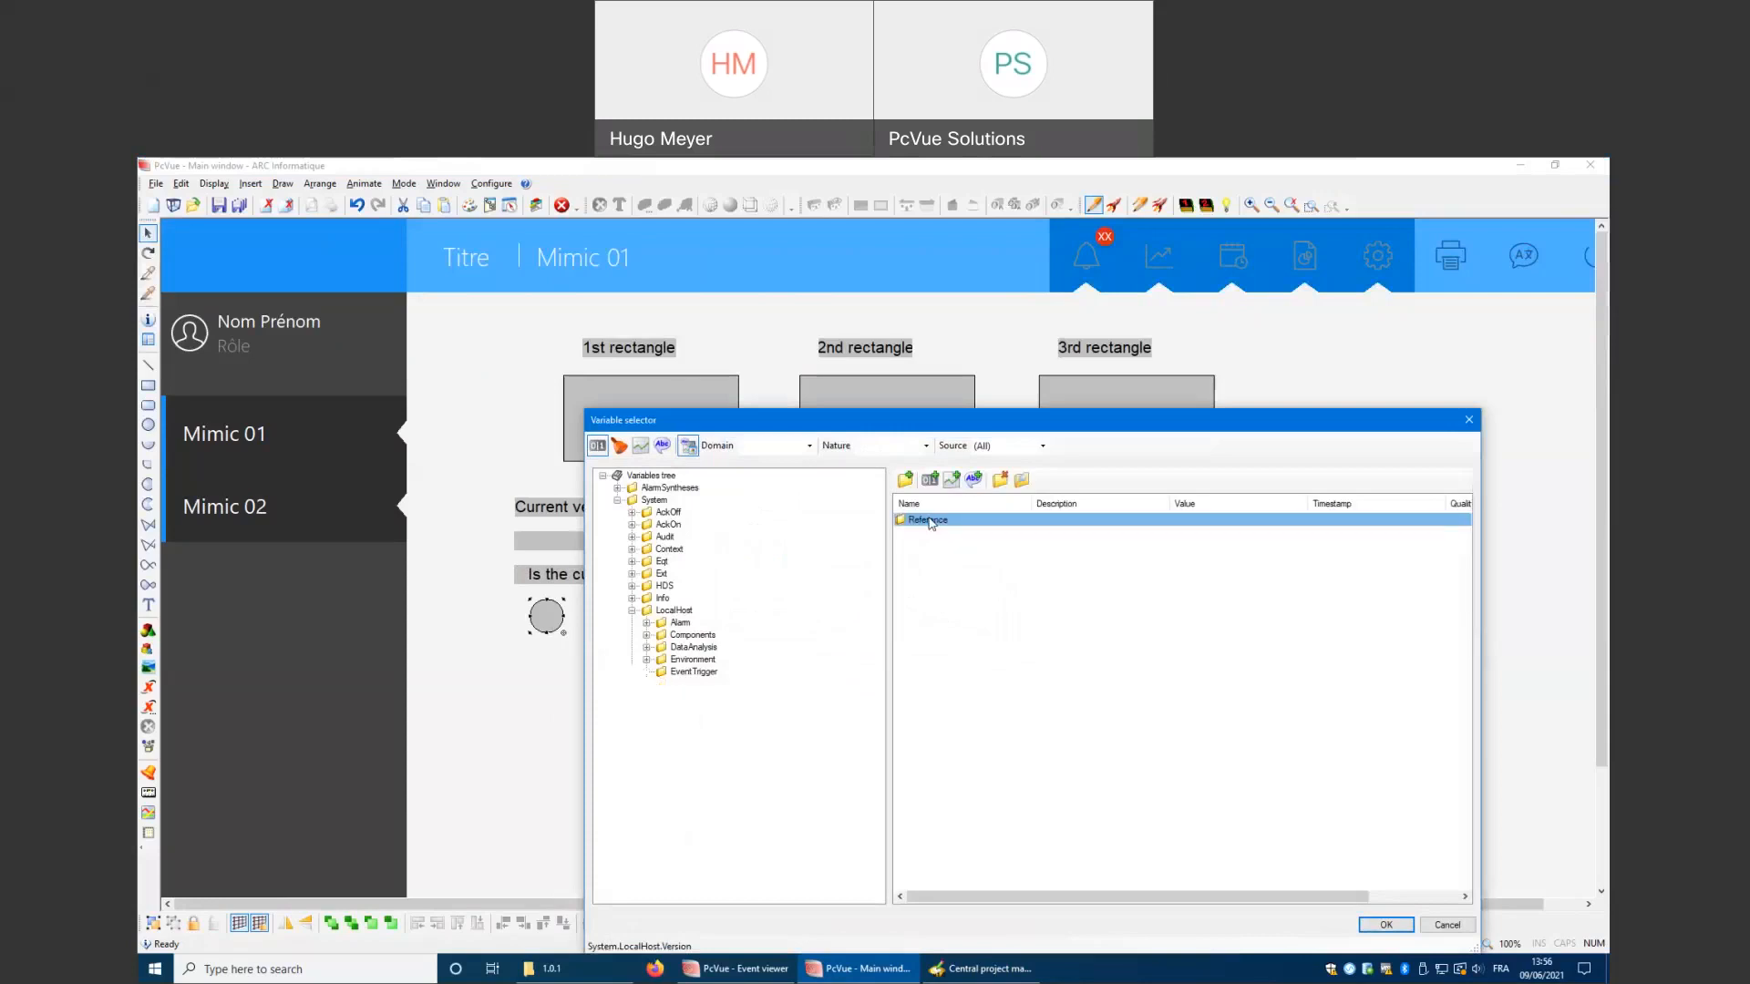
double_click(931, 522)
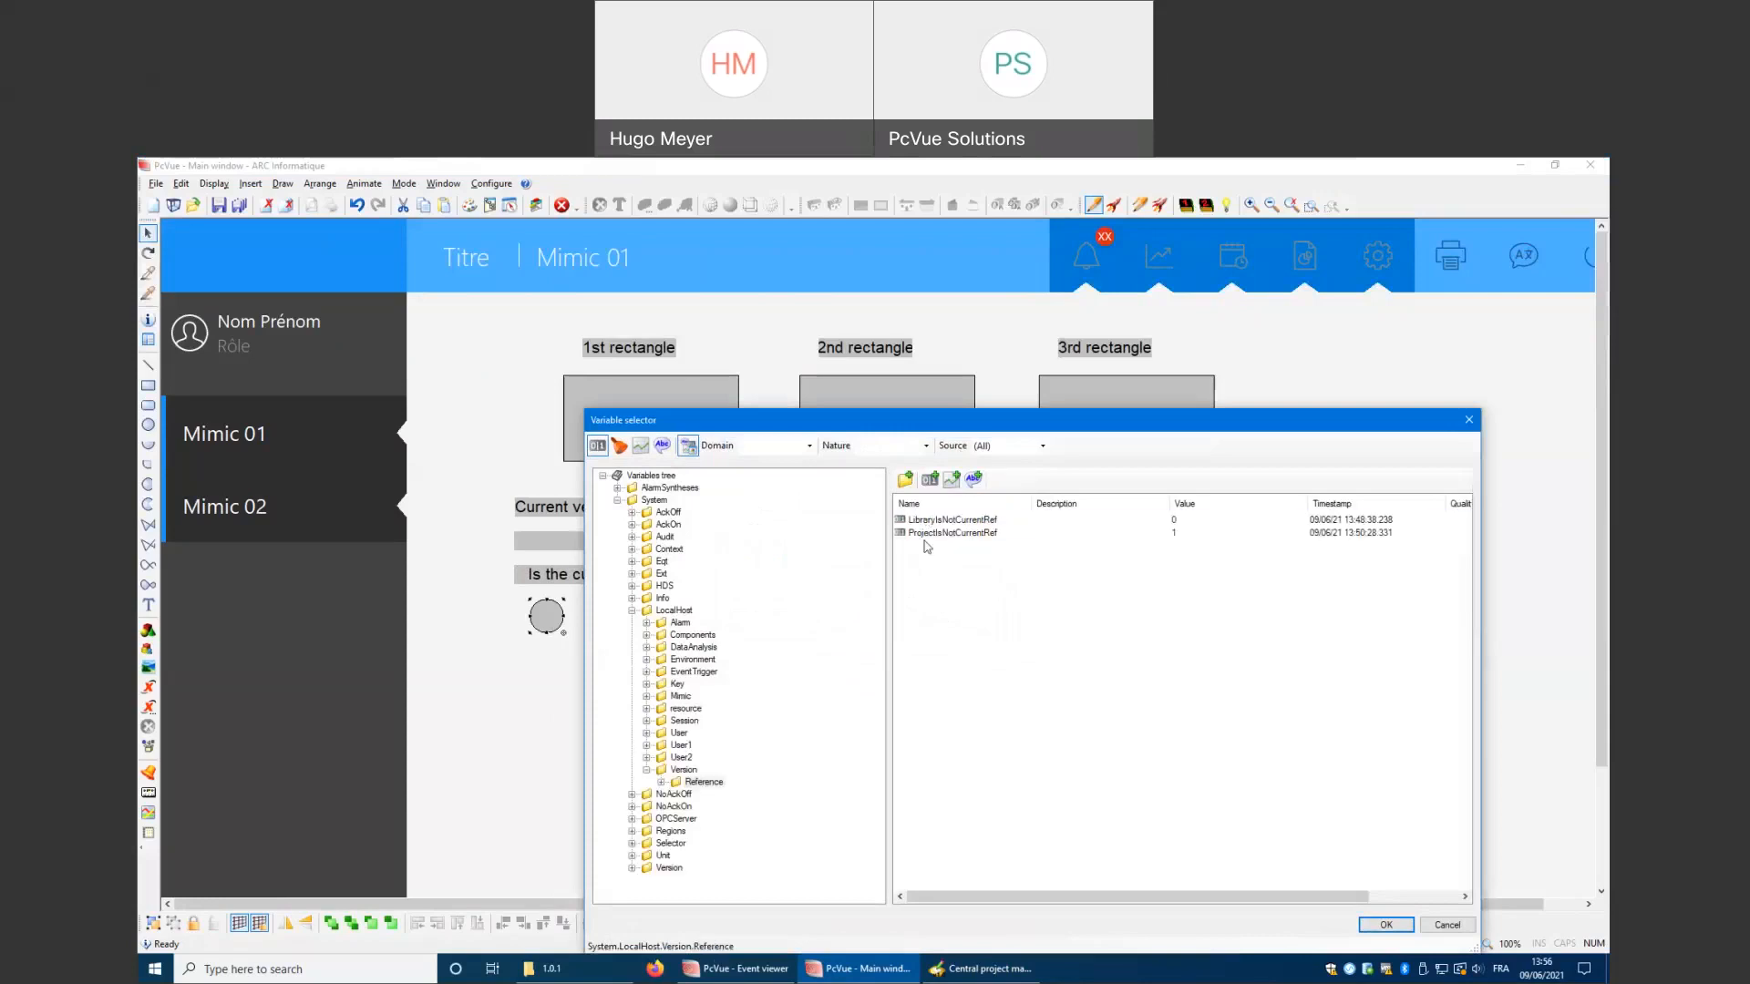
click(948, 536)
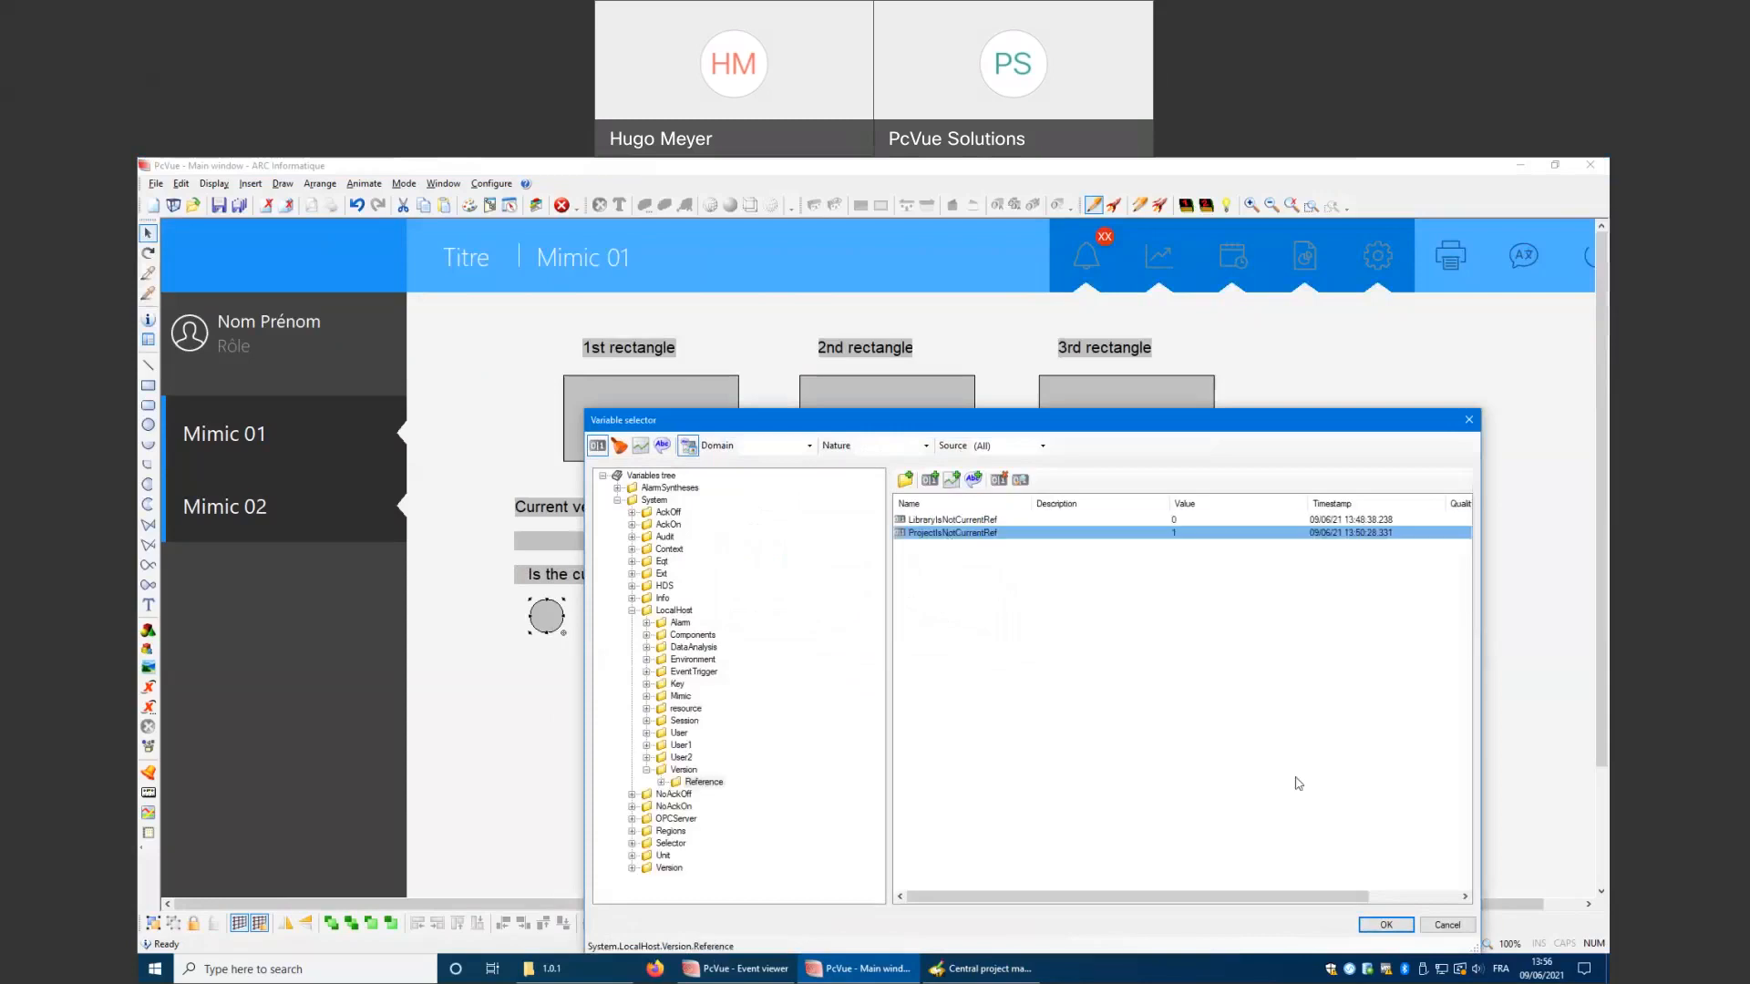
click(1378, 926)
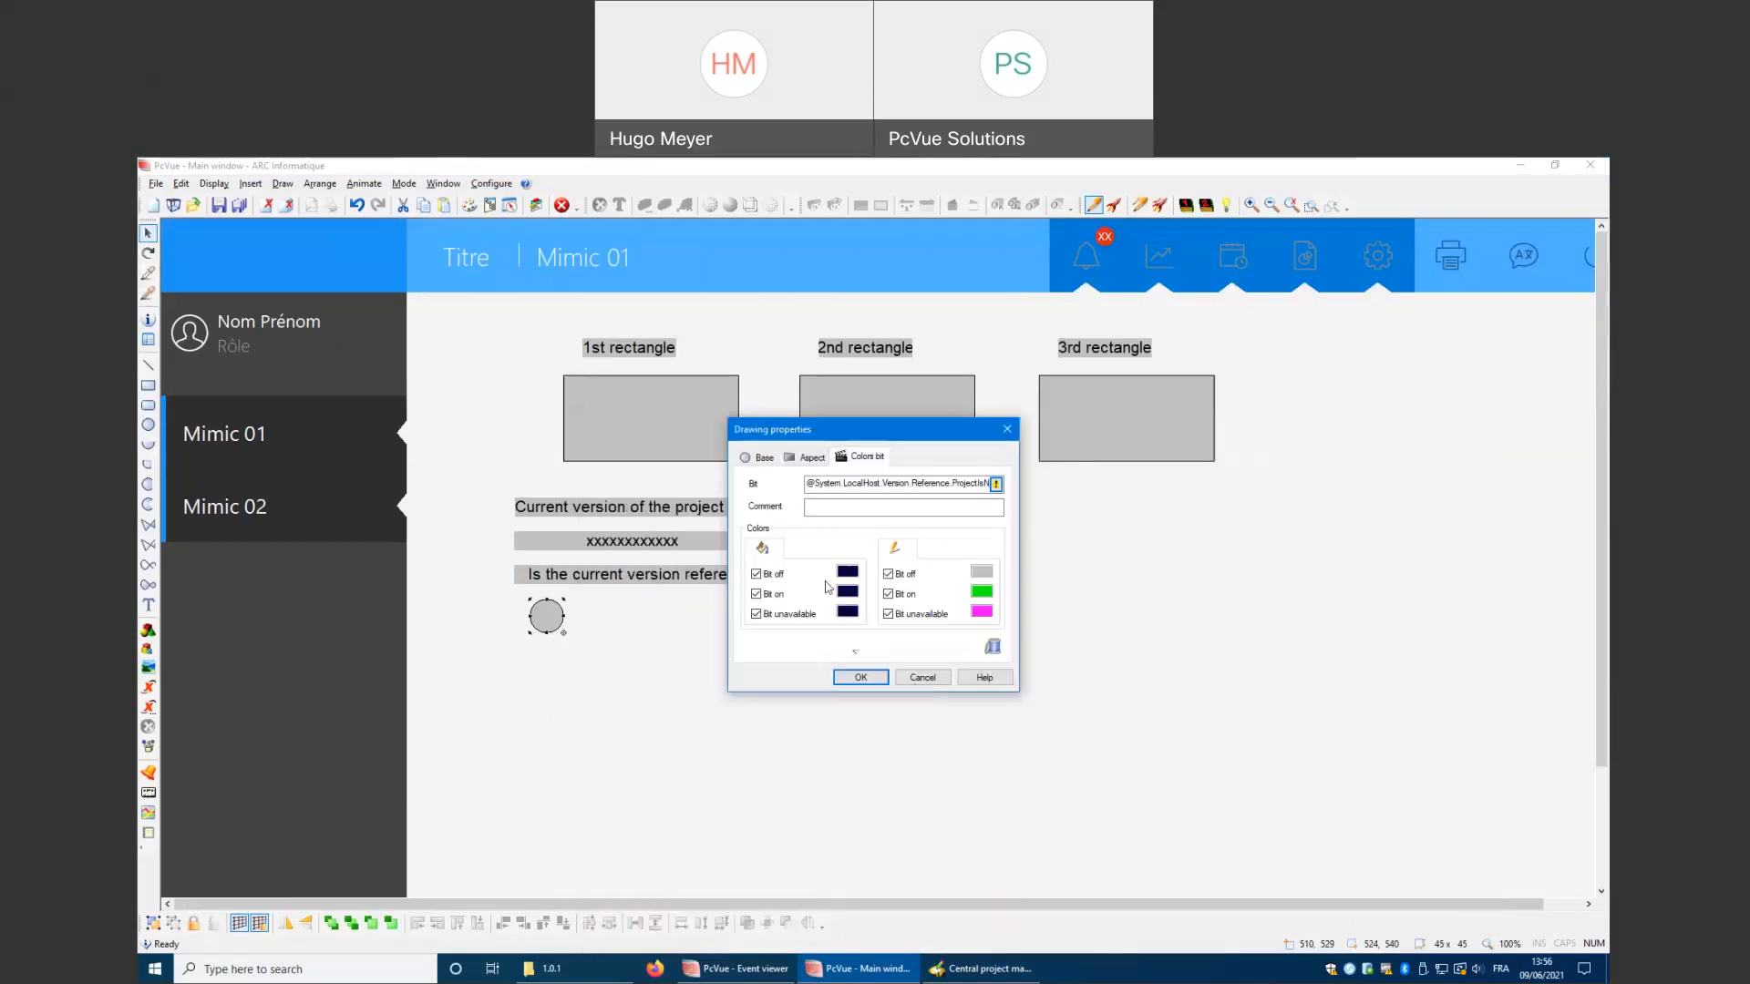
Disable the circle animation's line colors for bit off and bit on, and set its fill to green for bit off and red for bit on
click(888, 574)
click(888, 594)
click(848, 572)
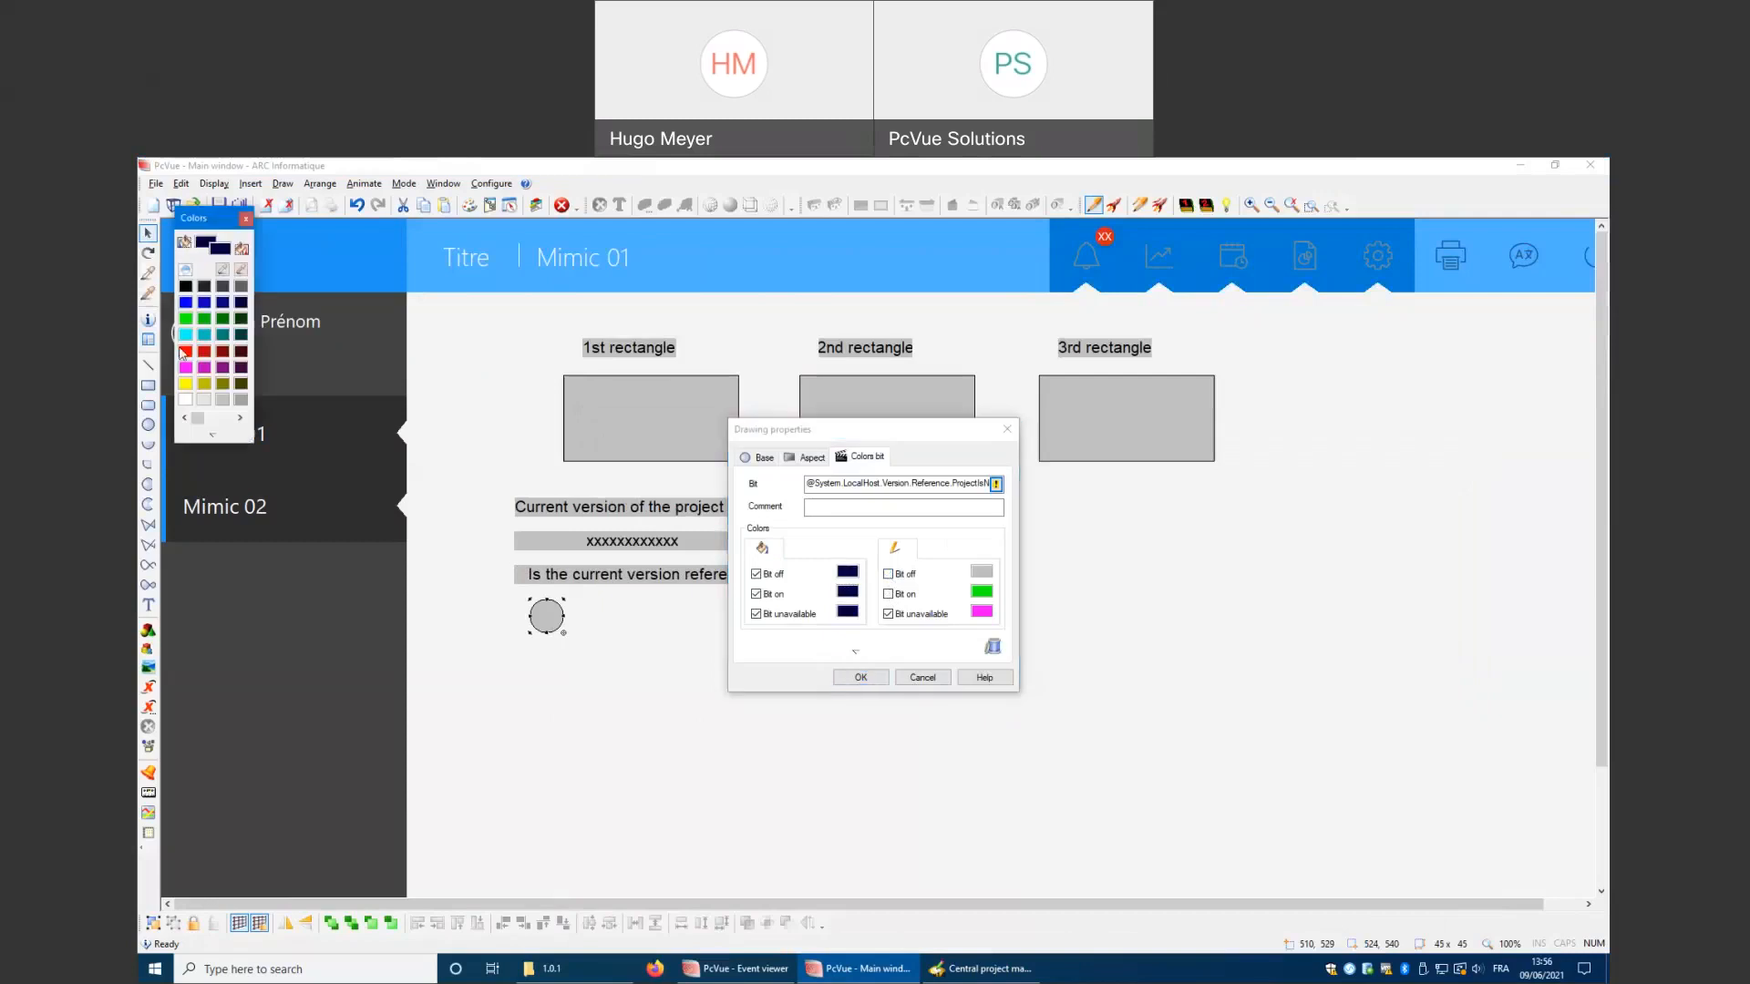
click(185, 318)
click(845, 593)
click(186, 352)
click(858, 677)
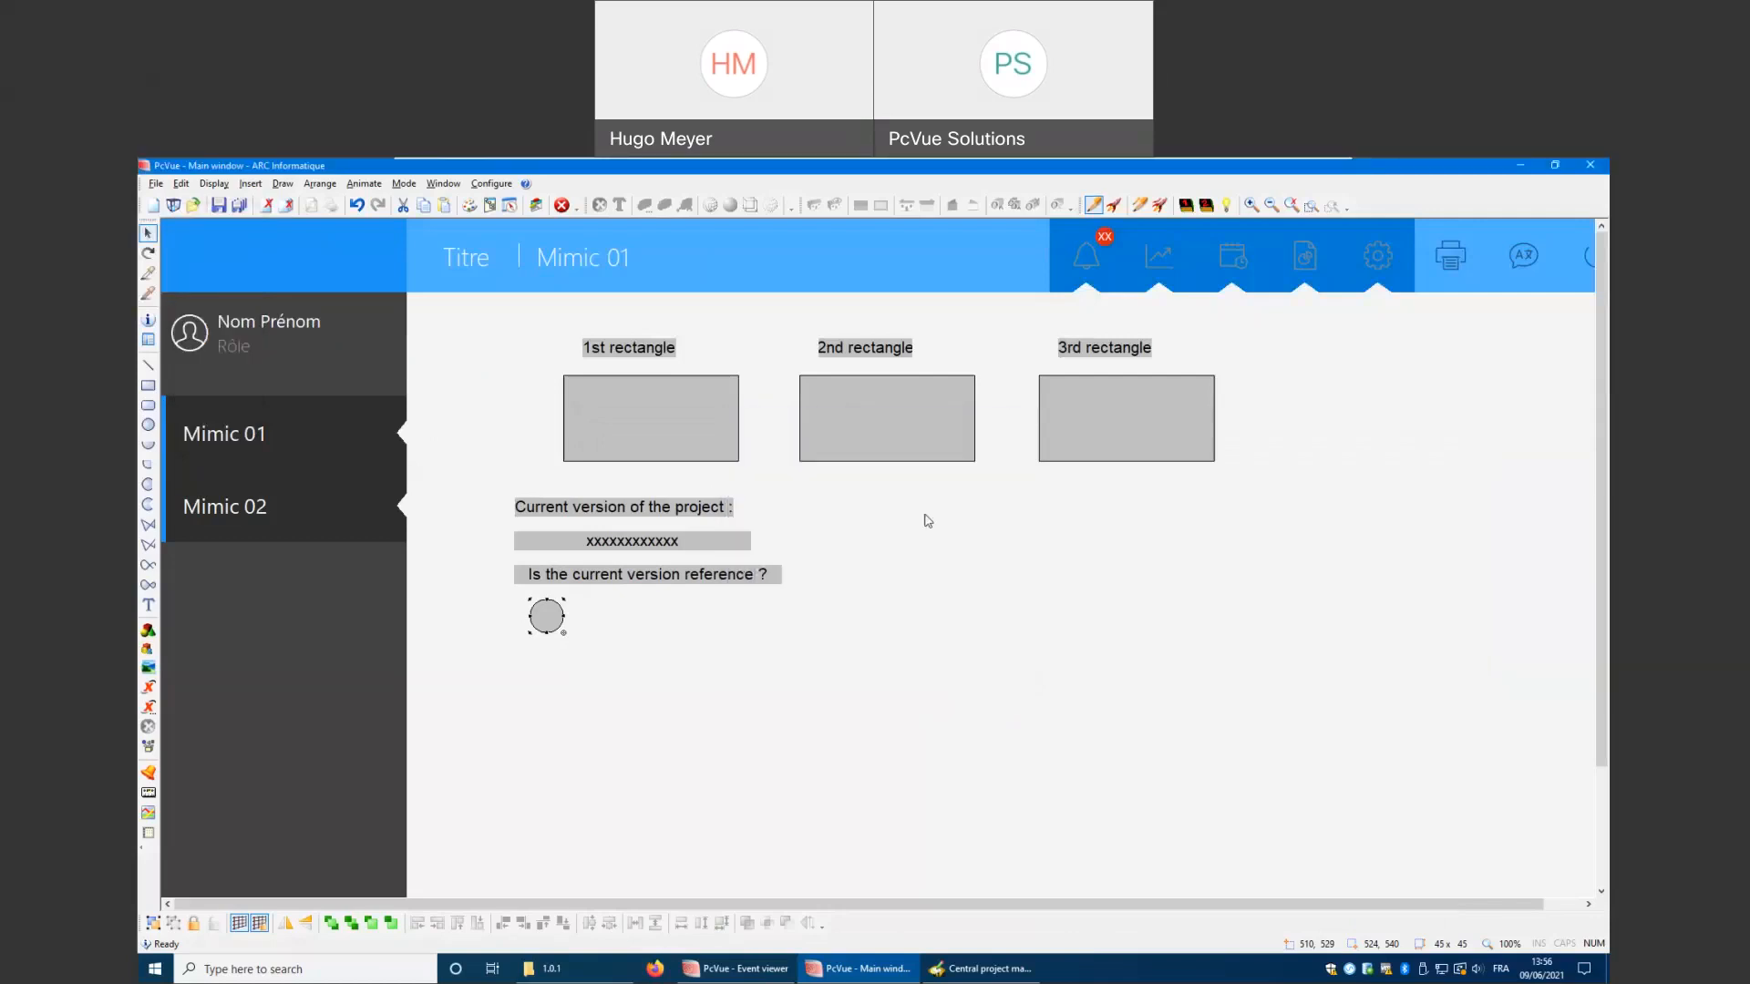
Preview Mimic 01 in run mode to check the circle's color, and return to edit mode
click(1113, 207)
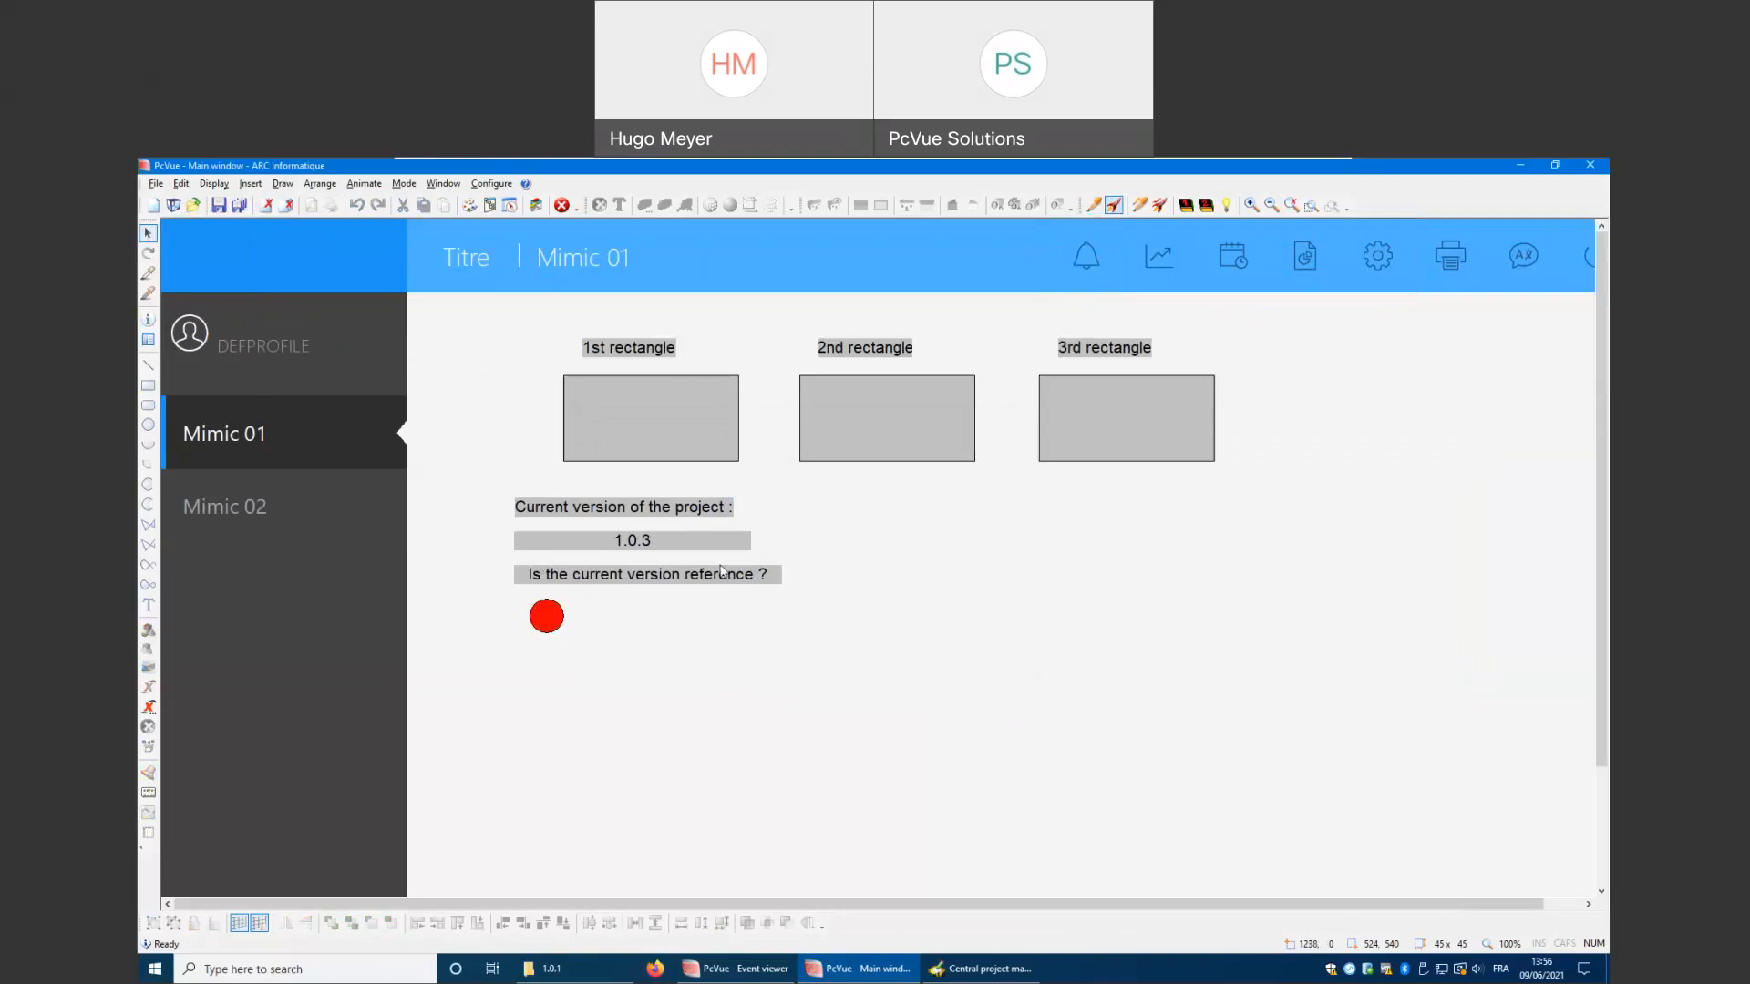
click(1093, 205)
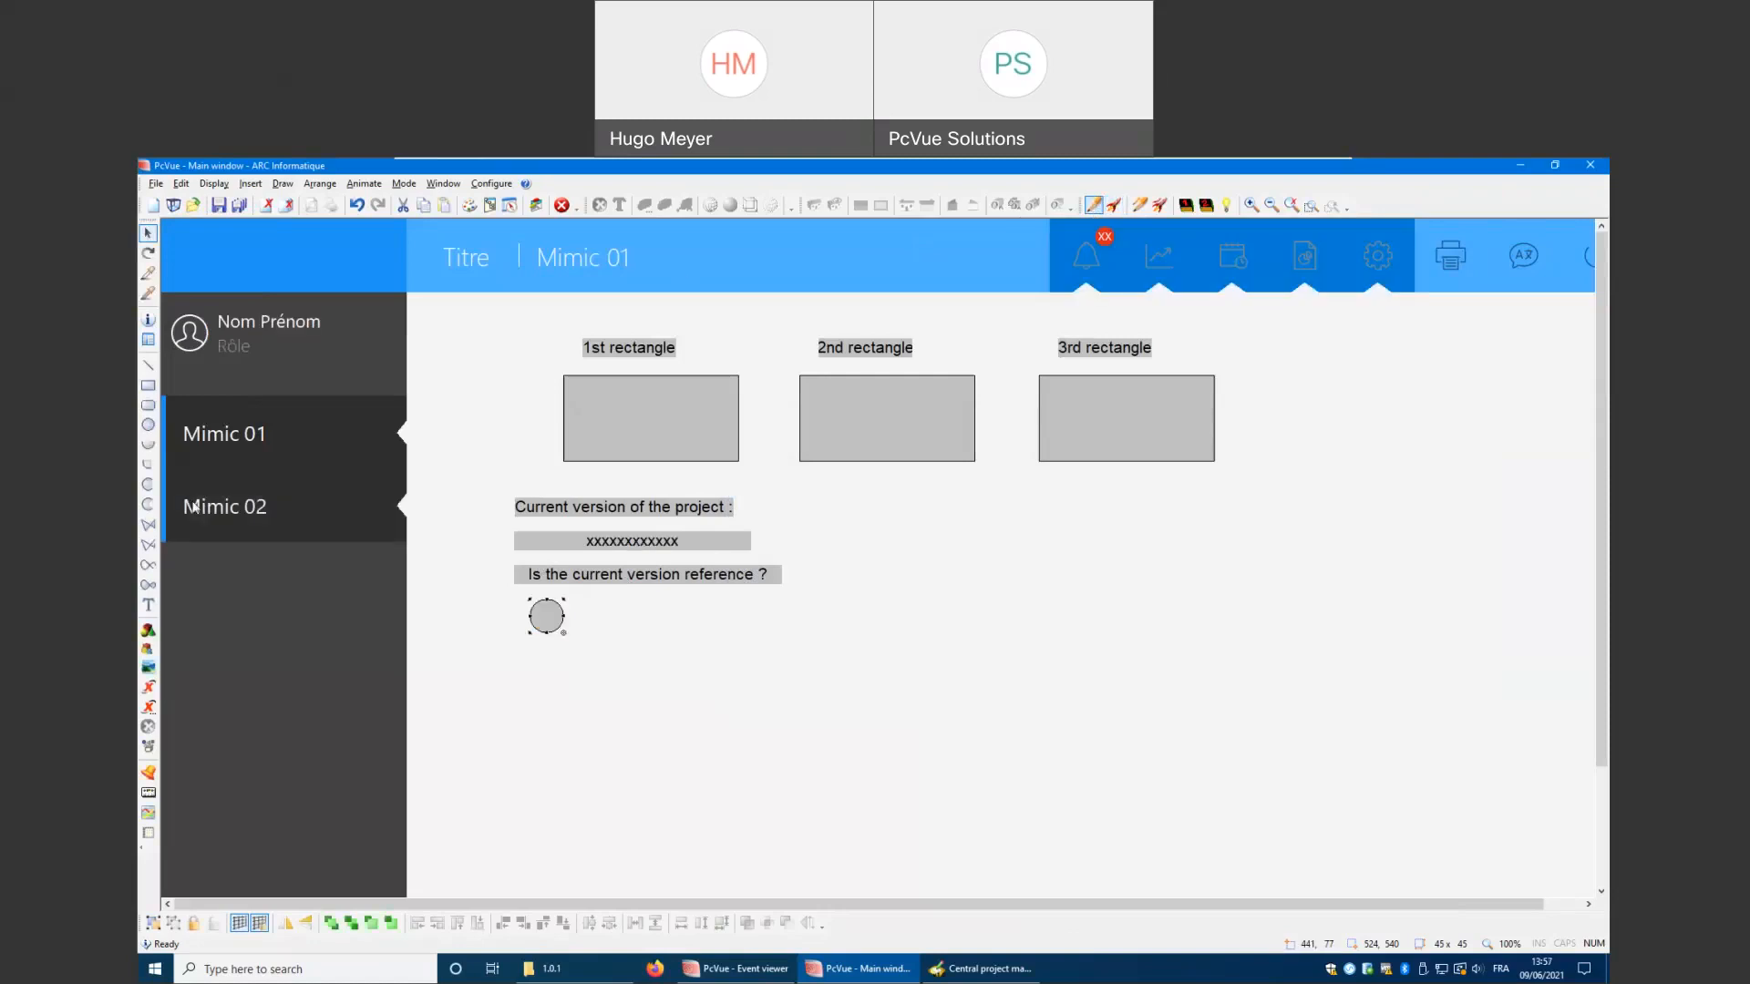
Copy the version label and placeholder below the circle, retitle the copied label "What version is the reference ?", and widen it to about 340 x 25
drag(797, 550, 574, 663)
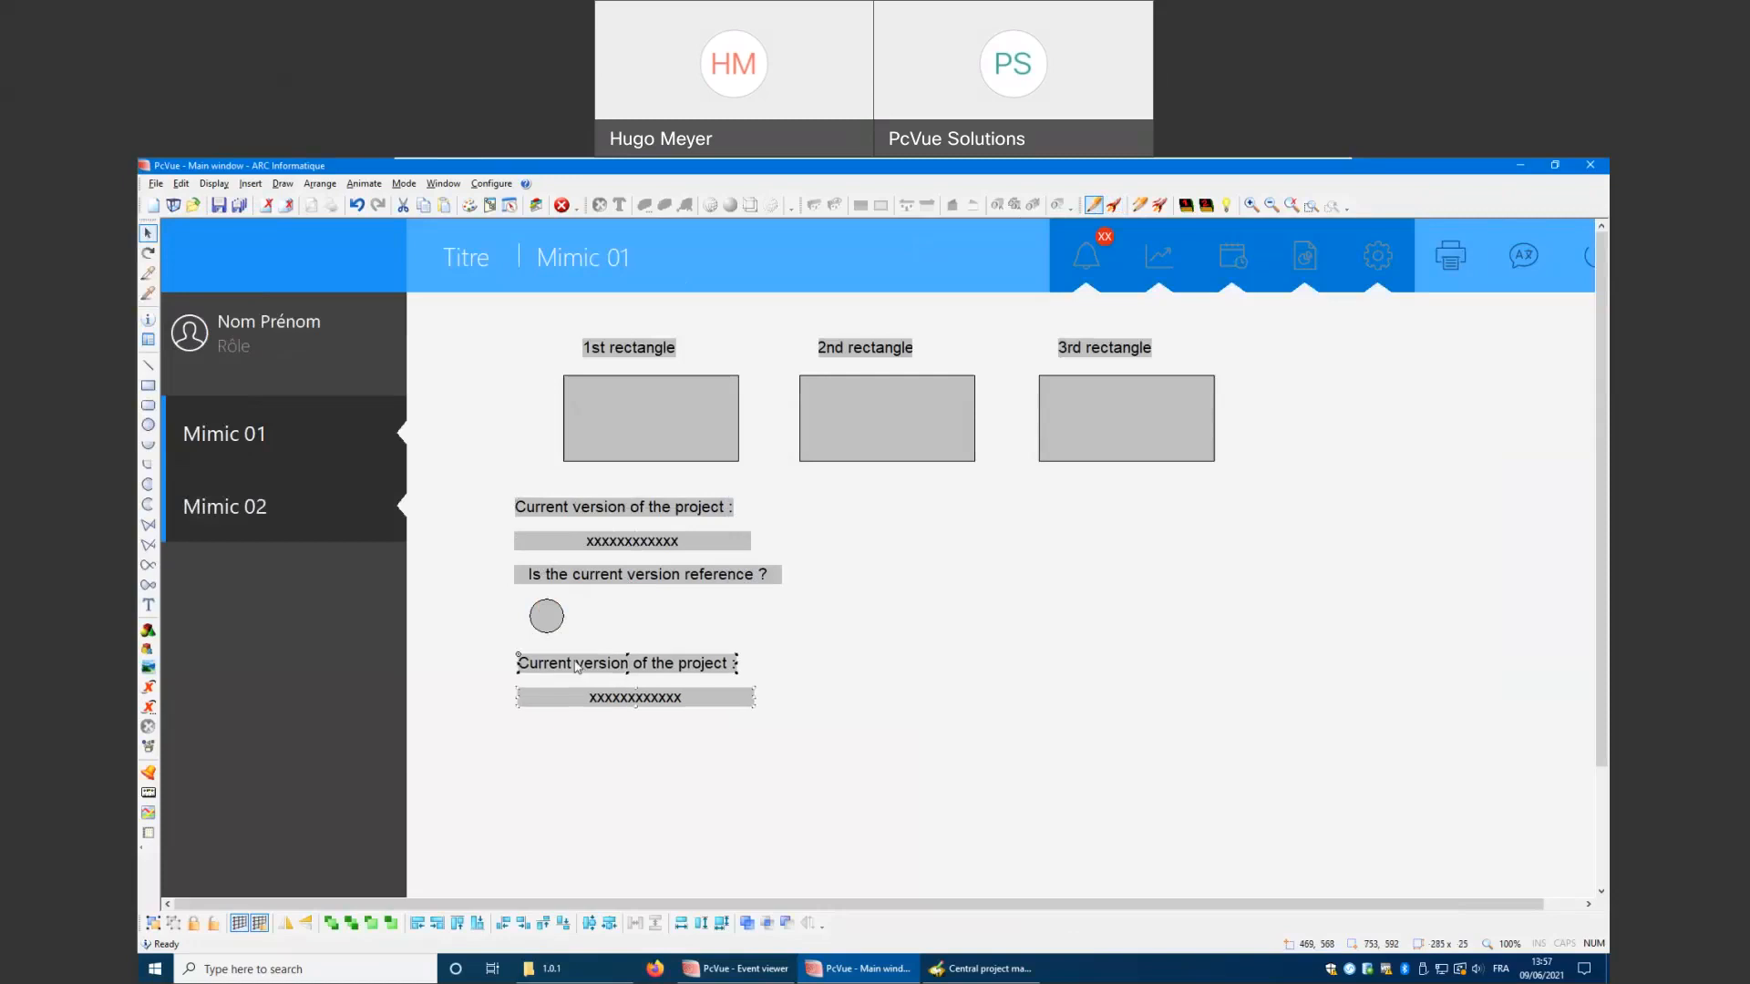
double_click(652, 673)
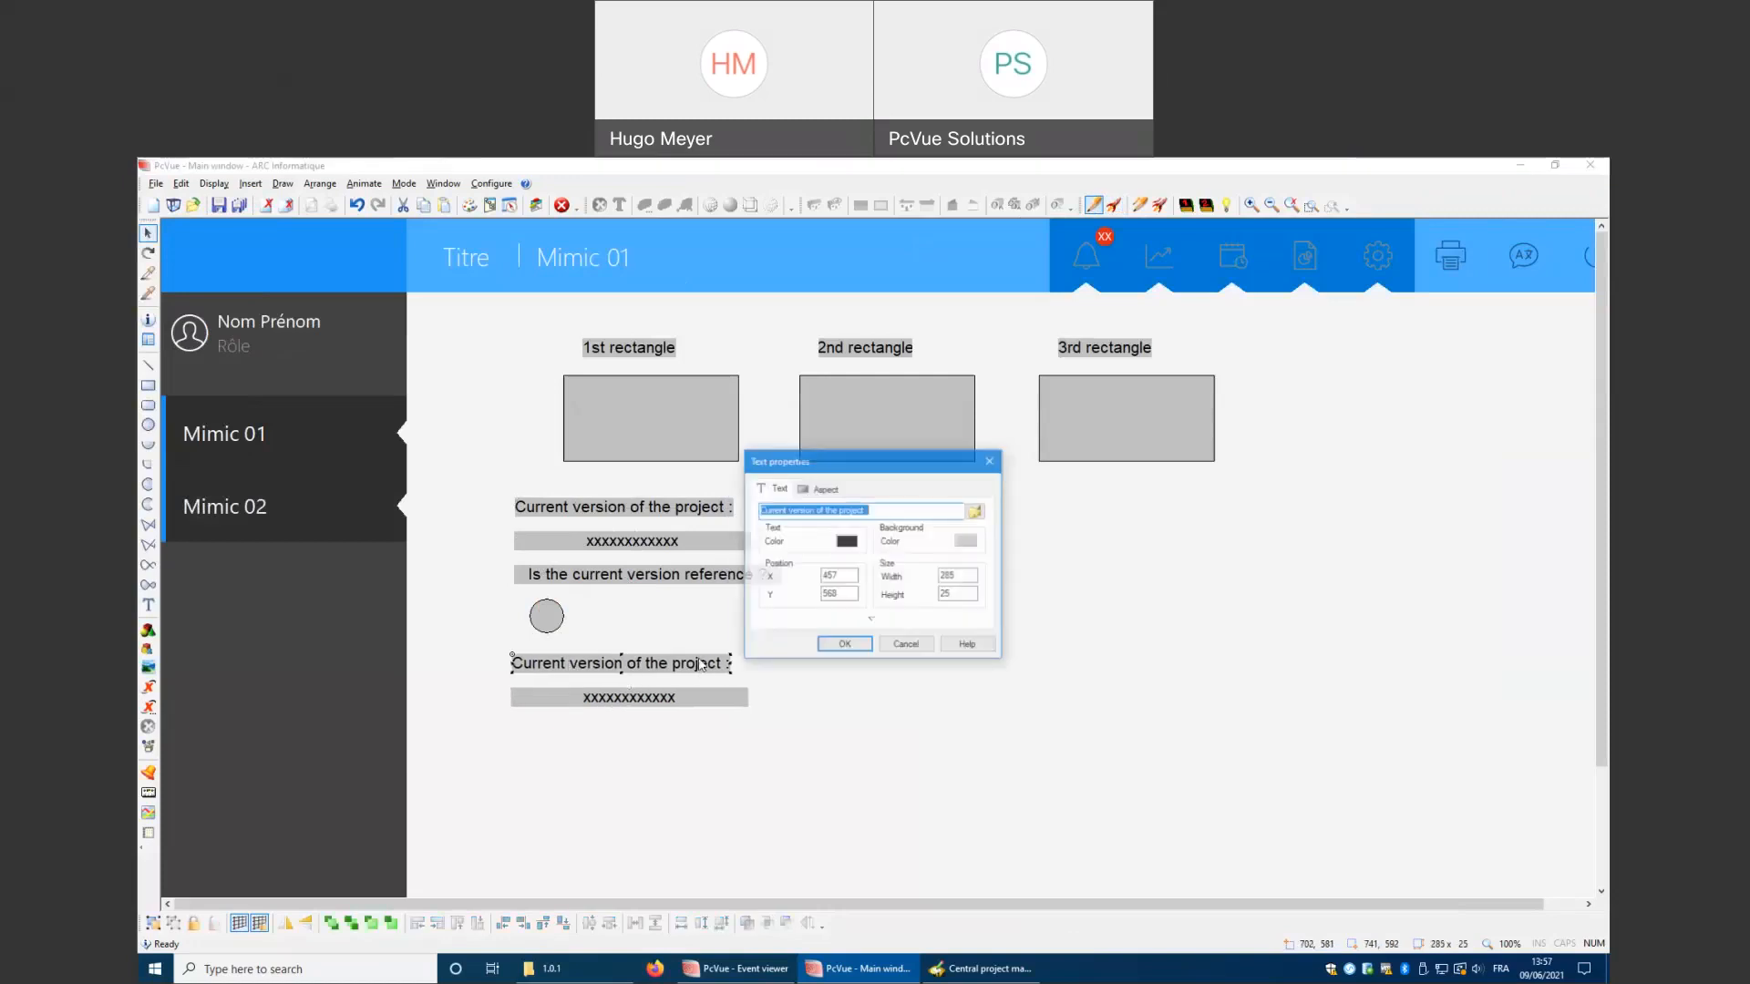
text(W)
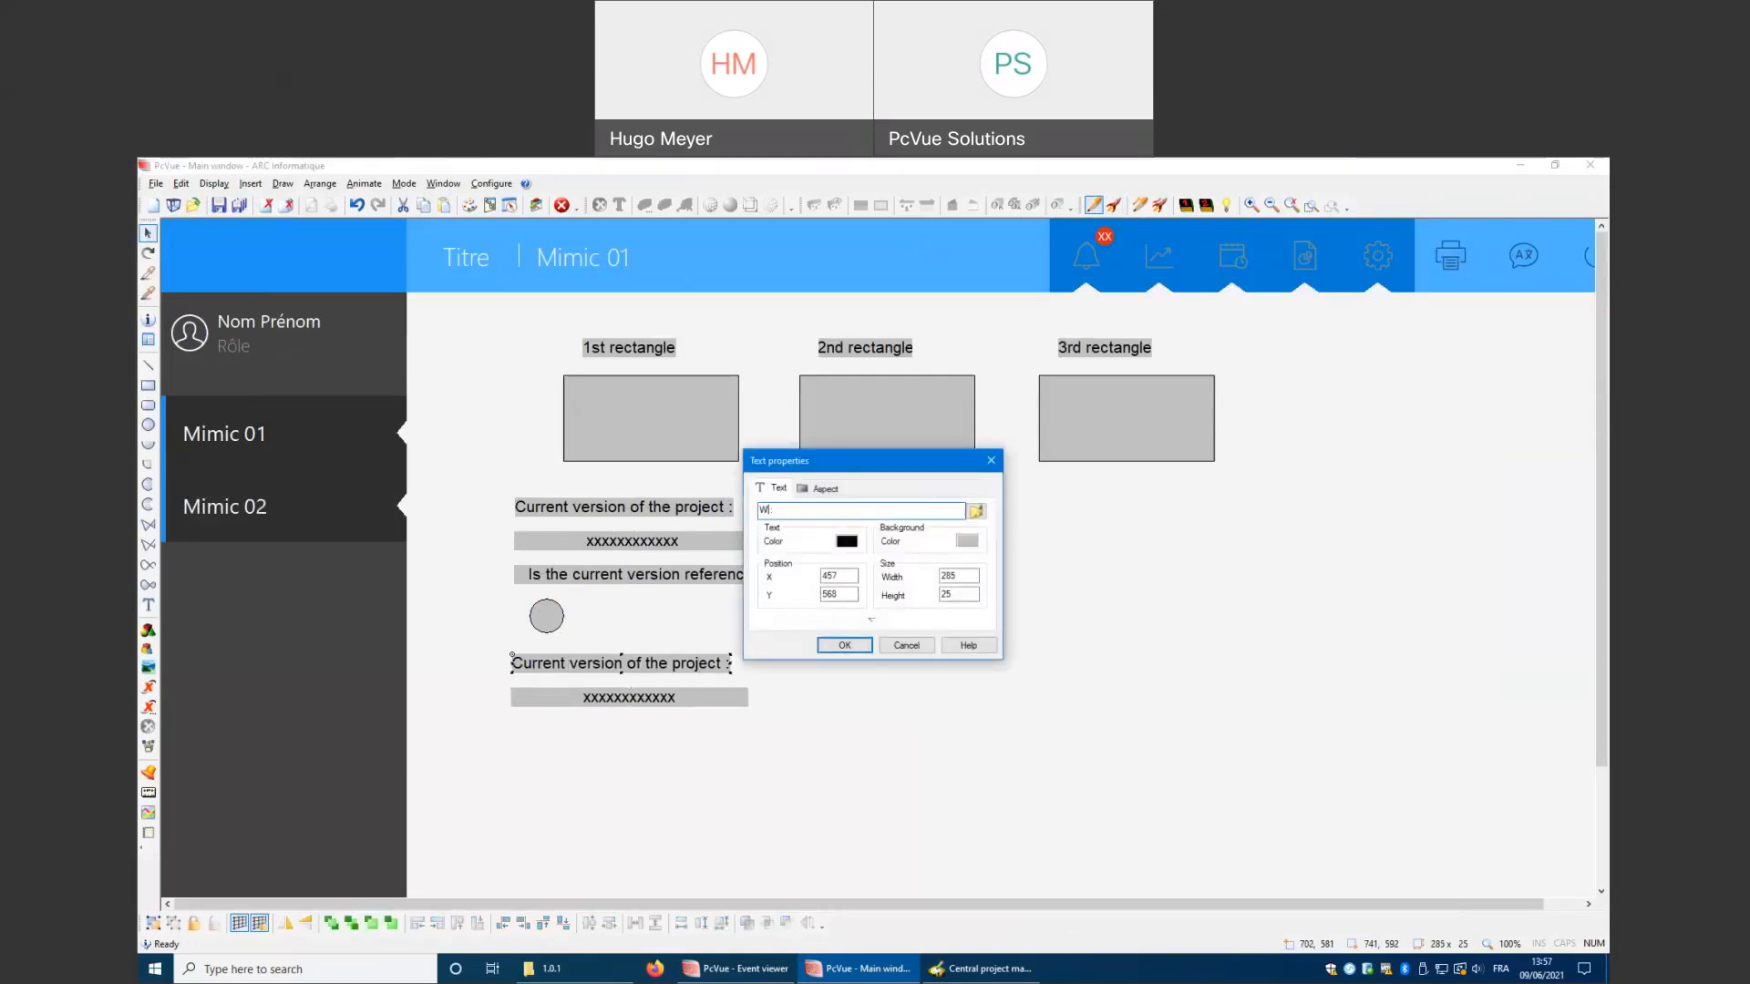
text(hat version is the reference)
click(843, 644)
drag(743, 663, 772, 664)
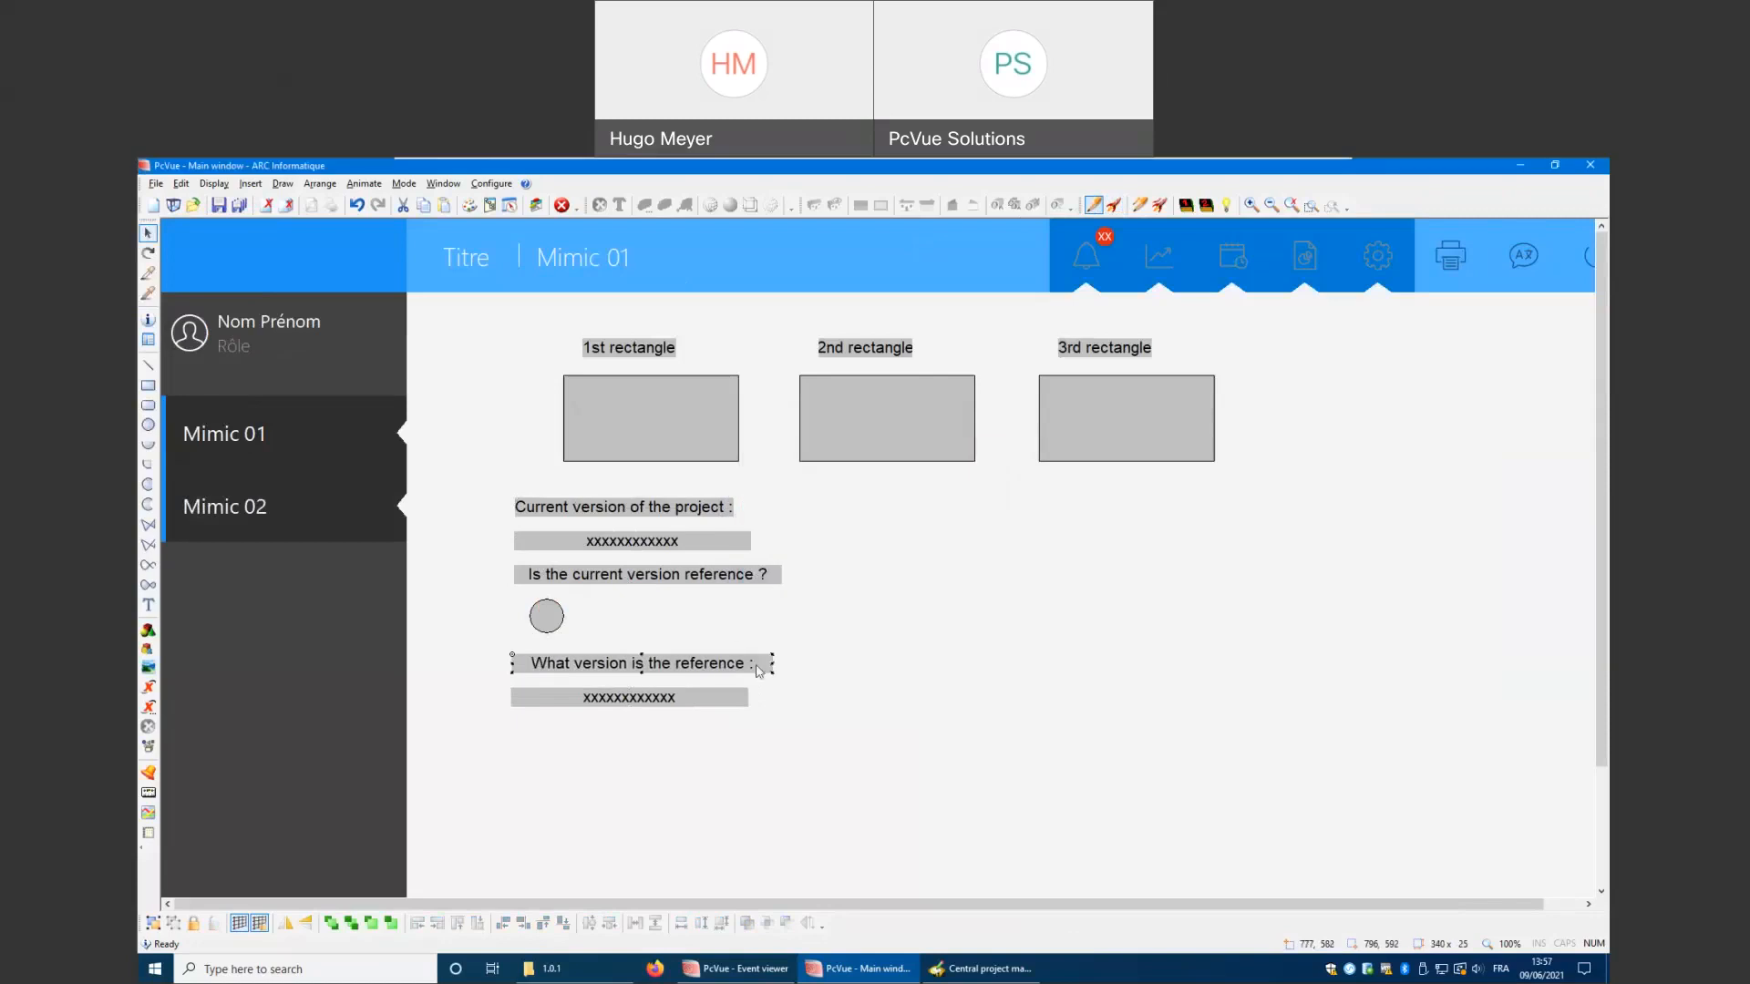
double_click(749, 676)
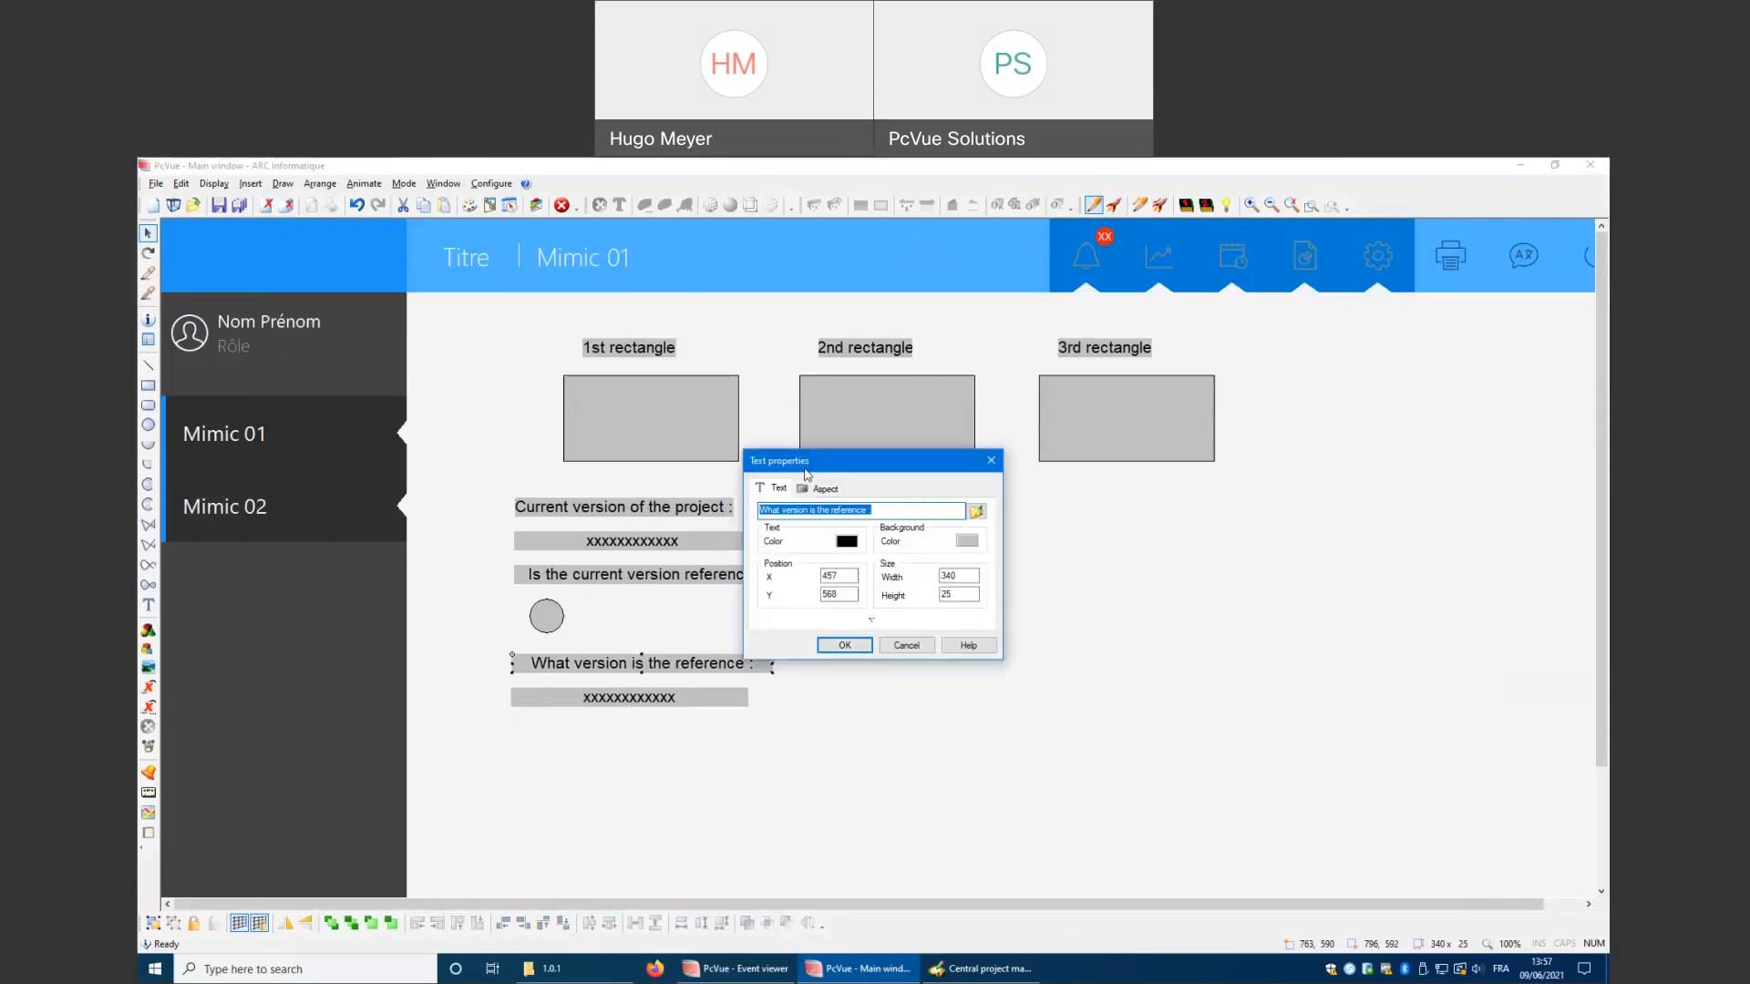
click(881, 510)
key(Return)
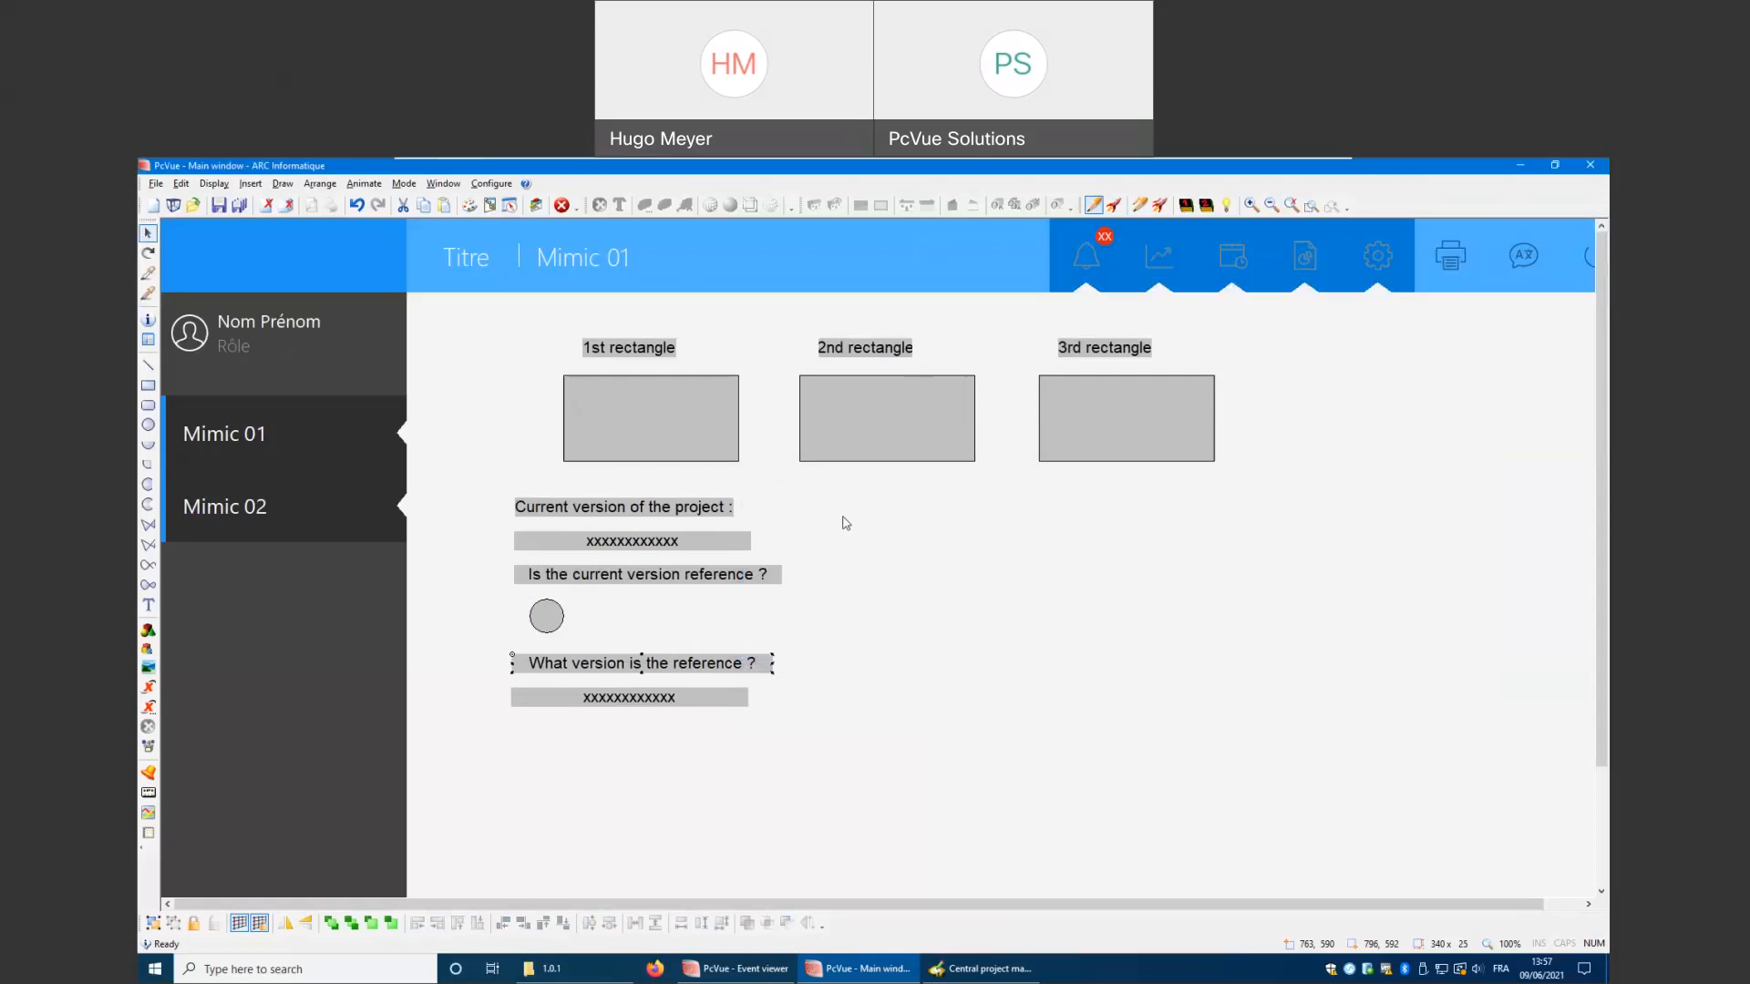
Link the copied placeholder's text display animation to the Project variable in System.Version.Reference
double_click(655, 706)
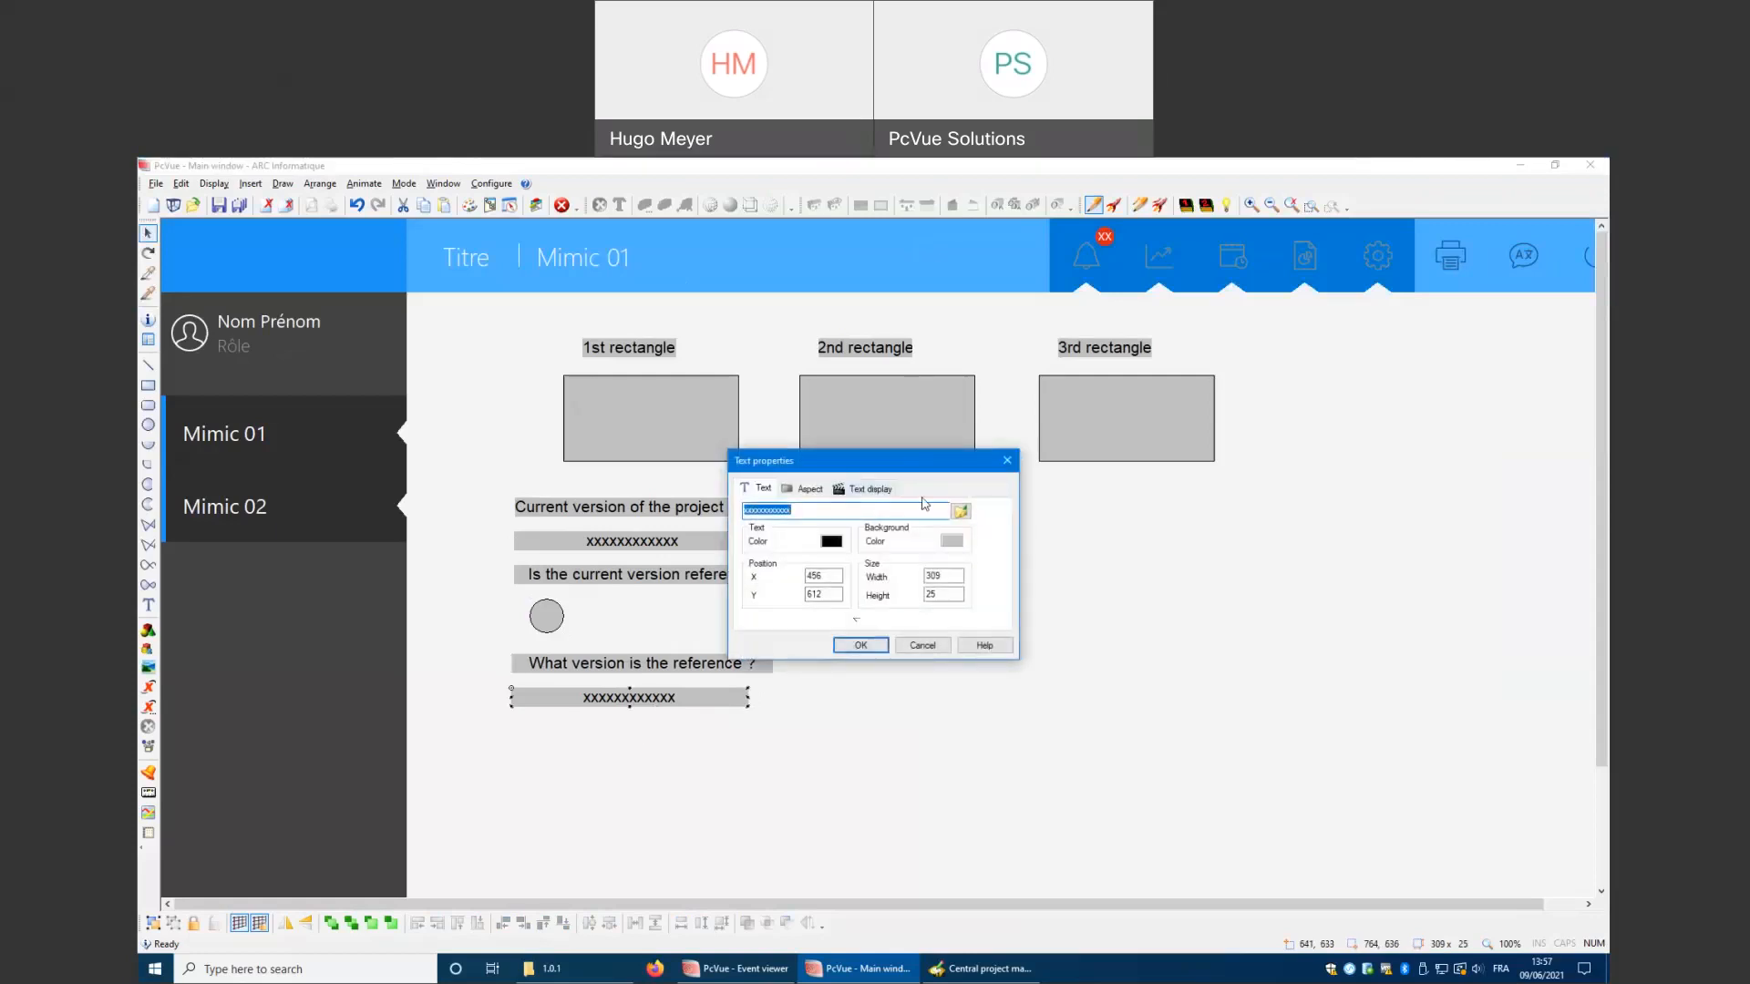
click(868, 488)
click(995, 516)
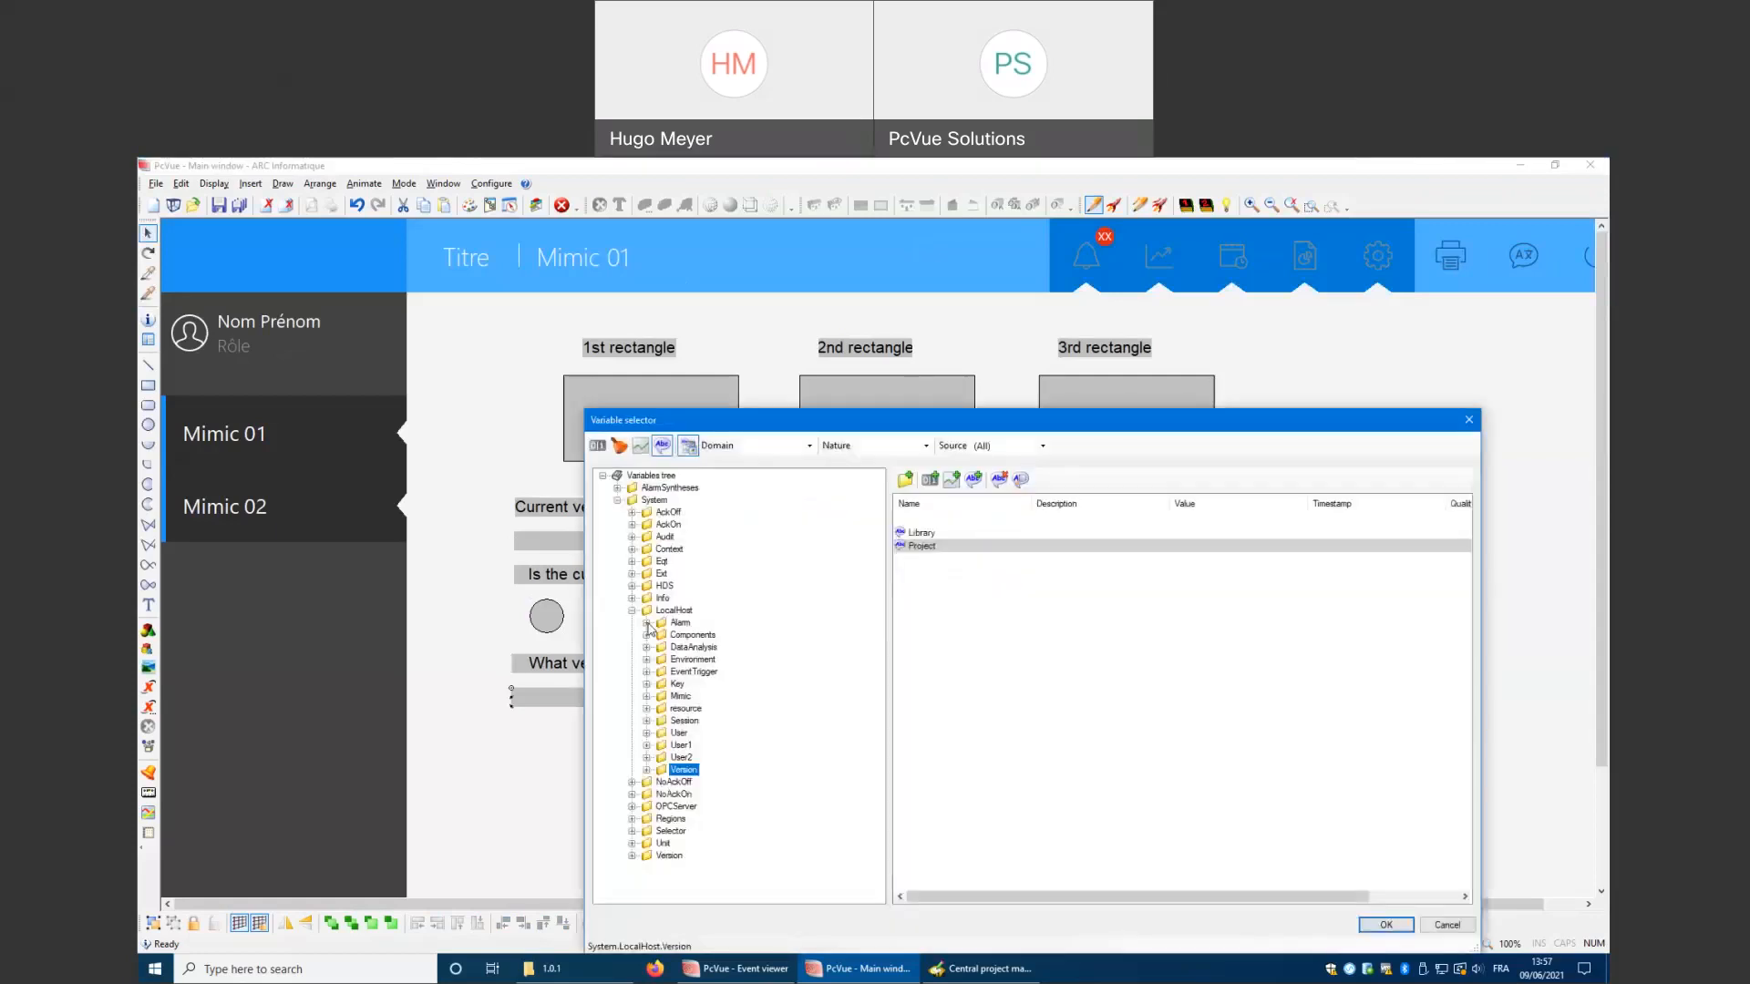
click(633, 616)
click(669, 696)
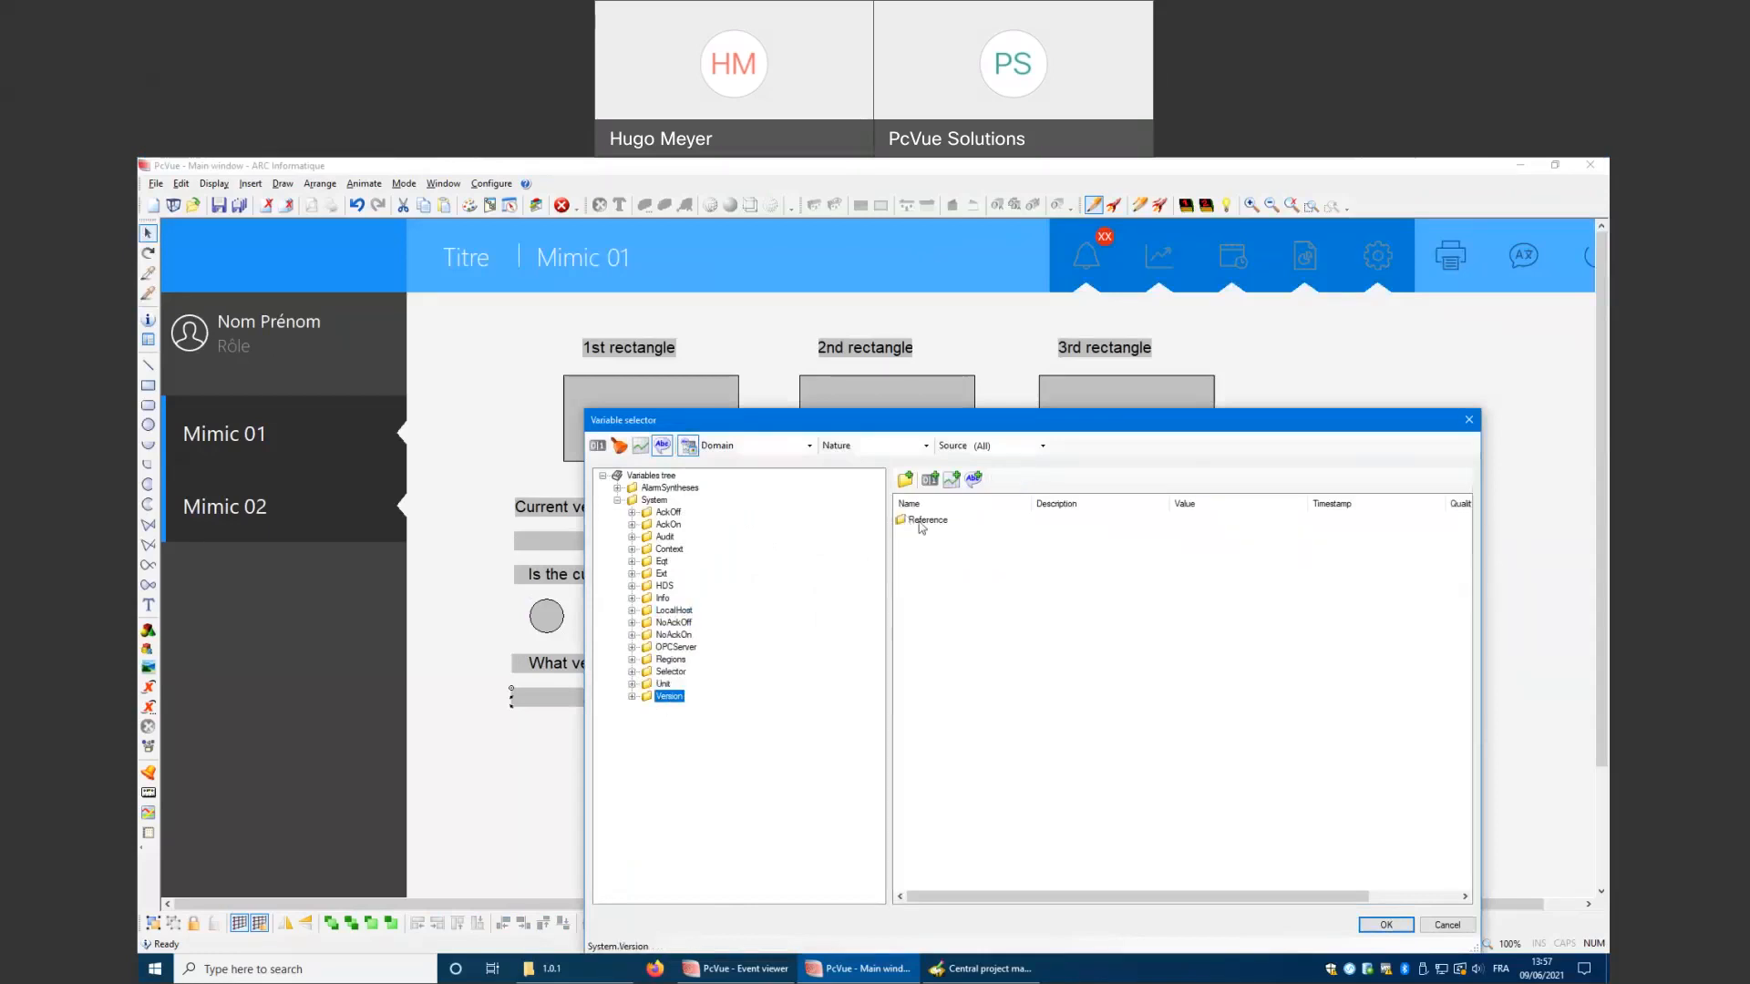
double_click(923, 521)
click(934, 546)
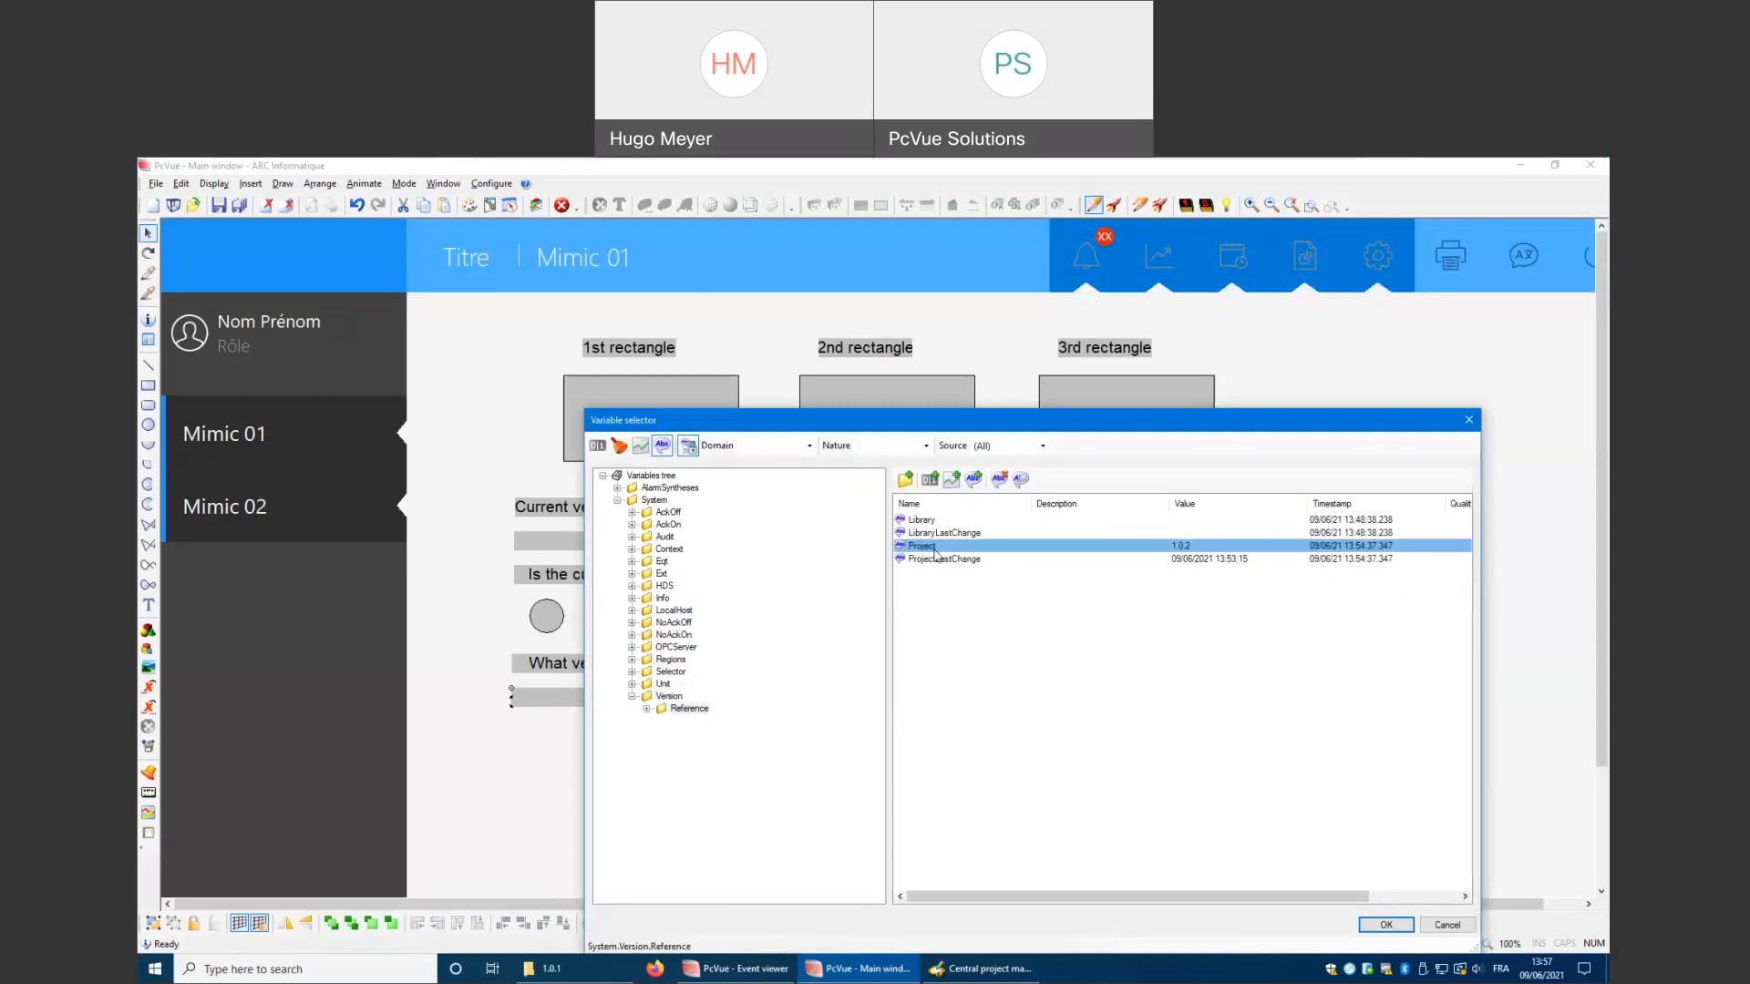
click(1399, 926)
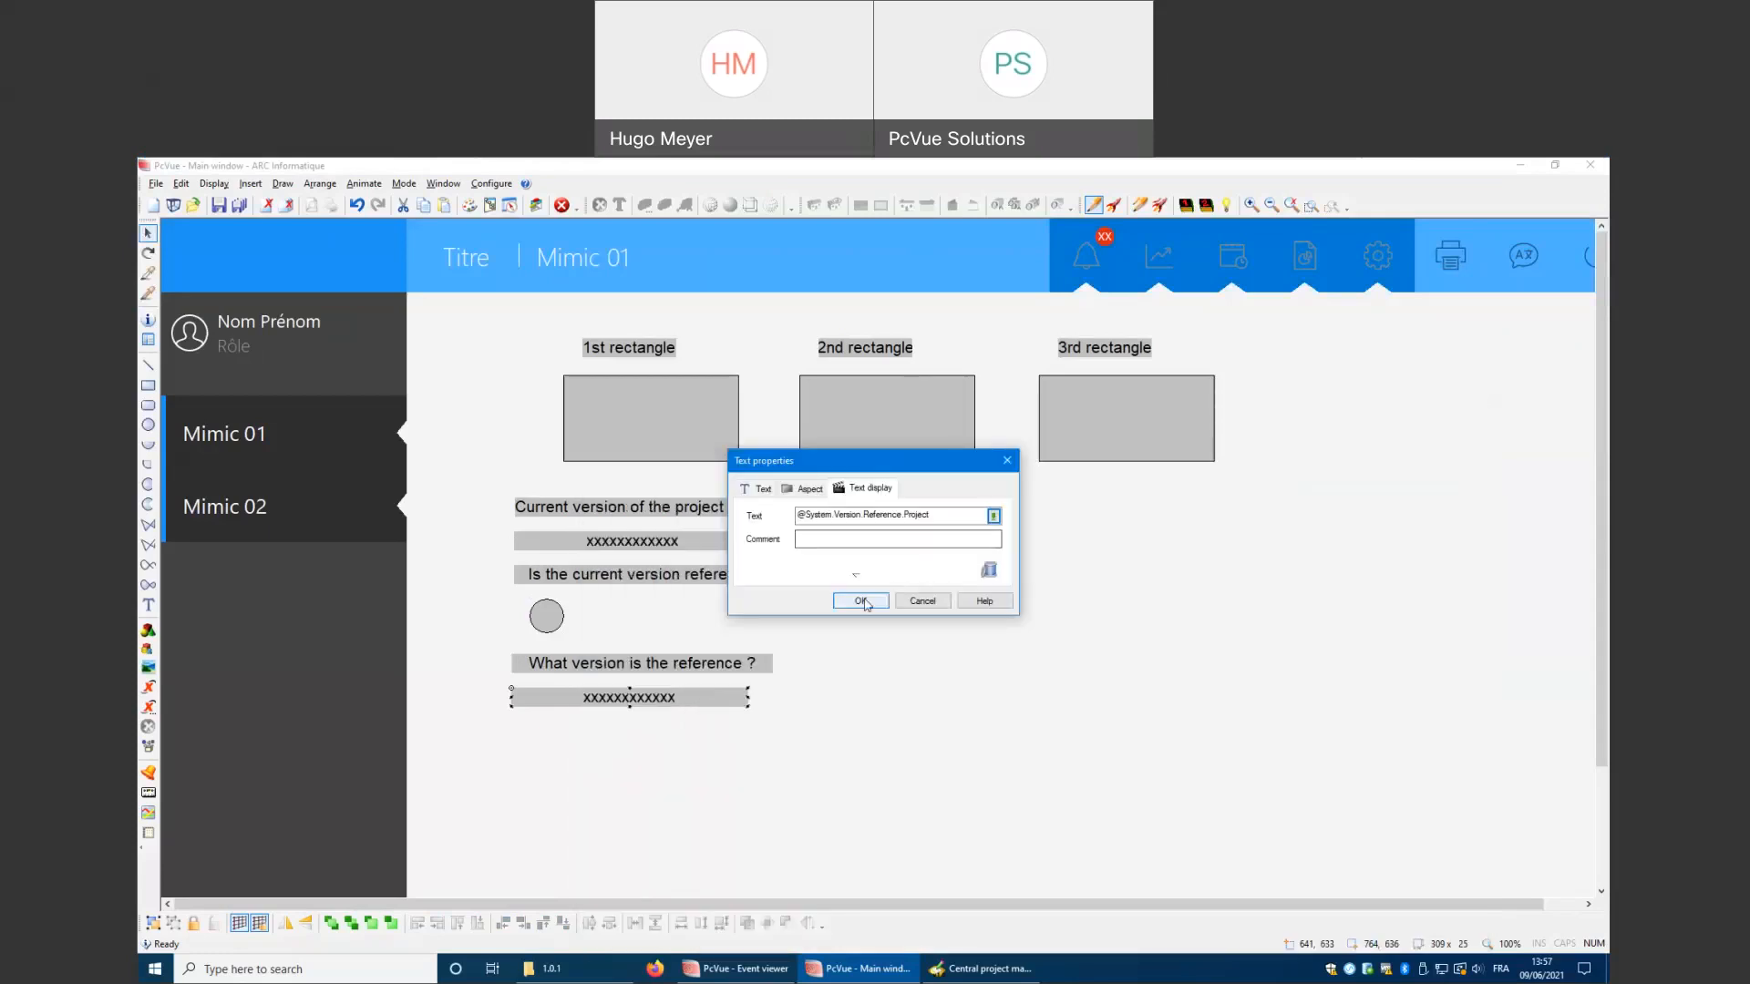
click(866, 599)
Preview Mimic 01 in run mode, compare its reference version with the central project versions list, and return to edit mode
click(1114, 205)
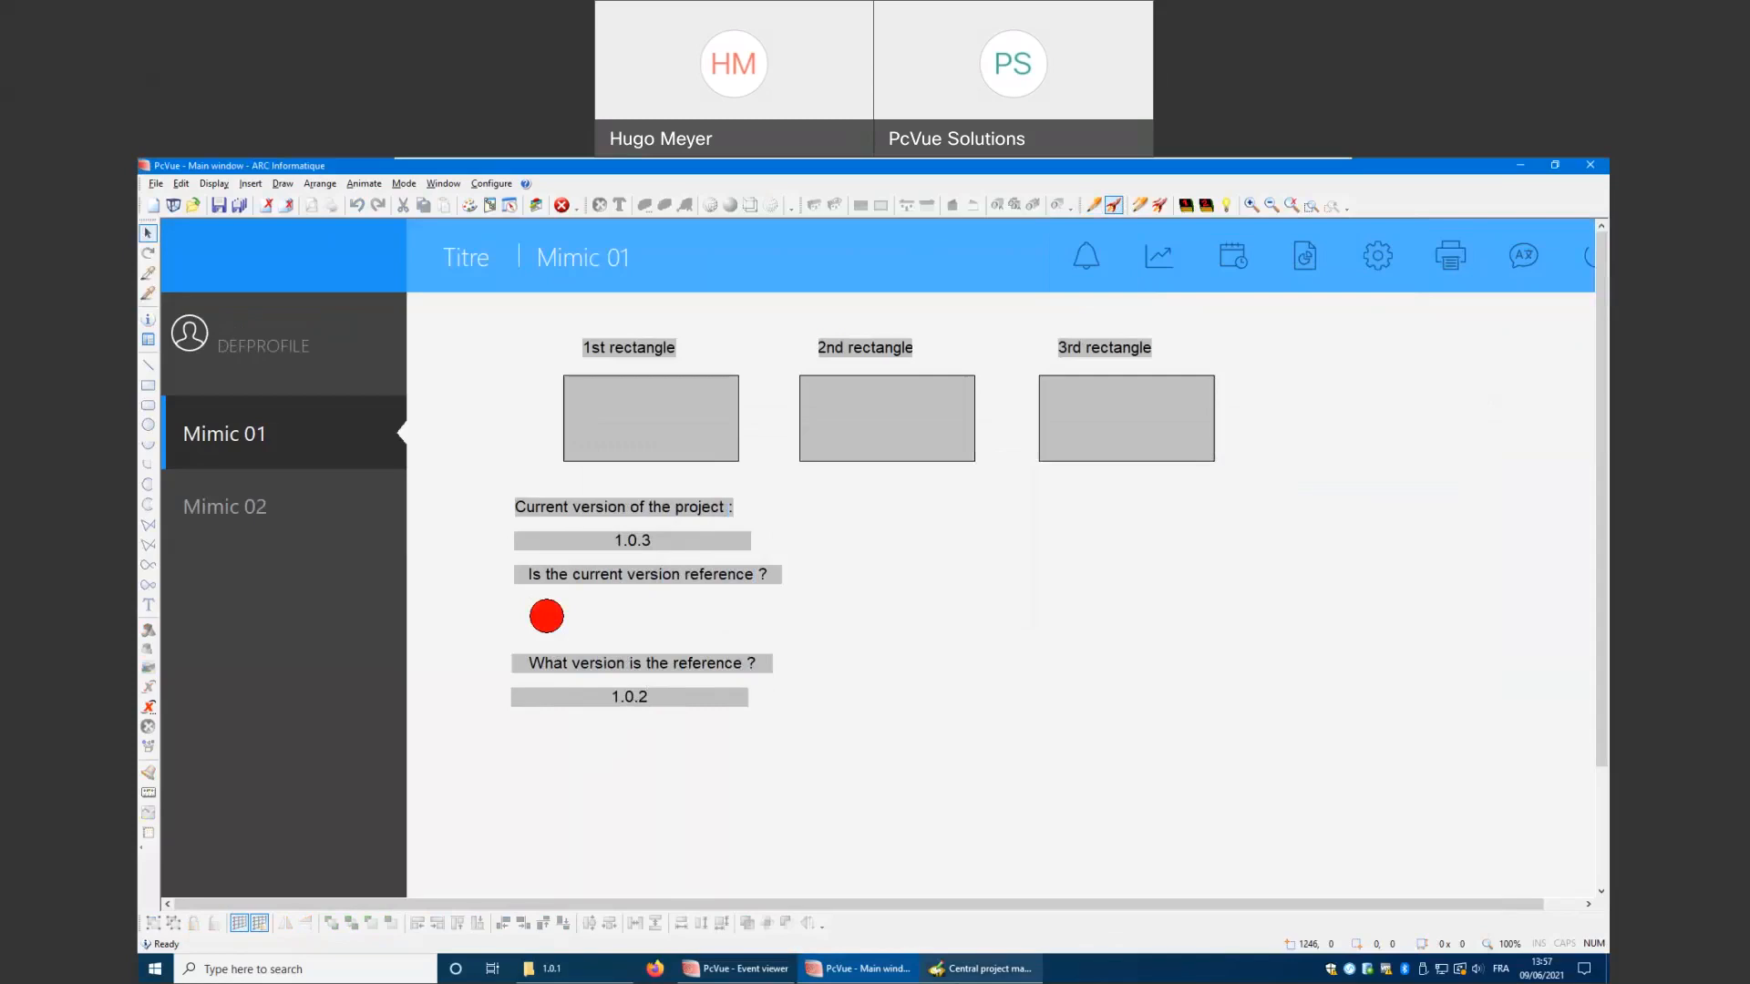
click(982, 968)
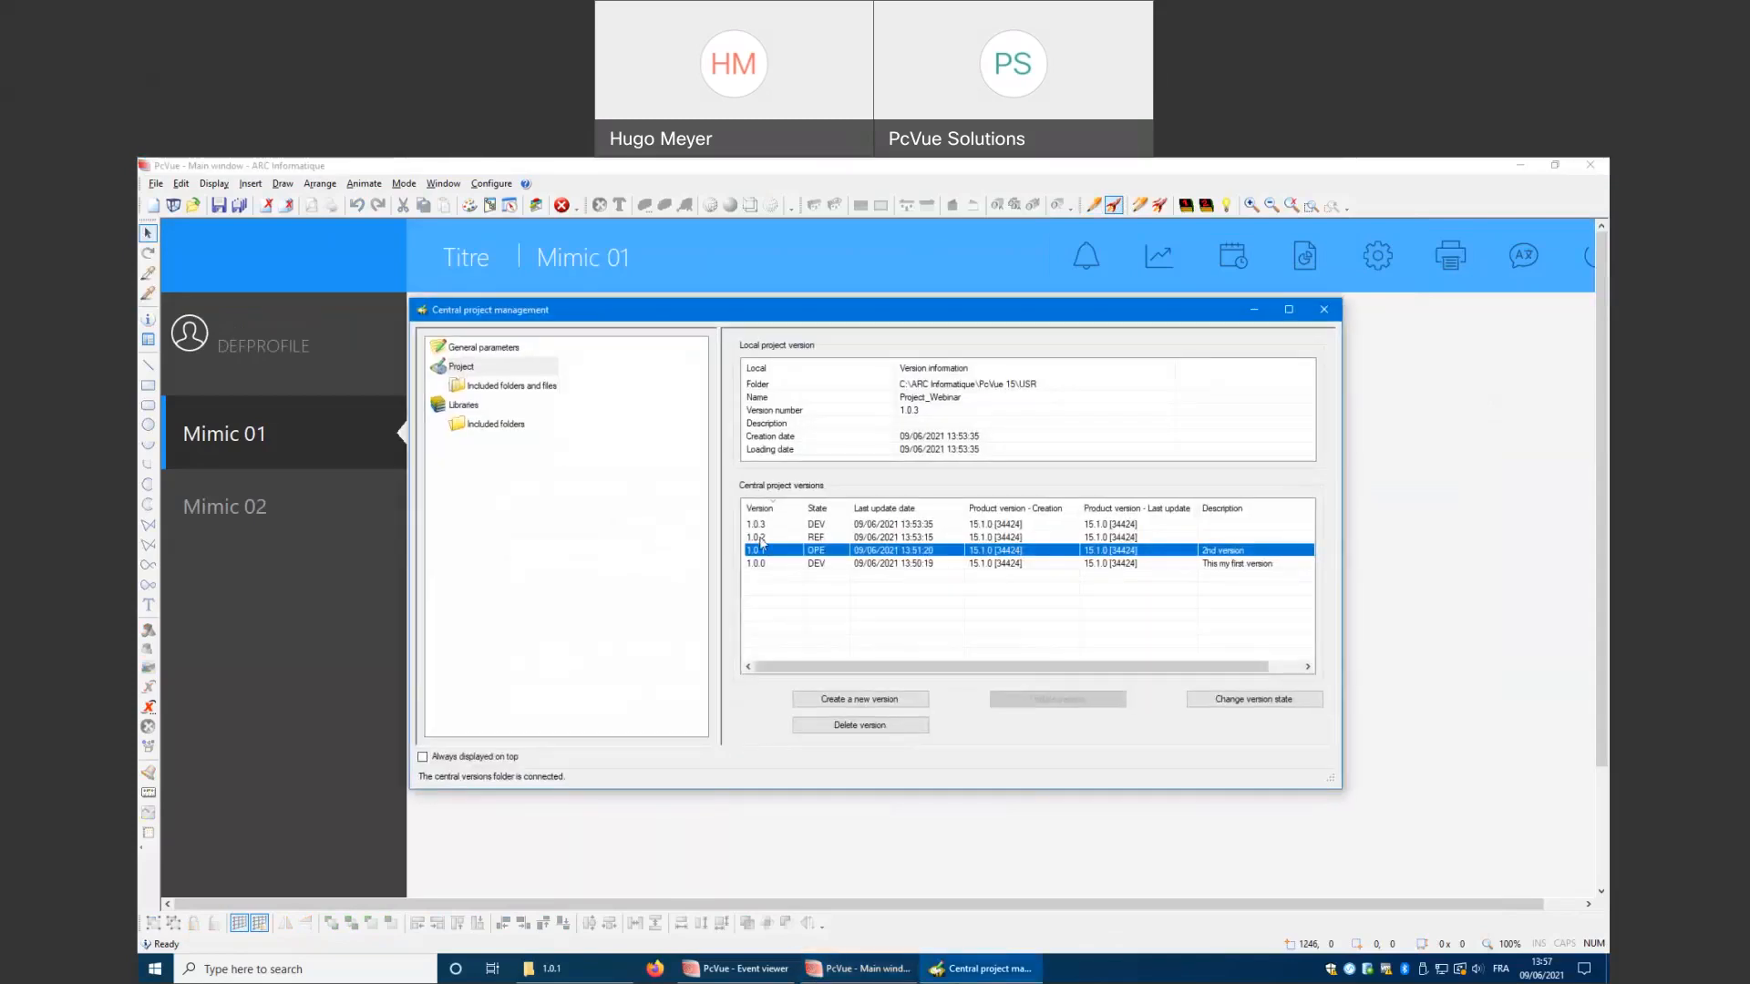
click(1245, 306)
click(1092, 206)
Copy the reference version label and placeholder directly below themselves, and retitle the copied label "Last update of the reference :"
drag(793, 715, 611, 744)
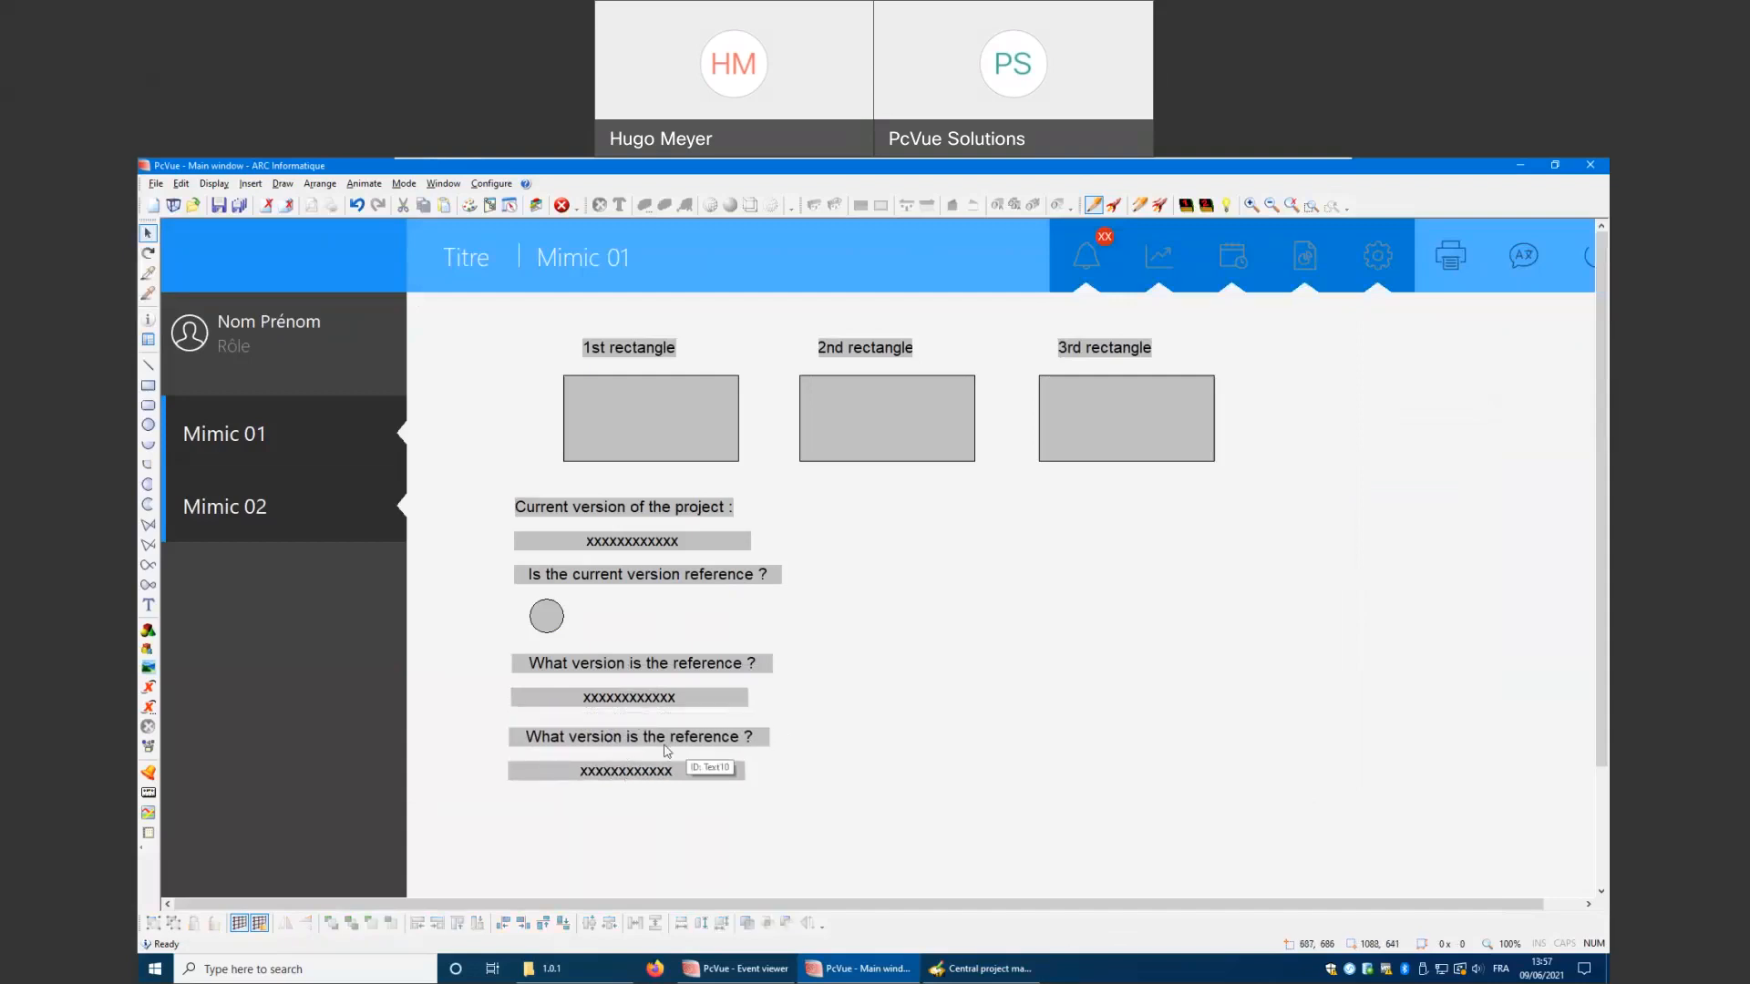
double_click(612, 740)
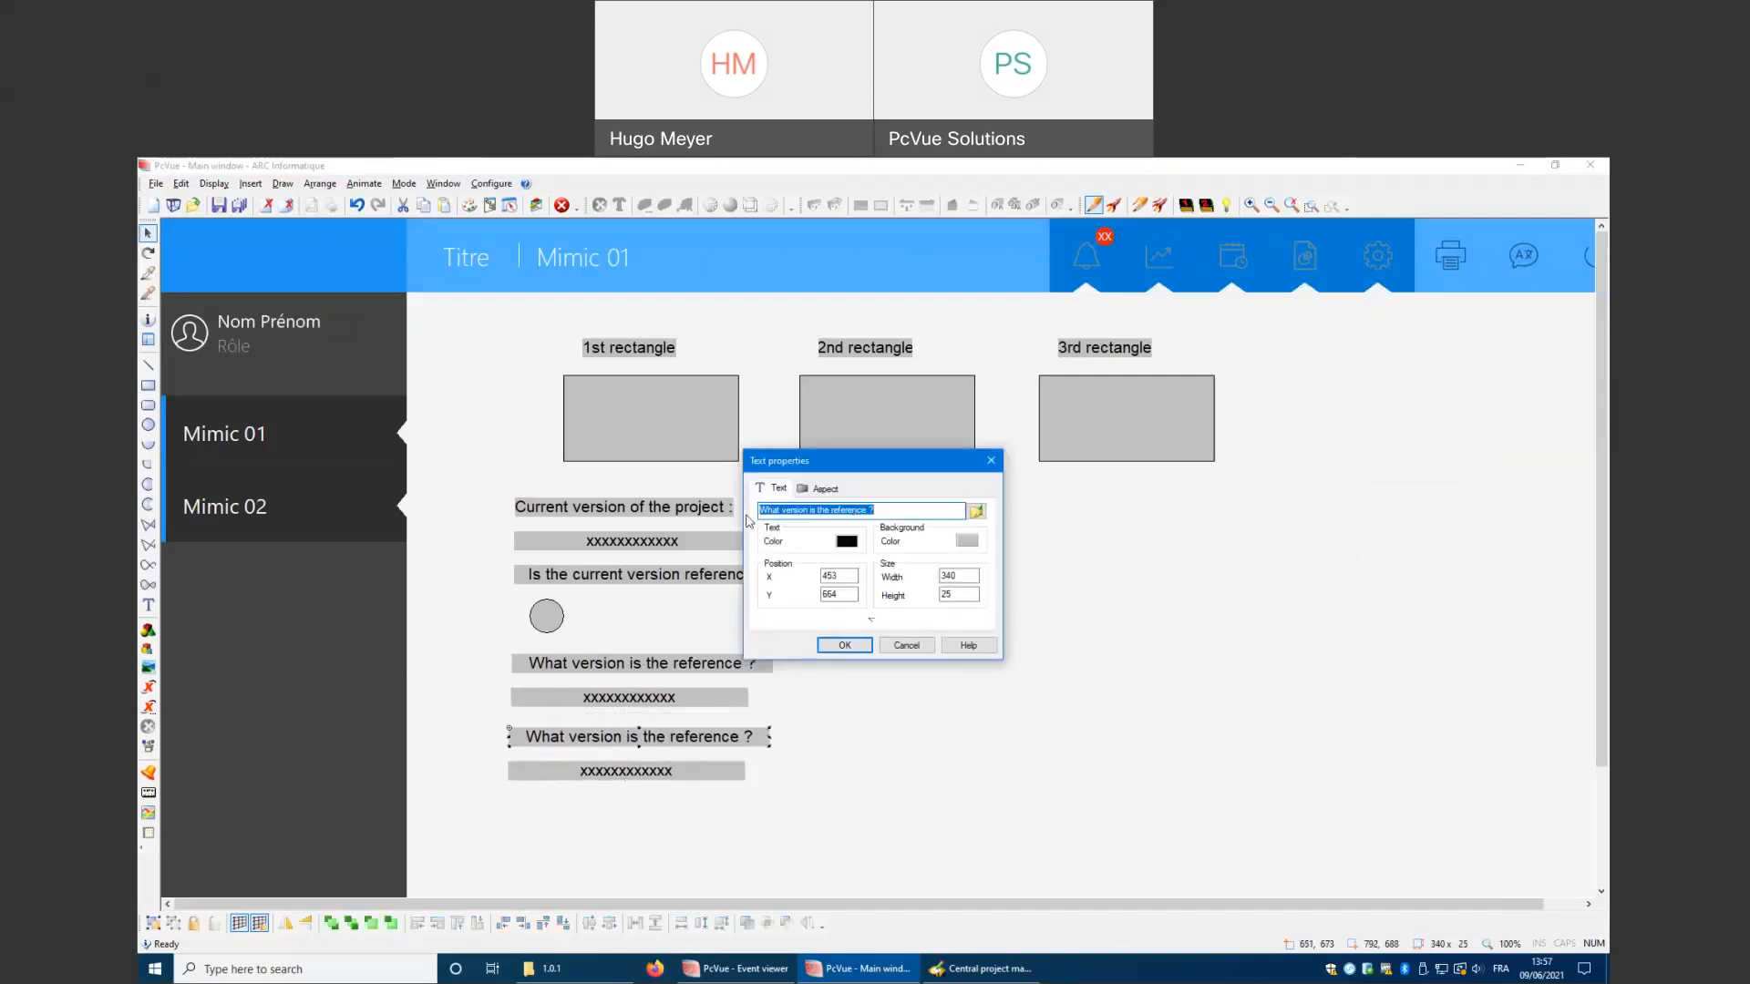
text(When)
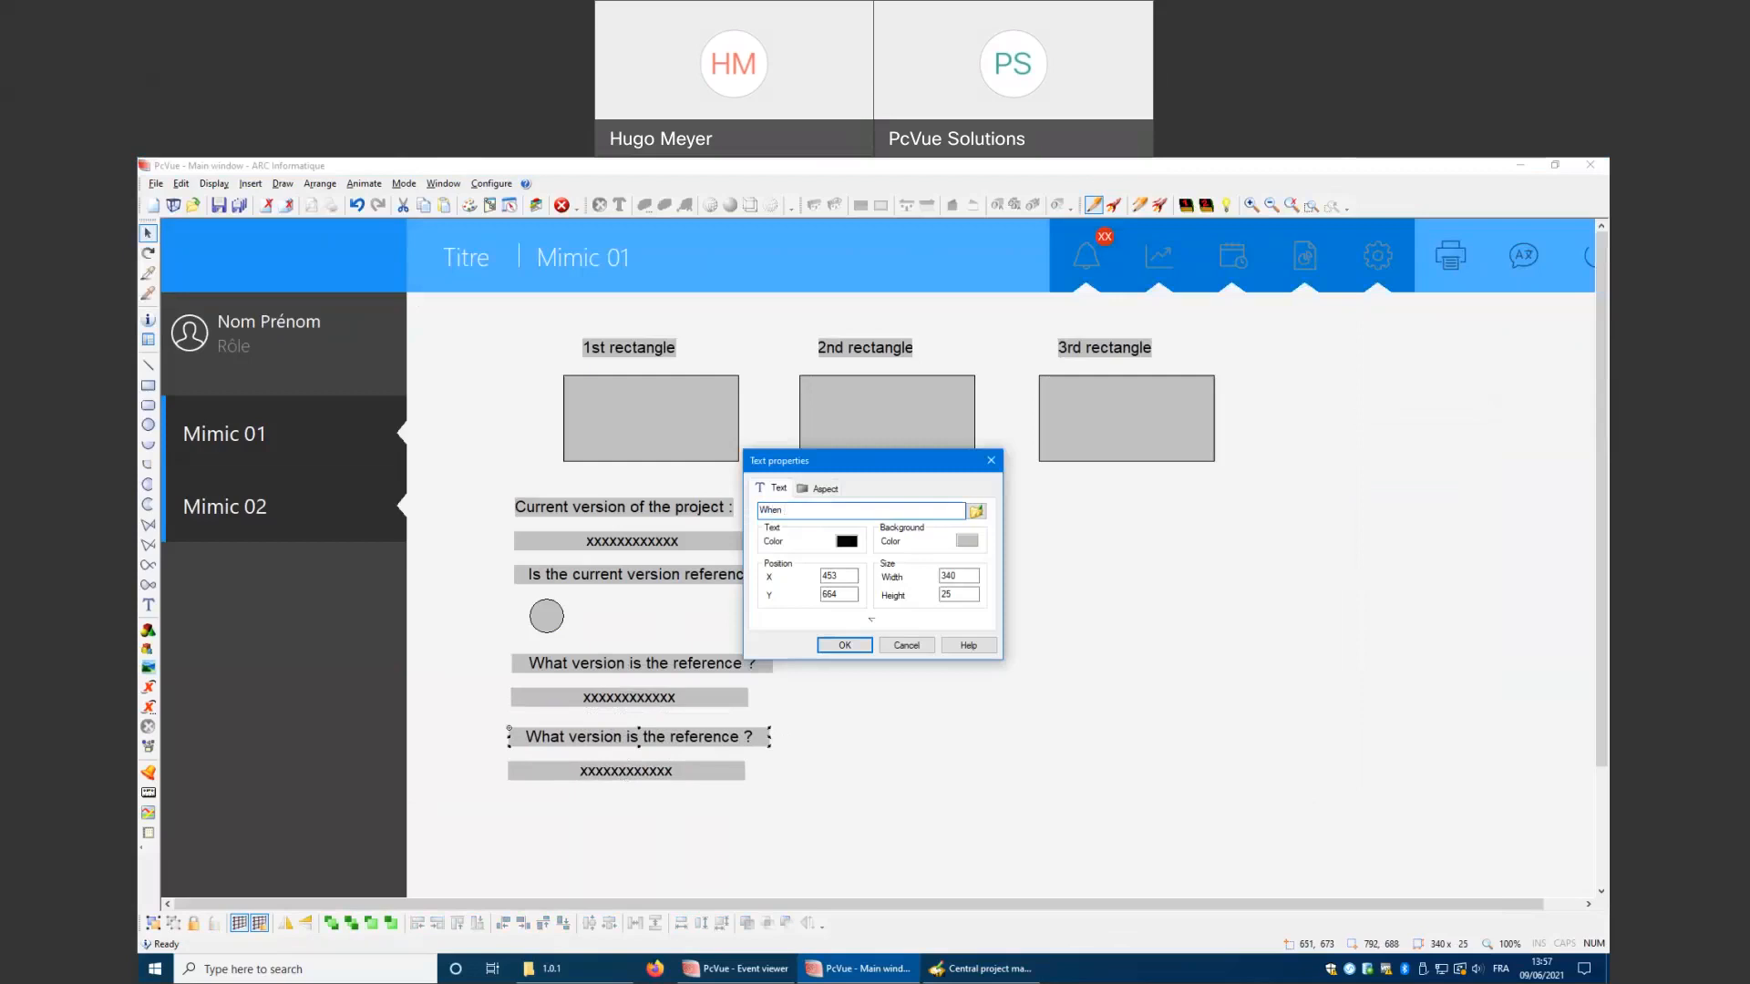
key(BackSpace)
key(BackSpace)
key(BackSpace)
key(BackSpace)
key(BackSpace)
text(Last update of the reference :)
click(825, 645)
Link the copied placeholder's text display animation to ProjectLastChange in System.Version.Reference, and preview Mimic 01 in run mode
click(738, 776)
double_click(739, 776)
click(960, 511)
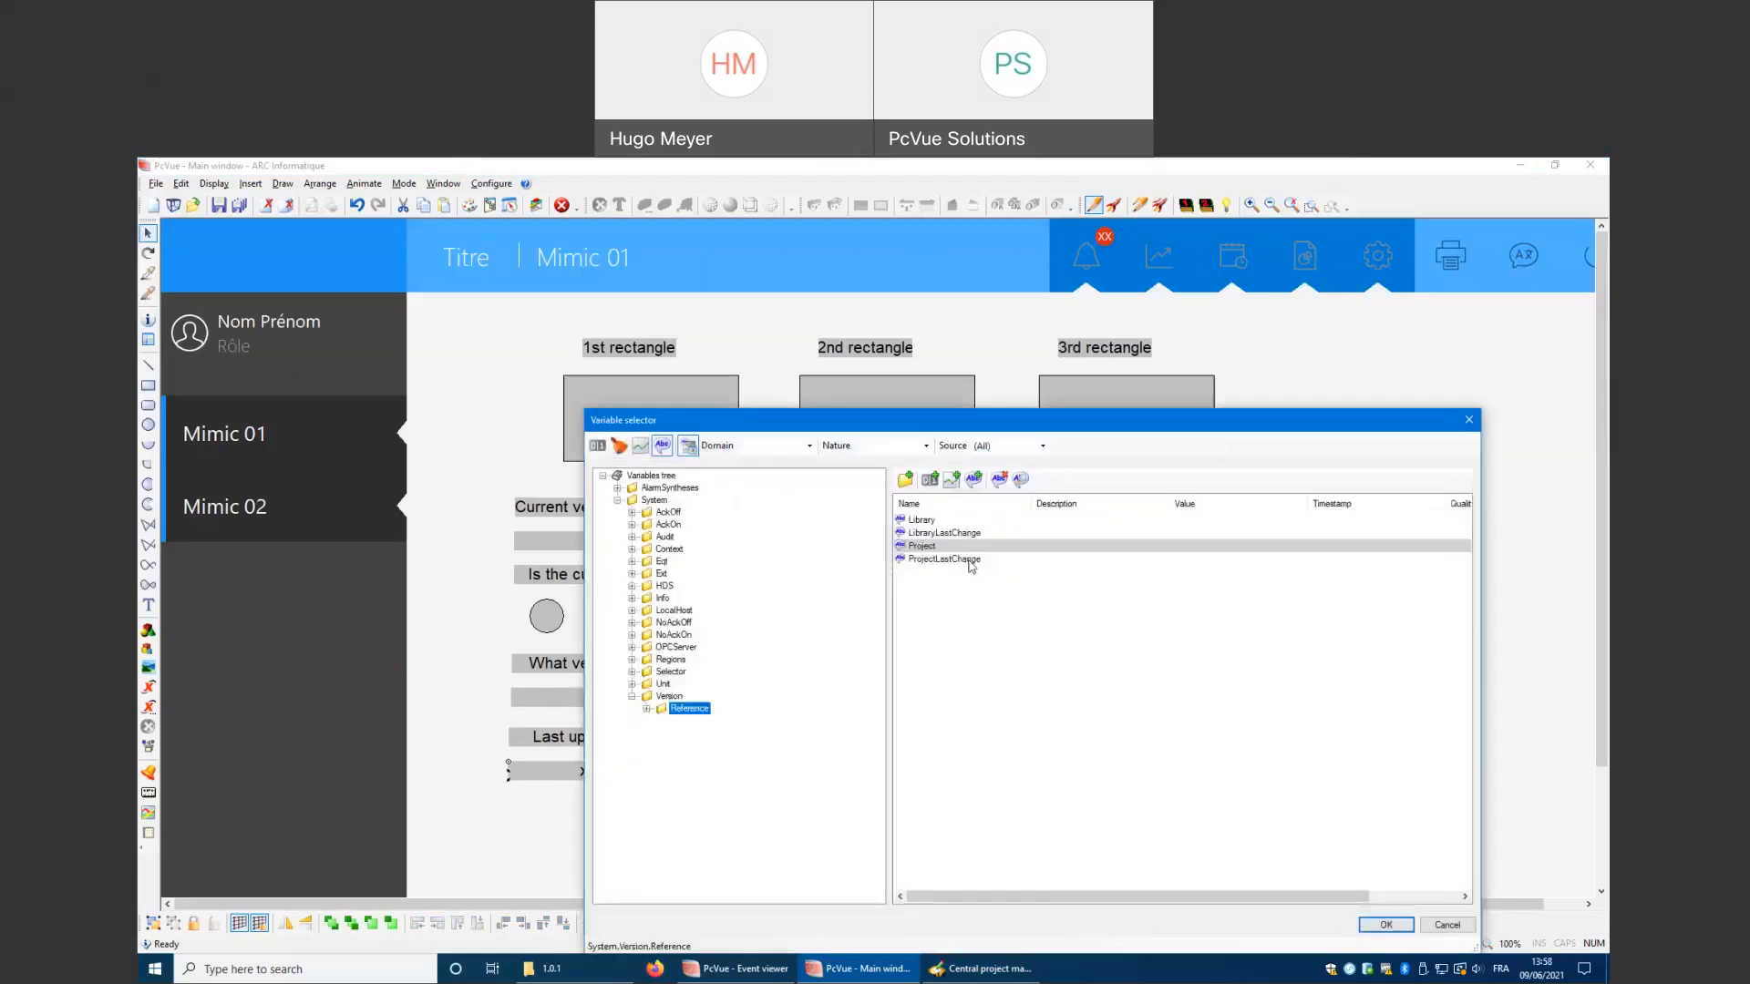
click(943, 561)
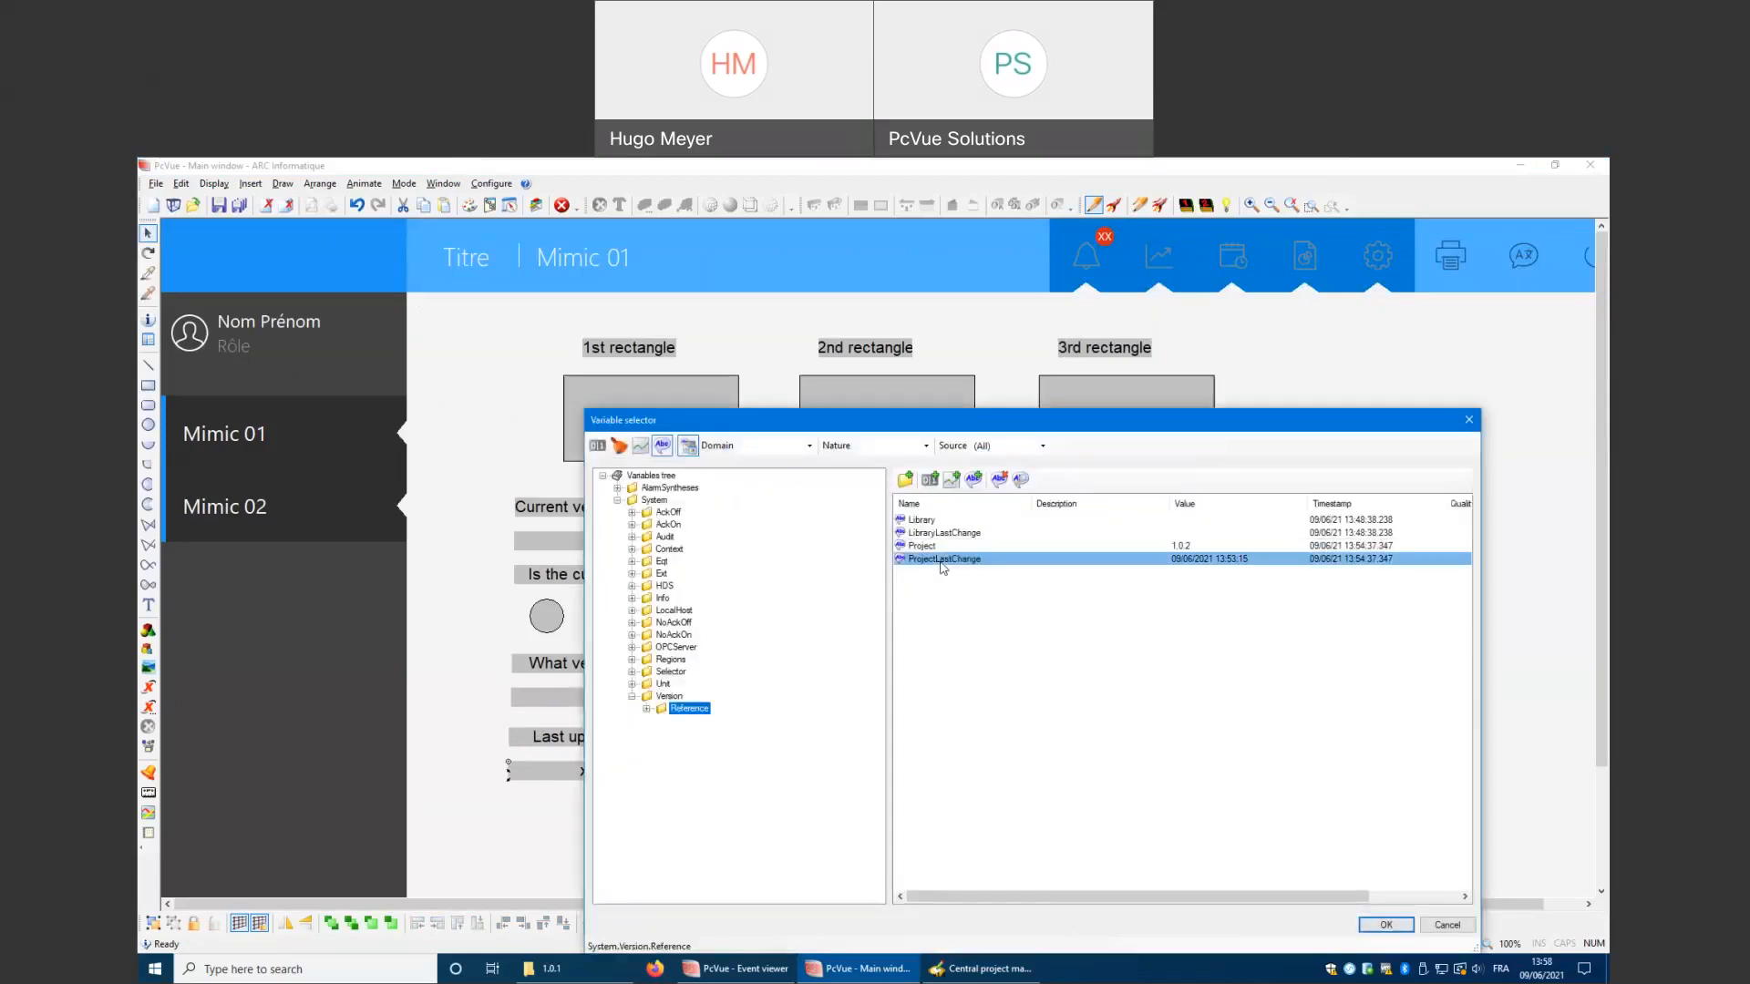
click(1386, 925)
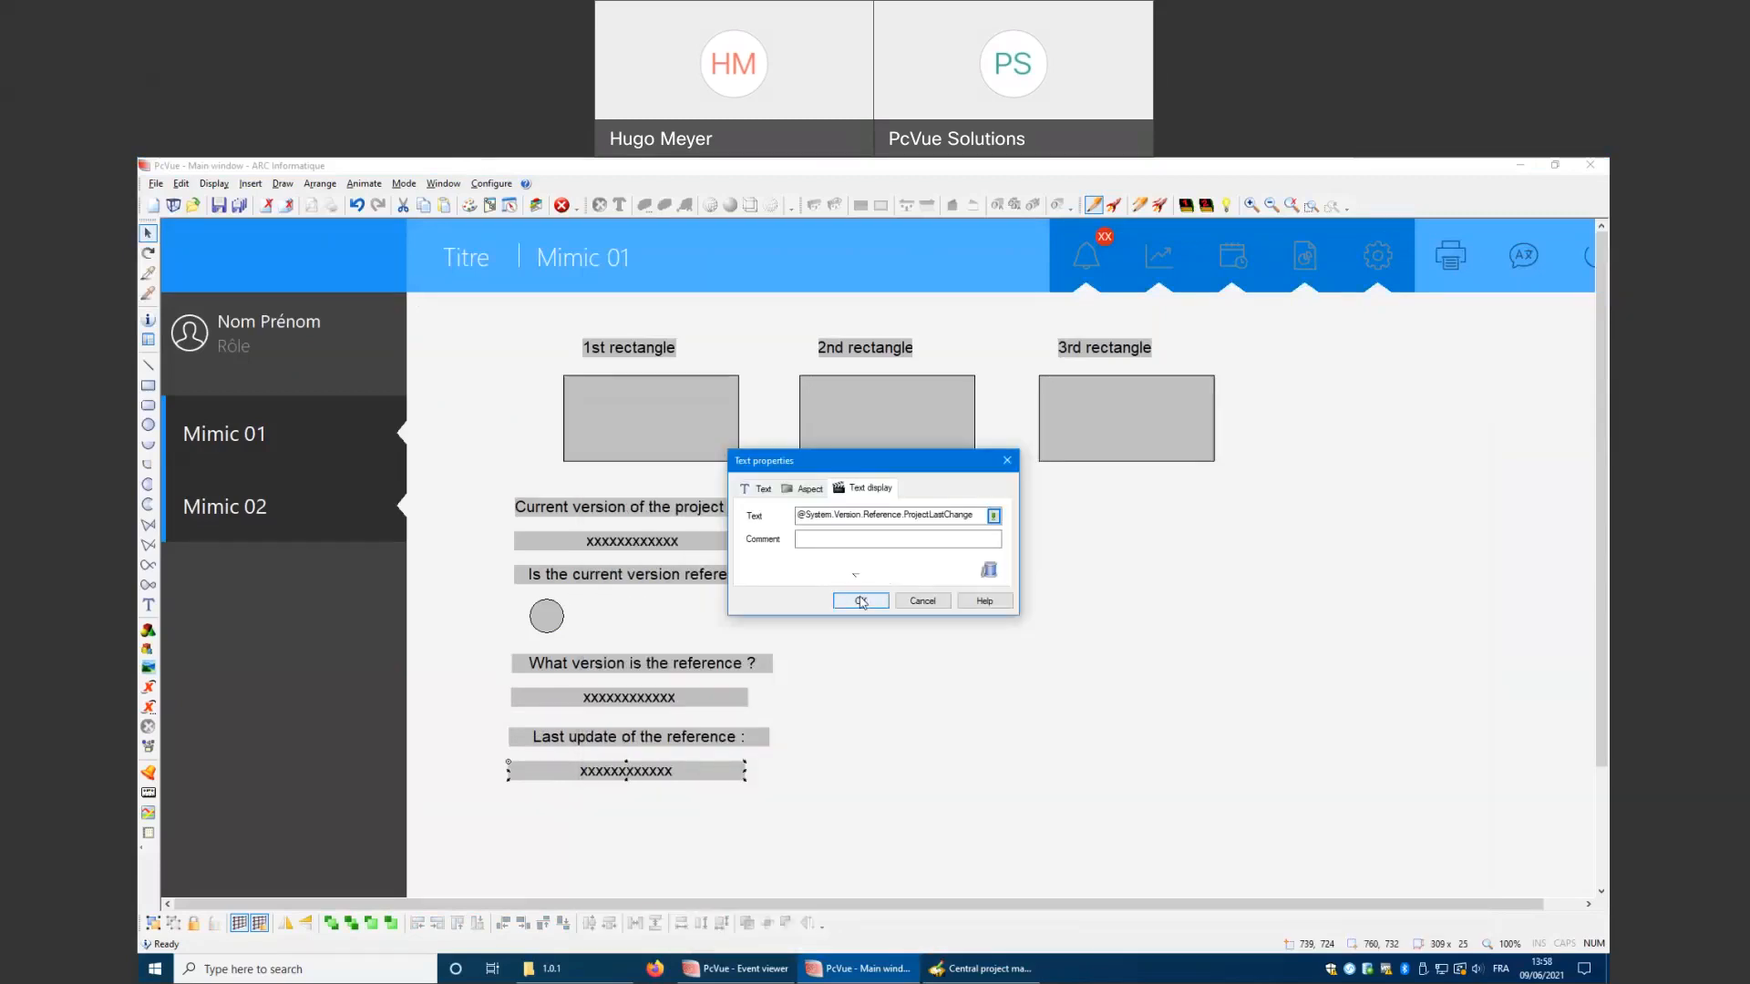
click(861, 603)
click(1114, 204)
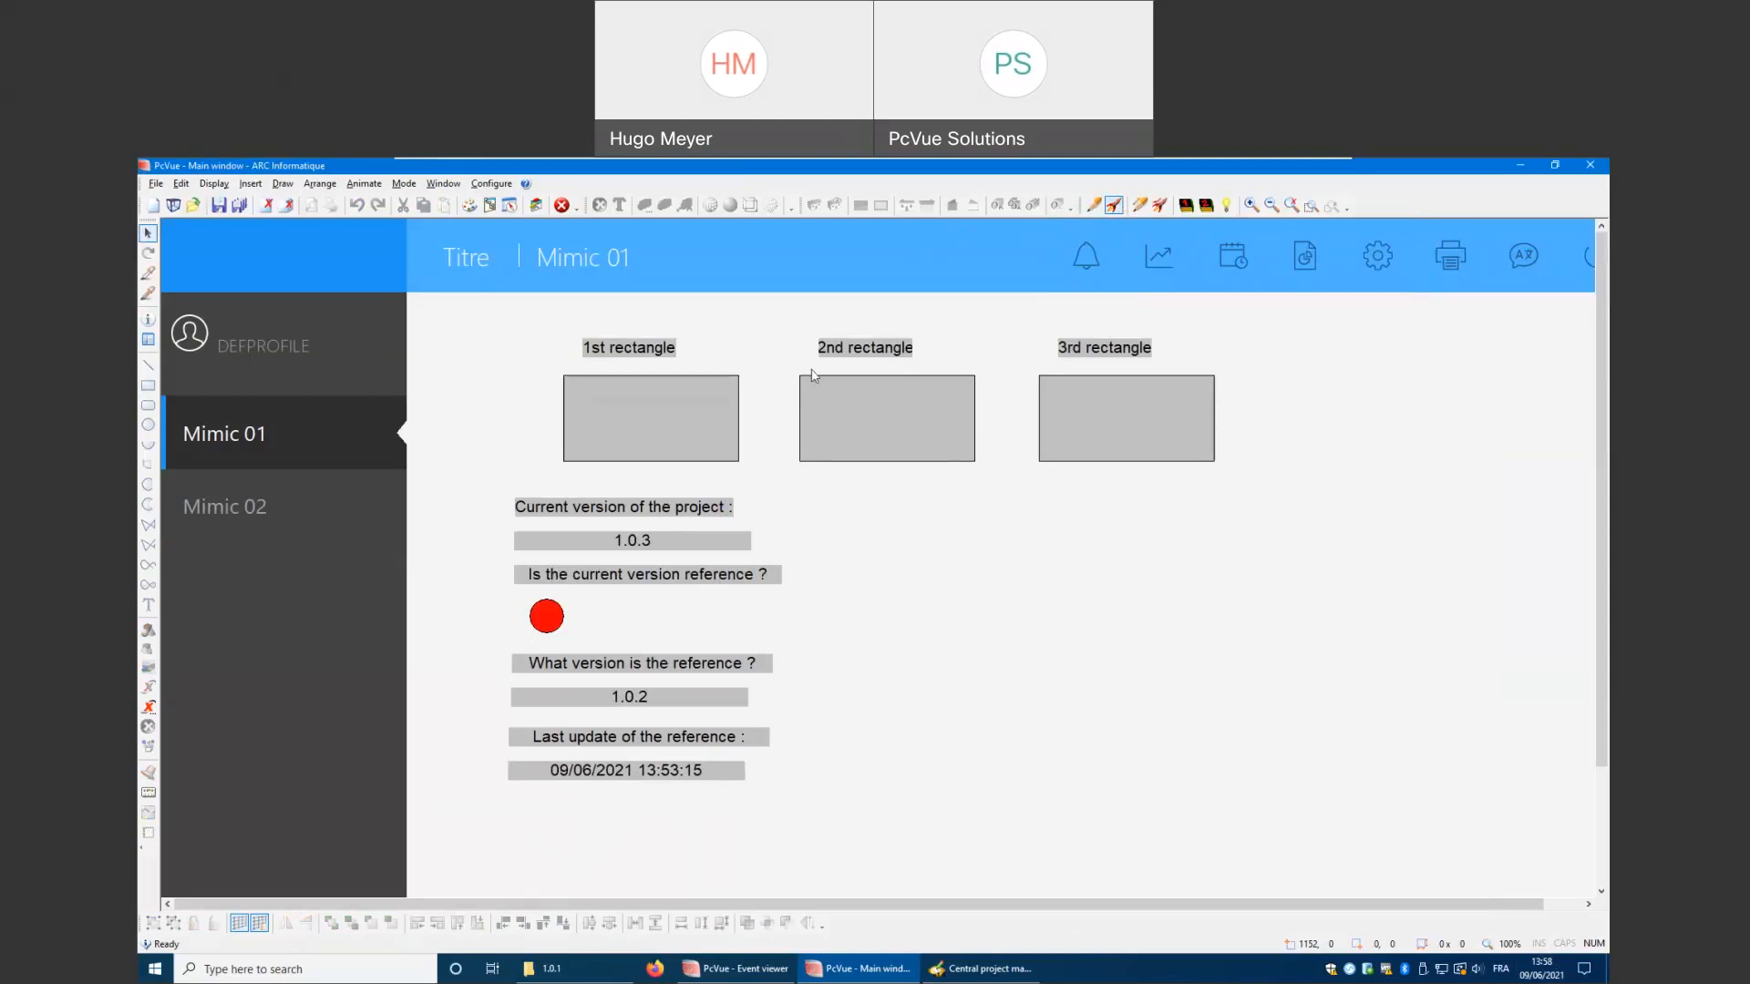
Create central project version 1.0.4 with the description "Informations panel"
click(978, 966)
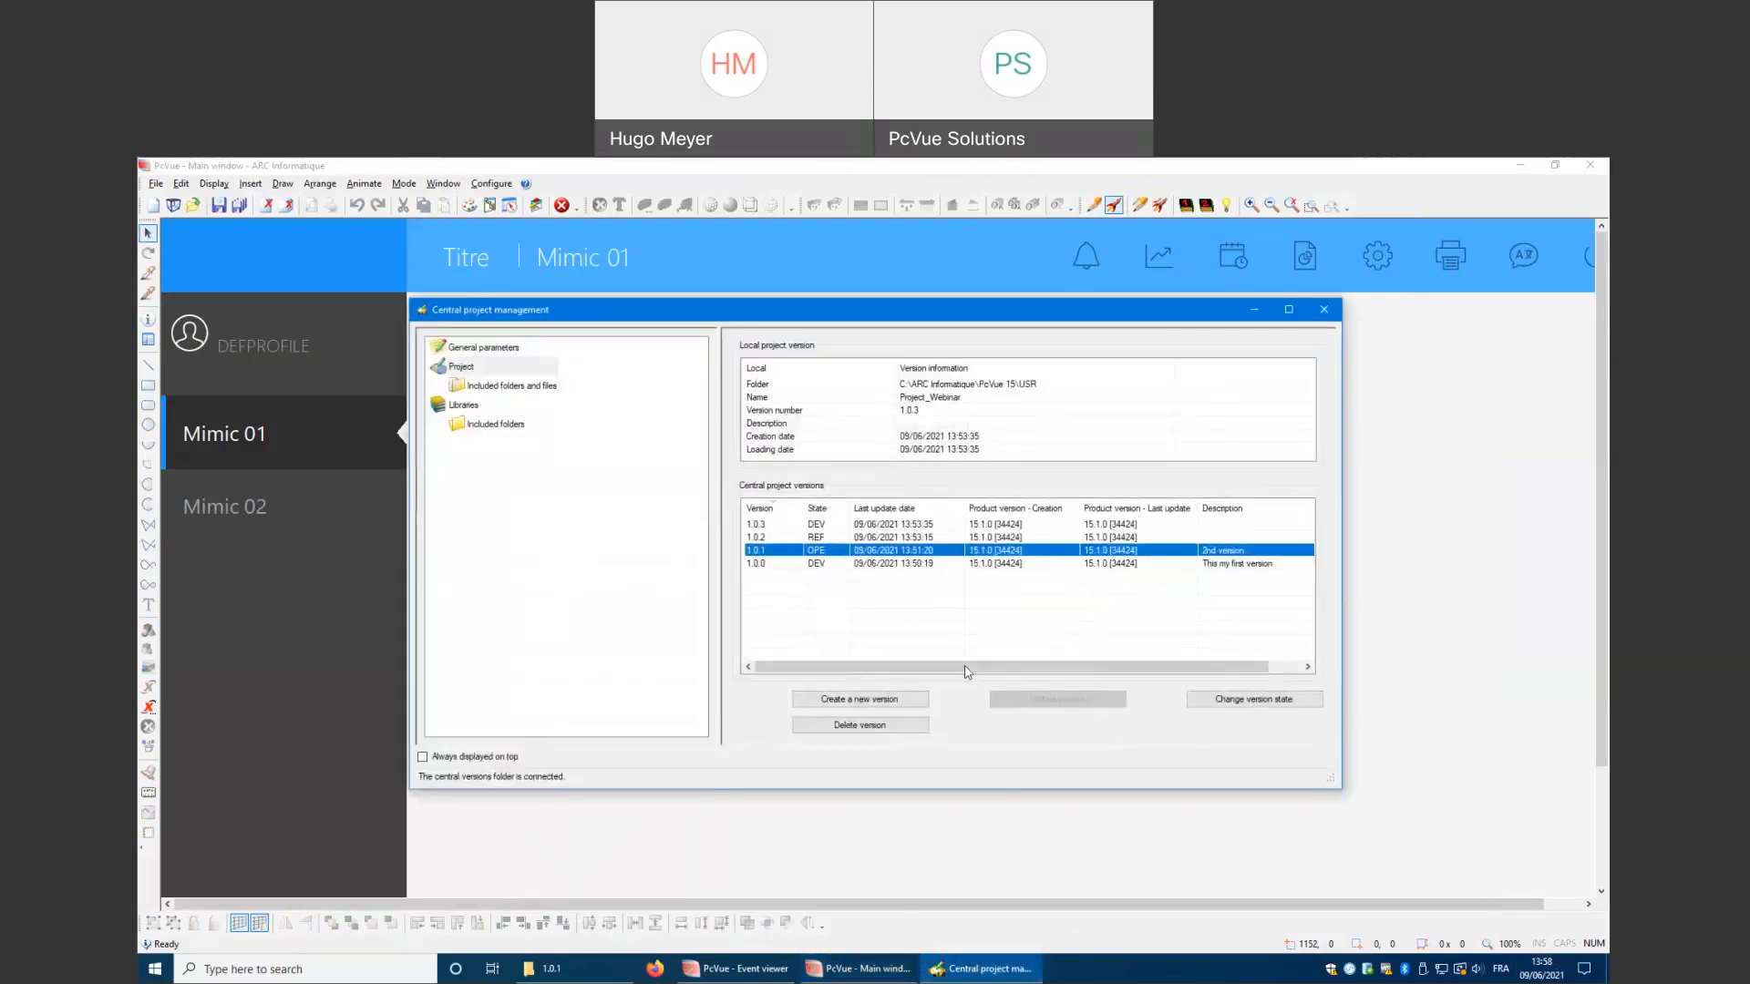
click(893, 701)
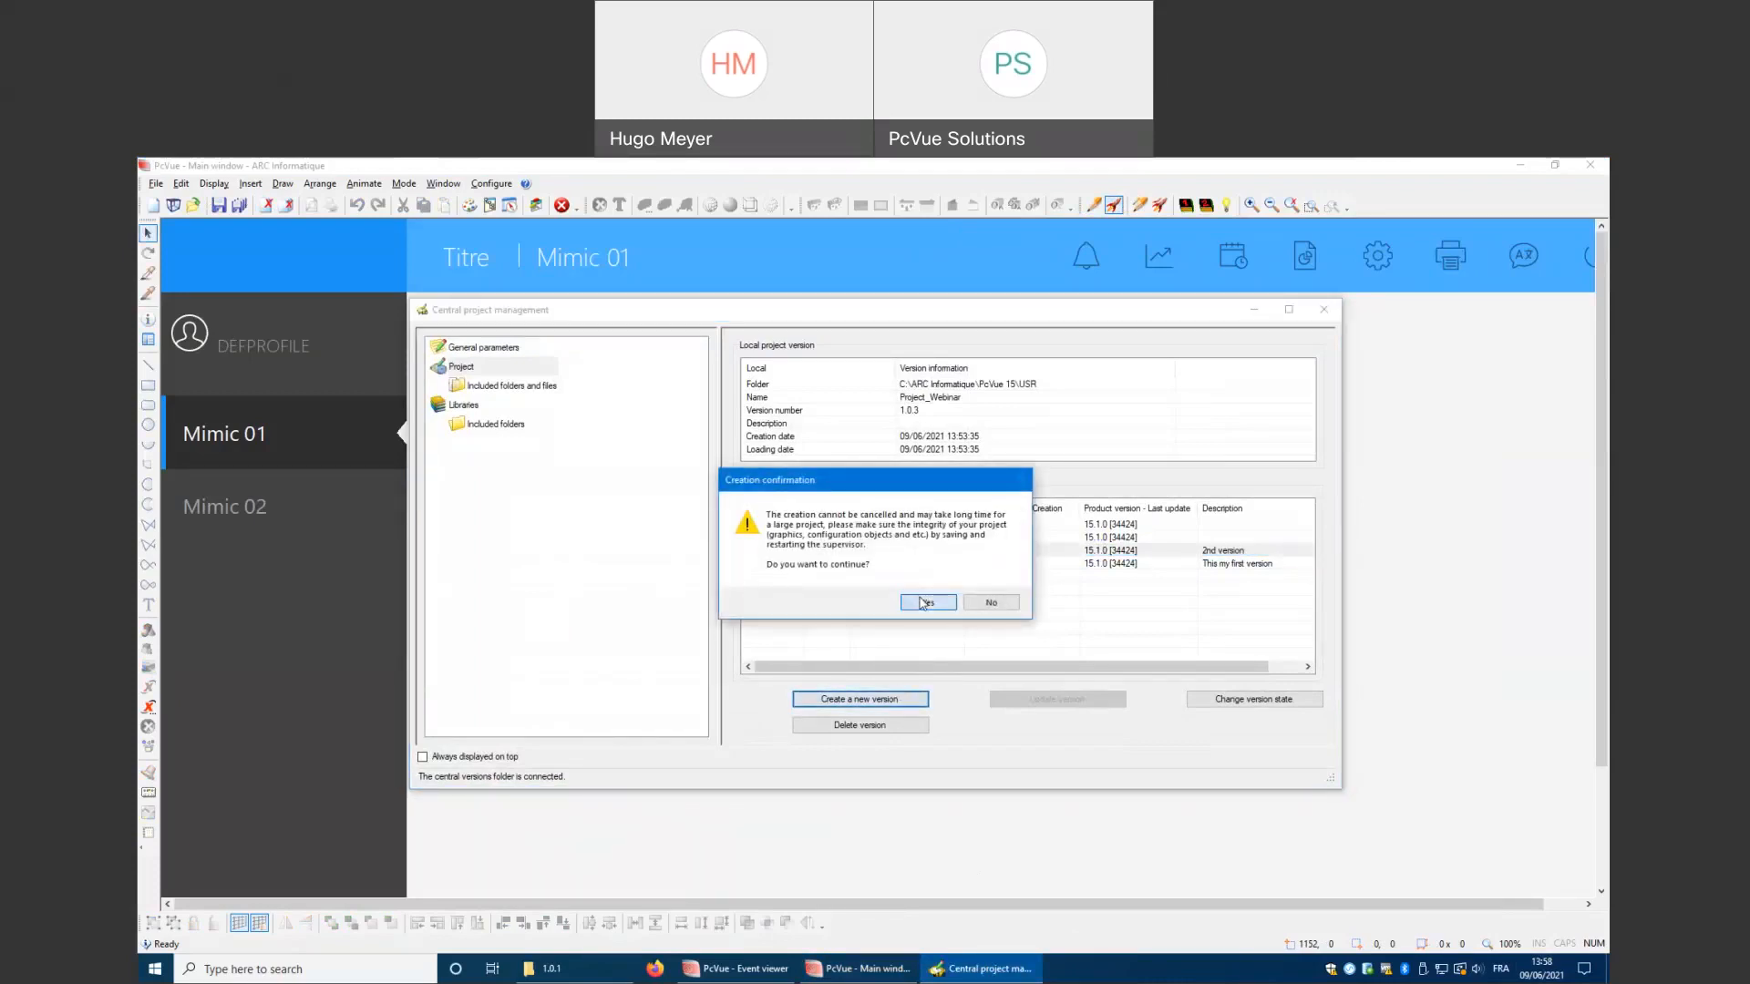
click(925, 603)
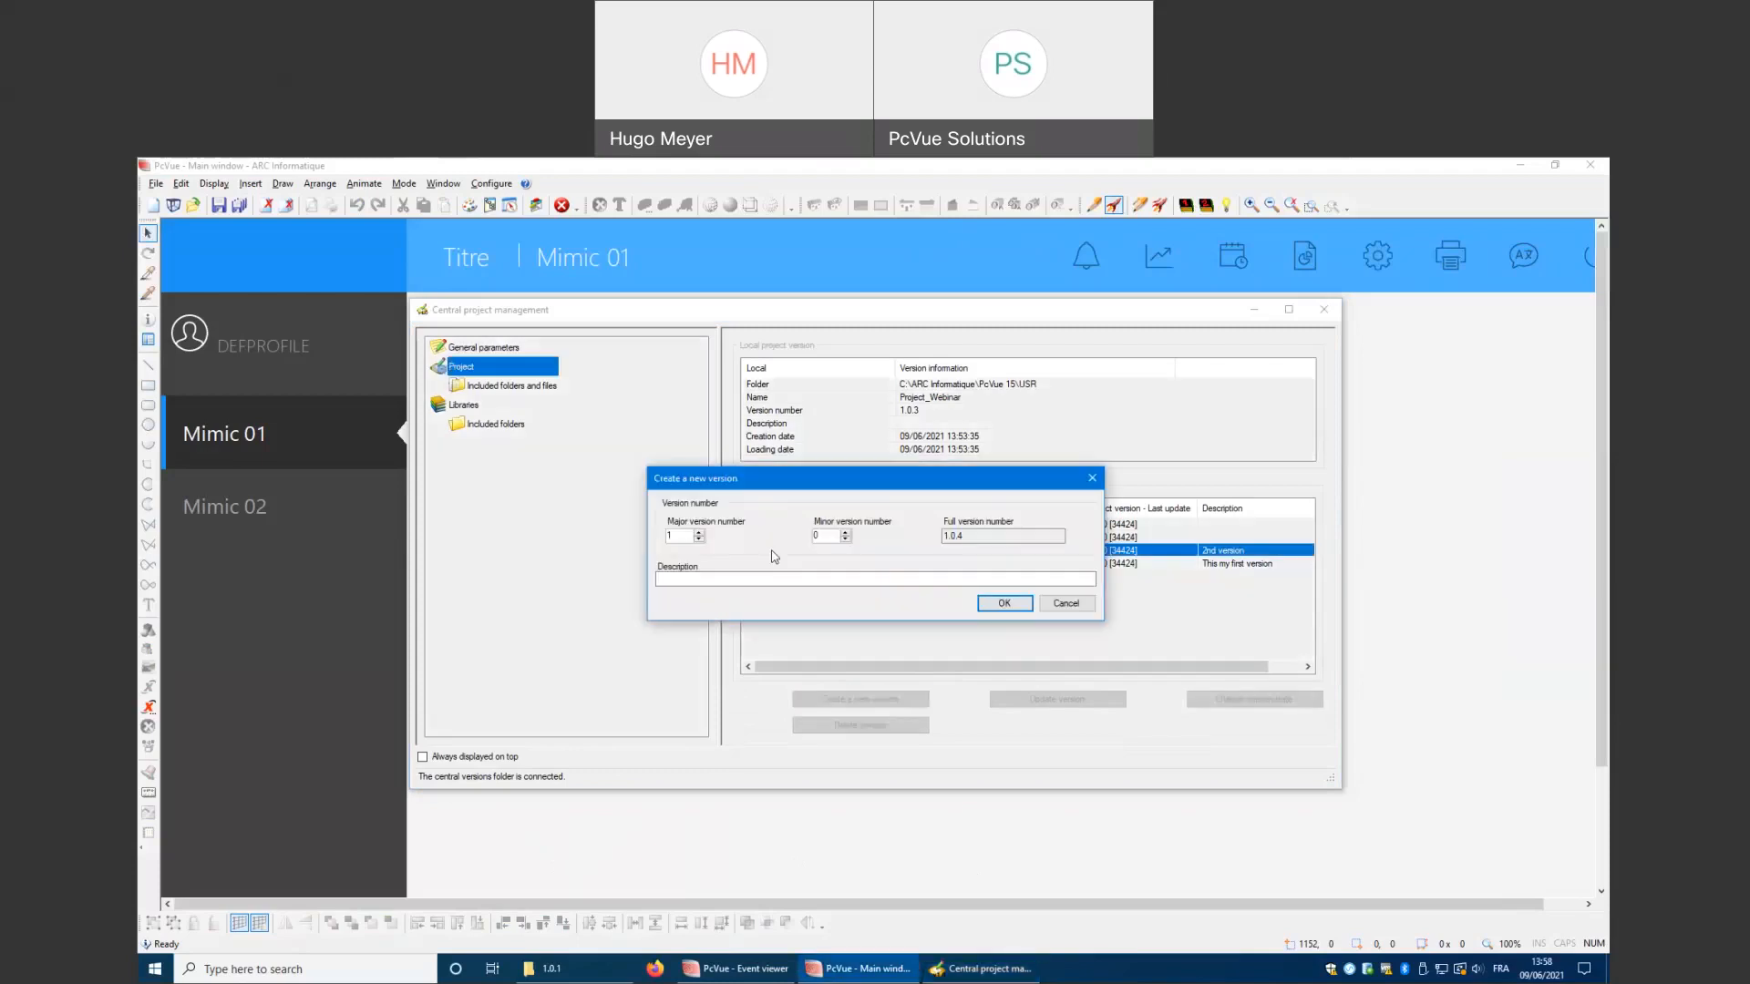
text(Panel)
key(BackSpace)
key(BackSpace)
key(BackSpace)
key(BackSpace)
key(BackSpace)
key(BackSpace)
text(Informat)
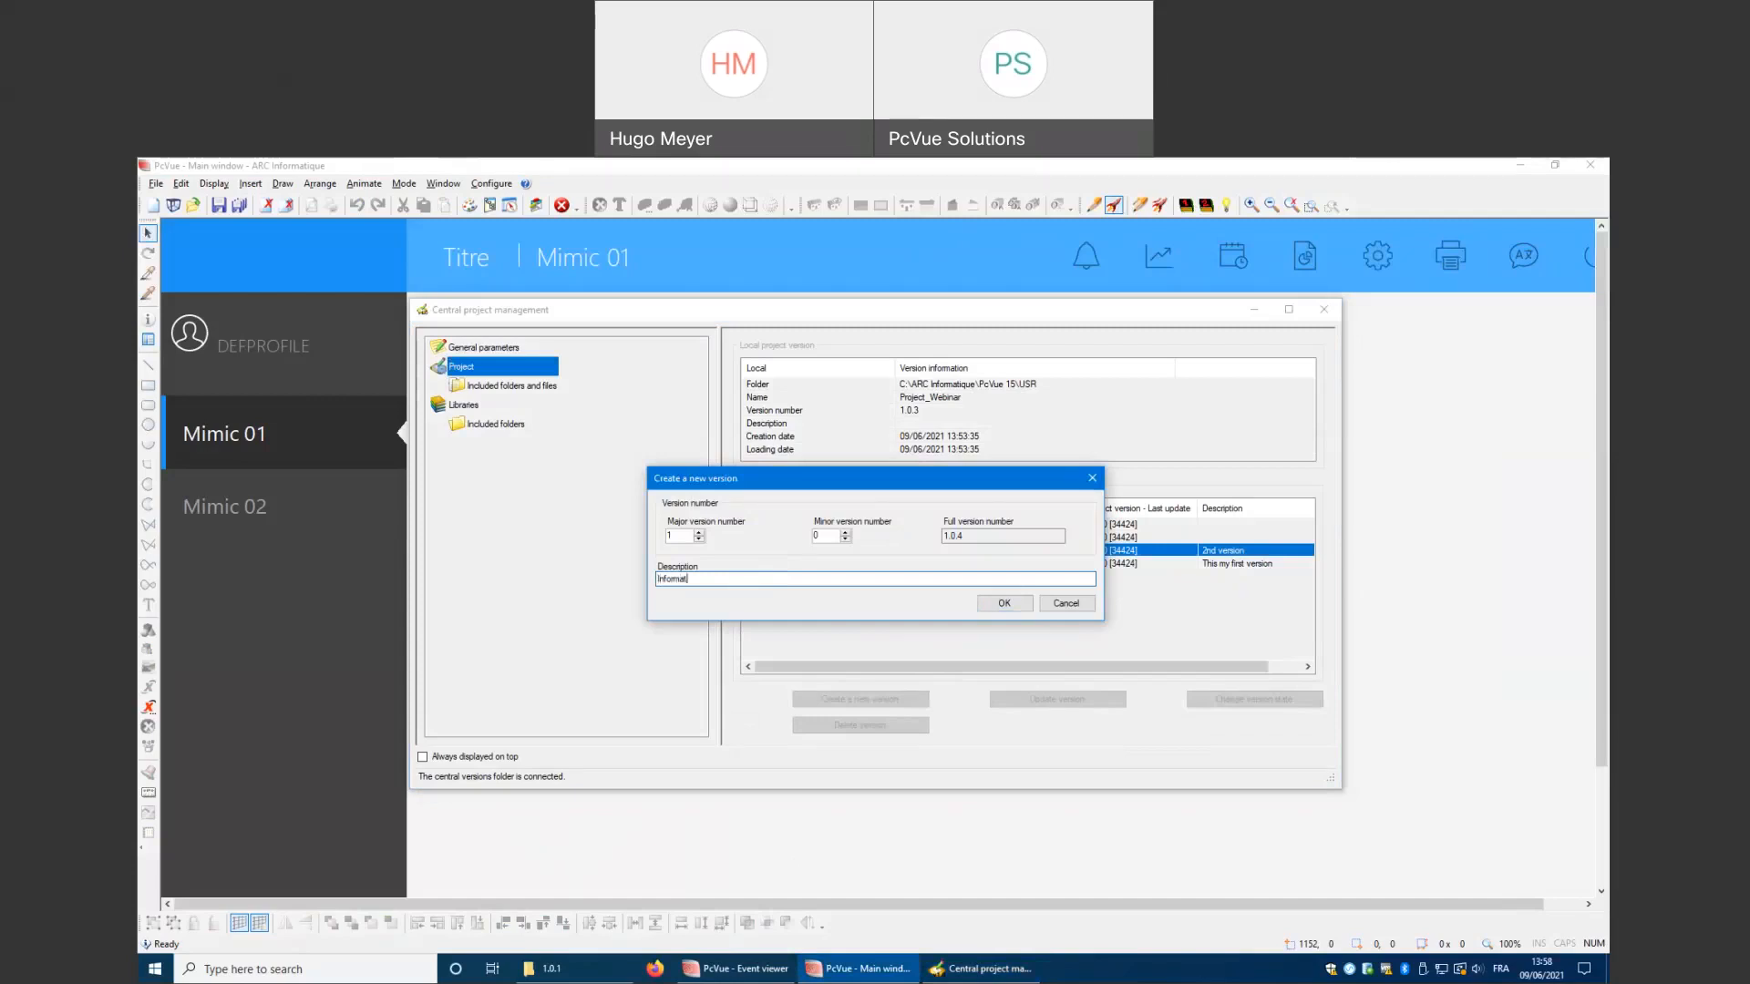
text(ions panel)
click(1006, 603)
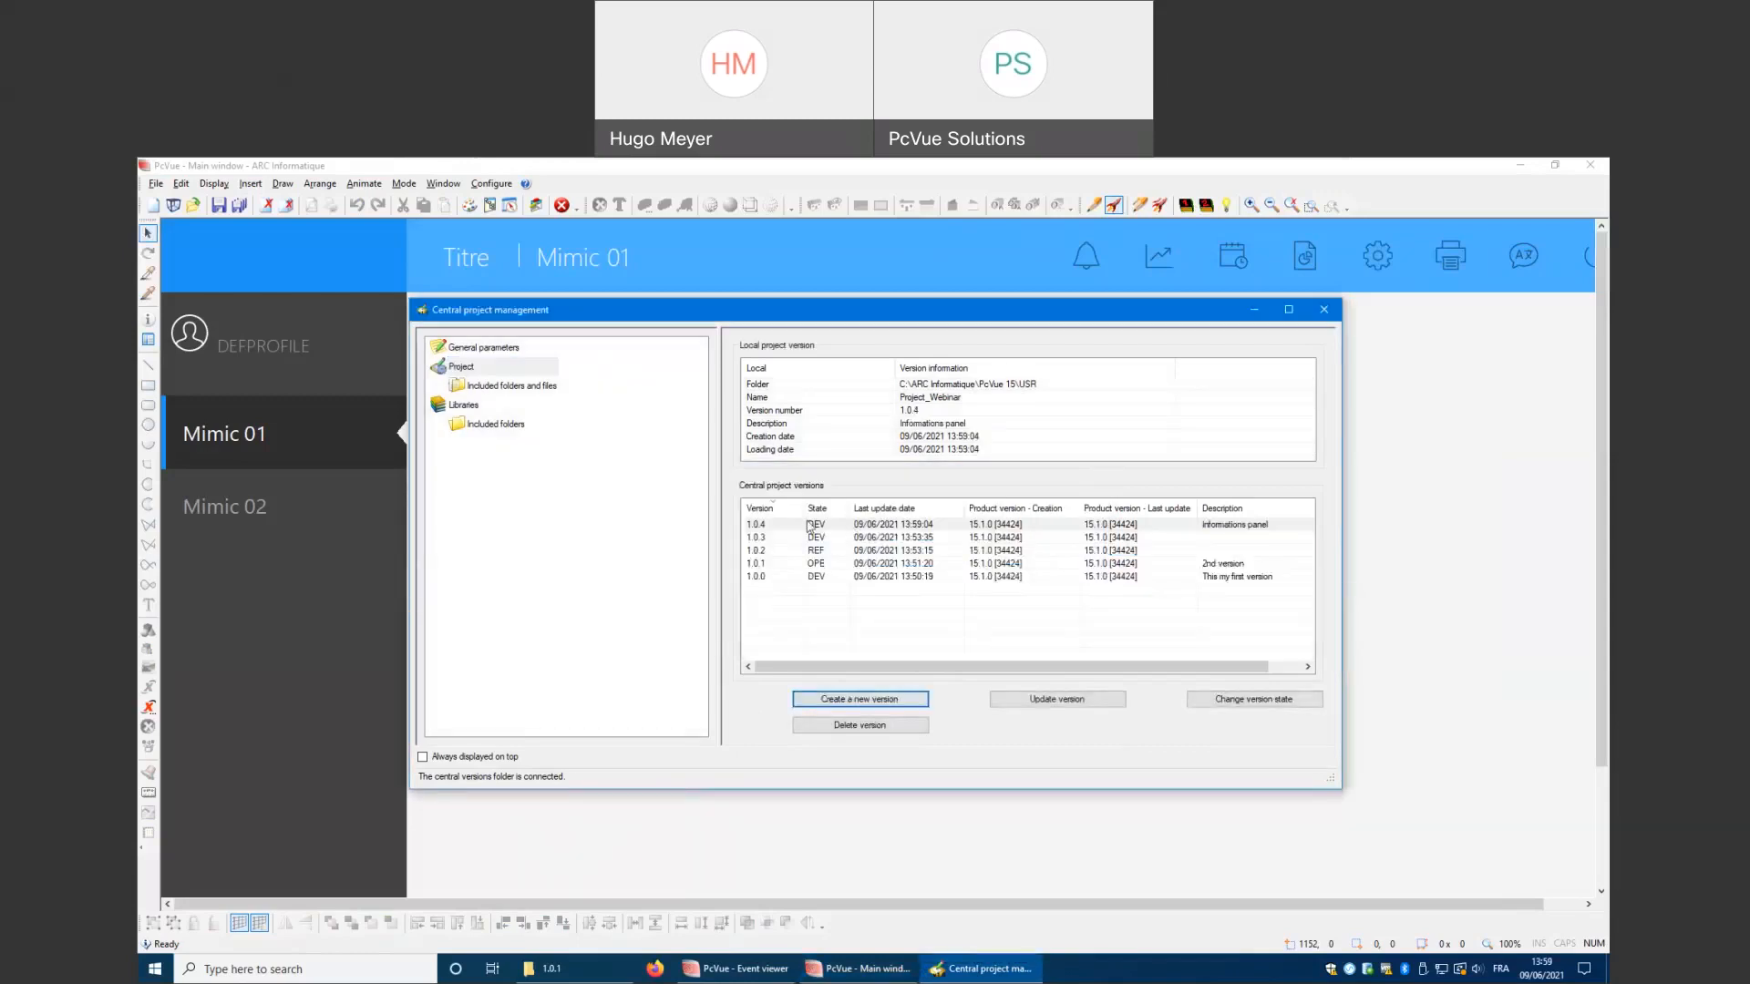
Change the state of central project version 1.0.4 to Pre-reference (PREREF)
click(850, 525)
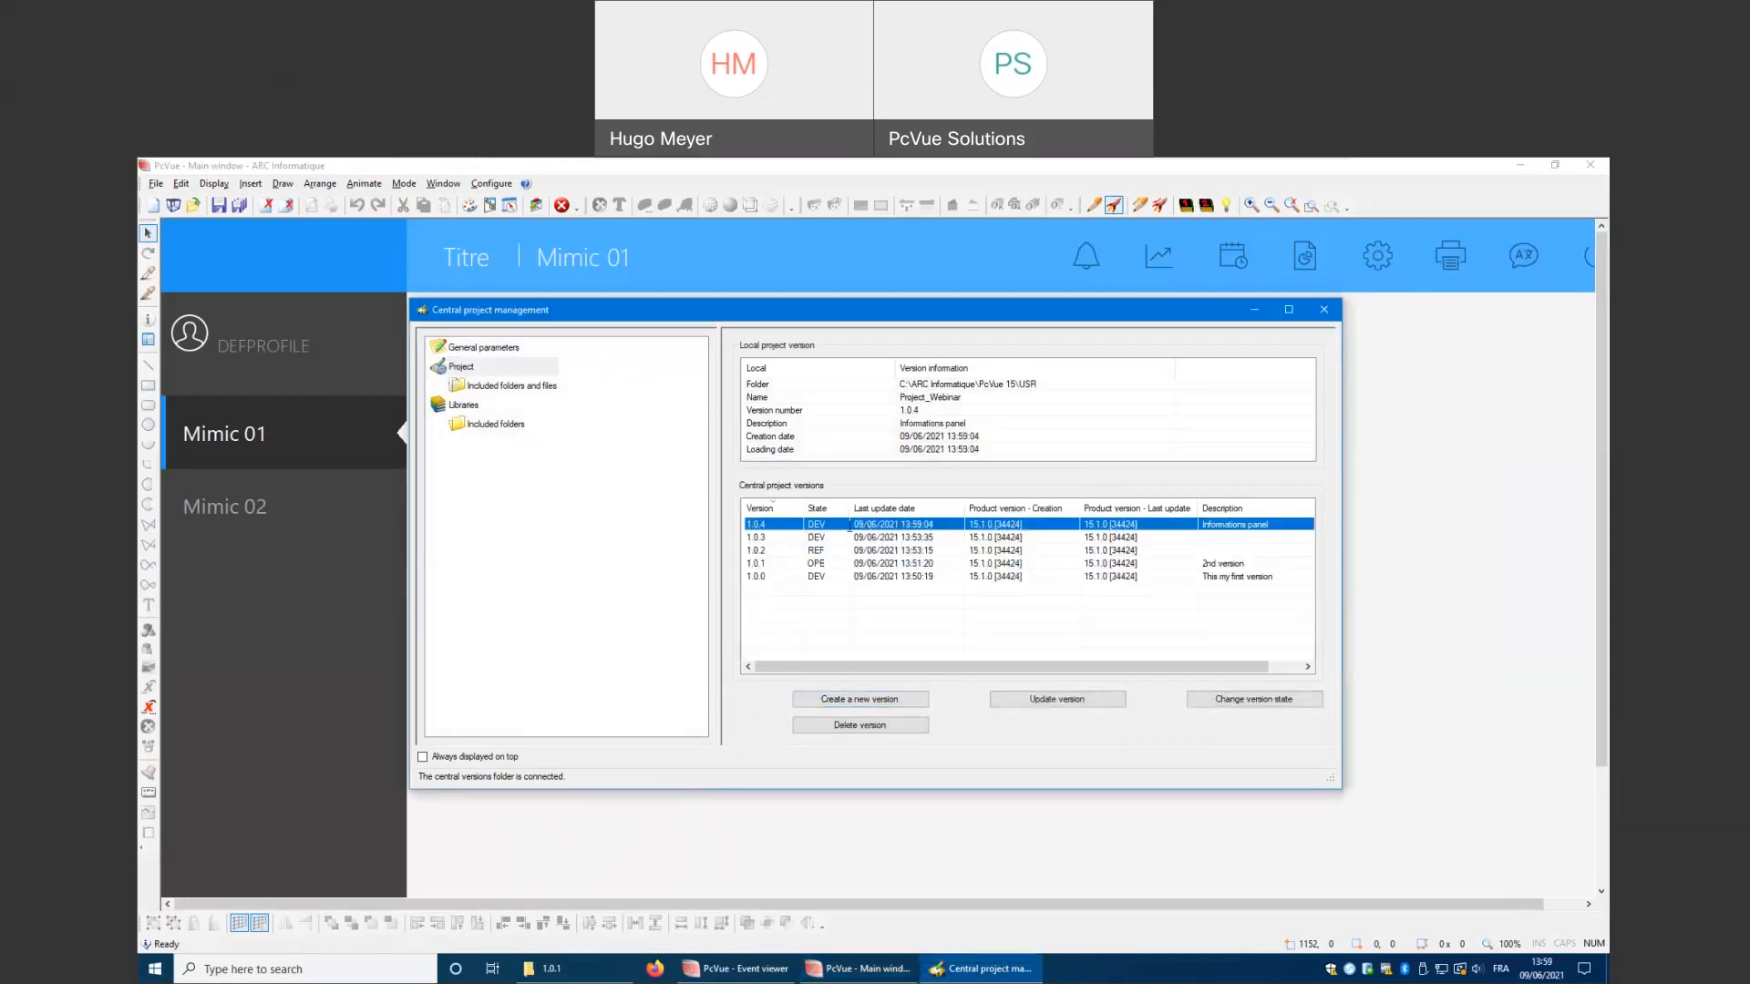
click(1253, 699)
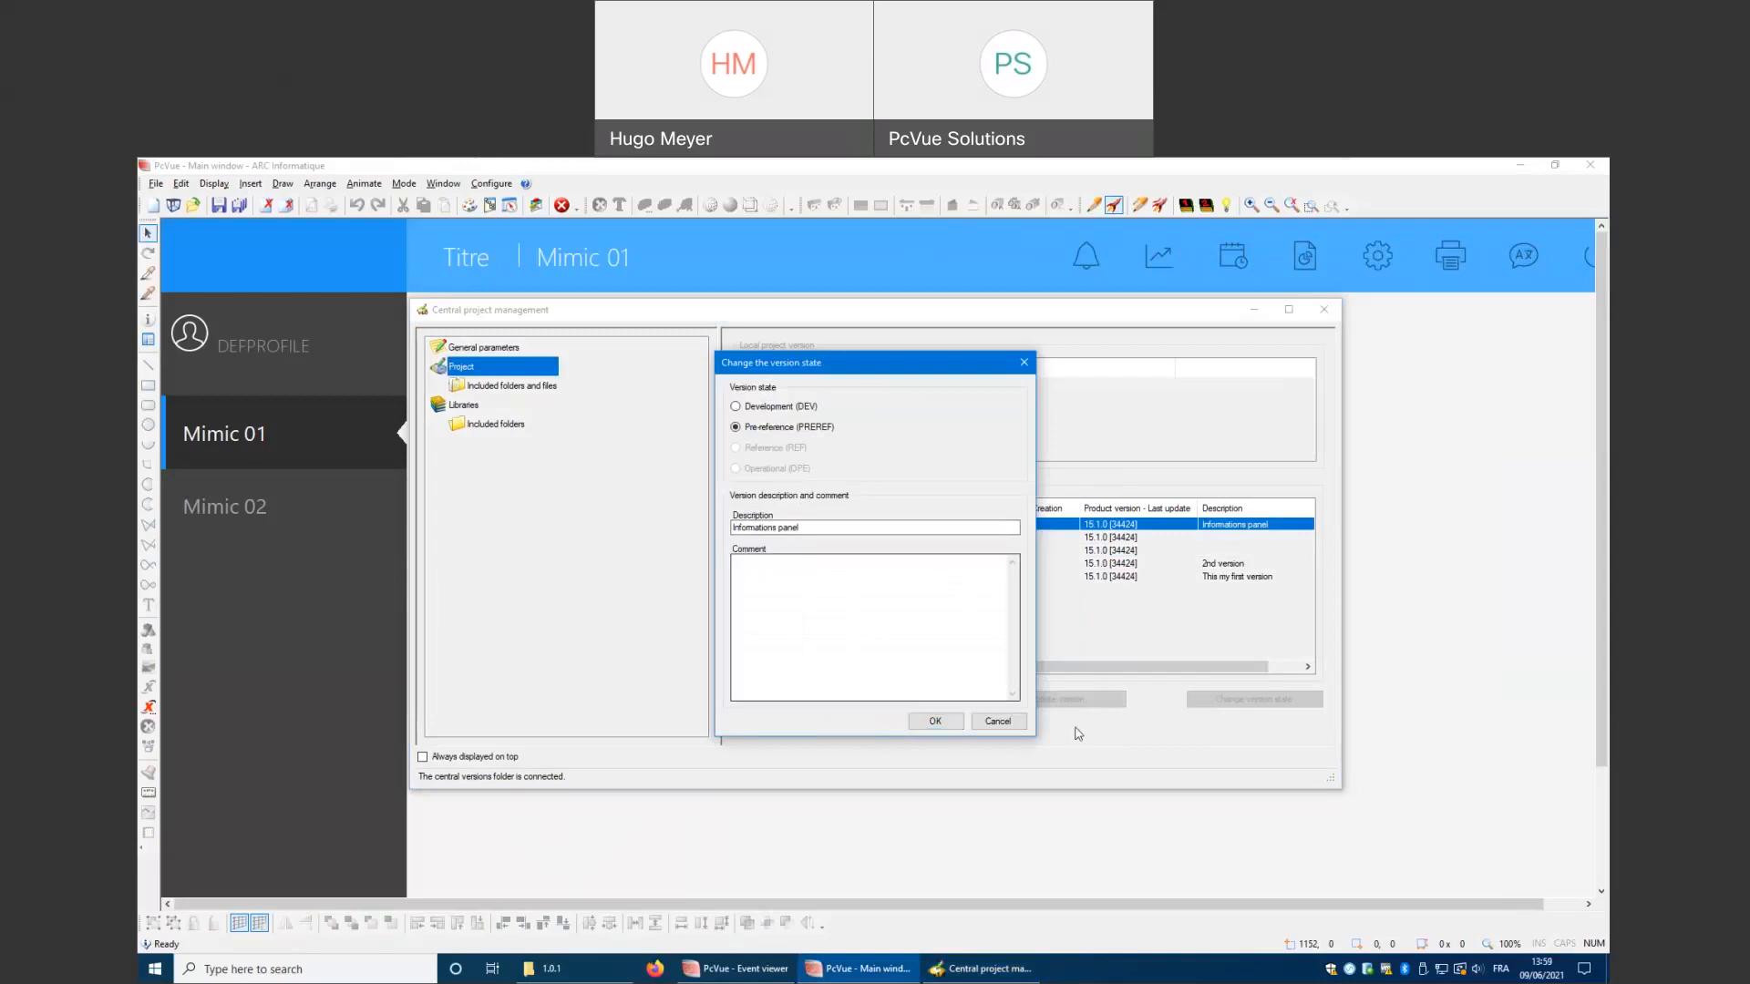
click(935, 721)
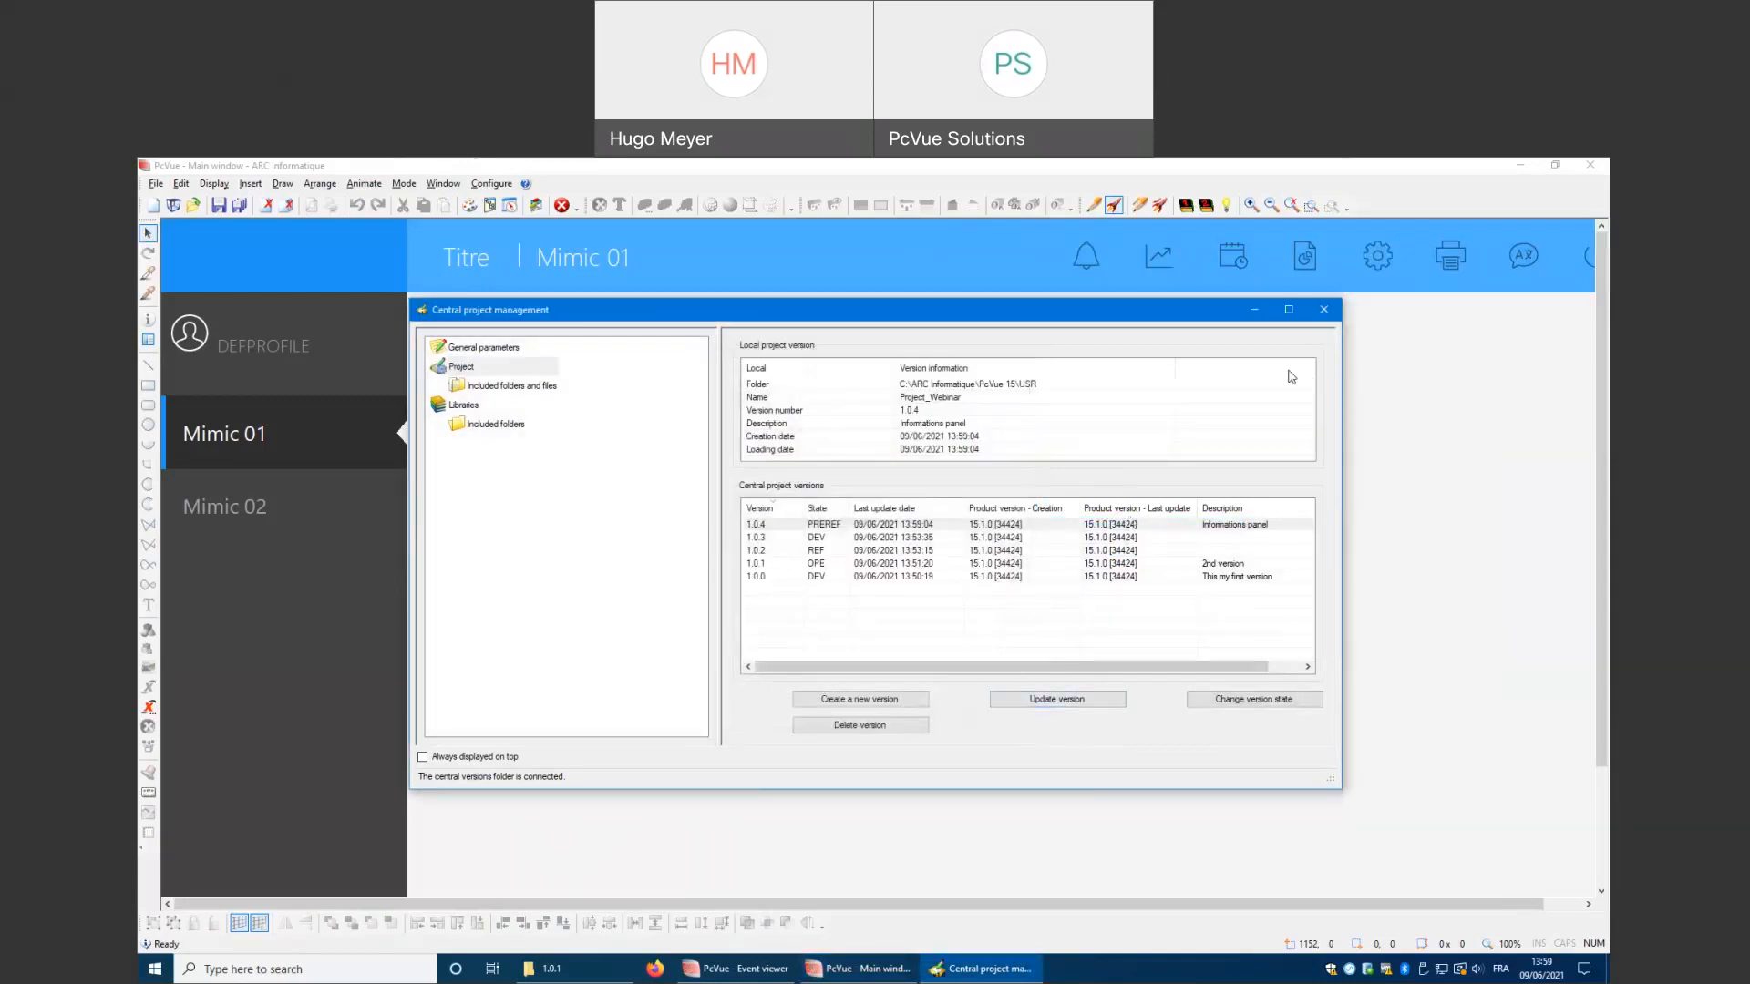
Exit the project, look over the version folders in the Project_Webinar central folder, and minimize the file window
click(1262, 313)
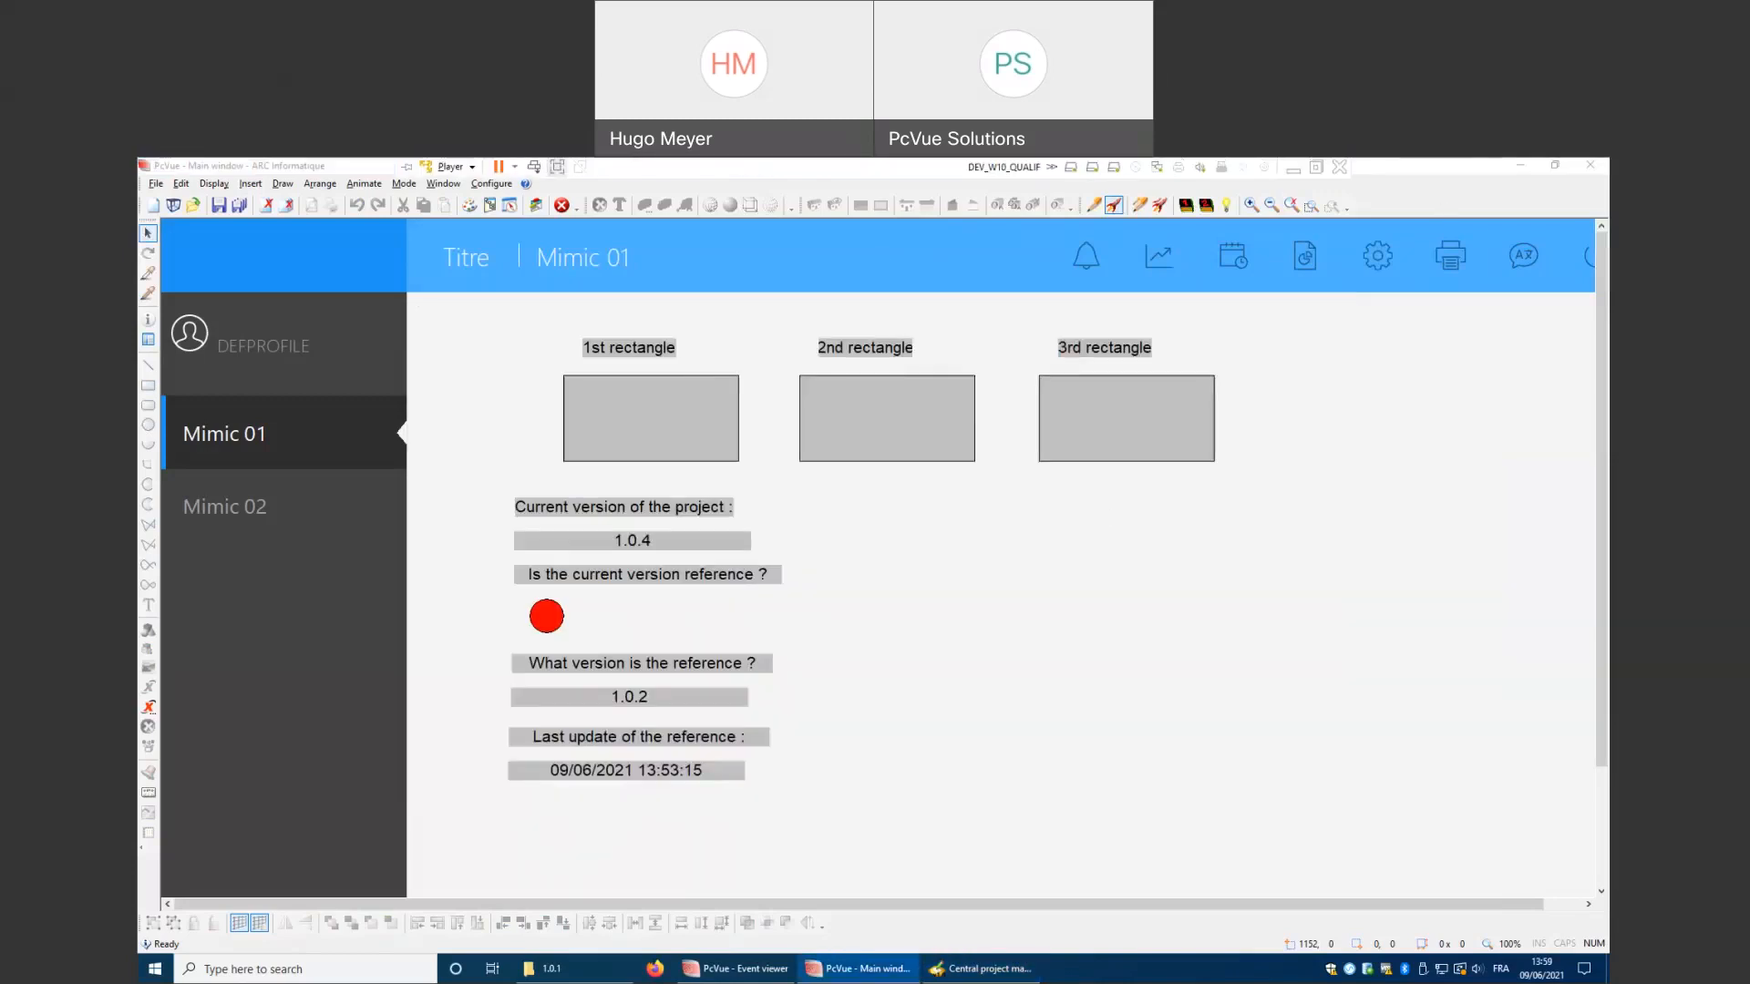
click(860, 612)
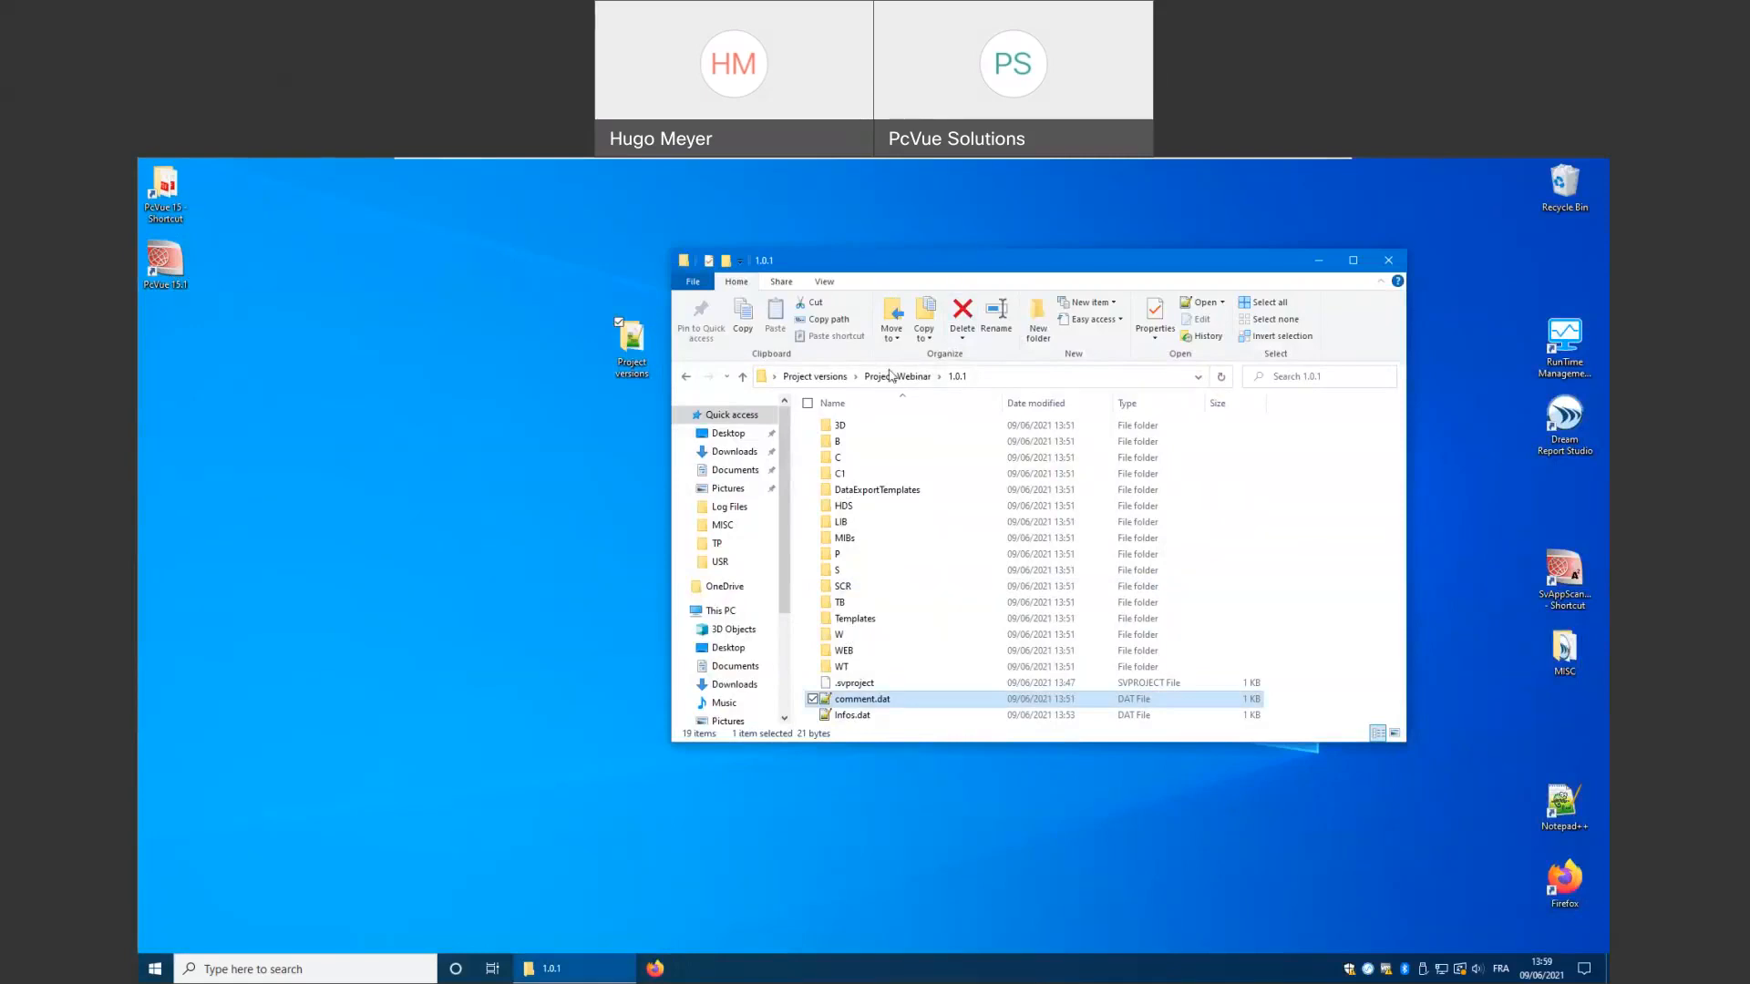
click(893, 376)
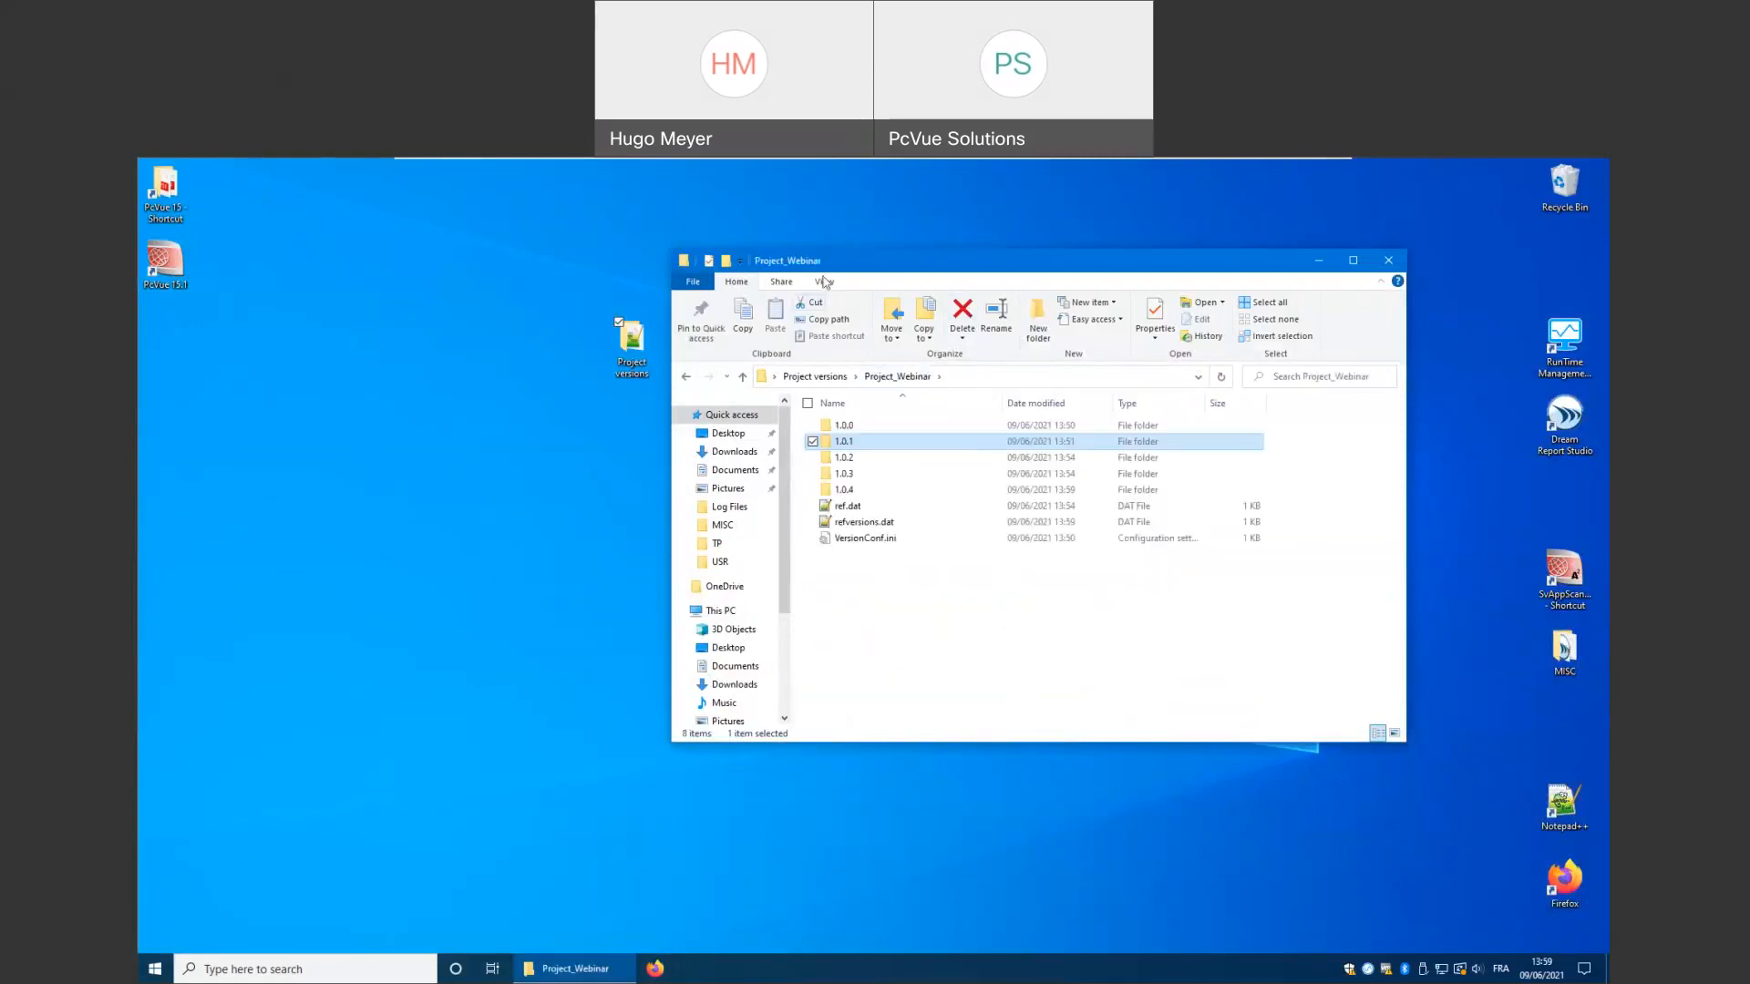
drag(823, 262, 868, 258)
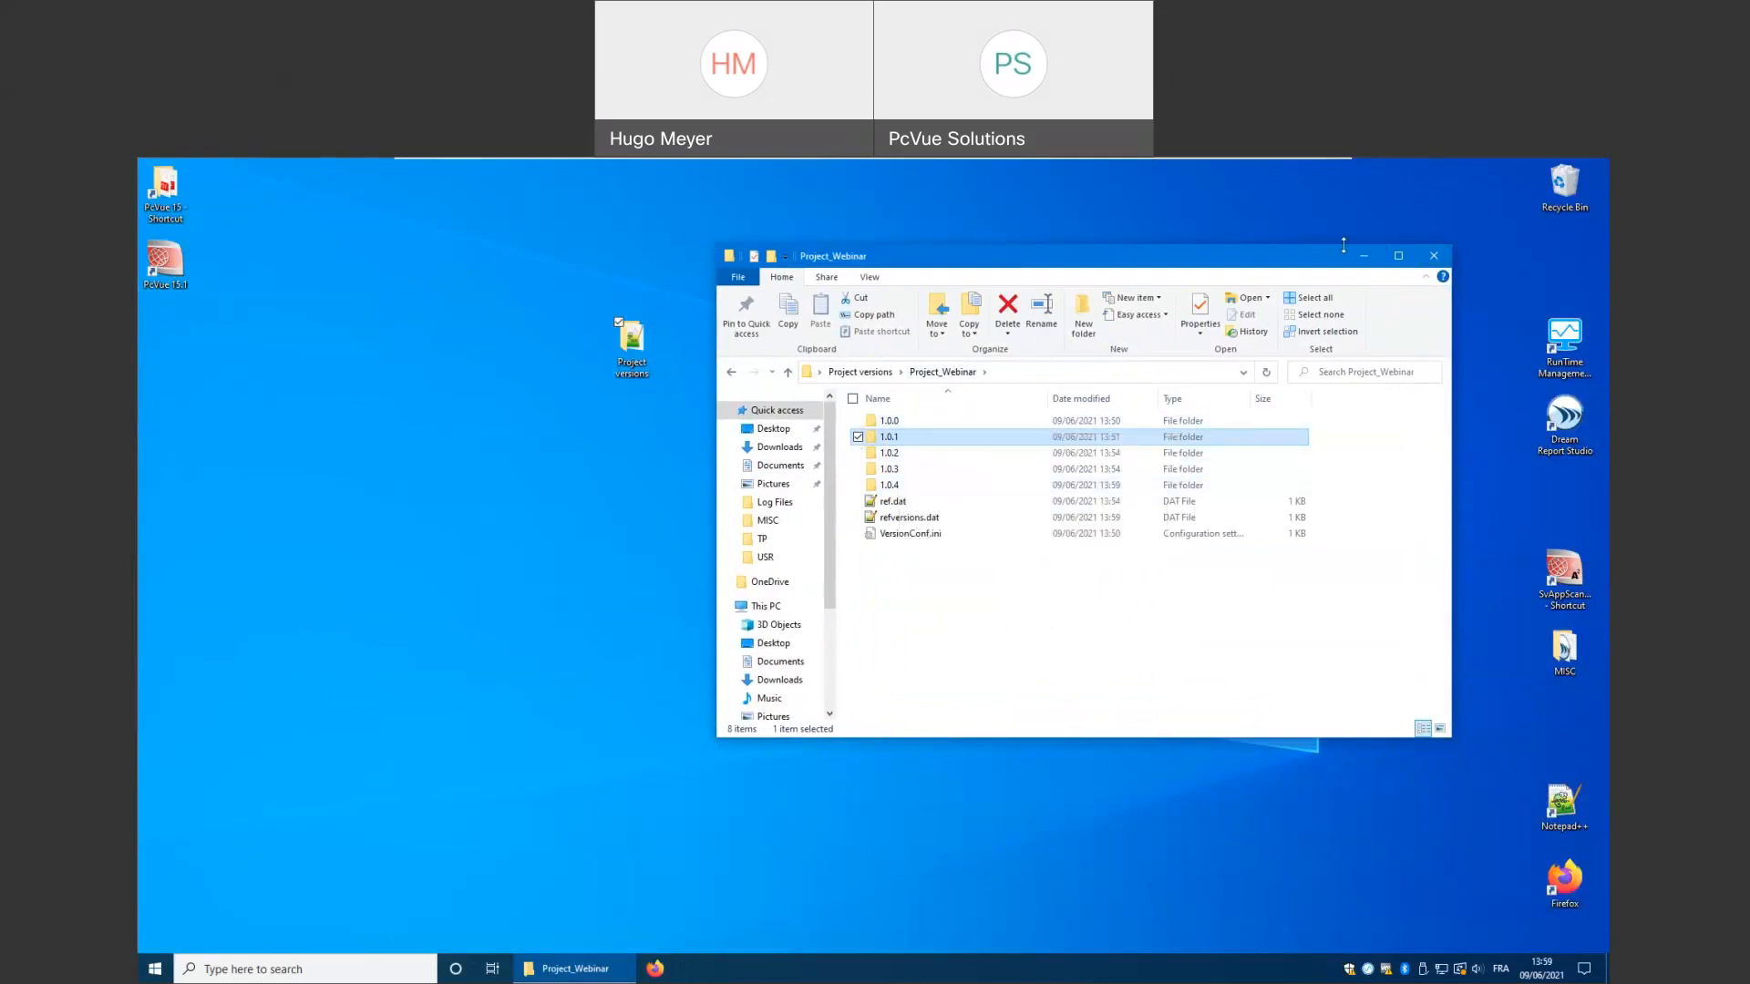
click(1363, 256)
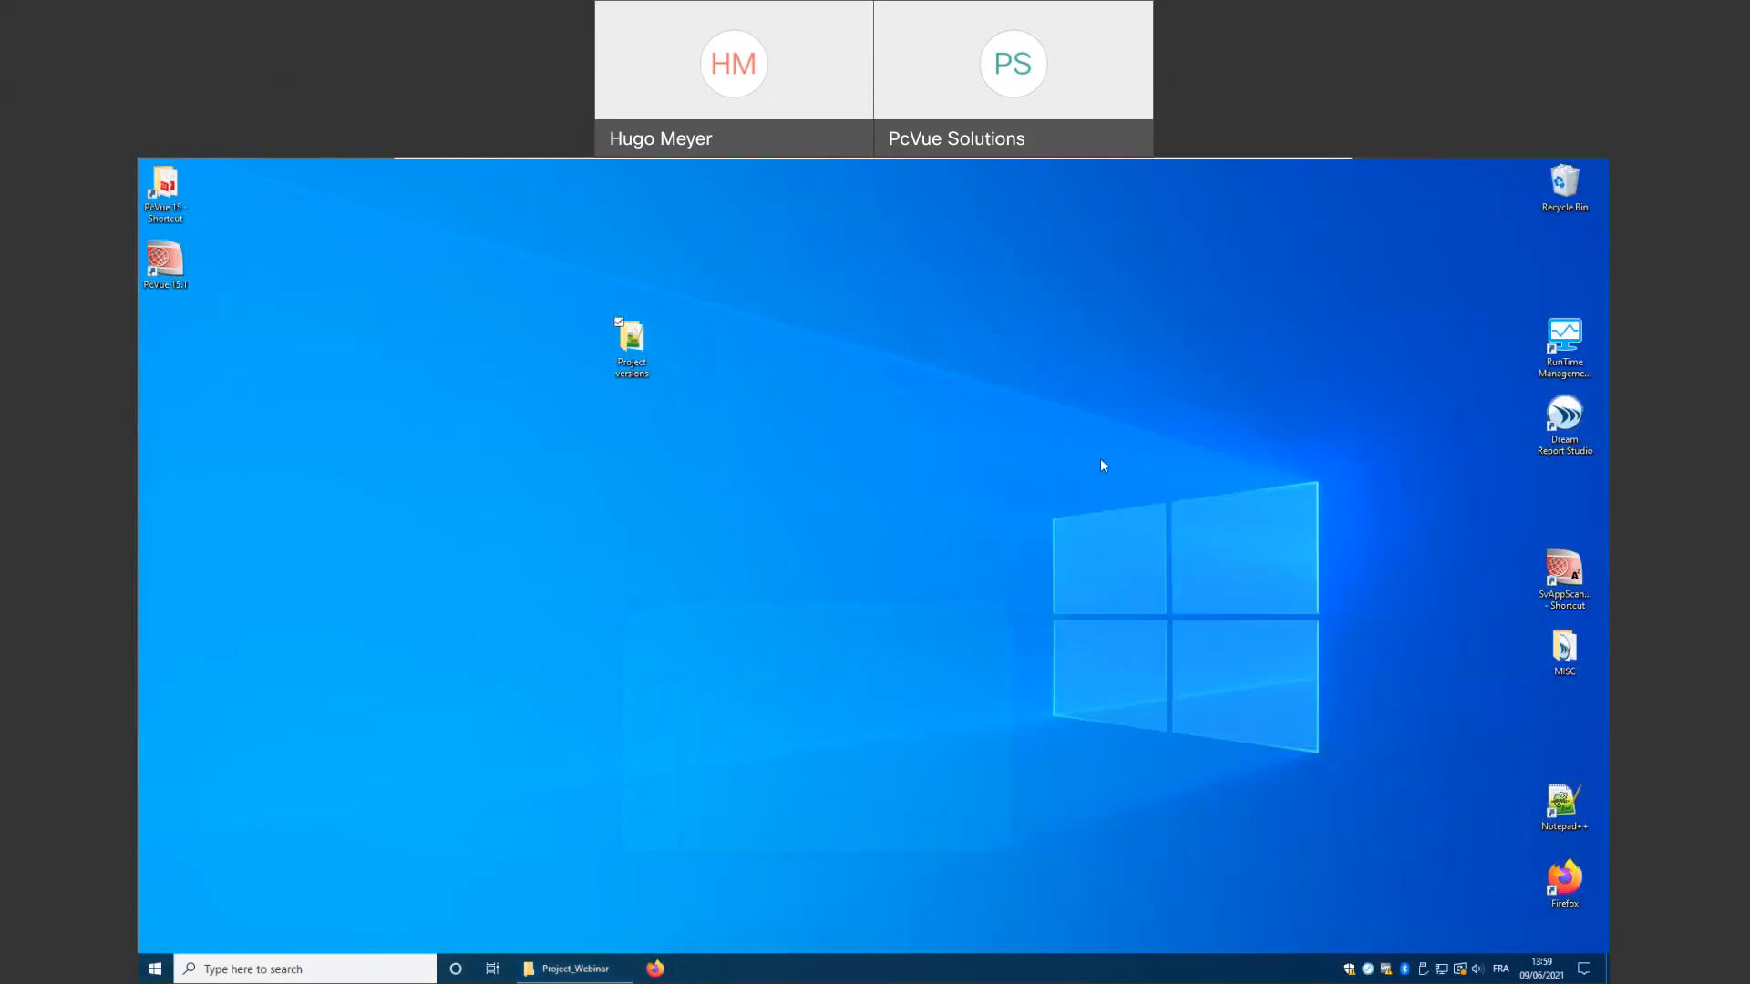
Append the startup option that loads the reference project version to the target of the PcVue 15.1 desktop shortcut
right_click(174, 271)
click(278, 248)
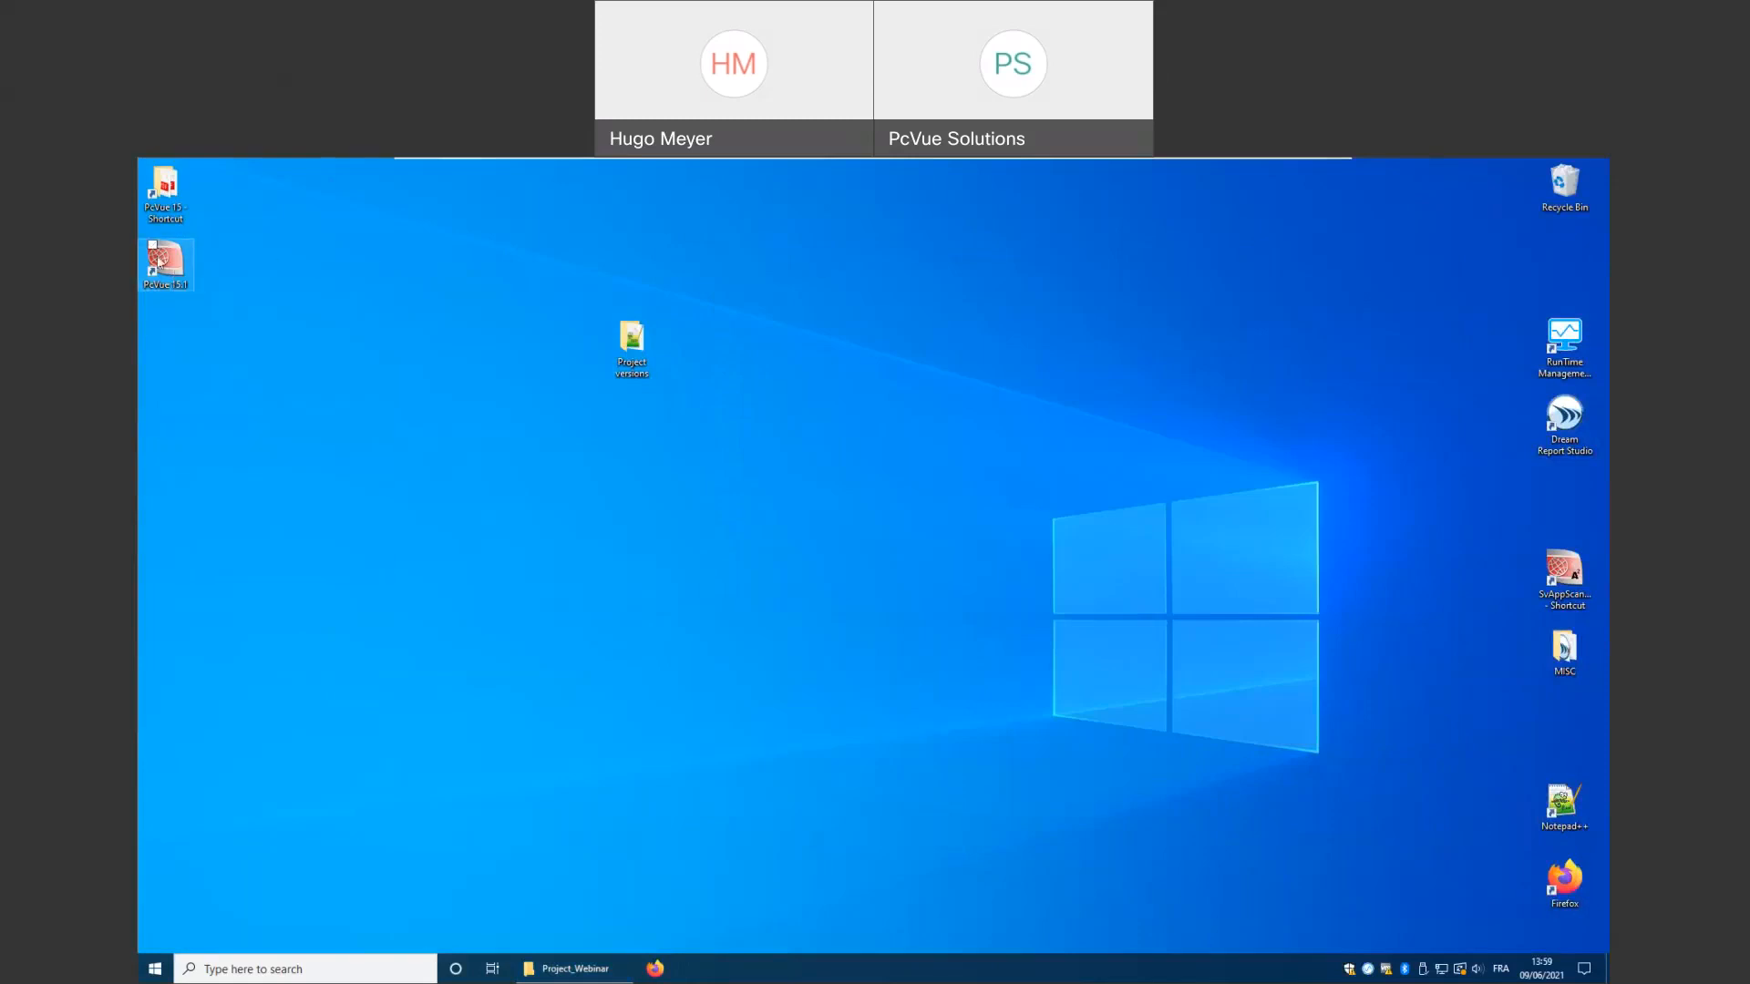
right_click(159, 262)
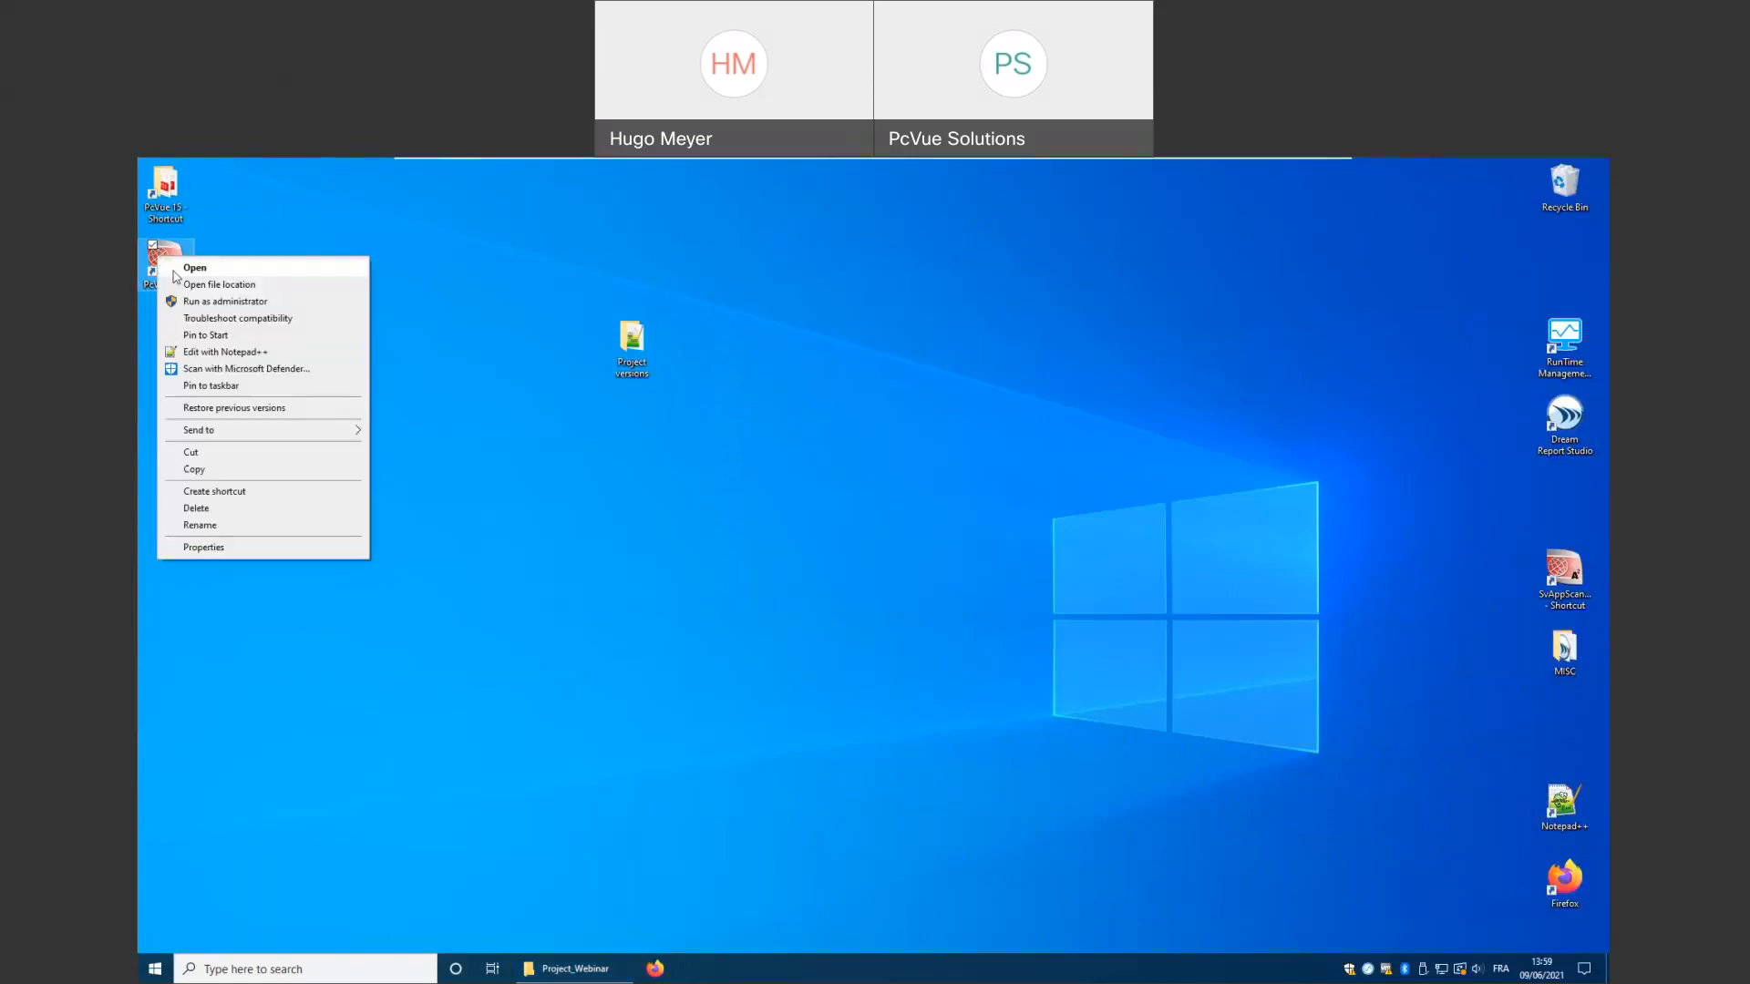
click(240, 551)
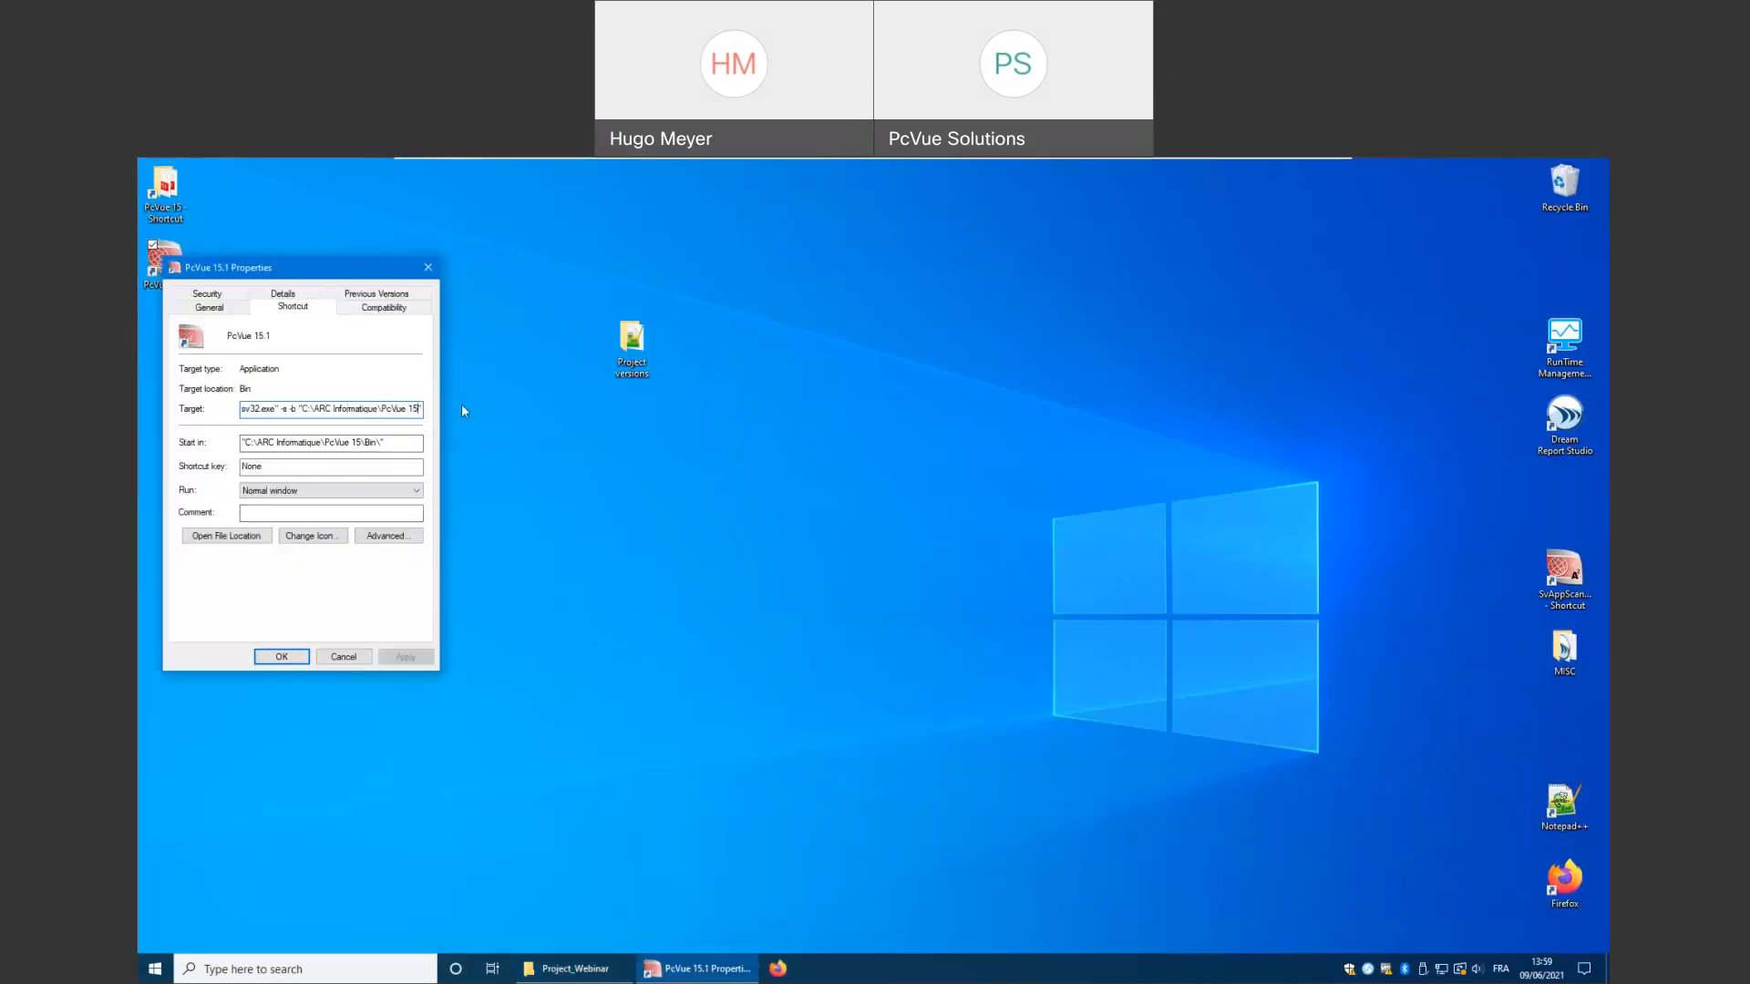
text(" -)
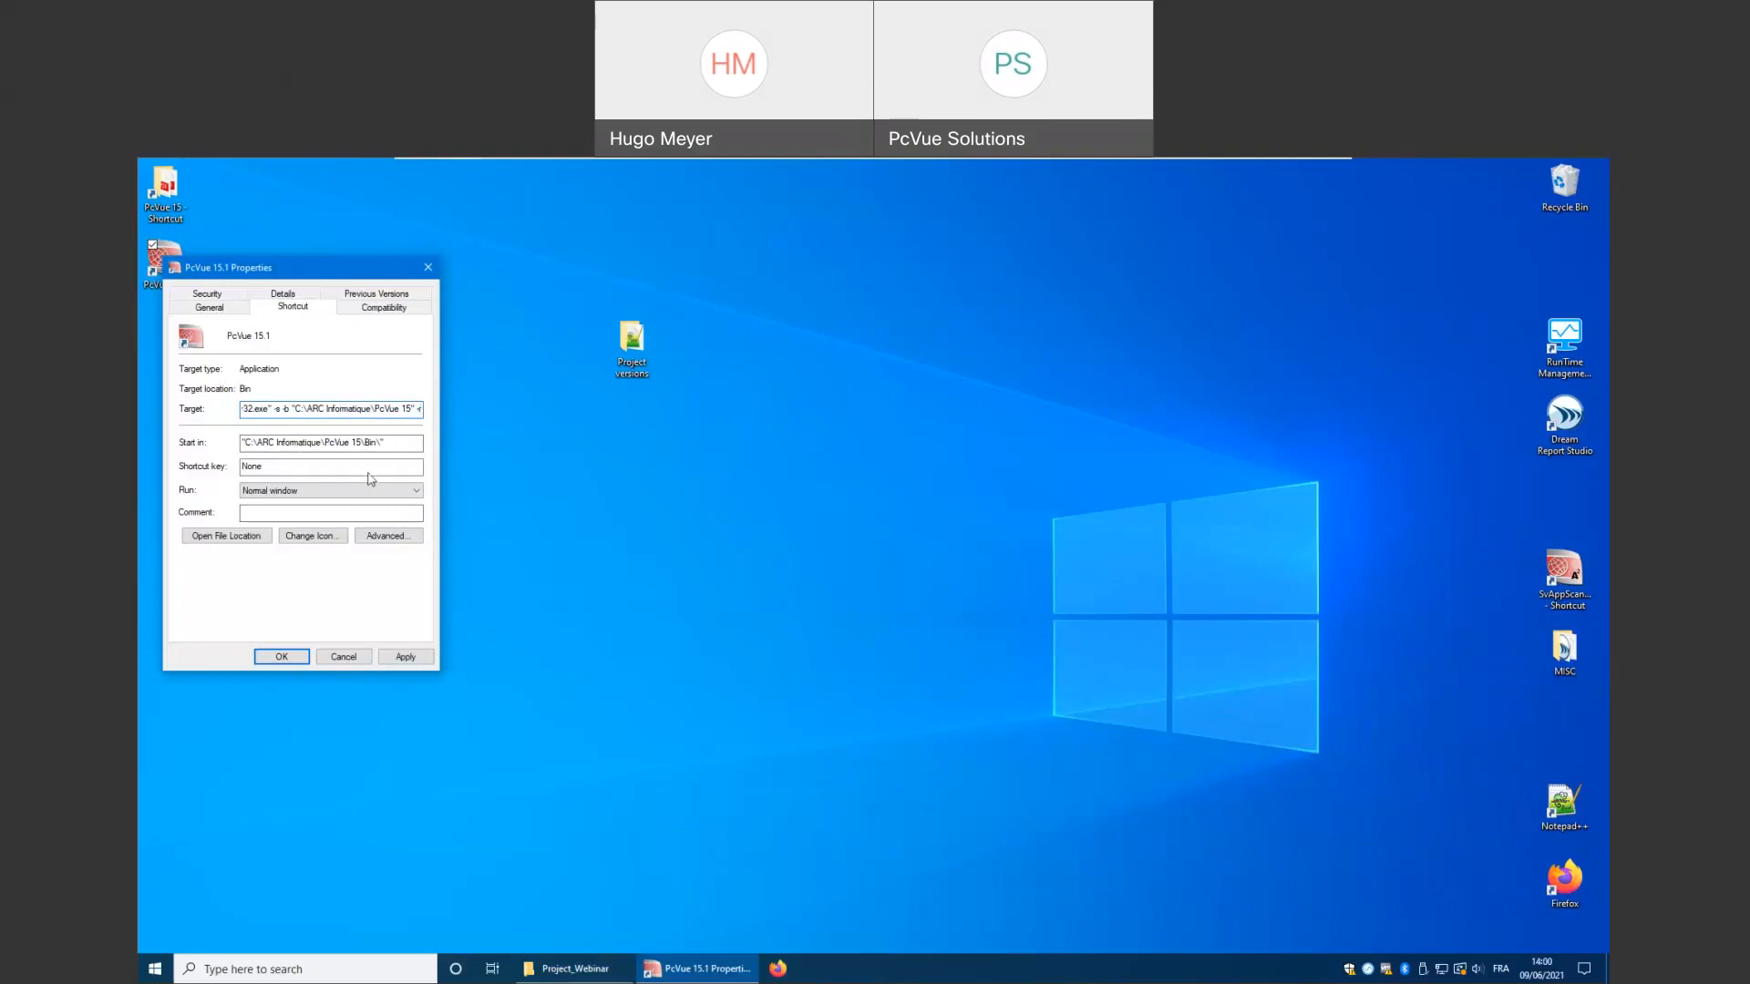
click(289, 659)
Launch PcVue 15.1 and start Project_Webinar in demonstration mode
click(332, 501)
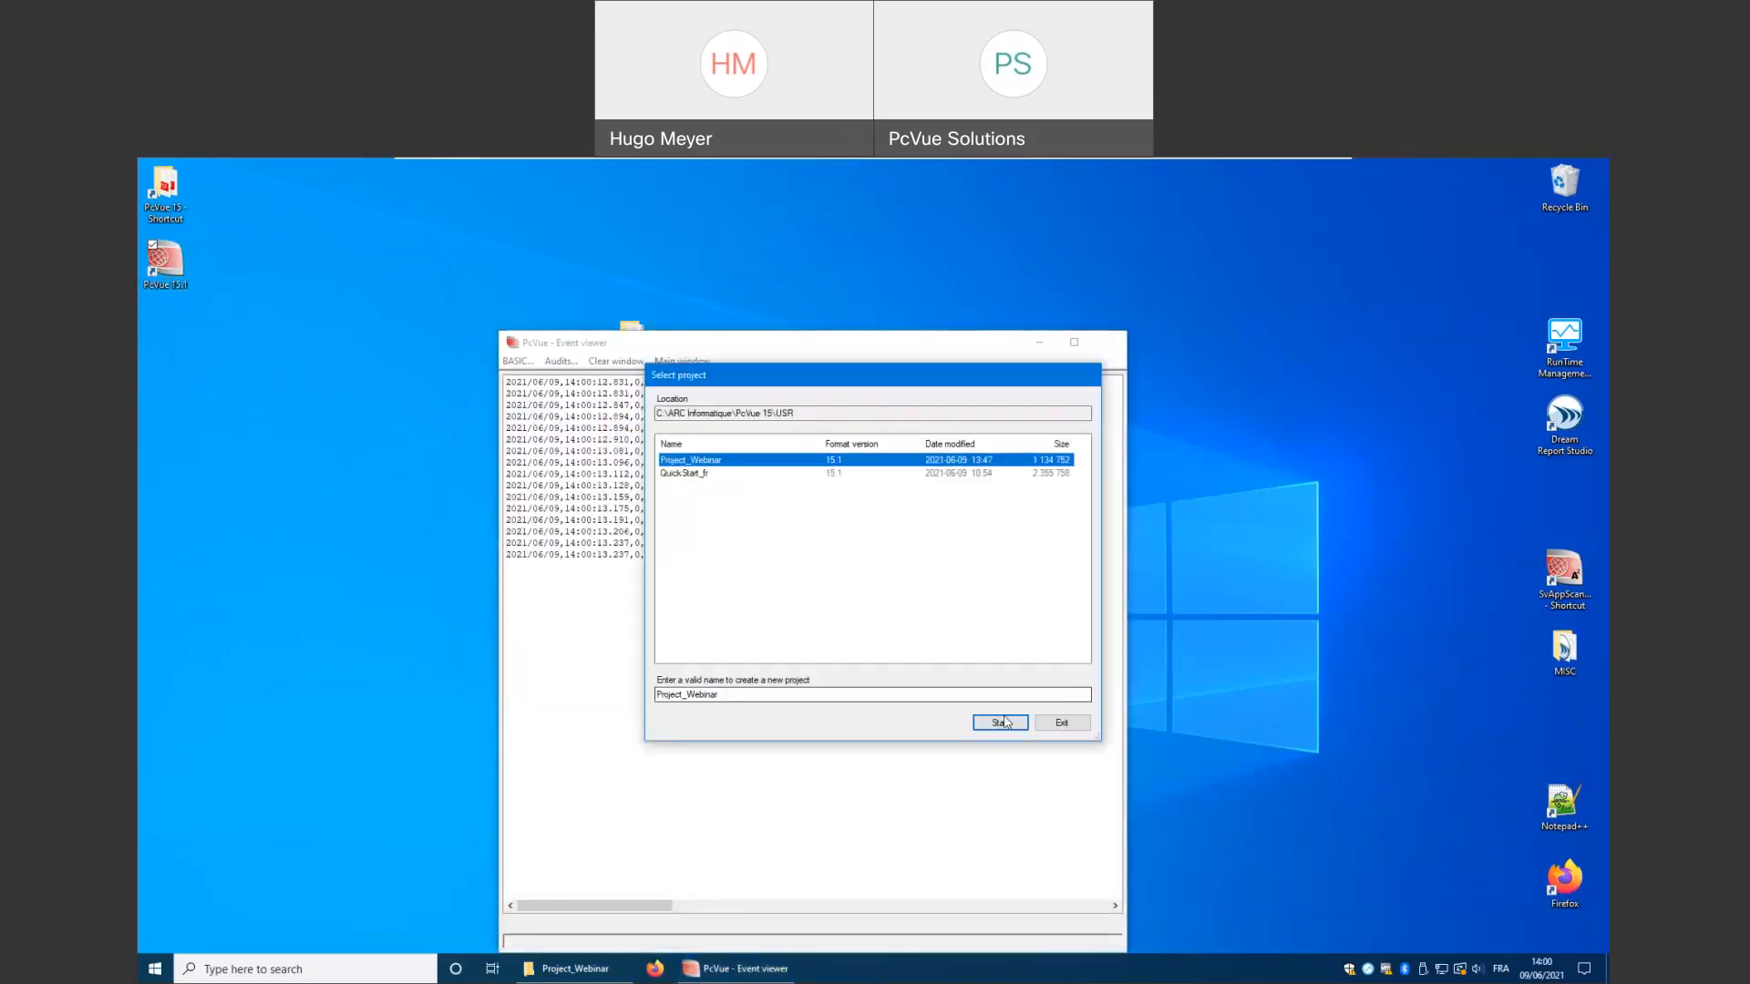
click(1004, 727)
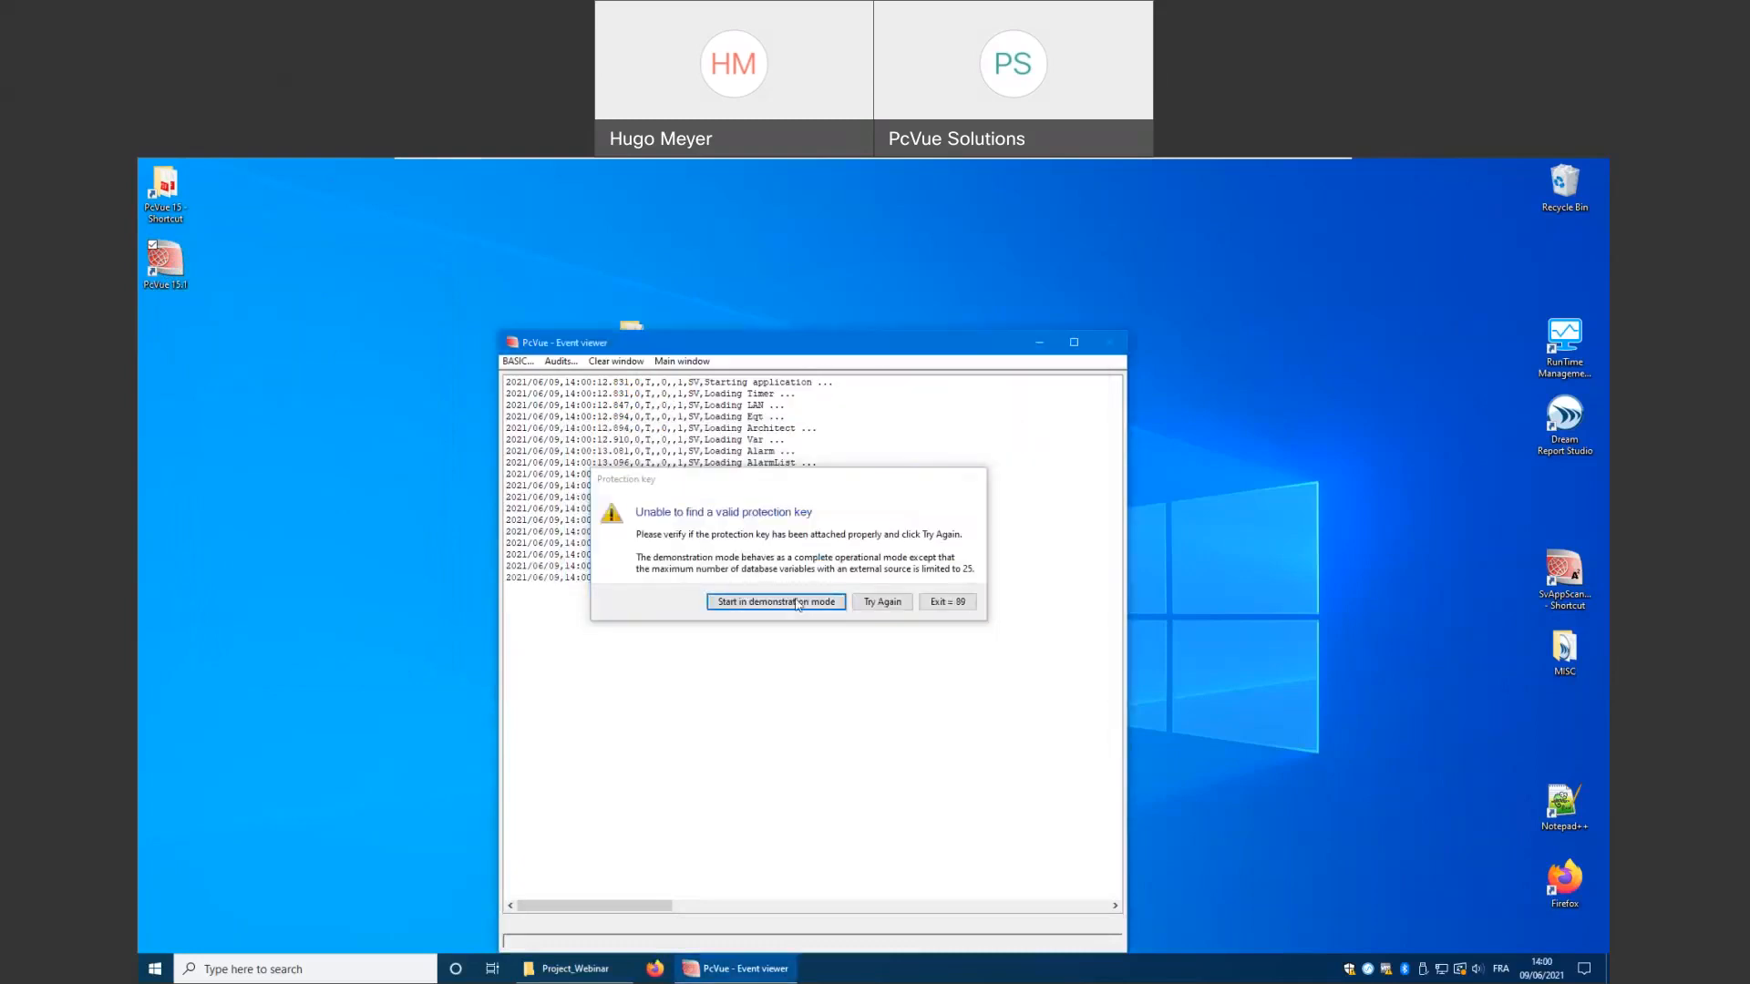
click(789, 601)
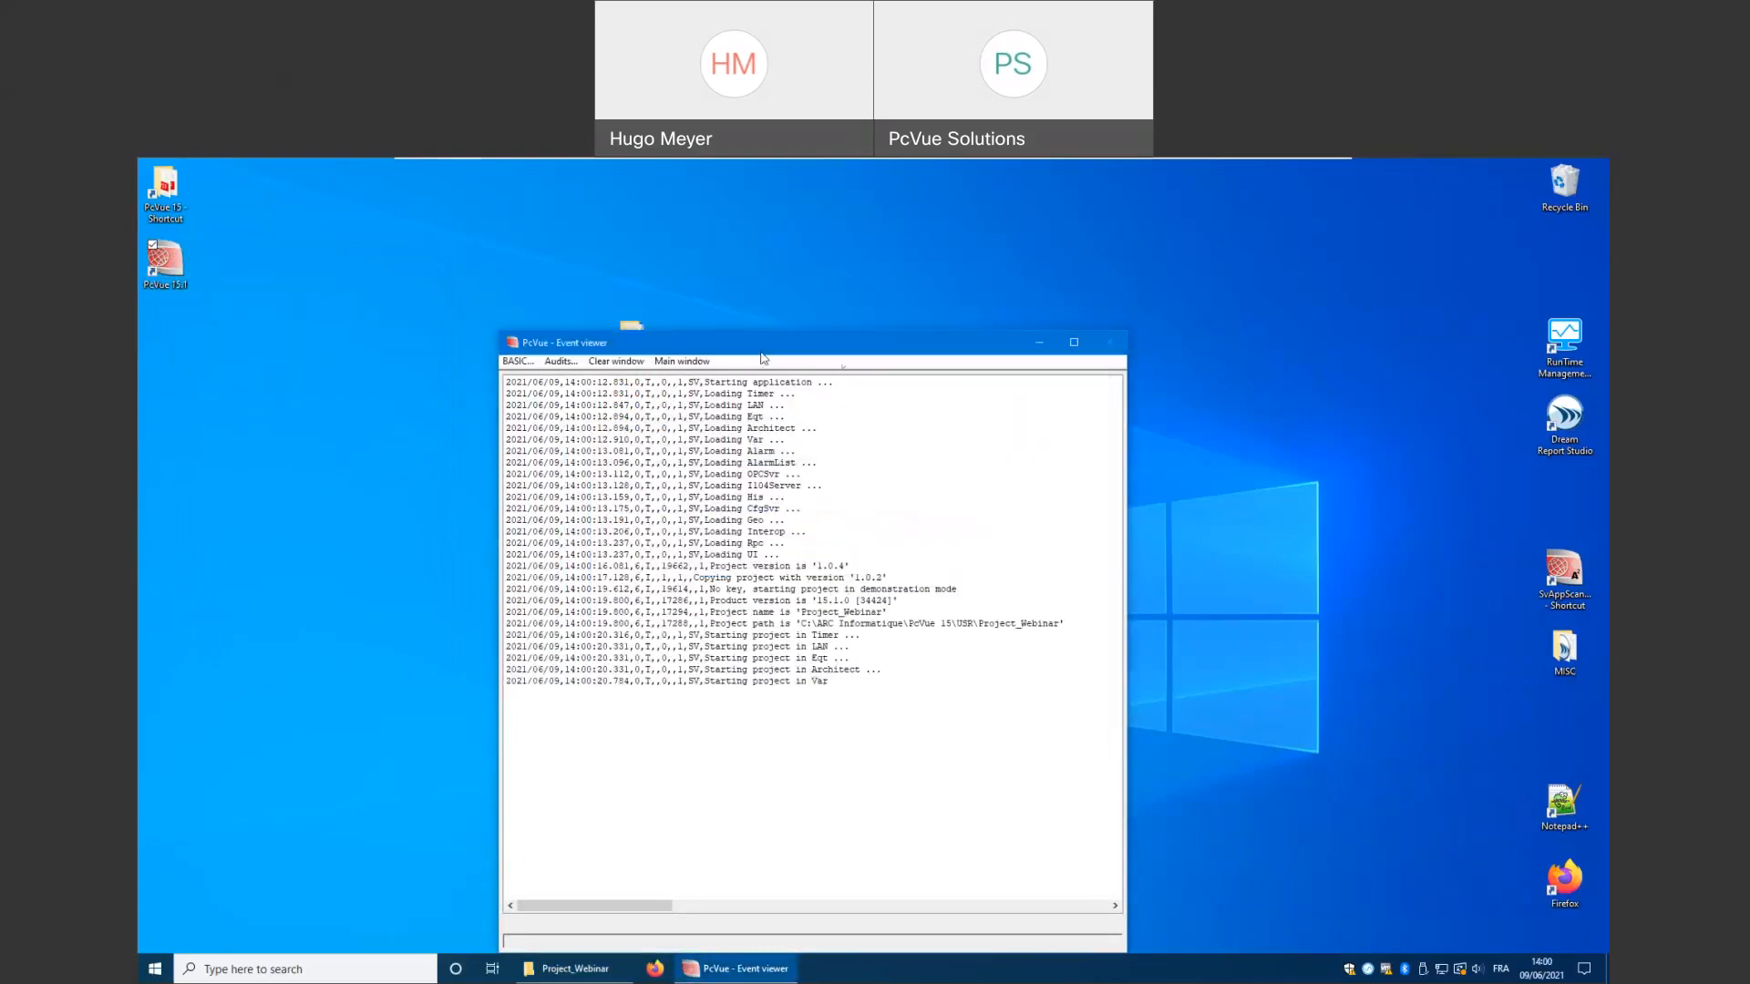
Check in the event viewer which project version is copied at startup, and return to Mimic 01
drag(762, 348, 740, 340)
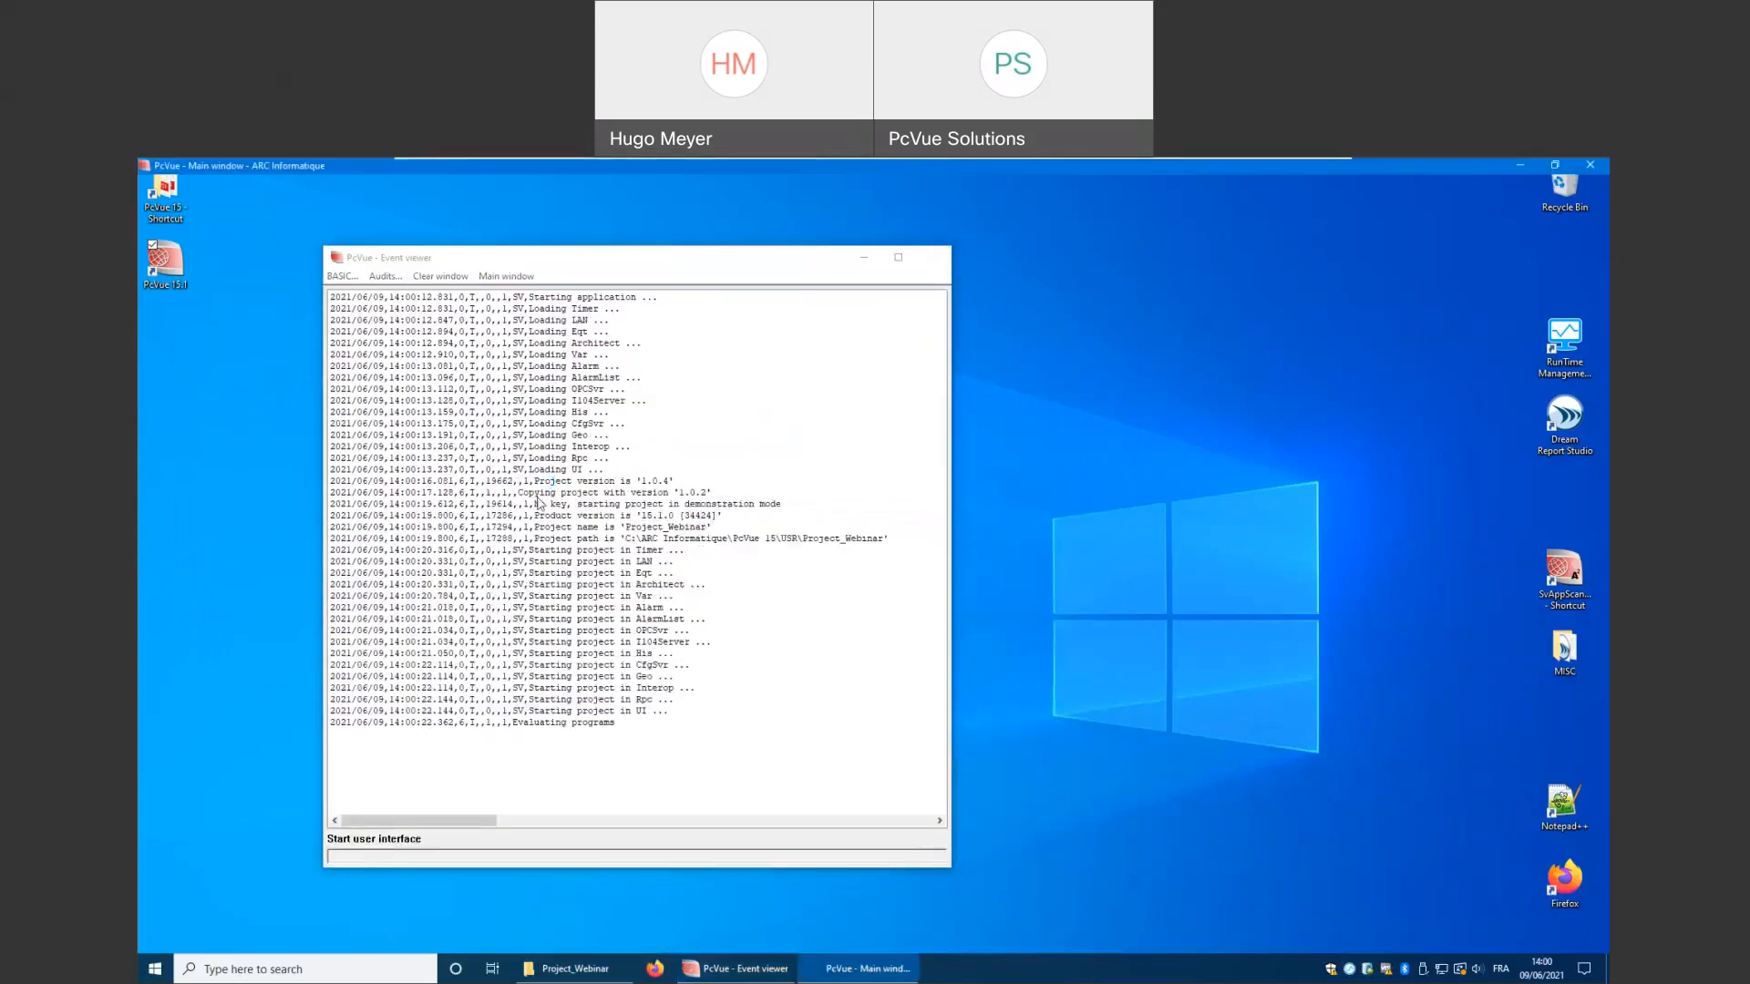
mouse_move(748, 973)
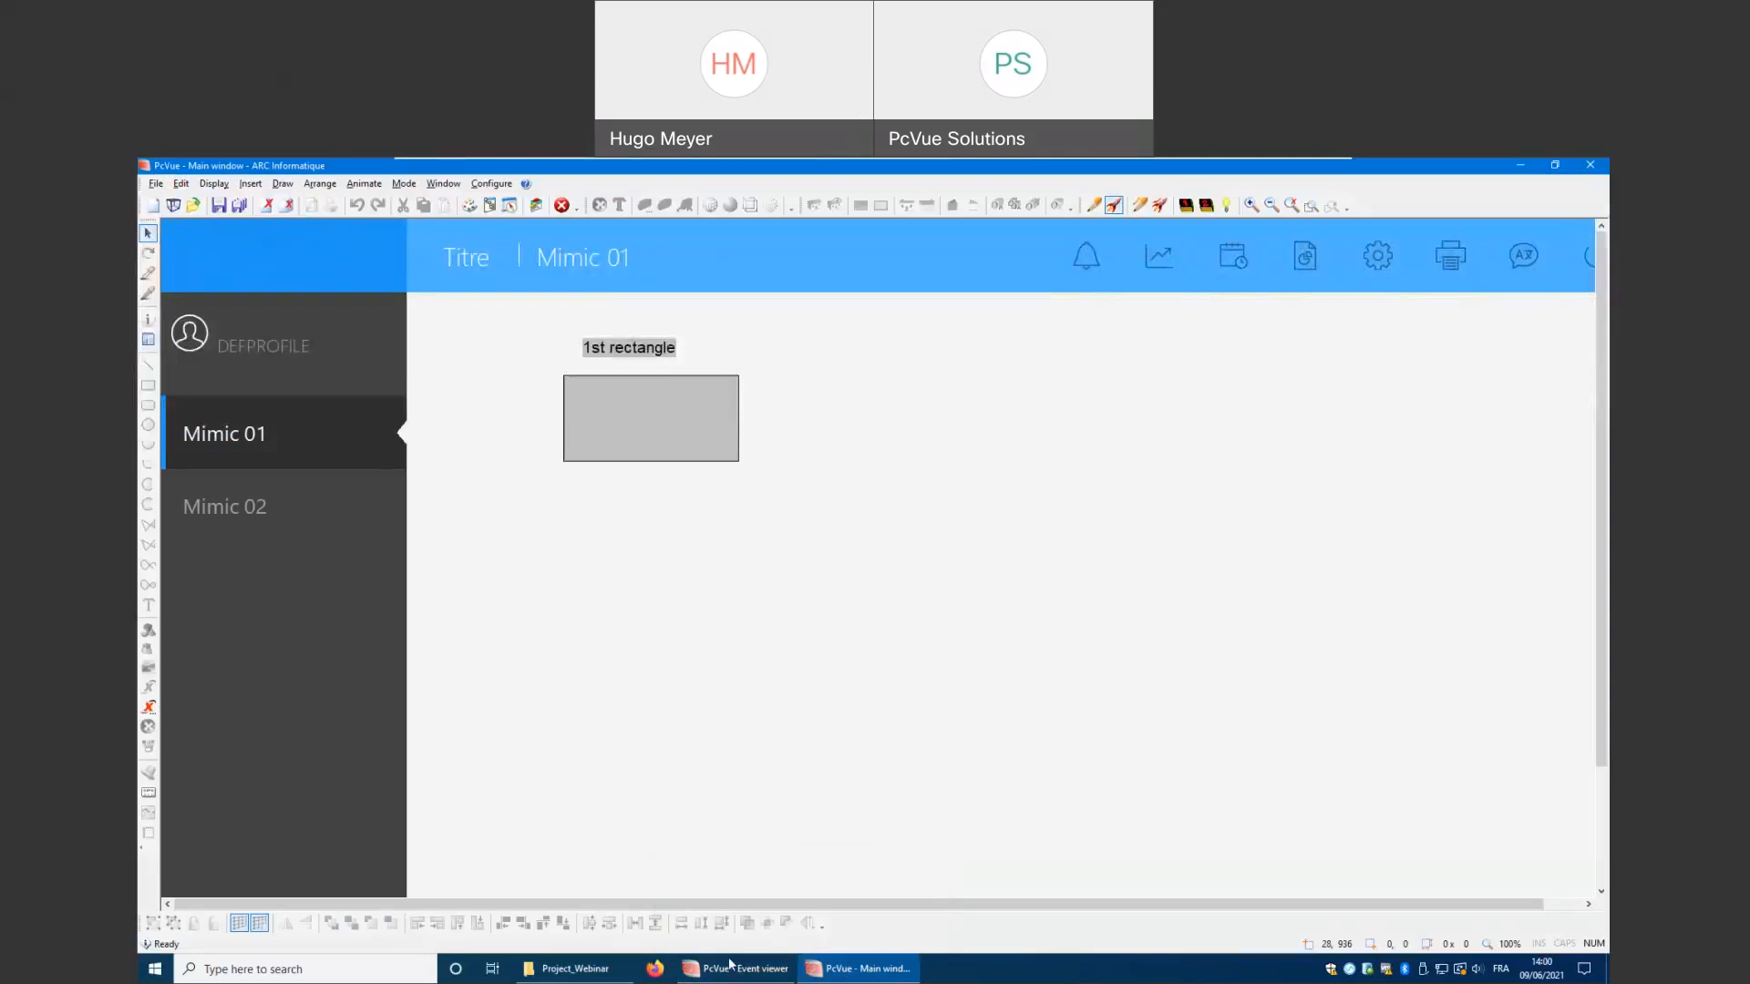
click(730, 965)
click(558, 482)
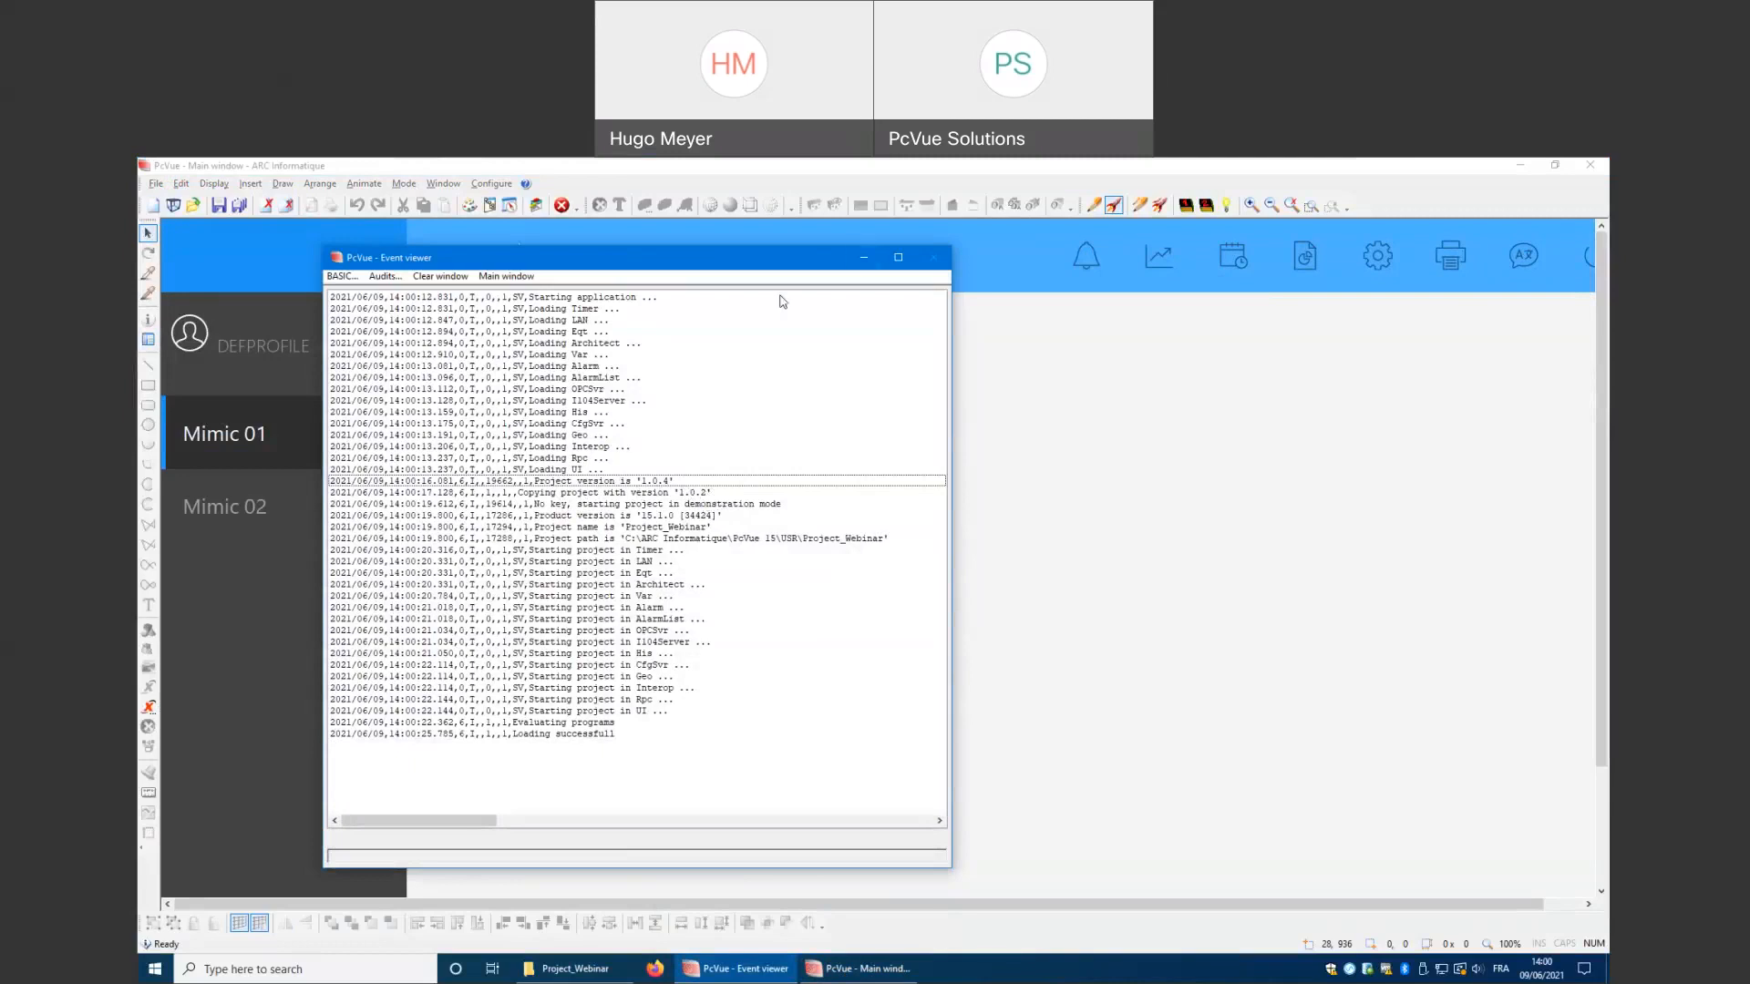
click(859, 259)
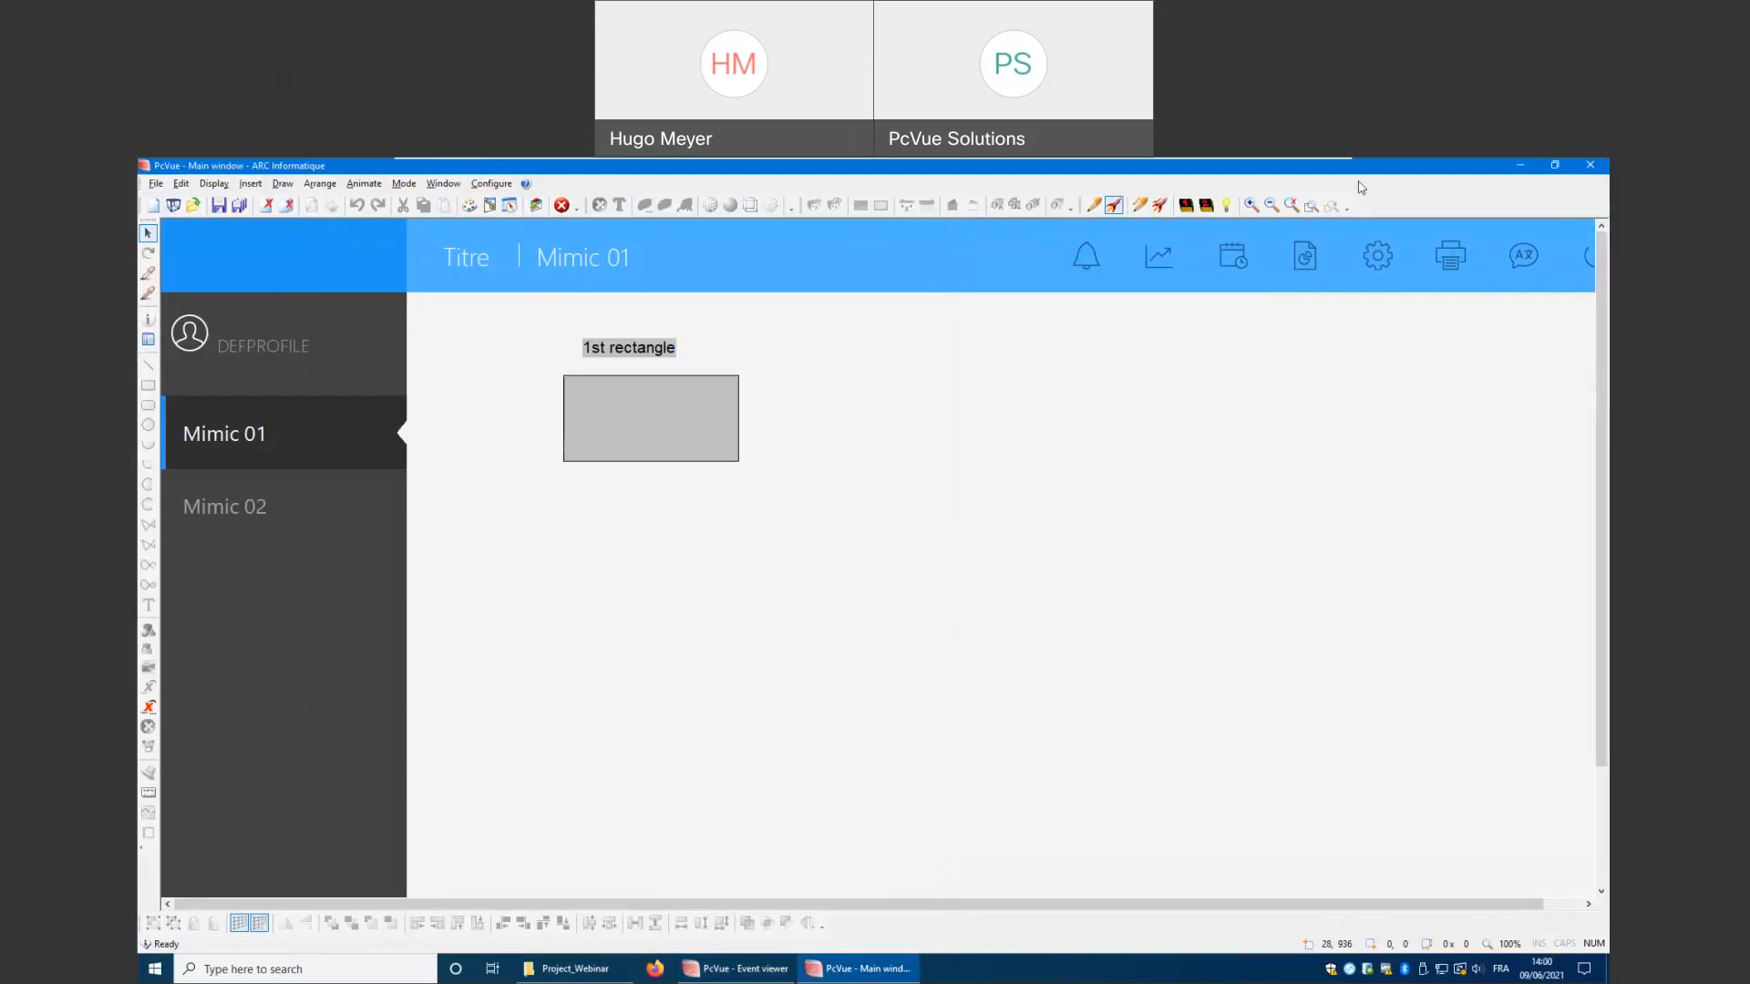
Exit Project_Webinar and end the target of the PcVue 15.1 desktop shortcut with the startup option -d, granting administrator permission
click(1590, 165)
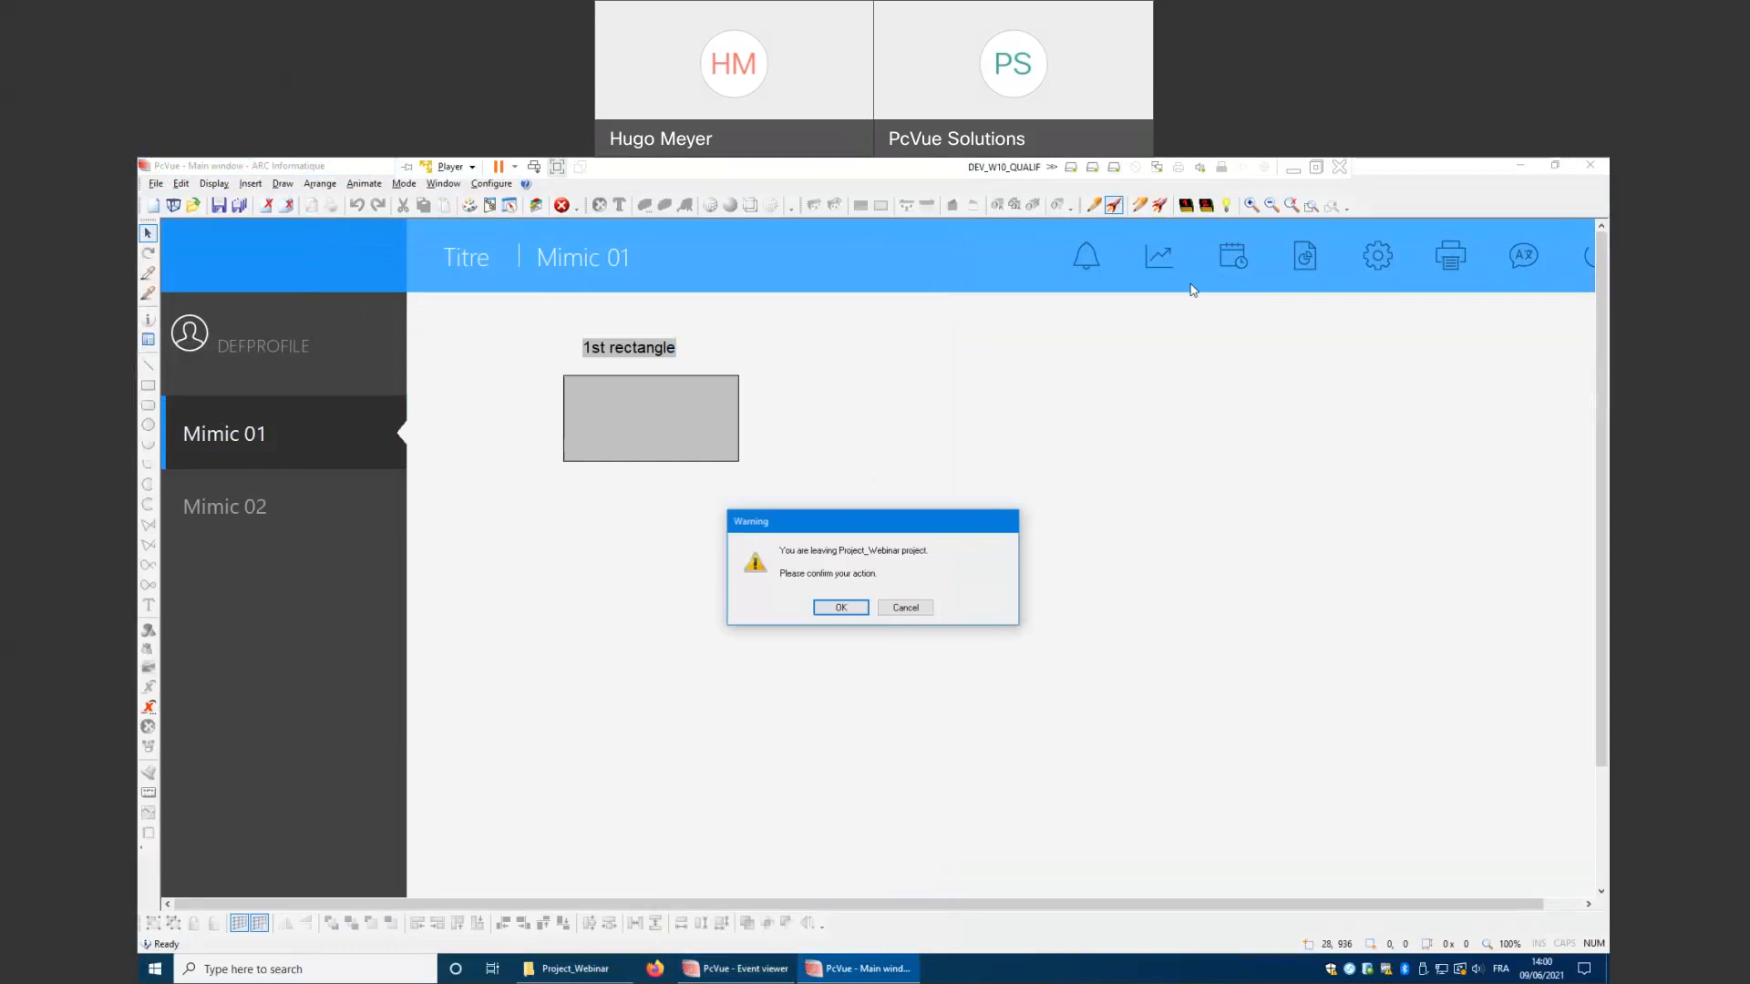
click(837, 608)
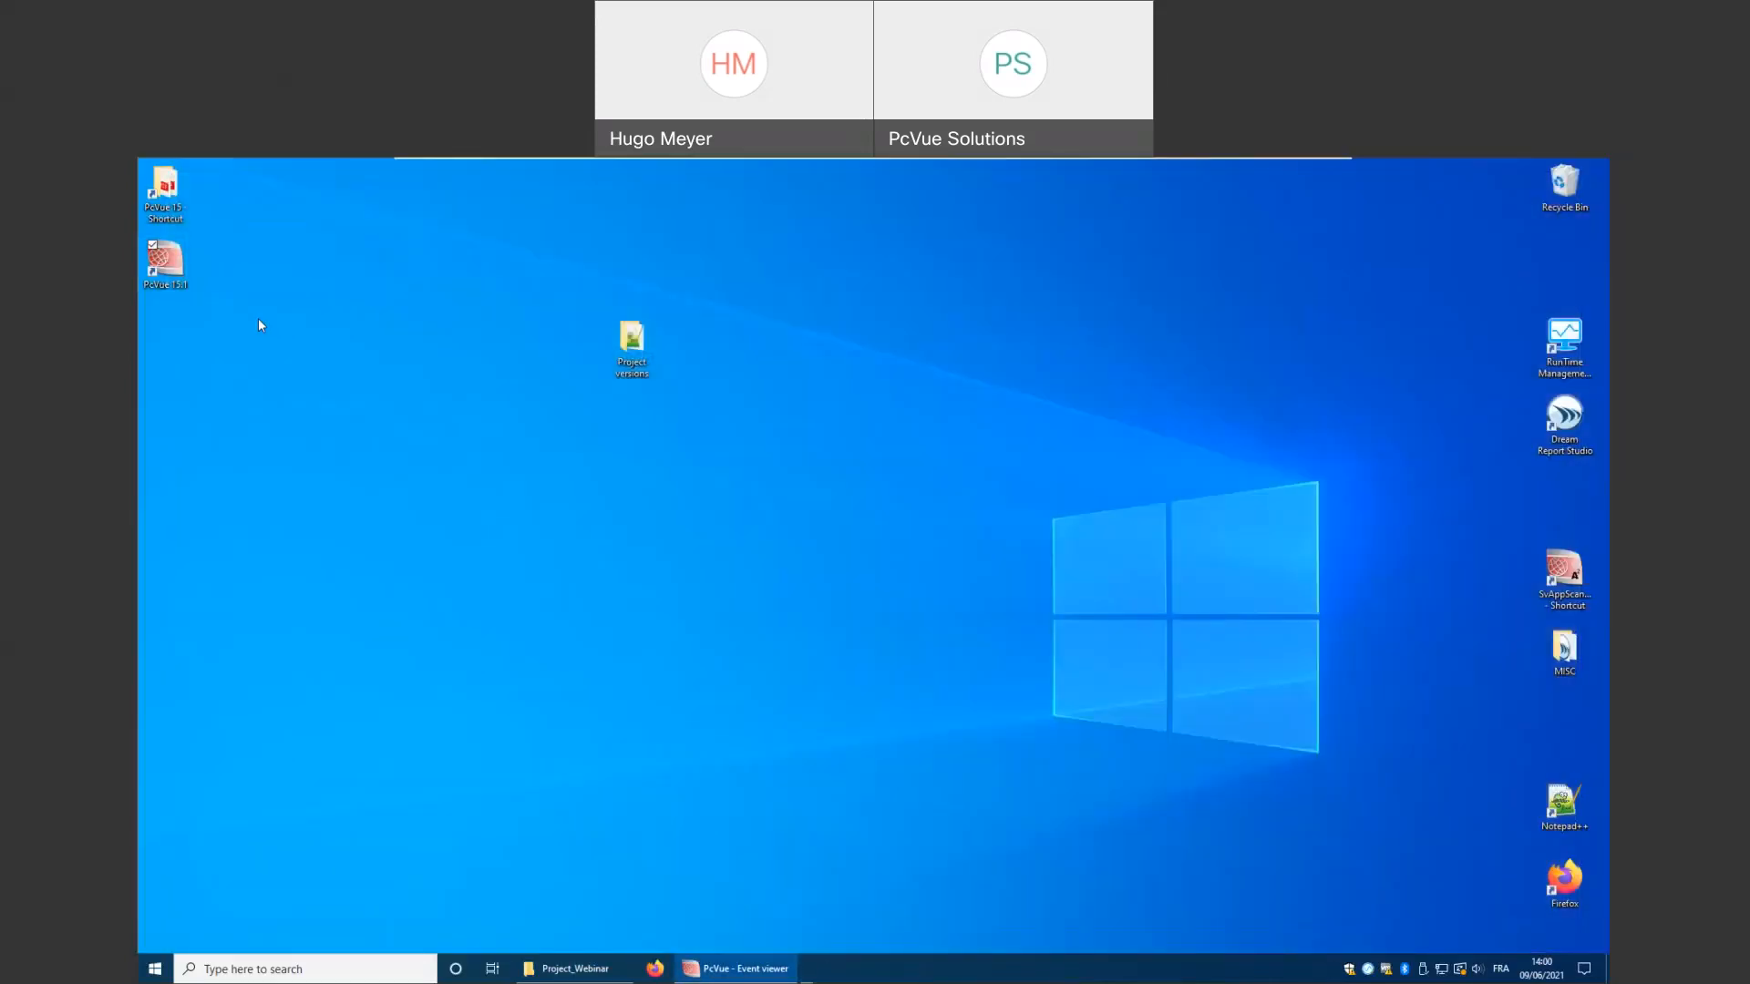
right_click(162, 260)
click(227, 562)
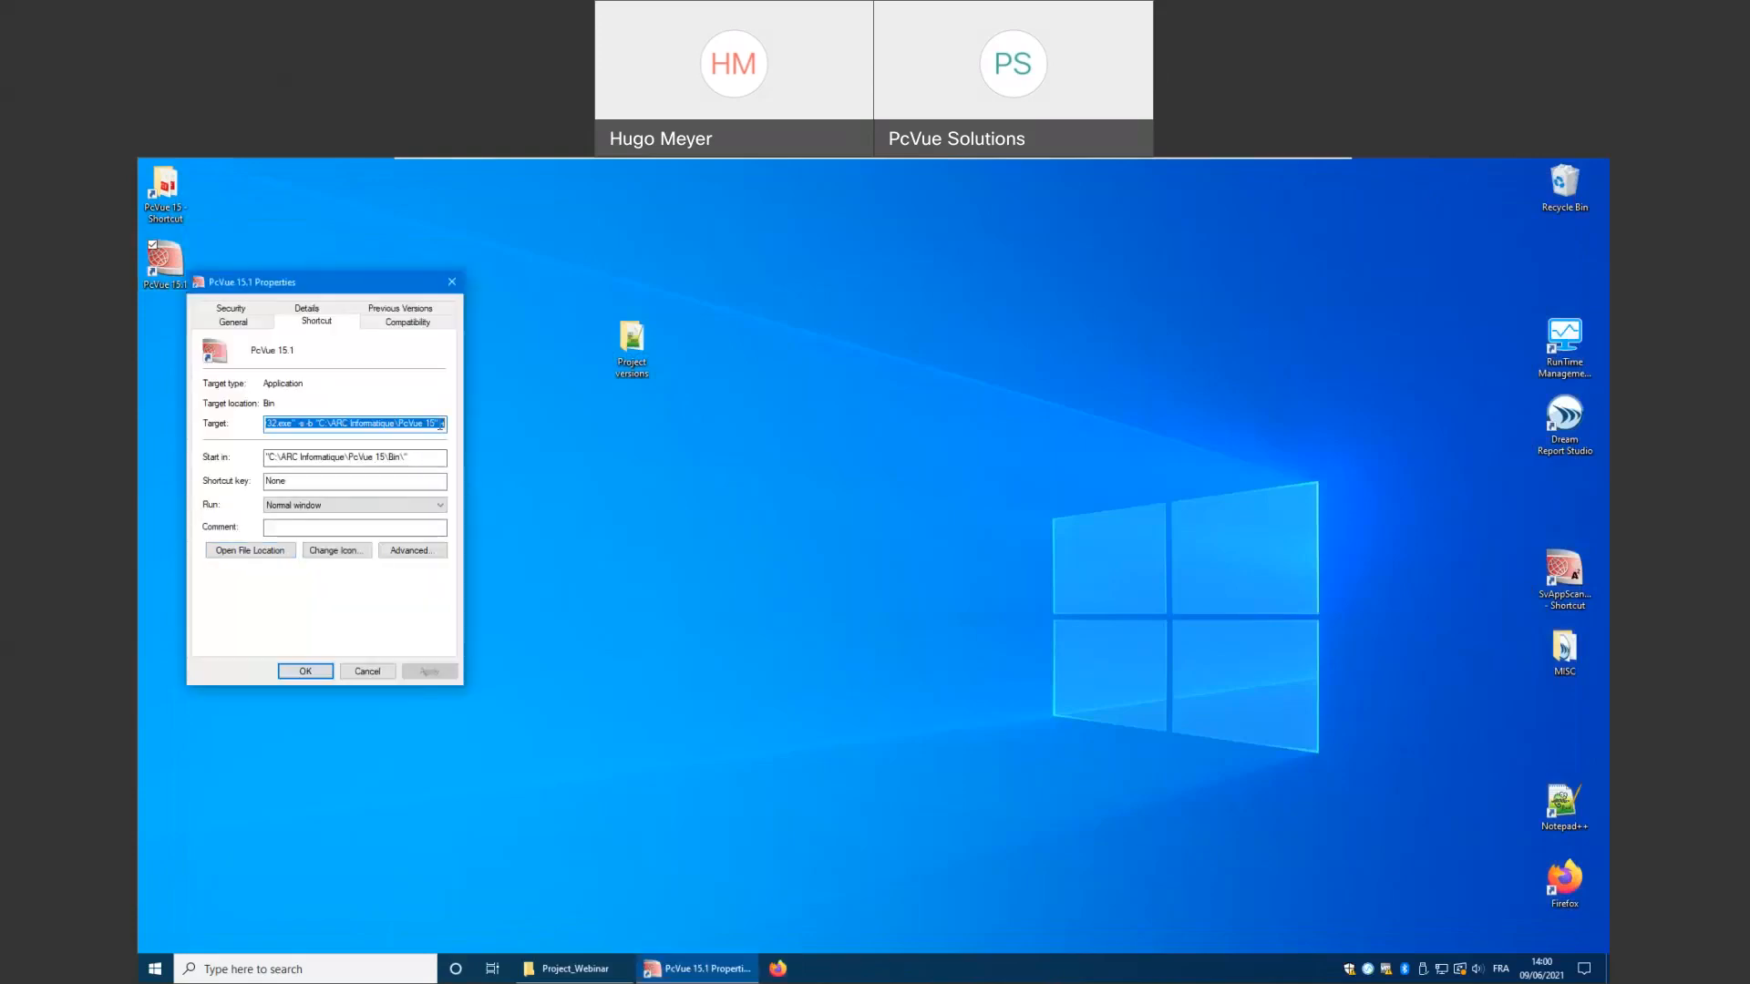
key(End)
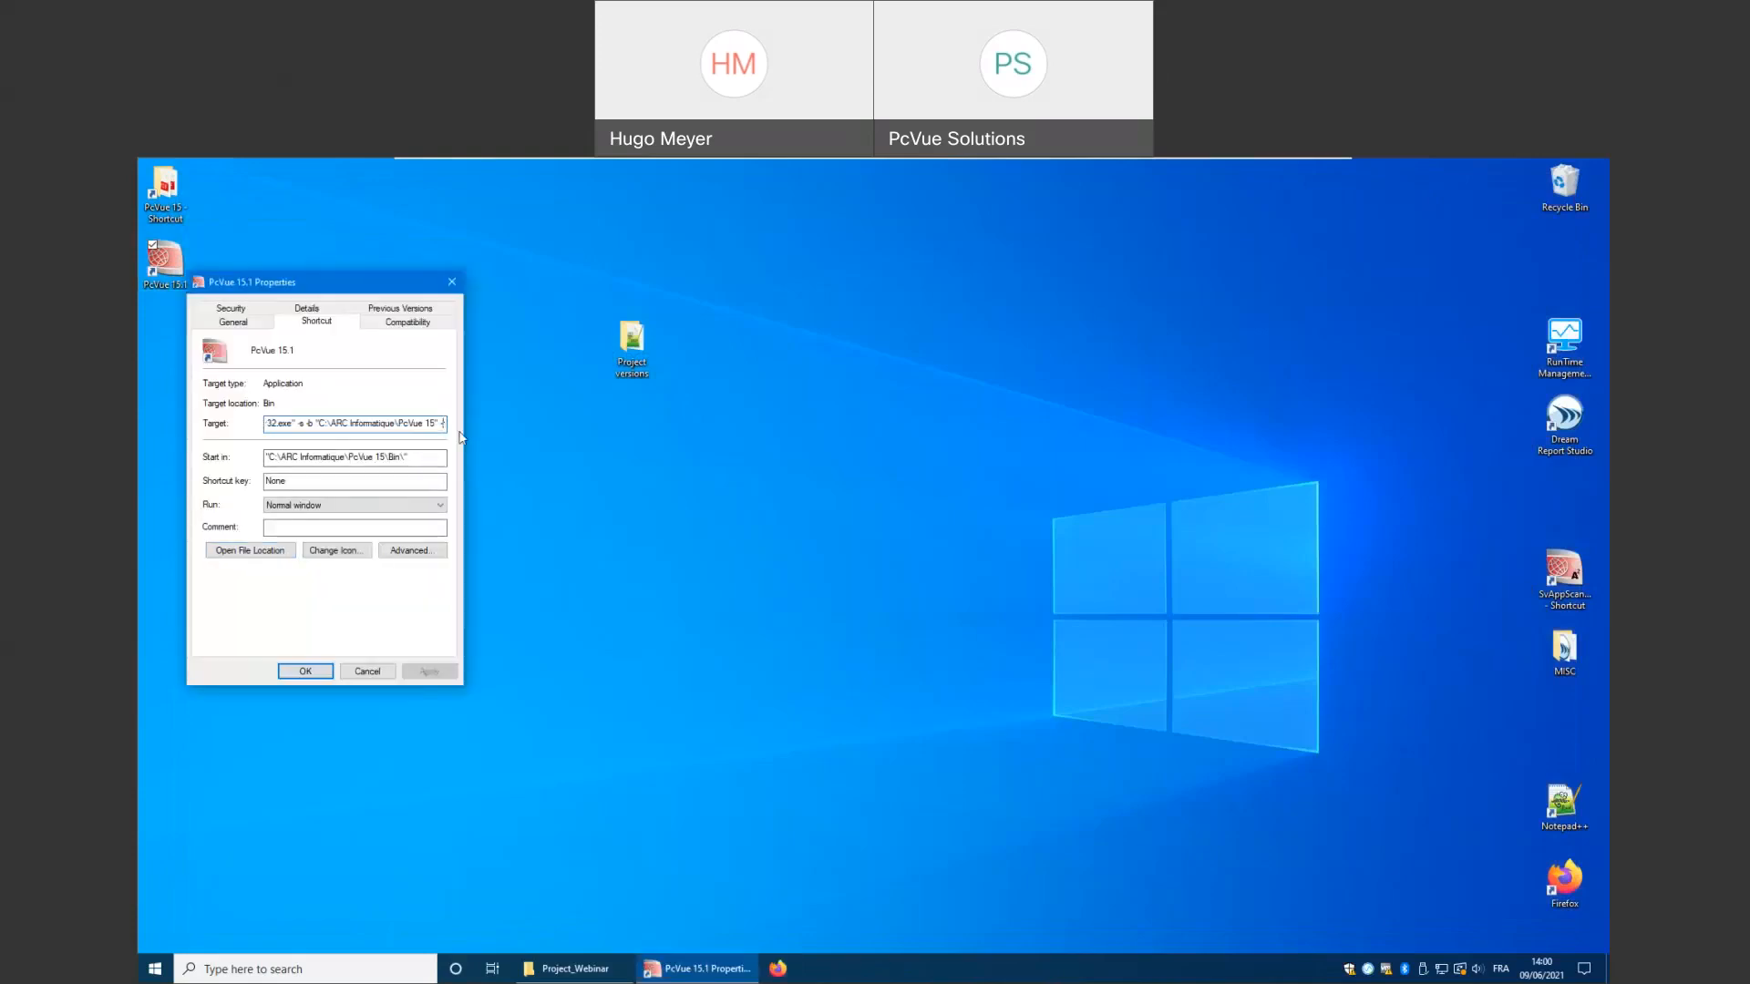
text(-d)
click(295, 677)
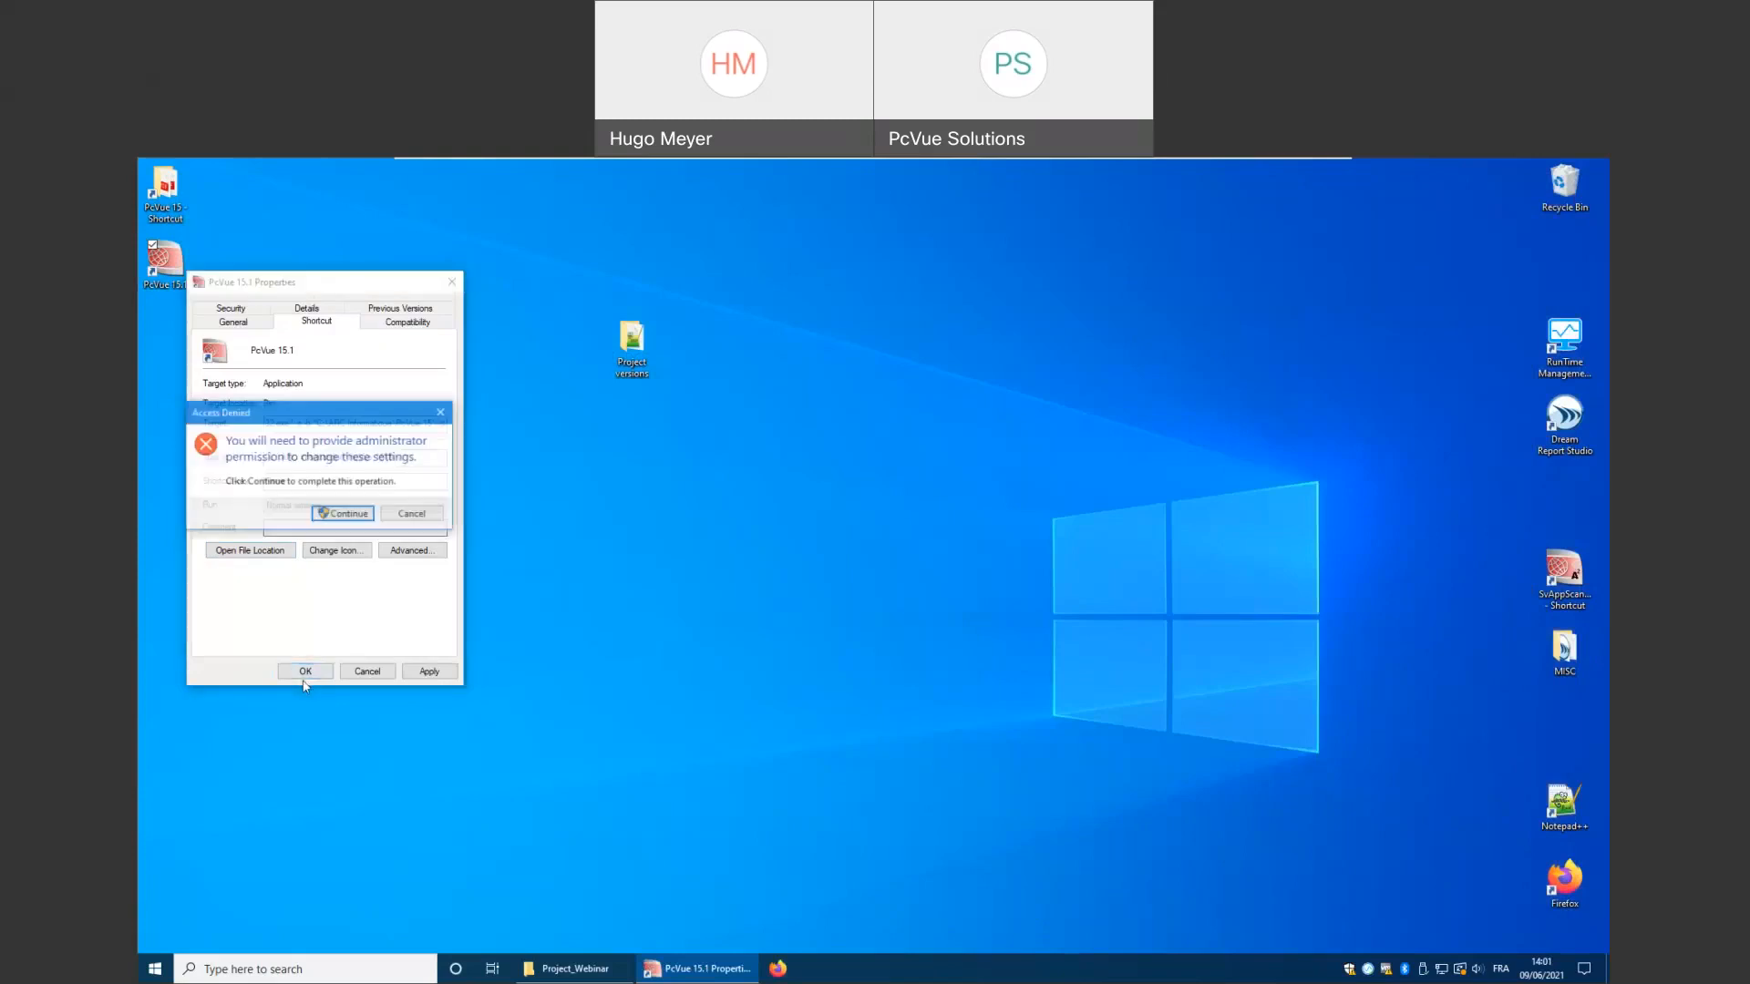
click(346, 513)
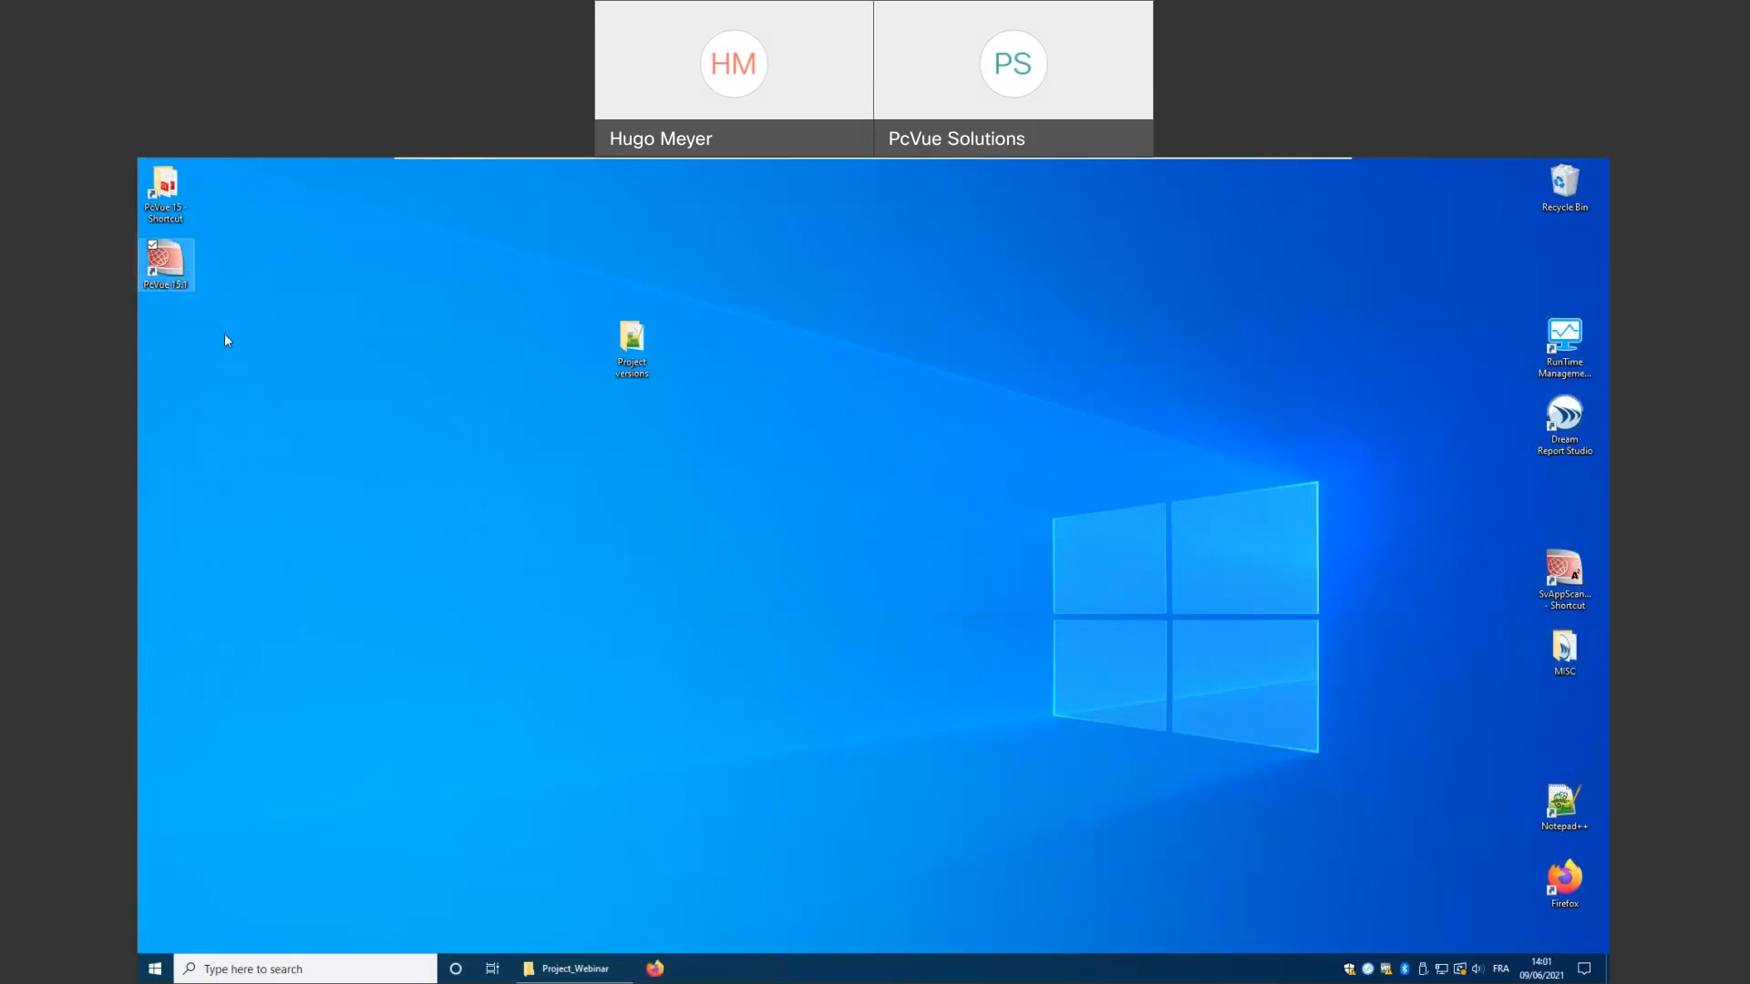
Launch PcVue 15.1 with Project_Webinar and download version 1.0.4 (PREREF) from the central project versions
double_click(183, 274)
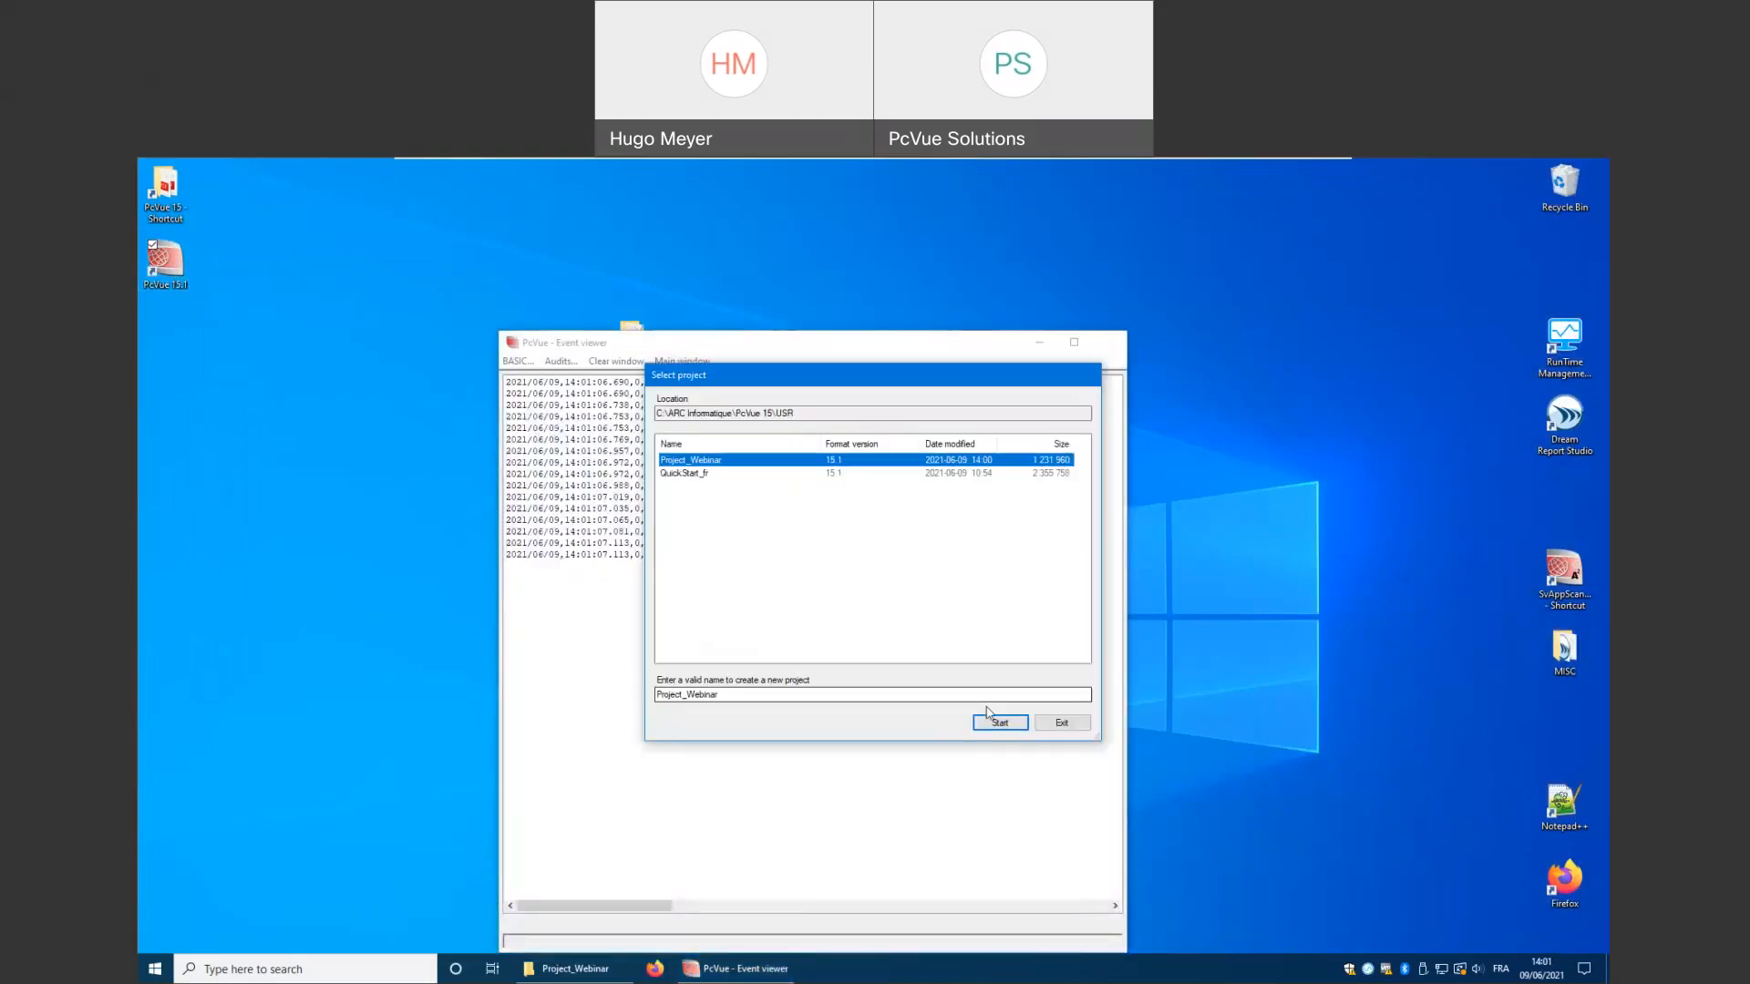
click(988, 719)
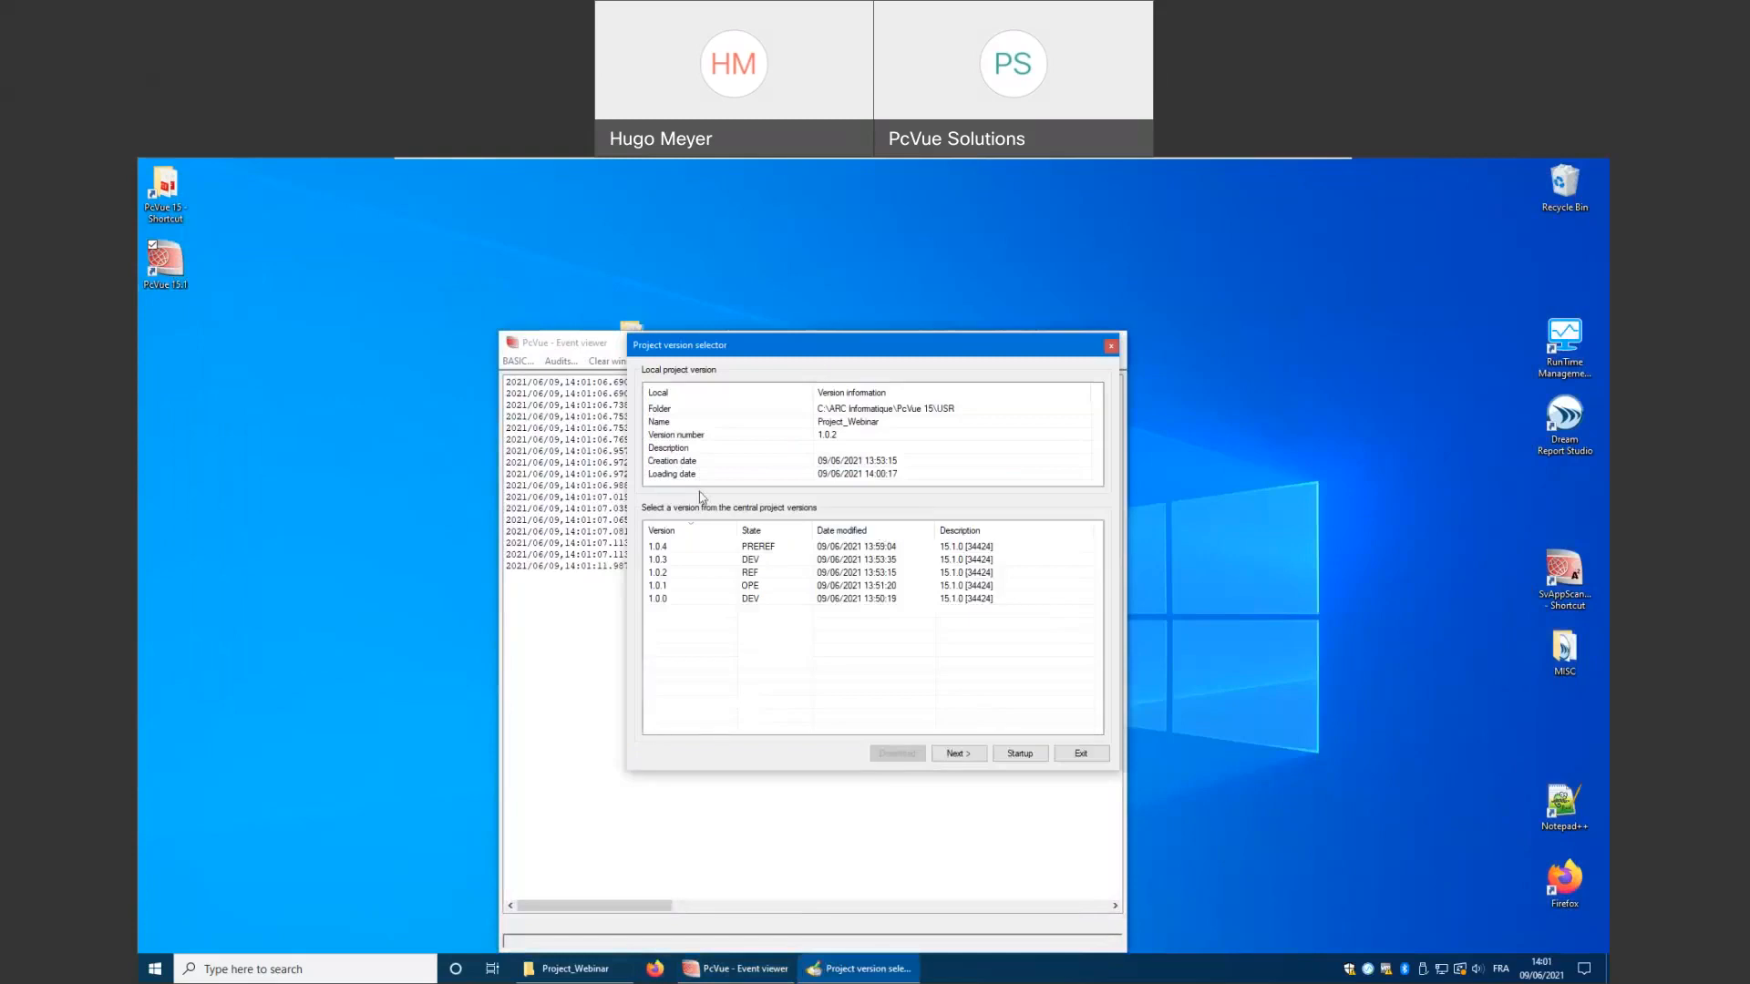
click(711, 550)
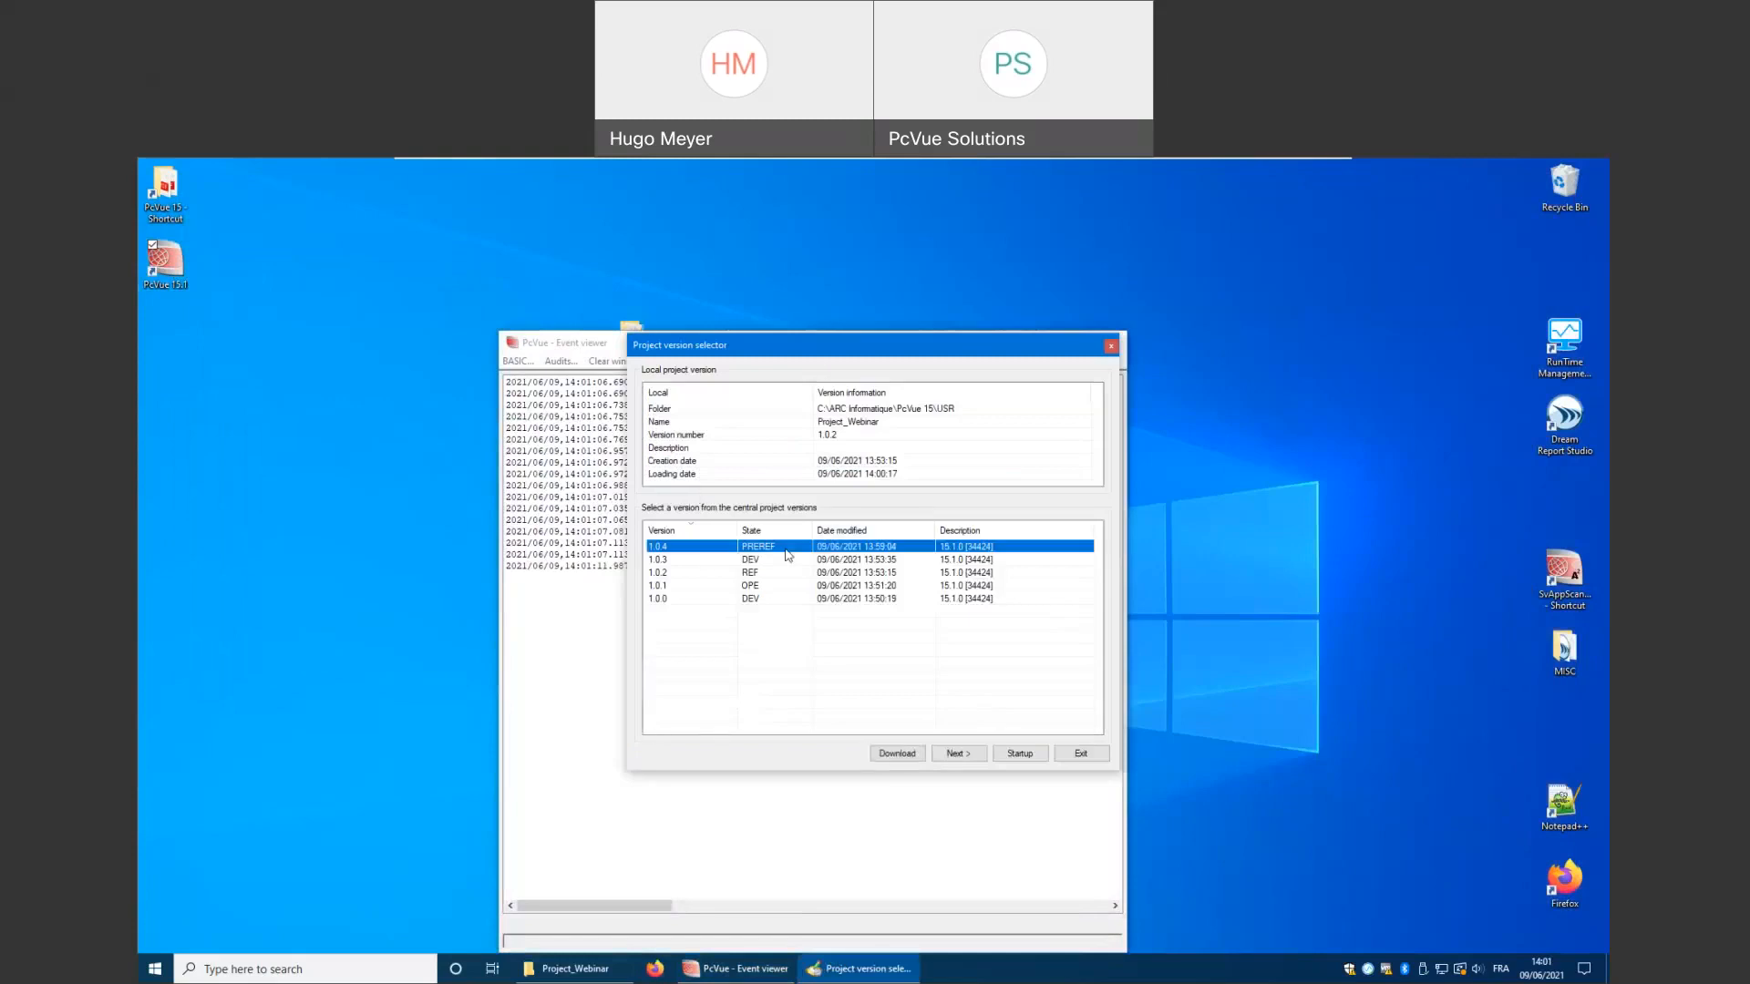
click(779, 562)
click(781, 573)
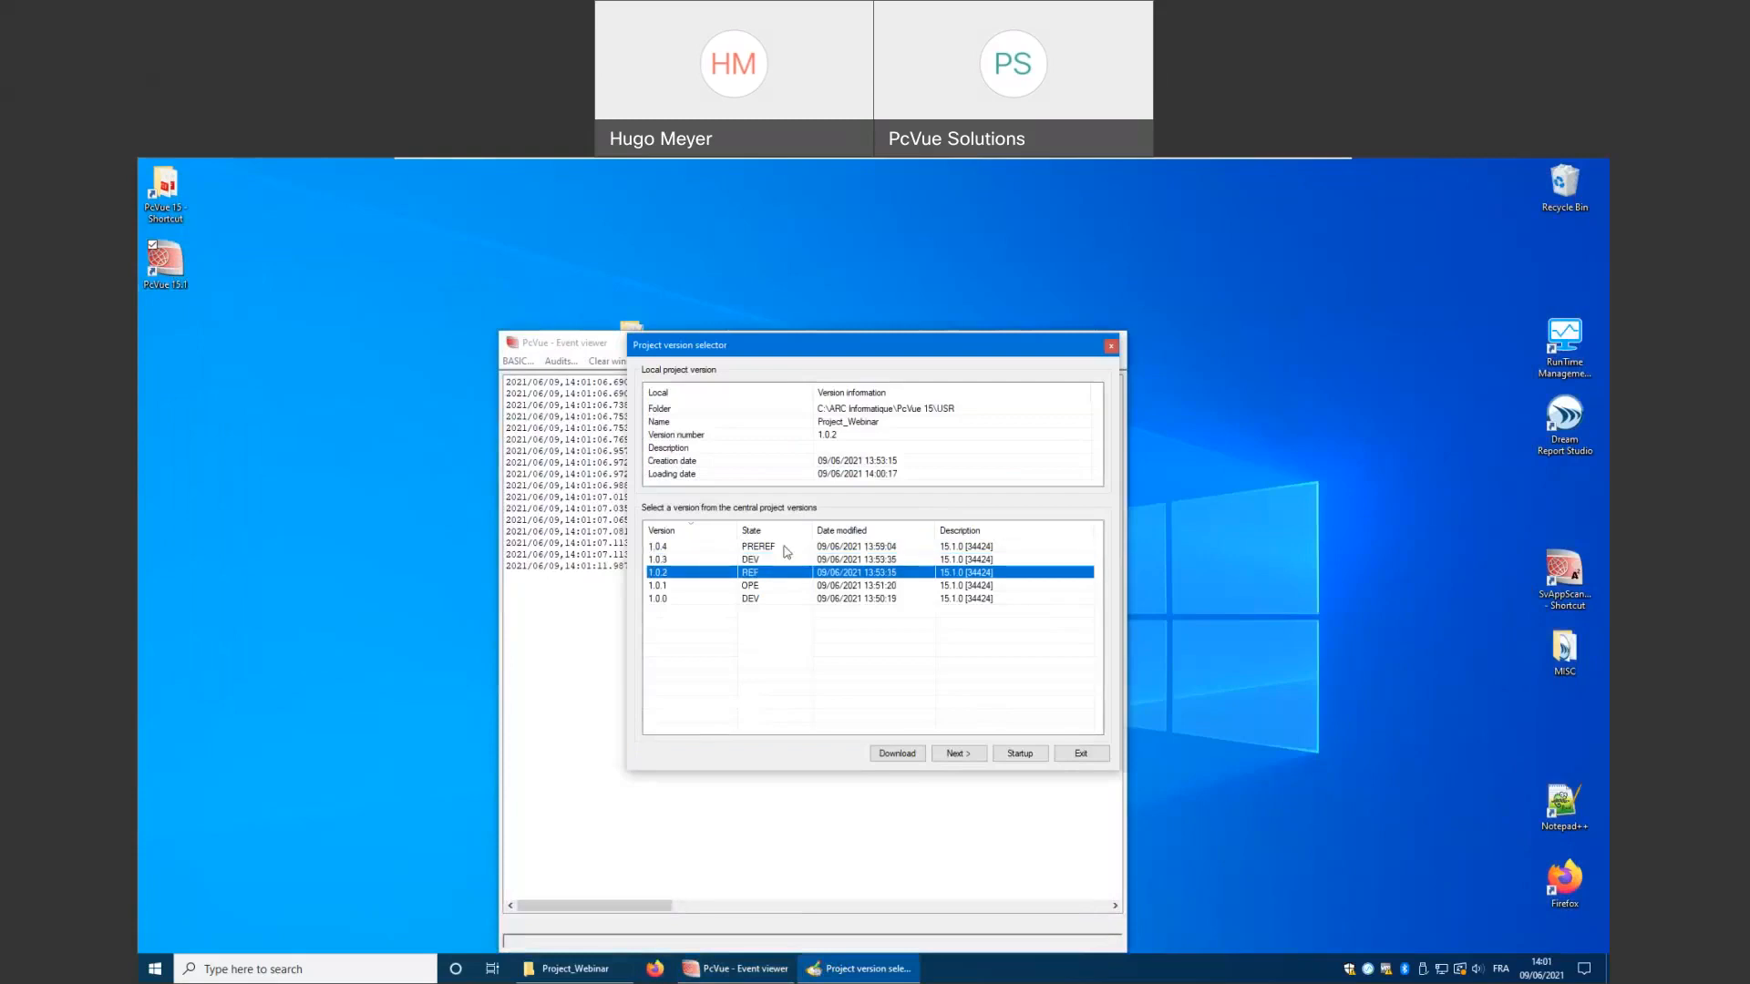
click(785, 550)
drag(790, 352, 1126, 349)
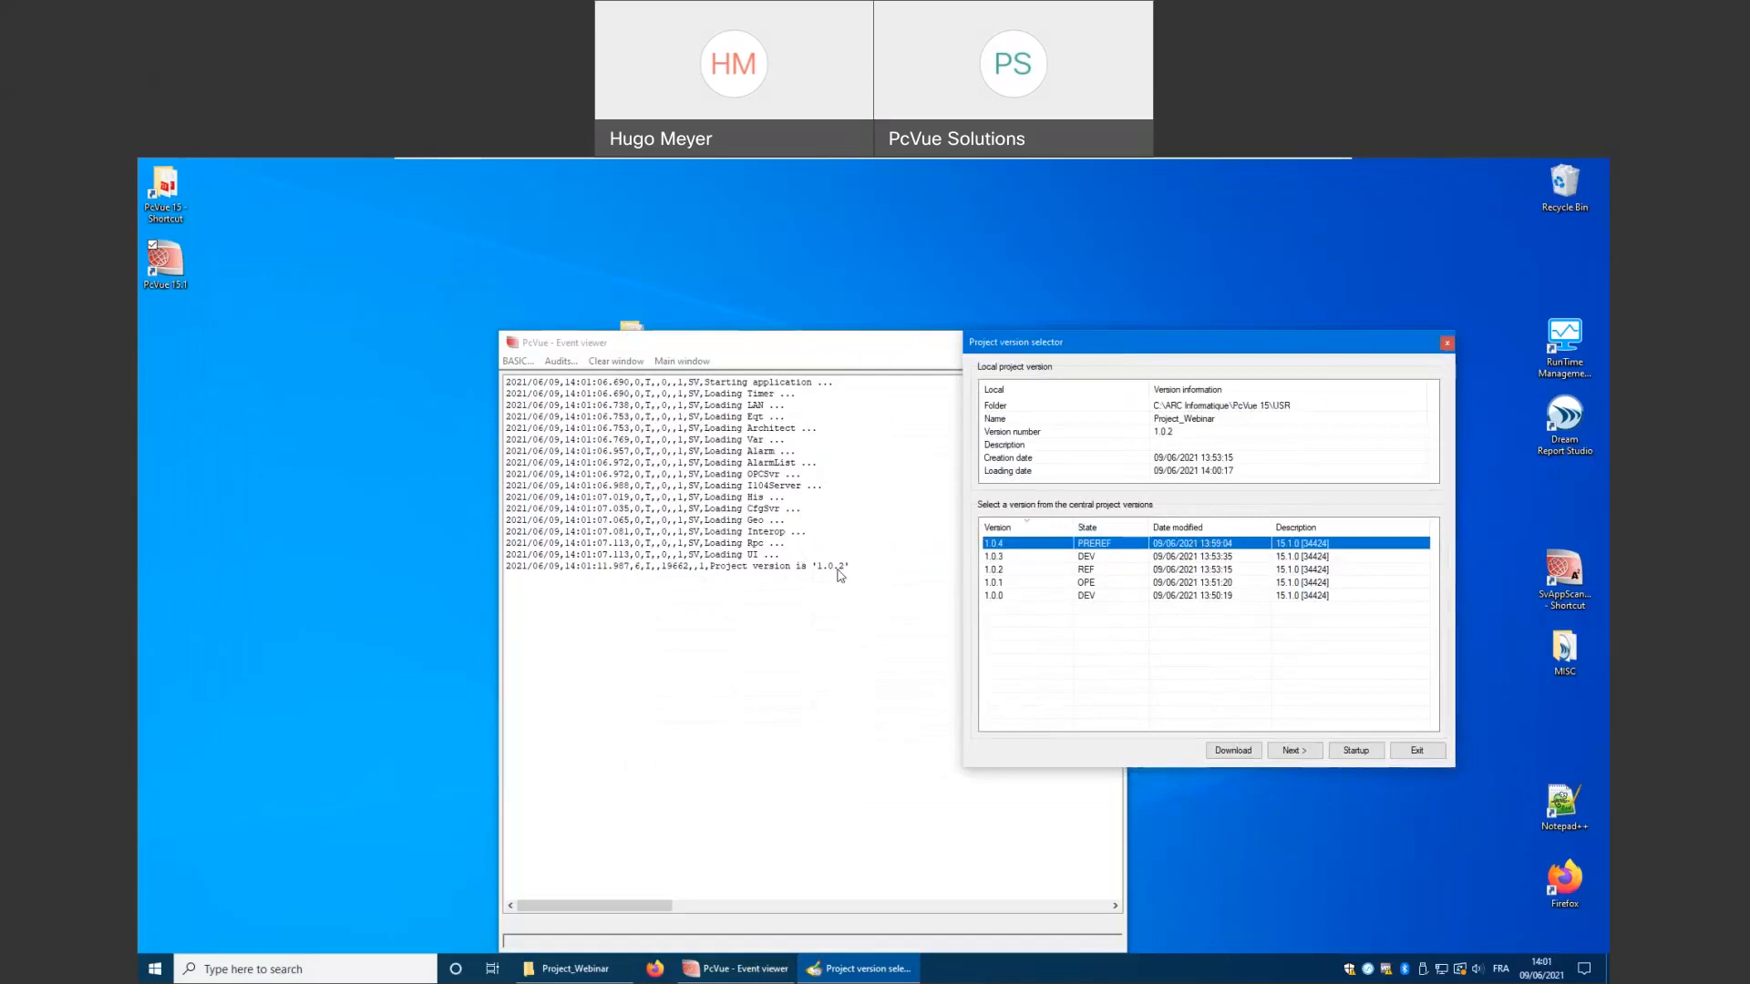
click(1234, 751)
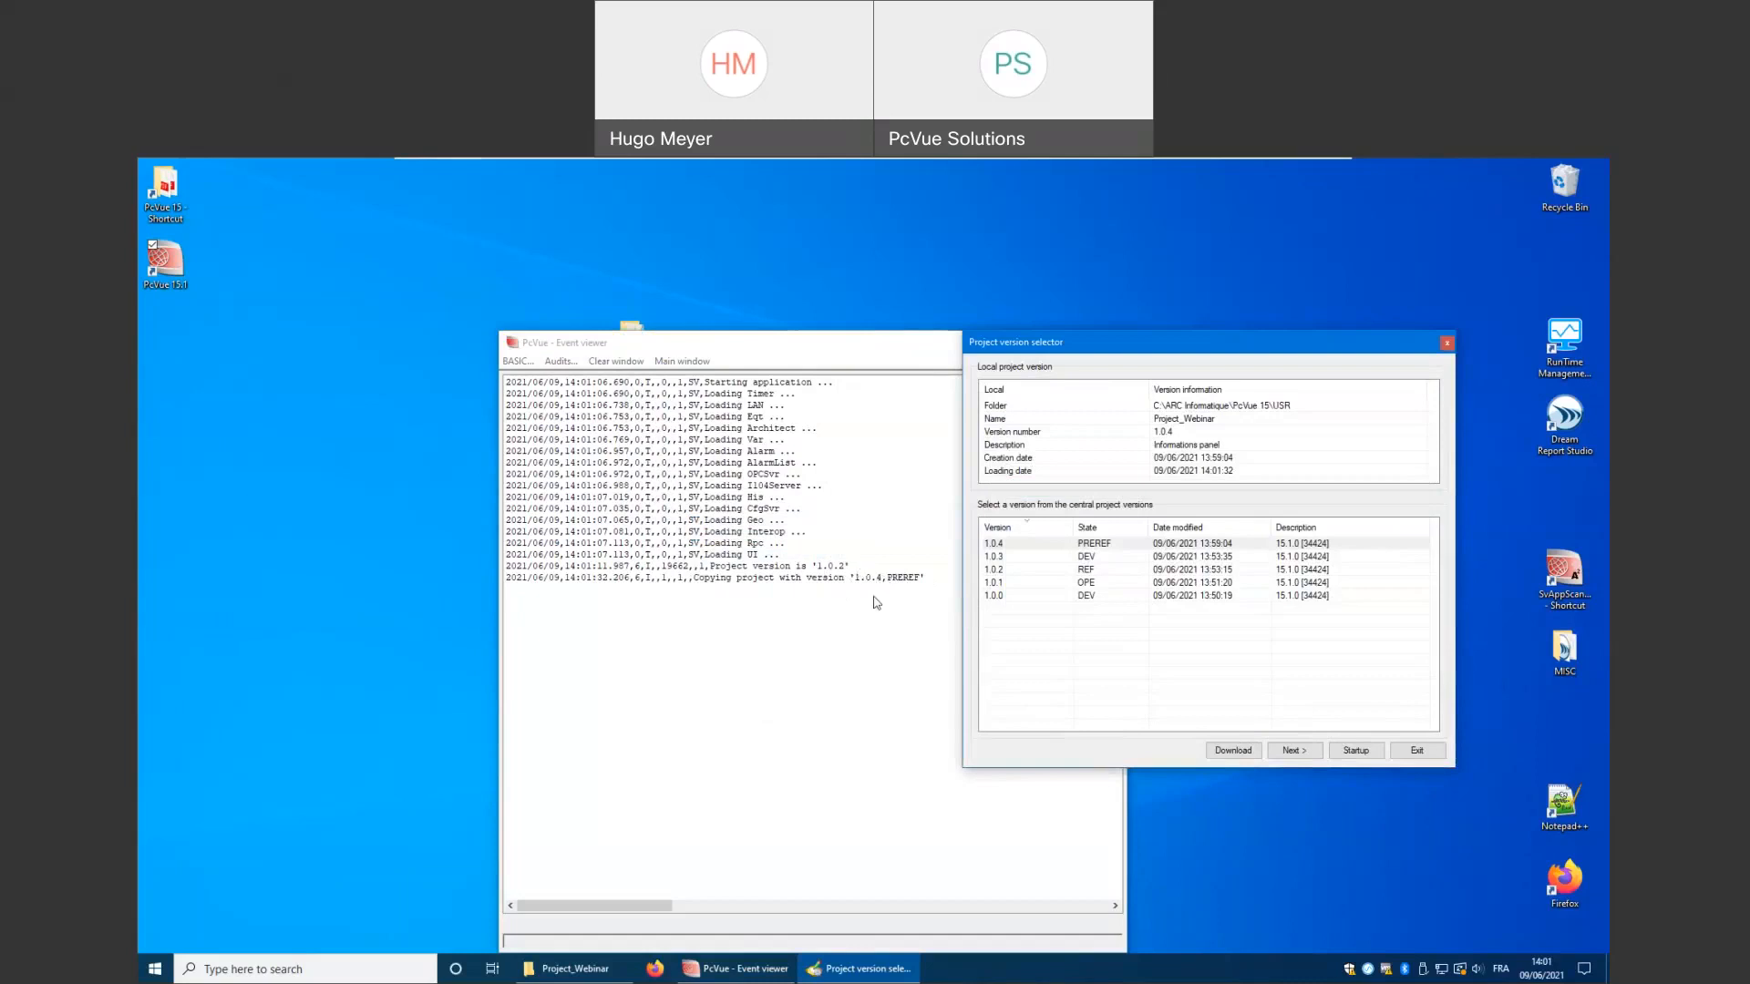
Continue starting the downloaded project version in demonstration mode, and minimize the remote session once Mimic 01 is loaded
click(1285, 751)
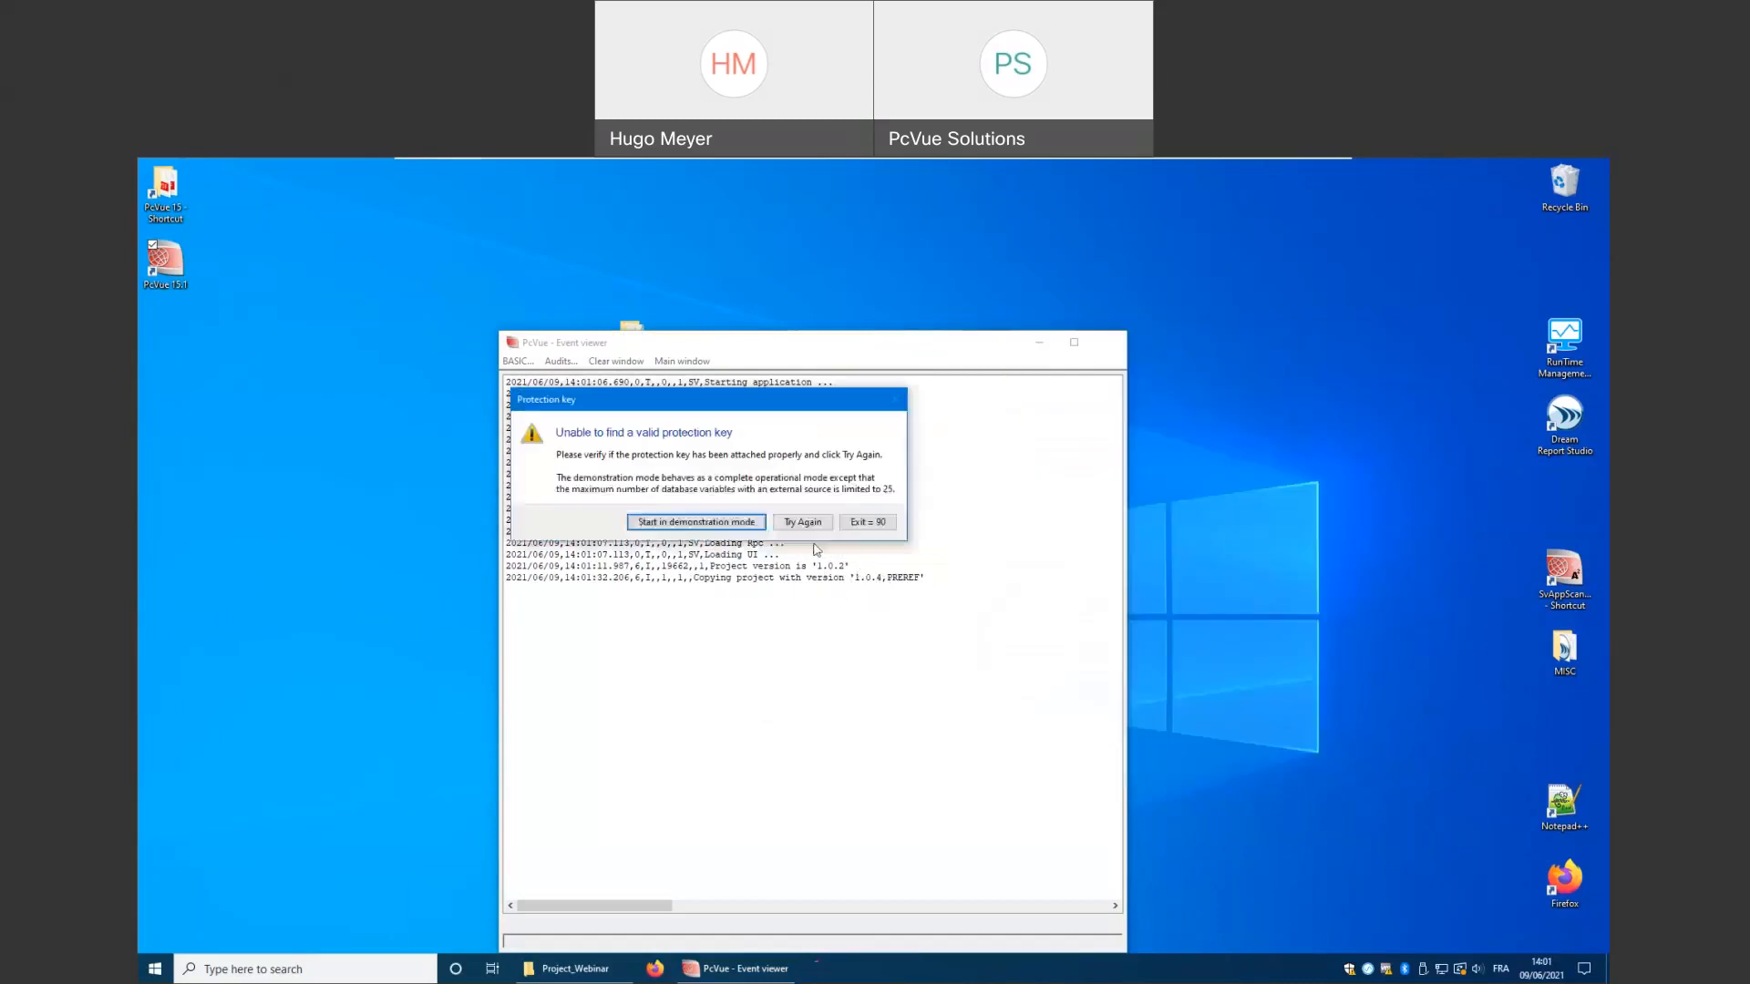
click(711, 522)
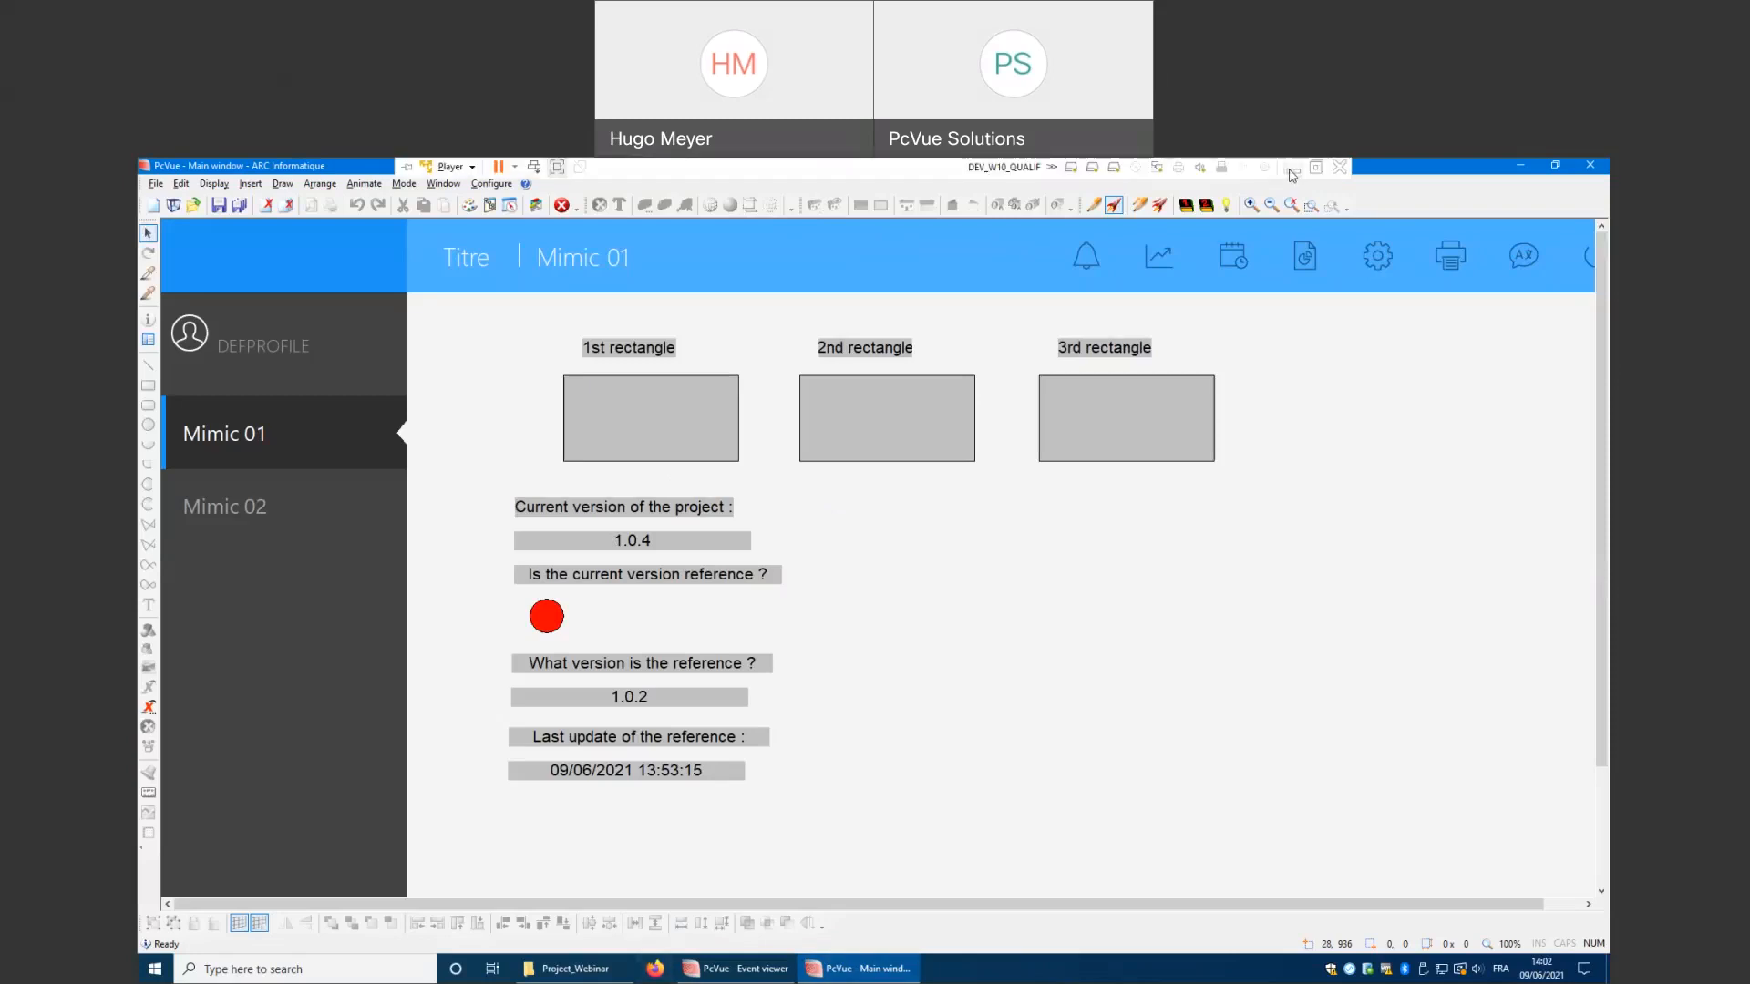
click(1290, 172)
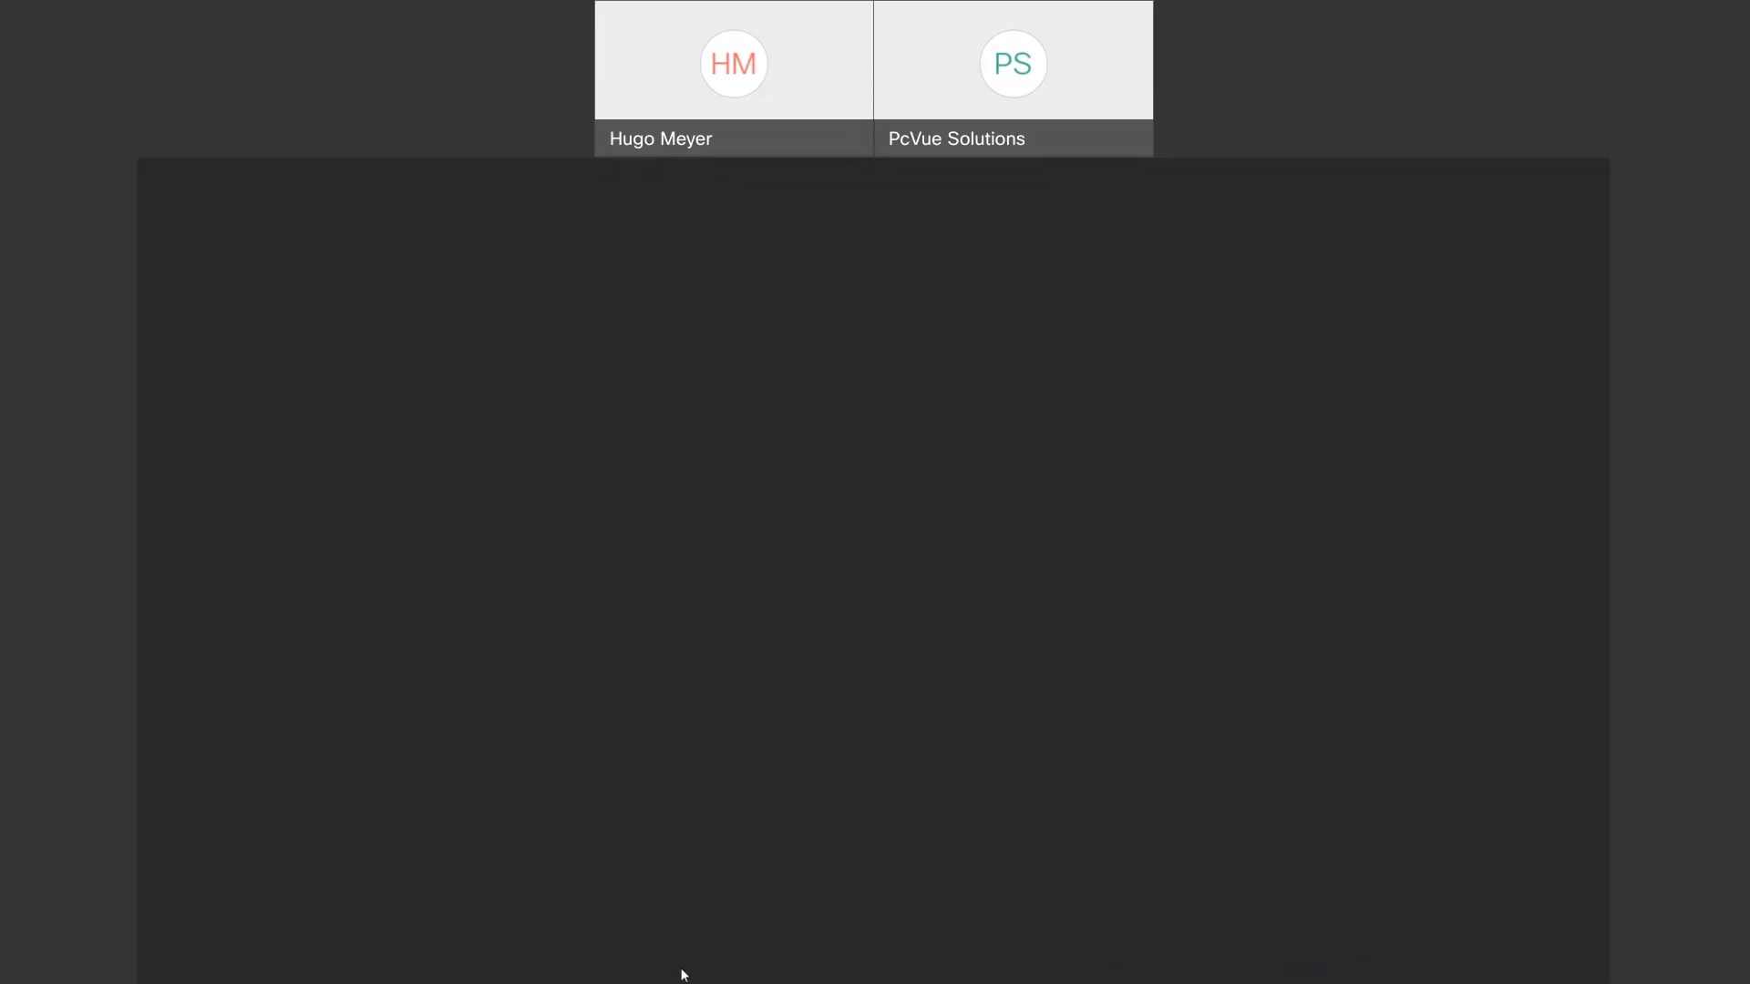